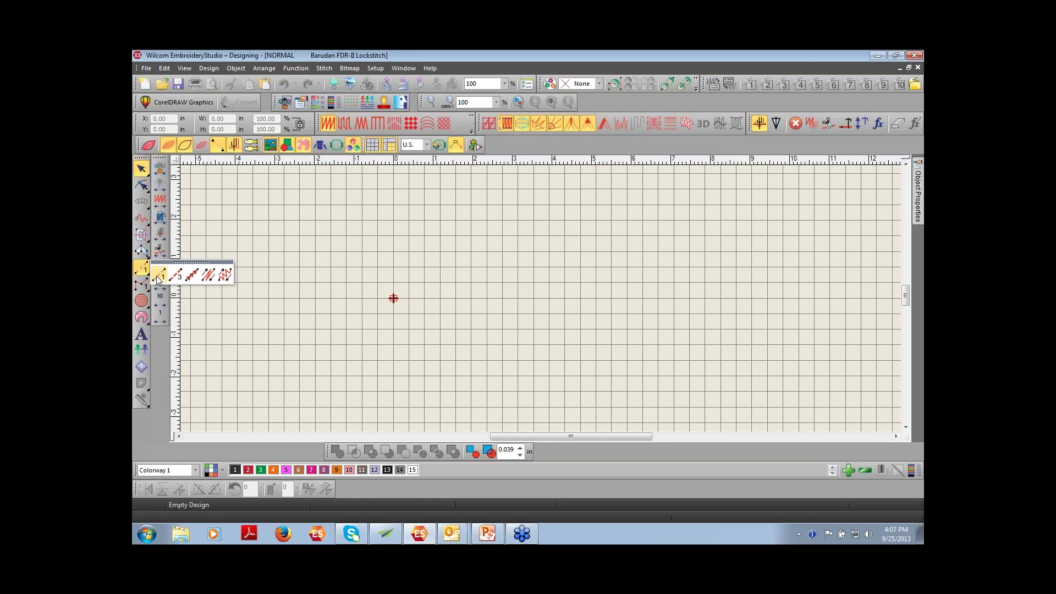
# Step: Digitize a wavy open Run stitch line about 9.8 in wide and 1 in high across the upper part of the design
pyautogui.click(213, 266)
pyautogui.click(281, 222)
pyautogui.click(331, 210)
pyautogui.click(367, 227)
pyautogui.click(425, 230)
pyautogui.click(515, 199)
pyautogui.click(551, 226)
pyautogui.click(668, 234)
pyautogui.press('Return')
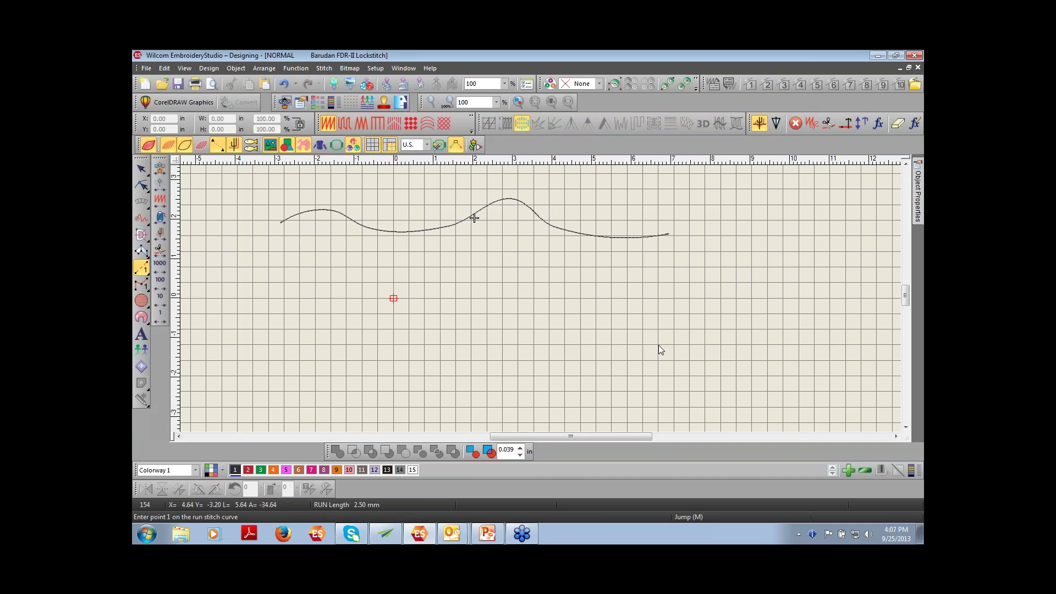
# Step: Digitize a short satin column with Input A from four point pairs below the start of the wavy run line
pyautogui.click(142, 251)
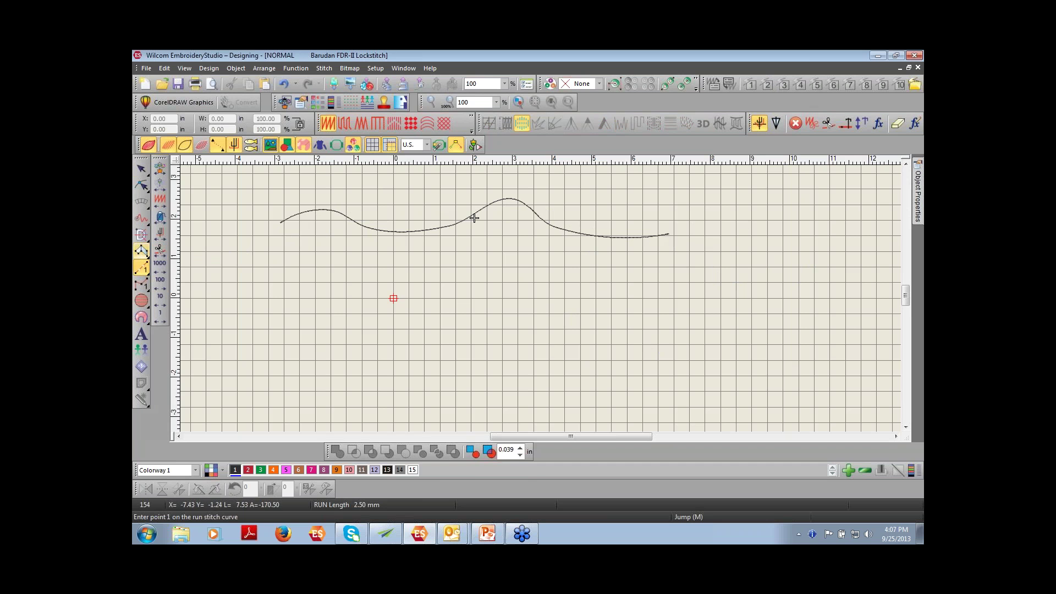
pyautogui.click(314, 273)
pyautogui.click(319, 288)
pyautogui.click(341, 271)
pyautogui.click(342, 286)
pyautogui.click(369, 273)
pyautogui.click(371, 284)
pyautogui.click(419, 266)
pyautogui.click(421, 279)
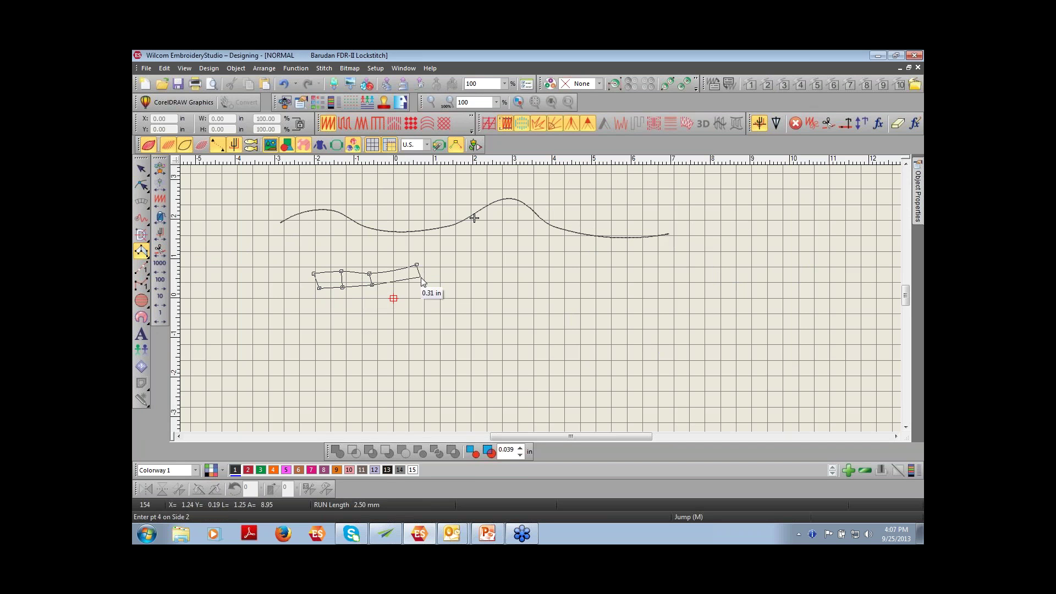
pyautogui.press('Return')
pyautogui.press('Escape')
# Step: Reduce the satin column's height to about 0.42 in and reshape its left end into a smoother, more even strip
pyautogui.moveTo(367, 264); pyautogui.dragTo(367, 281)
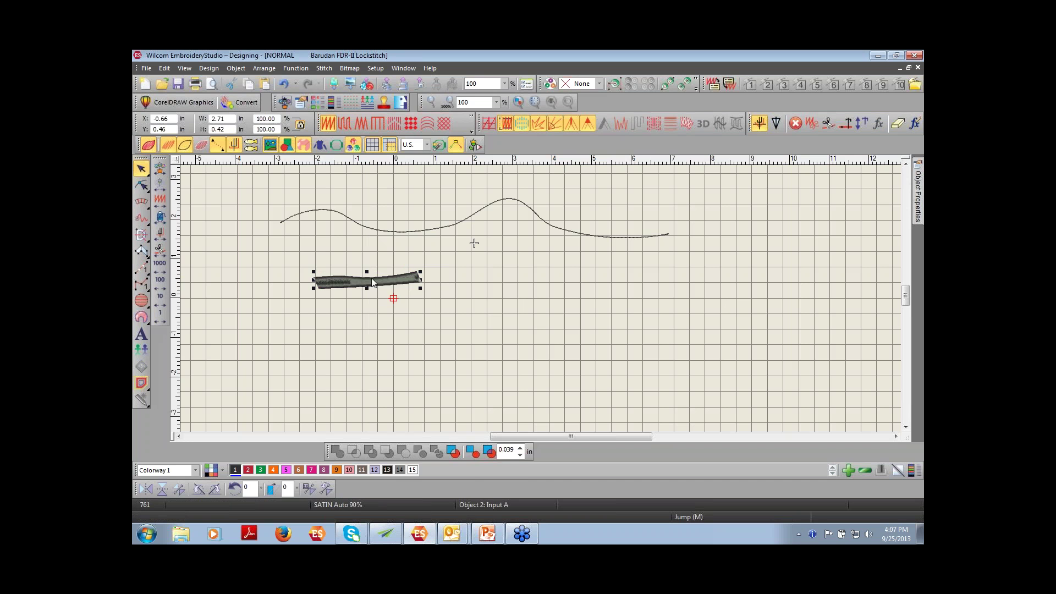
pyautogui.click(141, 185)
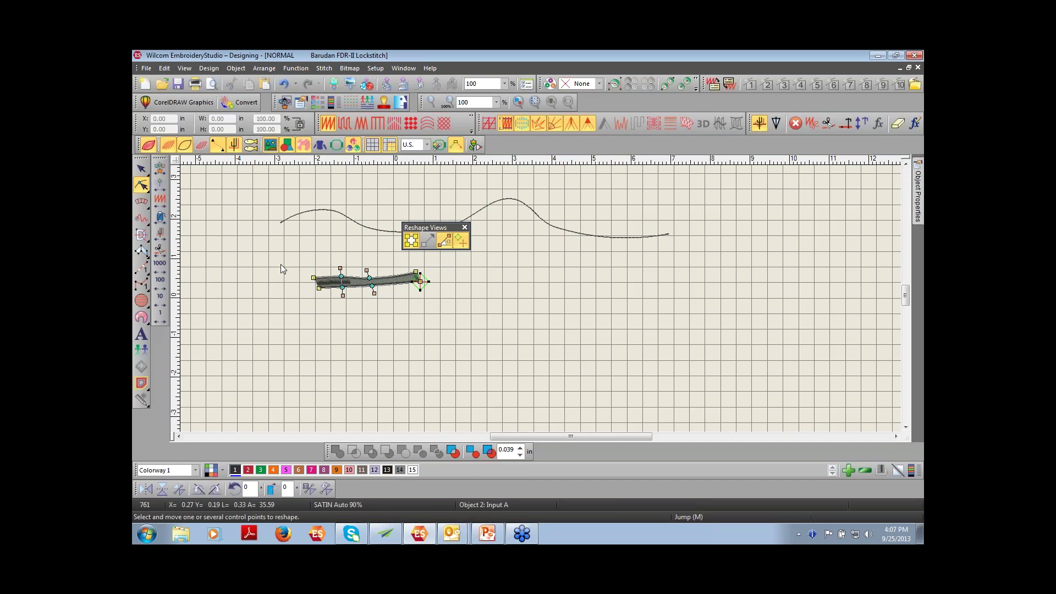
pyautogui.moveTo(312, 278); pyautogui.dragTo(340, 280)
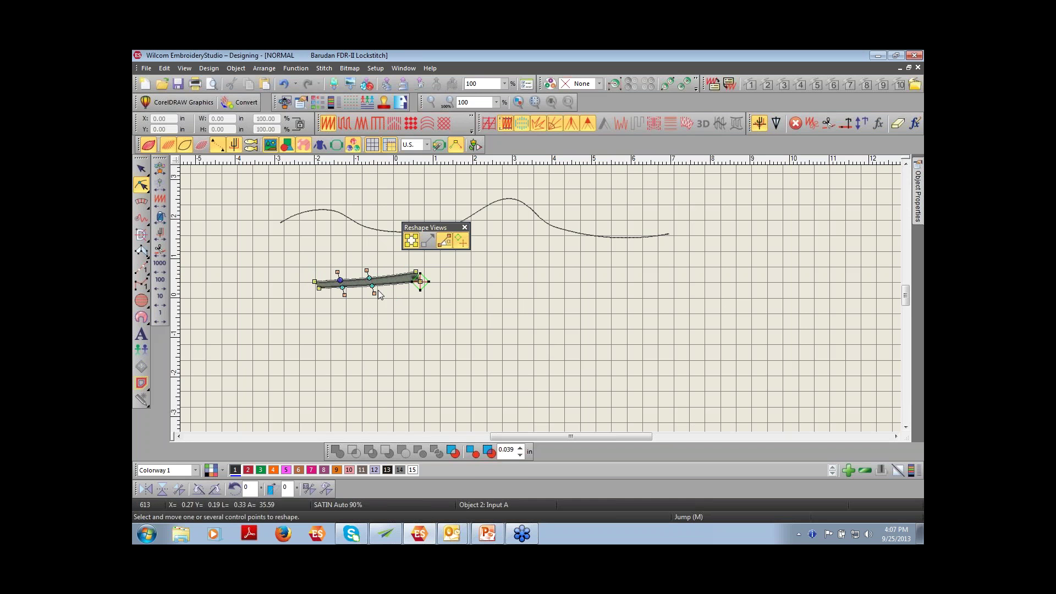
pyautogui.press('Escape')
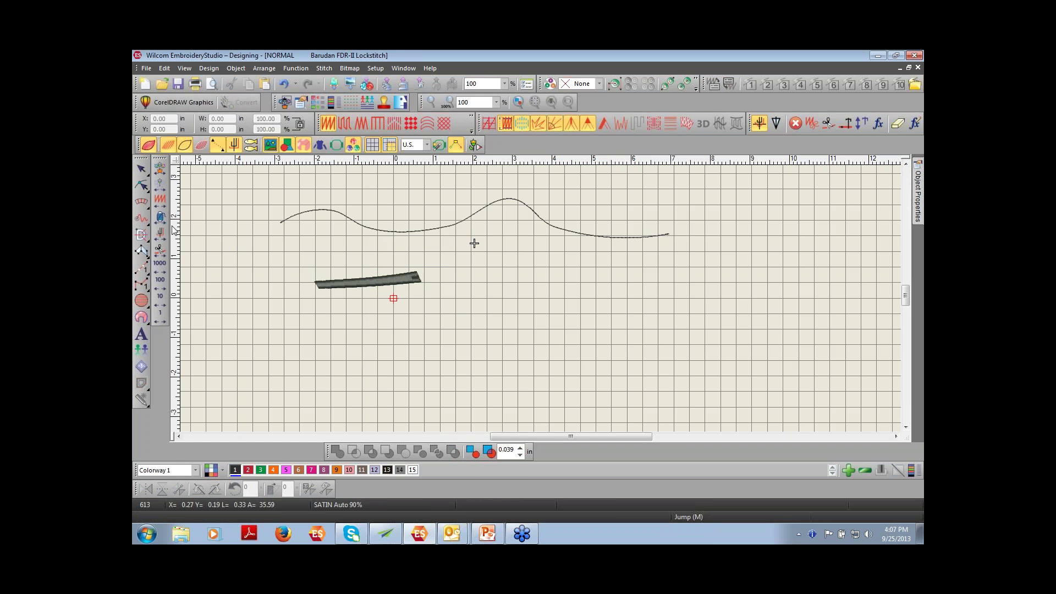
# Step: Digitize a wider tatami column with Input A beside the satin column, about 4.36 in wide and 0.70 in high
pyautogui.click(141, 251)
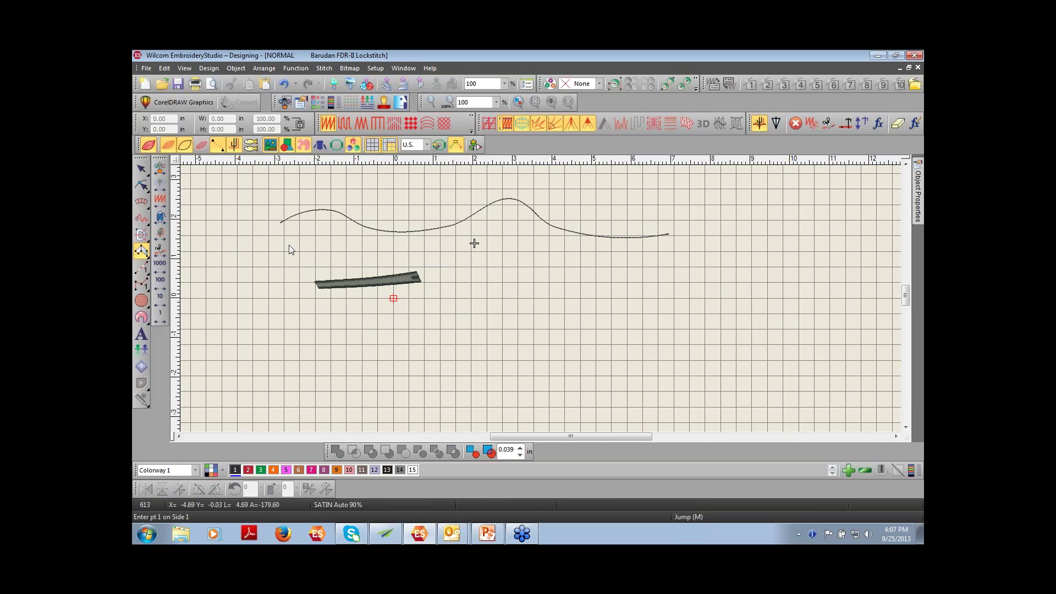
pyautogui.click(501, 272)
pyautogui.press('BackSpace')
pyautogui.click(476, 266)
pyautogui.click(477, 282)
pyautogui.click(557, 268)
pyautogui.click(558, 283)
pyautogui.click(648, 272)
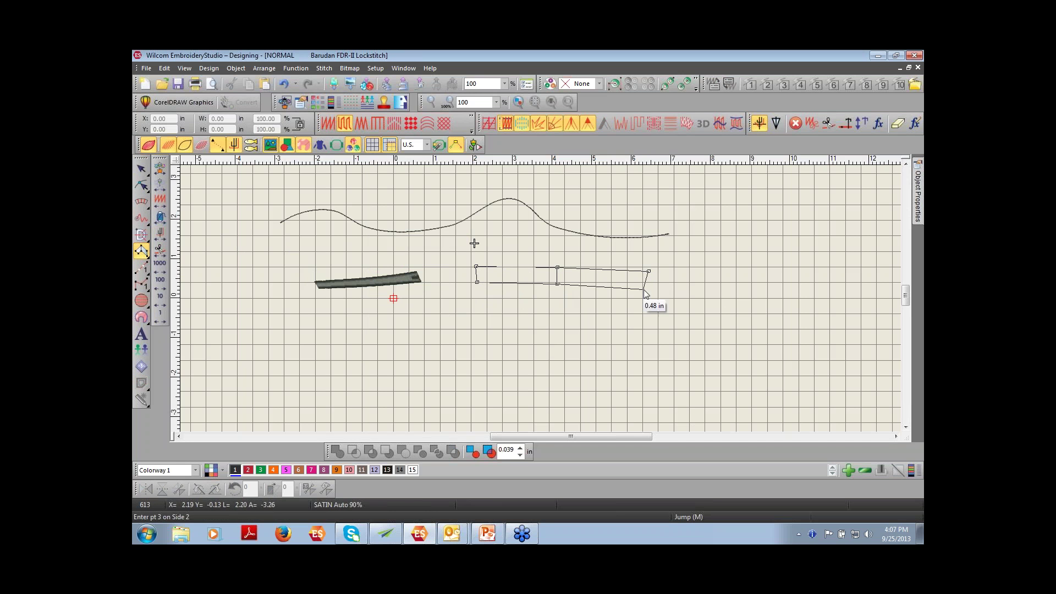
pyautogui.click(643, 294)
pyautogui.press('Return')
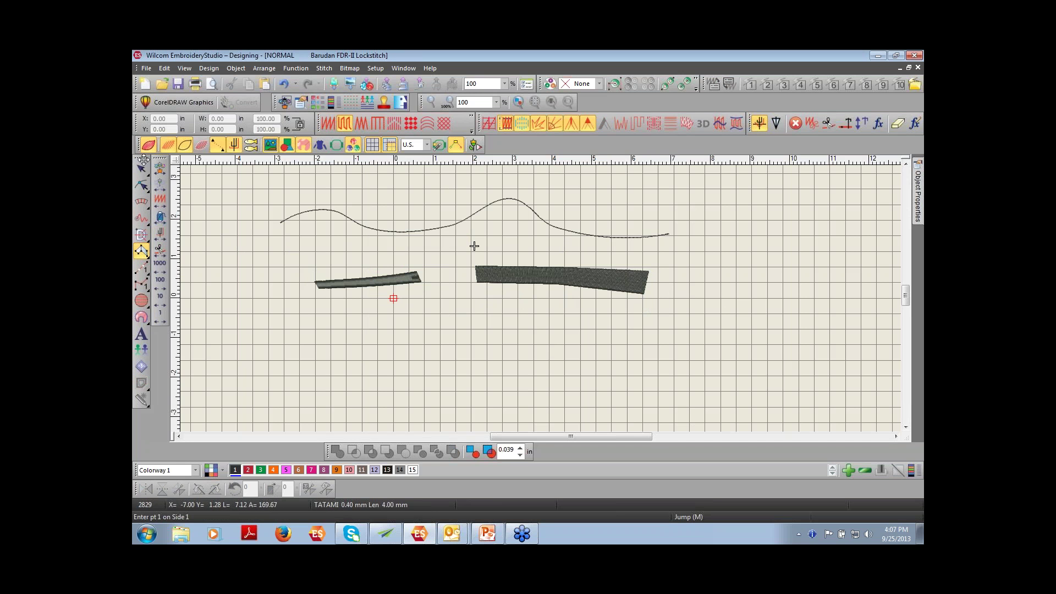
pyautogui.click(453, 225)
pyautogui.press('Escape')
pyautogui.press('Escape')
pyautogui.click(543, 286)
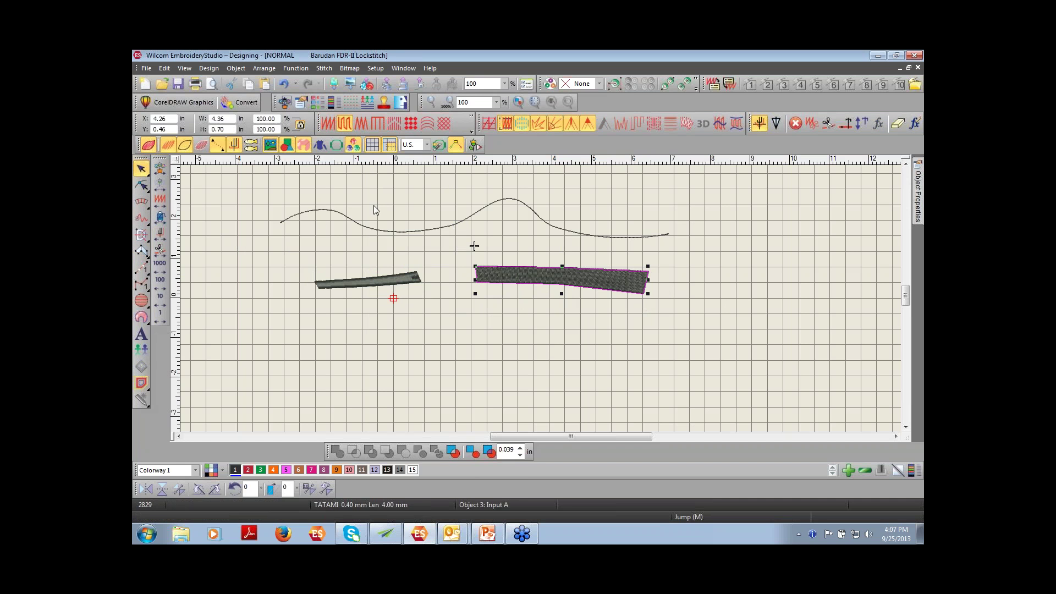
pyautogui.click(480, 321)
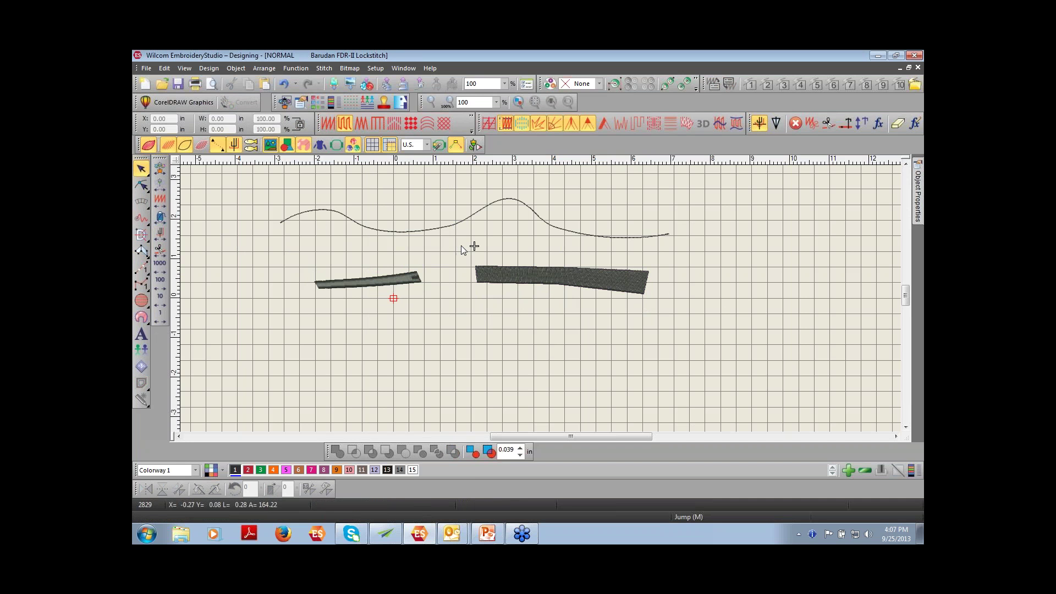
# Step: Turn off TrueView and show the needle points to display the individual stitches of the wavy run line
pyautogui.click(149, 146)
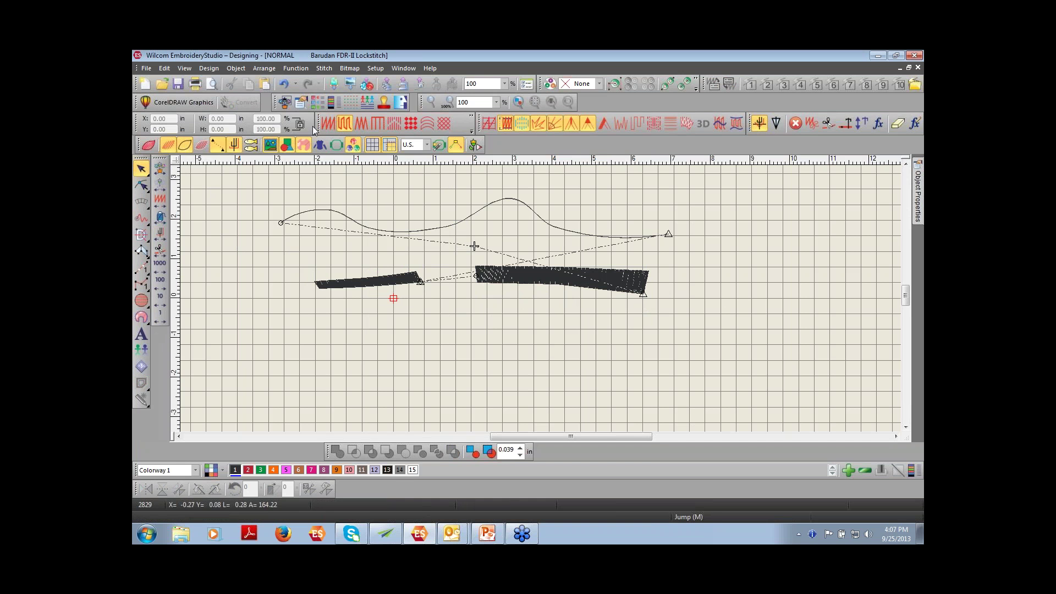
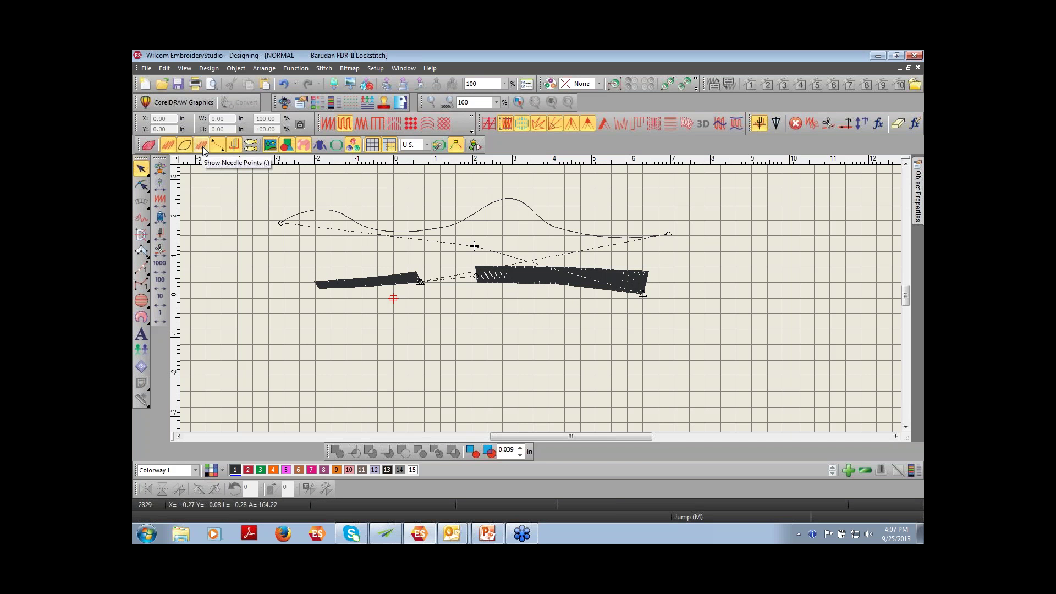
pyautogui.click(202, 146)
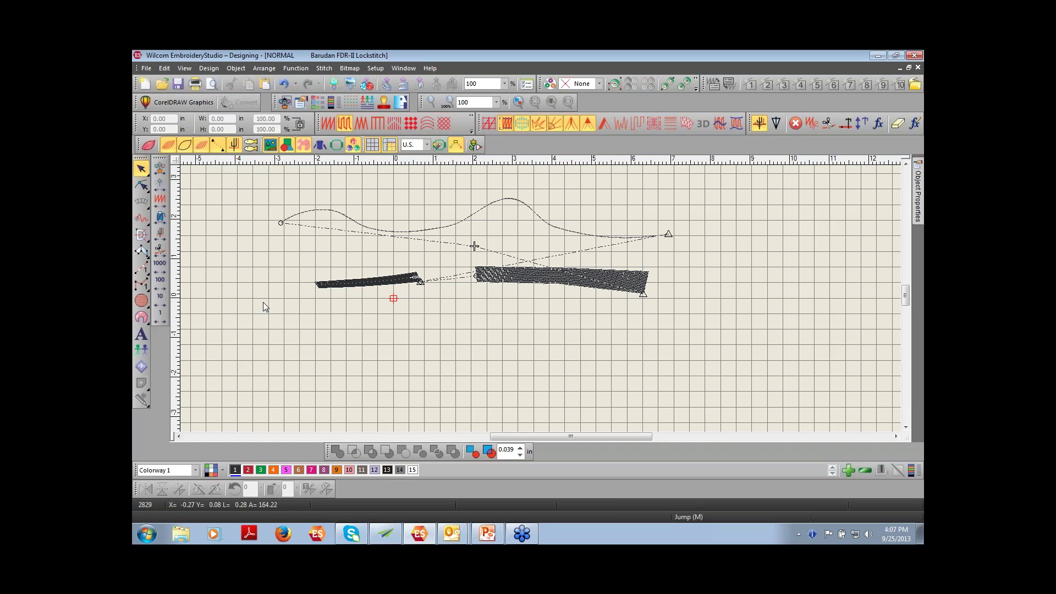
pyautogui.press('z')
pyautogui.moveTo(270, 192); pyautogui.dragTo(471, 248)
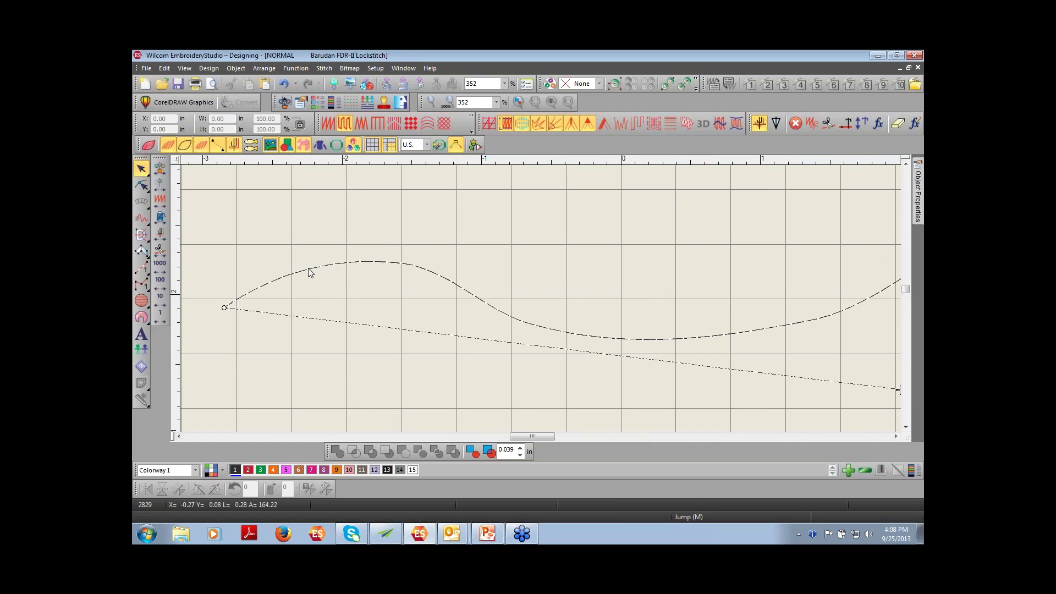
# Step: Travel through the run line's stitches from the start of the design to before the second peak, examining stitch placement
pyautogui.press('Home')
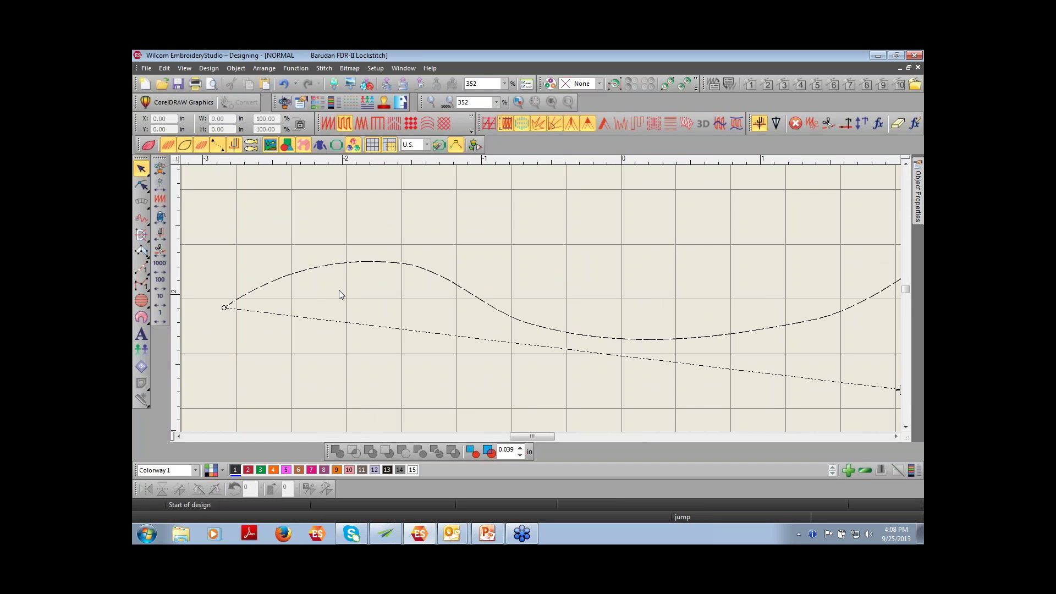
pyautogui.press('Right')
pyautogui.press('Up')
pyautogui.press('Up')
pyautogui.press('Up')
pyautogui.press('Up')
pyautogui.press('Up')
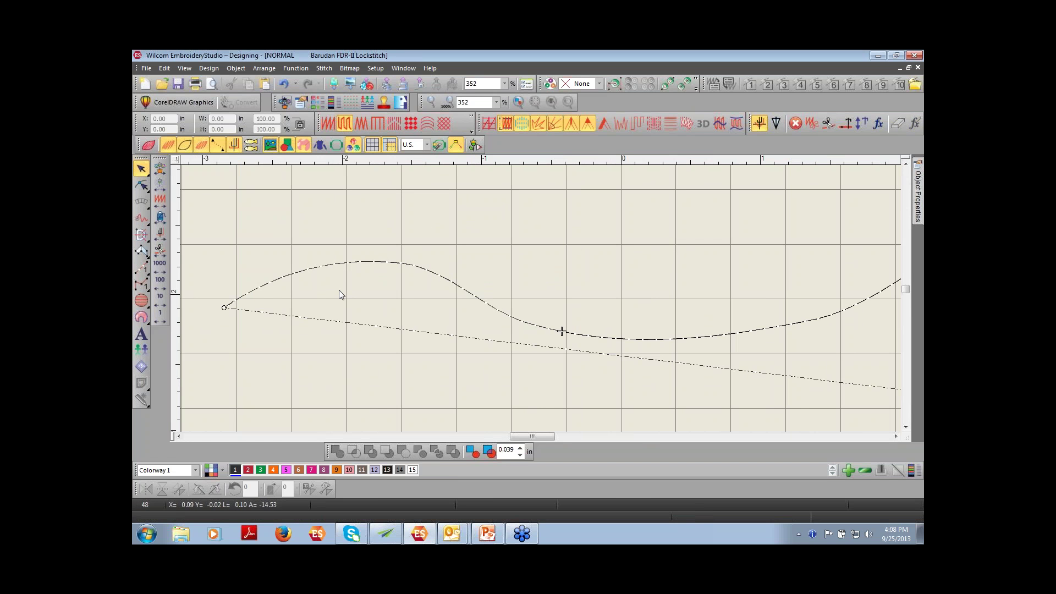
pyautogui.press('Up')
pyautogui.press('Up')
pyautogui.press('Up')
pyautogui.hotkey('shift', 'z')
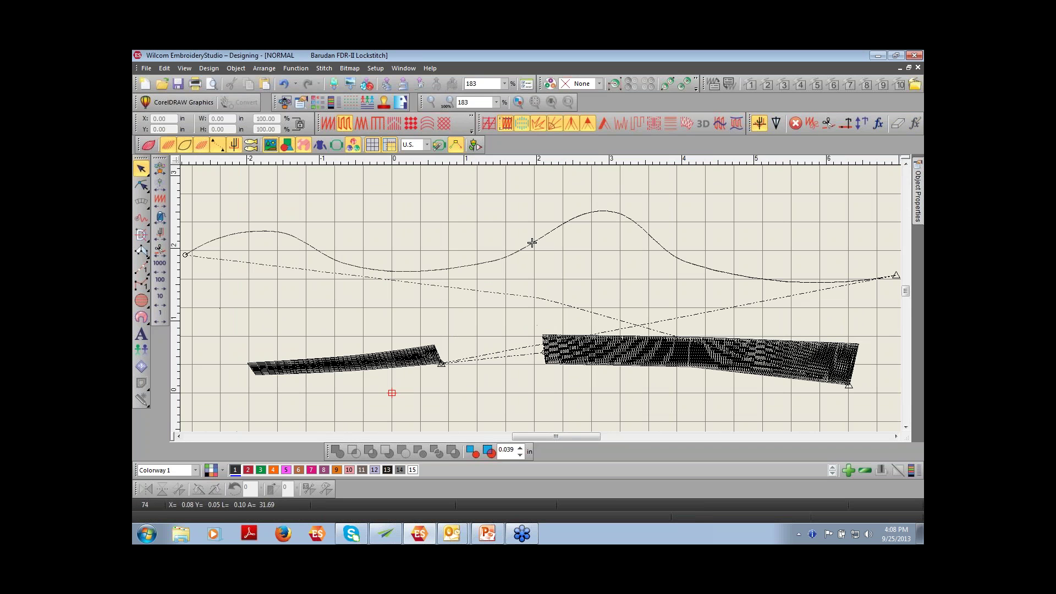
# Step: Examine the wavy run line's control points with the Reshape tool and deselect the line
pyautogui.click(141, 185)
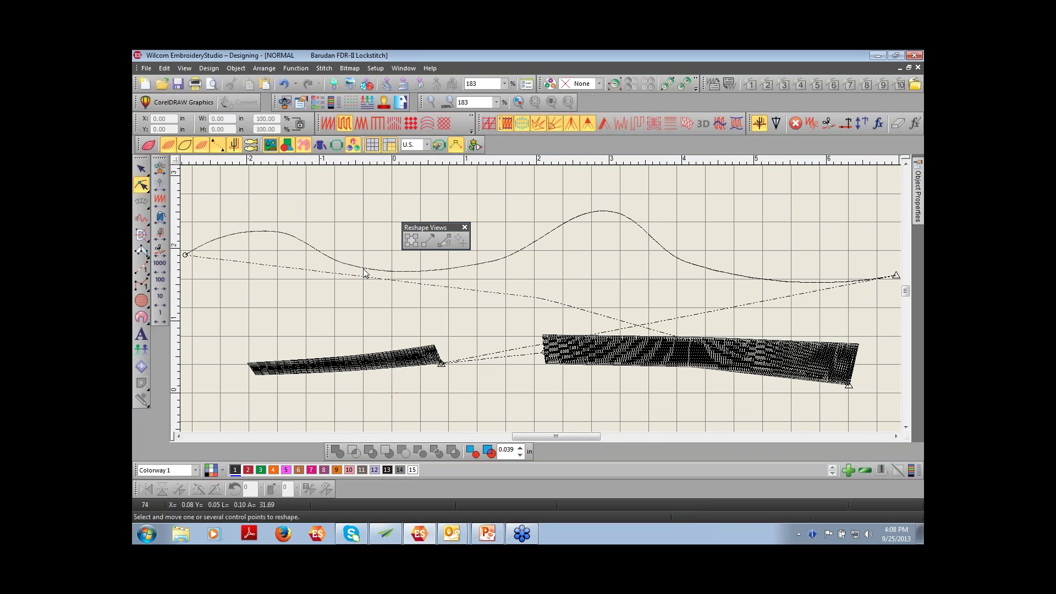
pyautogui.click(337, 262)
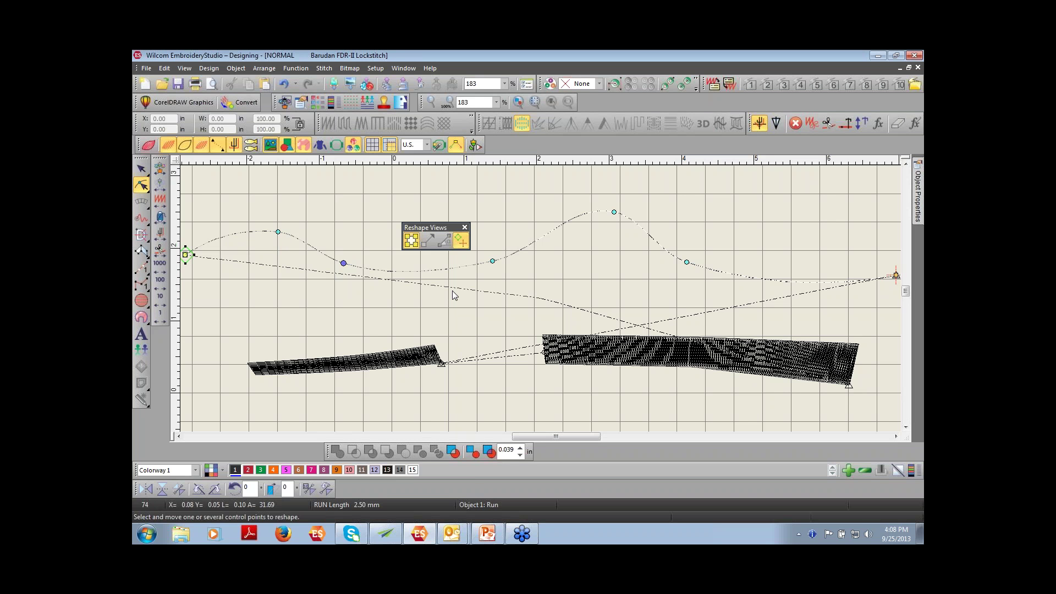
pyautogui.click(141, 170)
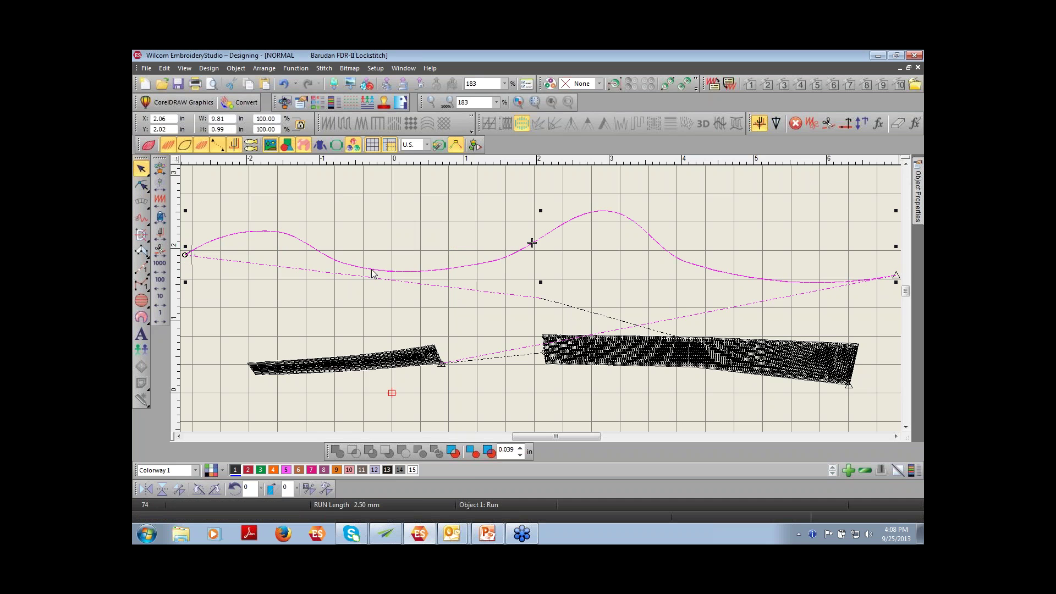
pyautogui.click(348, 206)
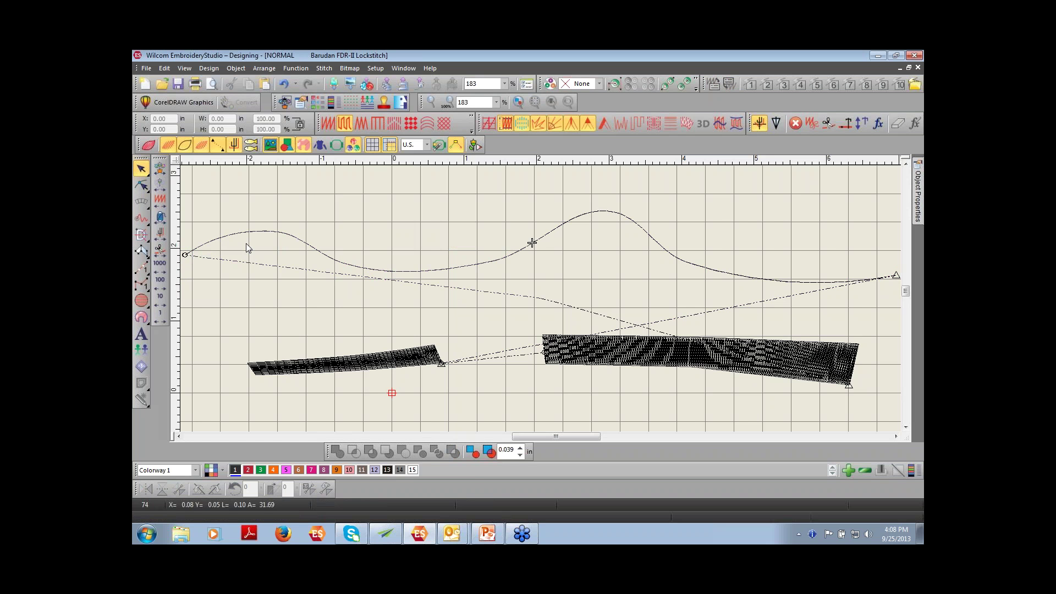
# Step: Travel stitch by stitch along the run line over its second peak to examine the individual penetrations
pyautogui.press('Right')
pyautogui.press('Right')
pyautogui.press('Right')
pyautogui.press('Right')
pyautogui.press('Right')
pyautogui.press('Right')
pyautogui.press('Right')
pyautogui.press('Right')
pyautogui.press('Right')
pyautogui.press('Right')
pyautogui.press('Right')
pyautogui.press('Right')
pyautogui.press('Right')
pyautogui.press('Right')
pyautogui.press('Right')
pyautogui.press('Right')
pyautogui.press('Right')
pyautogui.press('Right')
pyautogui.press('Right')
pyautogui.press('Right')
pyautogui.press('Right')
pyautogui.press('Right')
pyautogui.press('Right')
pyautogui.press('Right')
pyautogui.press('Right')
pyautogui.press('Right')
pyautogui.press('Right')
pyautogui.press('Right')
pyautogui.press('Right')
# Step: Review the available outline stitch tools, including Motif Run, and close their floating palette
pyautogui.moveTo(147, 278)
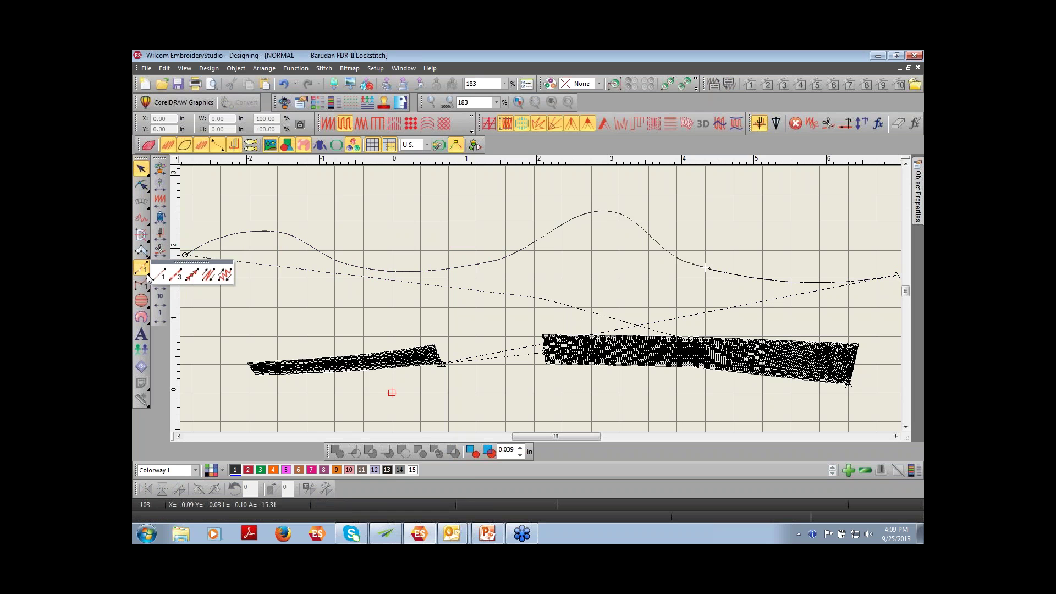
pyautogui.moveTo(183, 266); pyautogui.dragTo(248, 190)
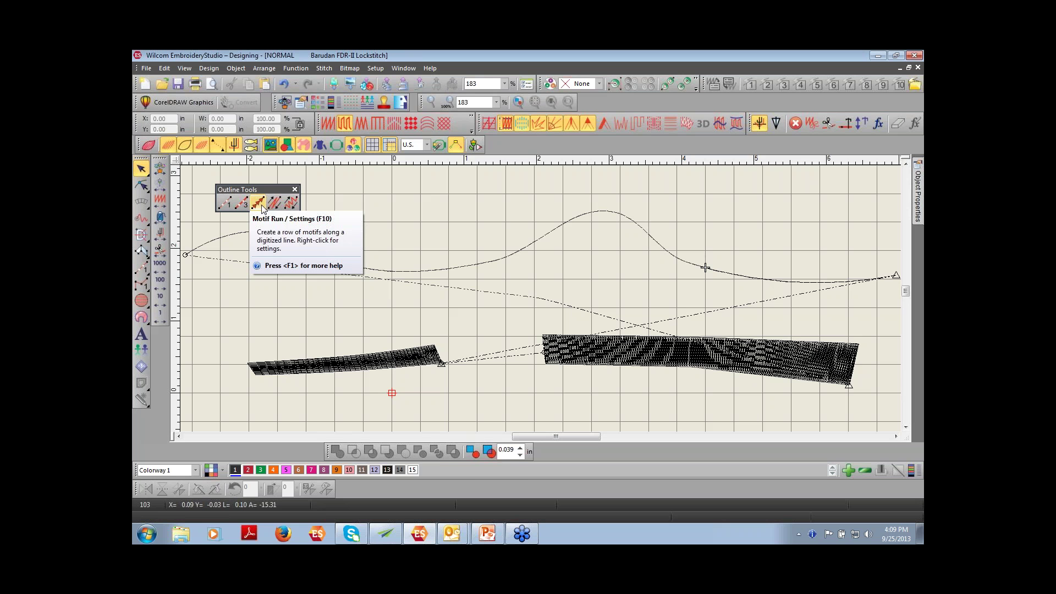
pyautogui.click(295, 189)
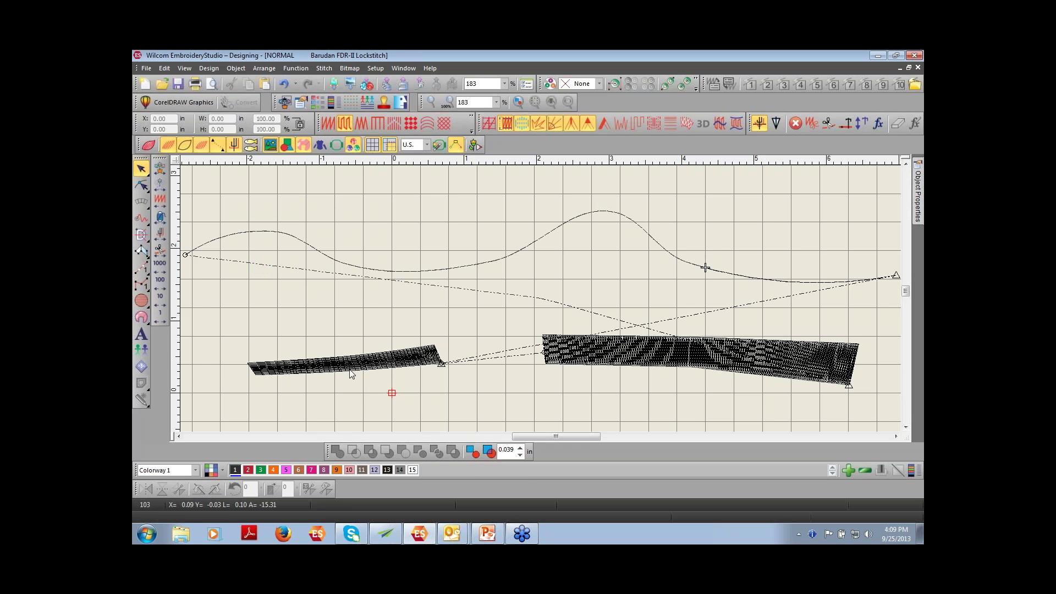
# Step: Travel stitch by stitch along the remaining part of the run line up to its end point
pyautogui.press('Right')
pyautogui.press('Right')
pyautogui.press('Right')
pyautogui.press('Right')
pyautogui.press('Right')
pyautogui.press('Right')
pyautogui.press('Right')
pyautogui.press('Right')
pyautogui.press('Right')
pyautogui.press('Right')
pyautogui.press('Right')
pyautogui.press('Right')
pyautogui.press('Right')
pyautogui.press('Right')
pyautogui.press('Right')
pyautogui.press('Right')
pyautogui.press('Right')
pyautogui.press('Right')
pyautogui.press('Right')
pyautogui.press('Right')
pyautogui.press('Right')
pyautogui.press('Right')
pyautogui.press('Right')
pyautogui.press('Right')
pyautogui.press('Right')
pyautogui.press('Right')
pyautogui.press('Right')
pyautogui.press('Right')
pyautogui.press('Right')
pyautogui.press('Right')
pyautogui.press('Right')
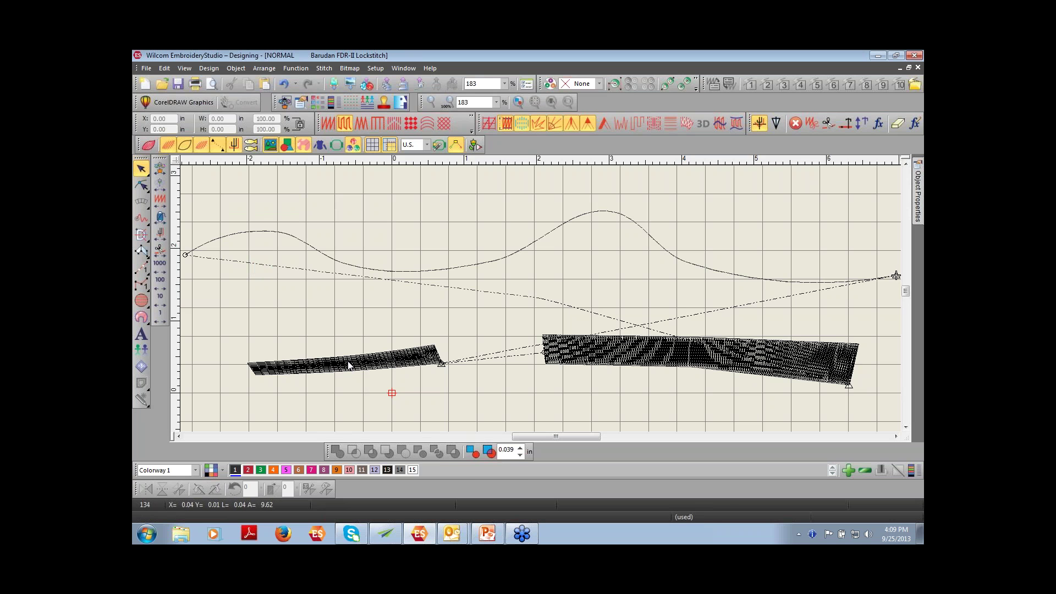
# Step: Travel past the run line into the satin column and follow its stitches to the column's left end
pyautogui.press('Right')
pyautogui.press('Right')
pyautogui.press('Right')
pyautogui.press('Right')
pyautogui.press('Right')
pyautogui.press('Right')
pyautogui.press('Right')
pyautogui.press('Right')
pyautogui.press('Right')
pyautogui.press('Right')
pyautogui.press('Right')
pyautogui.press('Right')
pyautogui.press('Right')
pyautogui.press('Right')
pyautogui.press('Right')
pyautogui.press('Right')
pyautogui.press('Right')
pyautogui.press('Right')
pyautogui.press('Right')
pyautogui.press('Right')
pyautogui.press('Right')
pyautogui.press('Right')
pyautogui.press('Right')
pyautogui.press('Right')
pyautogui.press('Right')
pyautogui.press('Right')
pyautogui.press('Right')
pyautogui.press('Right')
pyautogui.press('Right')
pyautogui.press('Right')
pyautogui.press('Right')
pyautogui.press('Right')
pyautogui.press('Right')
pyautogui.press('Right')
pyautogui.press('Right')
pyautogui.press('Right')
pyautogui.press('Right')
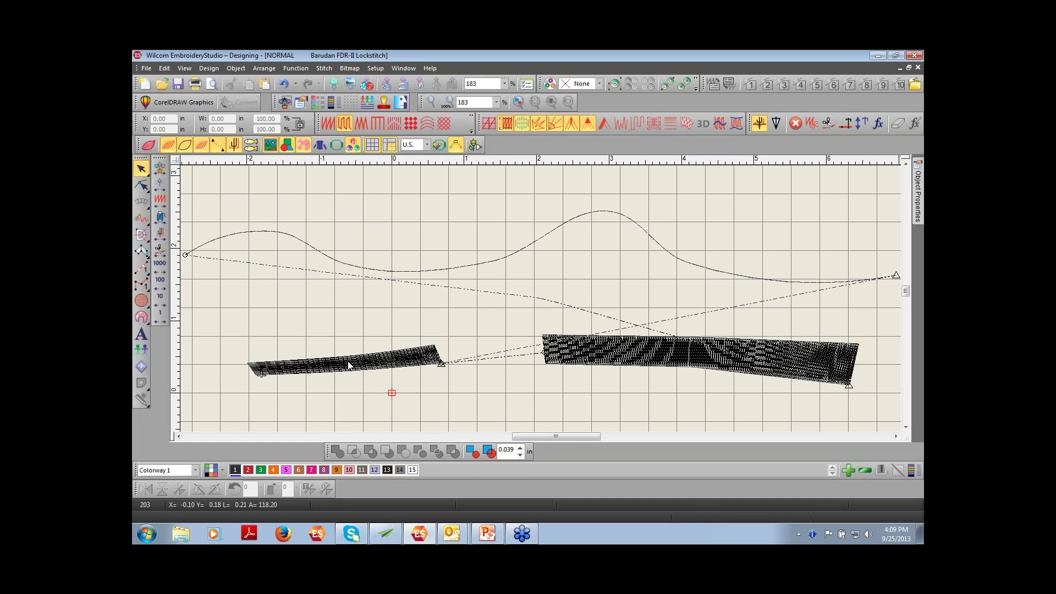
# Step: Travel stitch by stitch from the left end of the satin column toward its middle to examine the side-to-side stitches
pyautogui.press('Right')
pyautogui.press('Right')
pyautogui.press('Right')
pyautogui.press('Right')
pyautogui.press('Right')
pyautogui.press('Right')
pyautogui.press('Right')
pyautogui.press('Right')
pyautogui.press('Right')
pyautogui.press('Right')
pyautogui.press('Right')
pyautogui.press('Right')
pyautogui.press('Right')
pyautogui.press('Right')
pyautogui.press('Right')
pyautogui.press('Right')
pyautogui.press('Right')
pyautogui.press('Right')
pyautogui.press('Right')
pyautogui.press('Right')
pyautogui.press('Right')
pyautogui.press('Right')
pyautogui.press('Right')
pyautogui.press('Right')
pyautogui.press('Right')
pyautogui.press('Right')
pyautogui.press('Right')
pyautogui.press('Right')
pyautogui.press('Right')
pyautogui.press('Right')
pyautogui.press('Right')
pyautogui.press('Right')
pyautogui.press('Right')
pyautogui.press('Right')
pyautogui.press('Right')
pyautogui.press('Right')
pyautogui.press('Right')
pyautogui.press('Right')
pyautogui.press('Right')
pyautogui.press('Right')
pyautogui.press('Right')
pyautogui.press('Right')
pyautogui.press('Right')
pyautogui.press('Right')
pyautogui.press('Right')
pyautogui.press('Right')
pyautogui.press('Right')
pyautogui.press('Right')
pyautogui.press('Right')
pyautogui.press('Right')
pyautogui.press('Right')
pyautogui.press('Right')
pyautogui.press('Right')
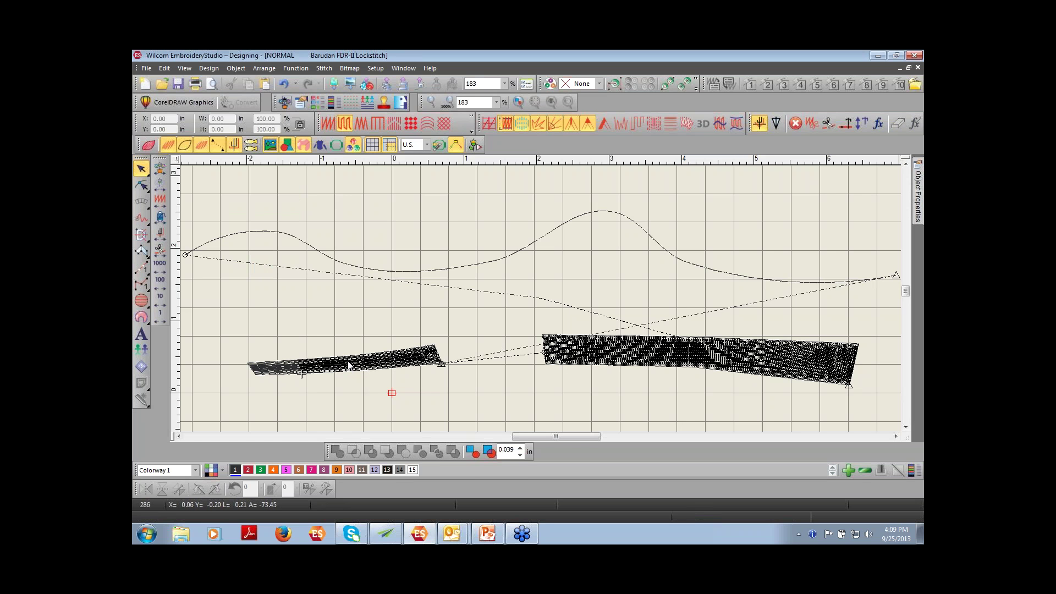
pyautogui.press('Right')
pyautogui.press('Right')
pyautogui.press('Right')
pyautogui.press('Right')
pyautogui.press('Right')
pyautogui.press('Right')
pyautogui.press('Right')
pyautogui.press('Right')
pyautogui.press('Right')
pyautogui.press('Right')
pyautogui.press('Right')
pyautogui.press('Right')
pyautogui.press('Right')
pyautogui.press('Right')
pyautogui.press('Right')
pyautogui.press('Right')
pyautogui.press('Right')
pyautogui.press('Right')
pyautogui.press('Right')
pyautogui.press('Right')
pyautogui.press('Right')
pyautogui.press('Right')
pyautogui.press('Right')
pyautogui.press('Right')
pyautogui.press('Right')
pyautogui.press('Right')
pyautogui.press('Right')
pyautogui.press('Right')
pyautogui.press('Right')
pyautogui.press('Right')
pyautogui.press('Right')
pyautogui.press('Right')
pyautogui.press('Right')
pyautogui.press('Right')
pyautogui.press('Right')
pyautogui.press('Right')
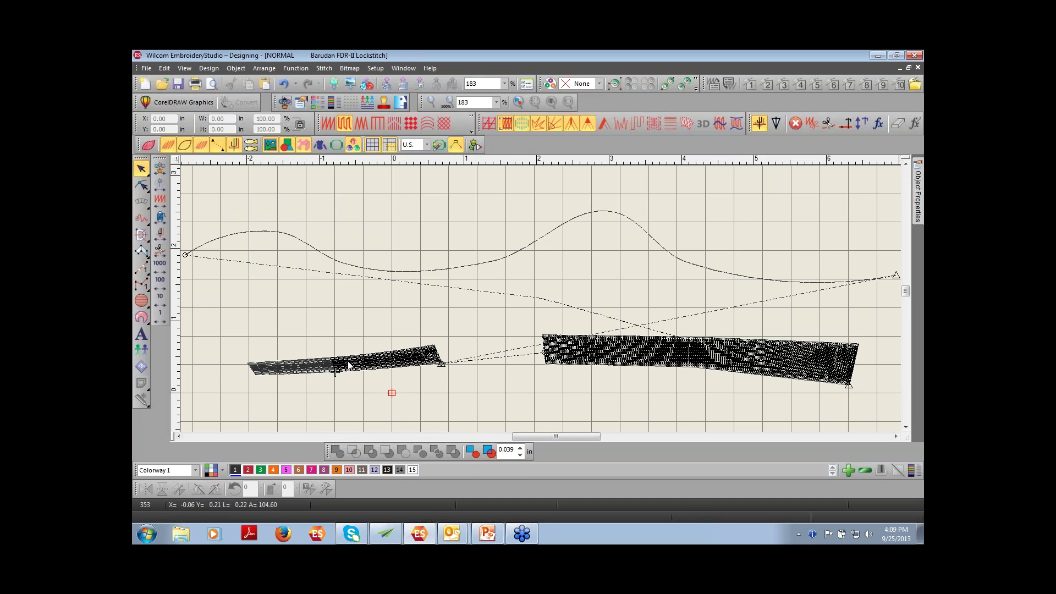
# Step: Travel stitch by stitch from the middle of the narrow satin column toward its right end
pyautogui.press('Right')
pyautogui.press('Right')
pyautogui.press('Right')
pyautogui.press('Right')
pyautogui.press('Right')
pyautogui.press('Right')
pyautogui.press('Right')
pyautogui.press('Right')
pyautogui.press('Right')
pyautogui.press('Right')
pyautogui.press('Right')
pyautogui.press('Right')
pyautogui.press('Right')
pyautogui.press('Right')
pyautogui.press('Right')
pyautogui.press('Right')
pyautogui.press('Right')
pyautogui.press('Right')
pyautogui.press('Right')
pyautogui.press('Right')
pyautogui.press('Right')
pyautogui.press('Right')
pyautogui.press('Right')
pyautogui.press('Right')
pyautogui.press('Right')
pyautogui.press('Right')
pyautogui.press('Right')
pyautogui.press('Right')
pyautogui.press('Right')
pyautogui.press('Right')
pyautogui.press('Right')
pyautogui.press('Right')
pyautogui.press('Right')
pyautogui.press('Right')
pyautogui.press('Right')
pyautogui.press('Right')
pyautogui.press('Right')
pyautogui.press('Right')
pyautogui.press('Right')
pyautogui.press('Right')
pyautogui.press('Right')
pyautogui.press('Right')
pyautogui.press('Right')
pyautogui.press('Right')
pyautogui.press('Right')
pyautogui.press('Right')
pyautogui.press('Right')
pyautogui.press('Right')
pyautogui.press('Right')
pyautogui.press('Right')
pyautogui.press('Right')
pyautogui.press('Right')
pyautogui.press('Right')
pyautogui.press('Right')
pyautogui.press('Right')
pyautogui.press('Right')
pyautogui.press('Right')
pyautogui.press('Right')
pyautogui.press('Right')
pyautogui.press('Right')
pyautogui.press('Right')
pyautogui.press('Right')
pyautogui.press('Right')
pyautogui.press('Right')
pyautogui.press('Right')
pyautogui.press('Right')
pyautogui.press('Right')
pyautogui.press('Right')
pyautogui.press('Right')
pyautogui.press('Right')
pyautogui.press('Right')
pyautogui.press('Right')
pyautogui.press('Right')
pyautogui.press('Right')
pyautogui.press('Right')
pyautogui.press('Right')
pyautogui.press('Right')
pyautogui.press('Right')
pyautogui.press('Right')
pyautogui.press('Right')
pyautogui.press('Right')
pyautogui.press('Right')
pyautogui.press('Right')
pyautogui.press('Right')
pyautogui.press('Right')
pyautogui.press('Right')
pyautogui.press('Right')
pyautogui.press('Right')
pyautogui.press('Right')
pyautogui.press('Right')
pyautogui.press('Right')
pyautogui.press('Right')
pyautogui.press('Right')
pyautogui.press('Right')
pyautogui.press('Right')
pyautogui.press('Right')
pyautogui.press('Right')
pyautogui.press('Right')
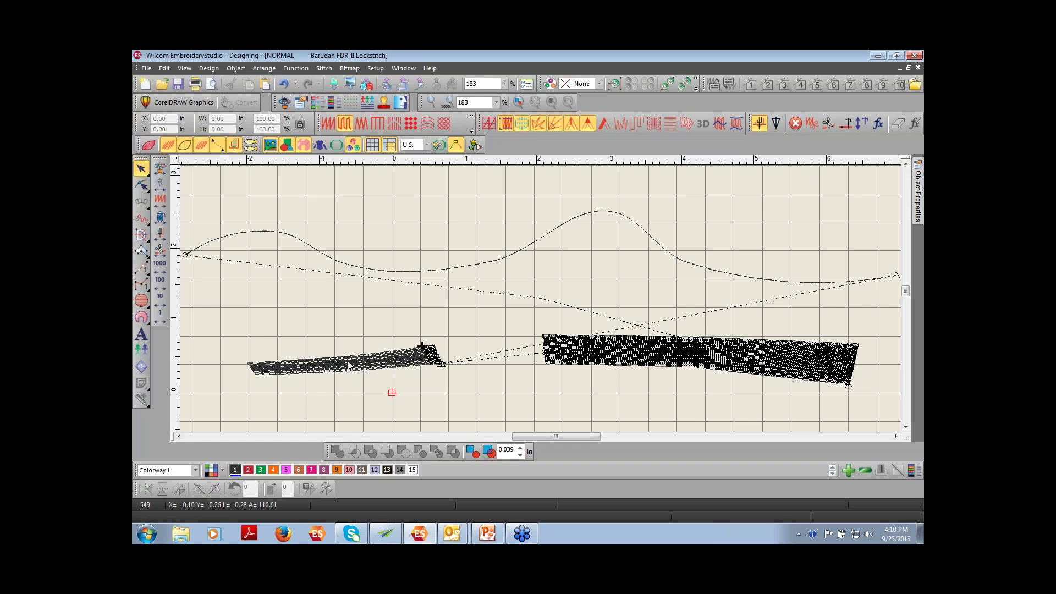
# Step: Recolor all three objects with red, color 2 of the palette
pyautogui.click(600, 368)
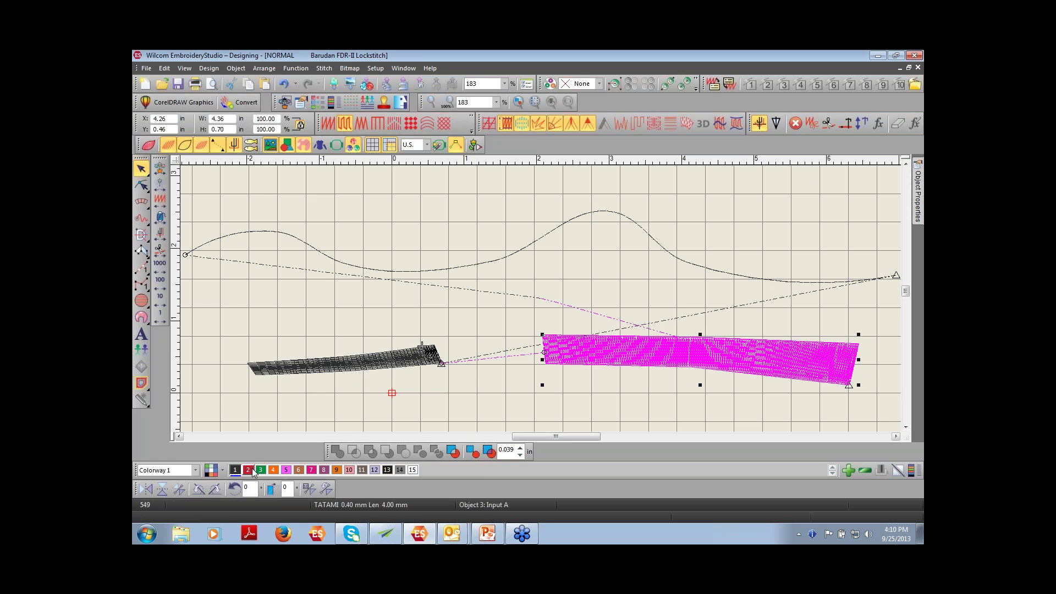
pyautogui.click(478, 400)
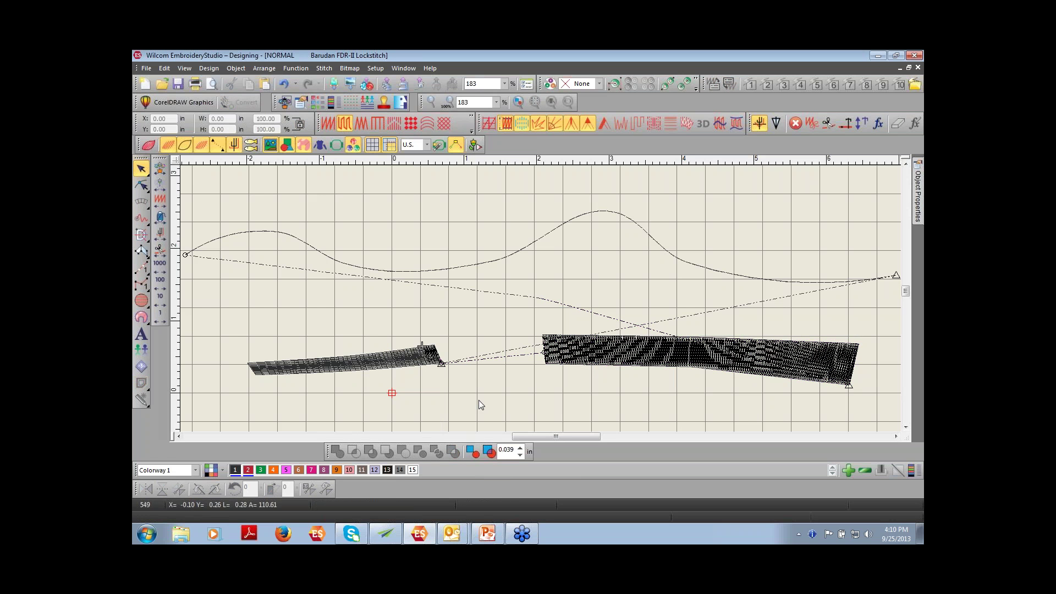
pyautogui.hotkey('ctrl', 'a')
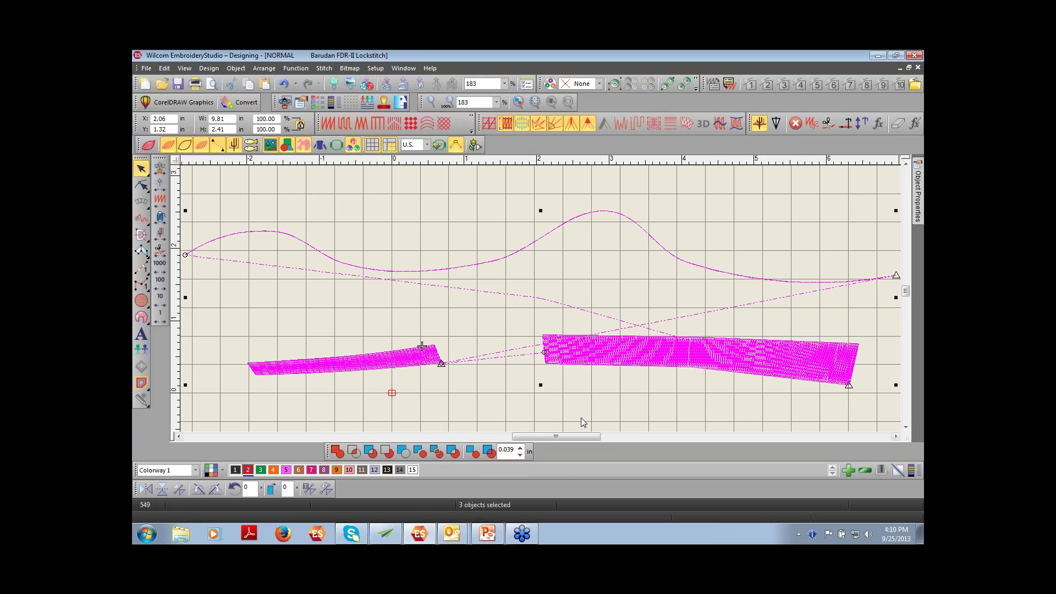
pyautogui.click(585, 411)
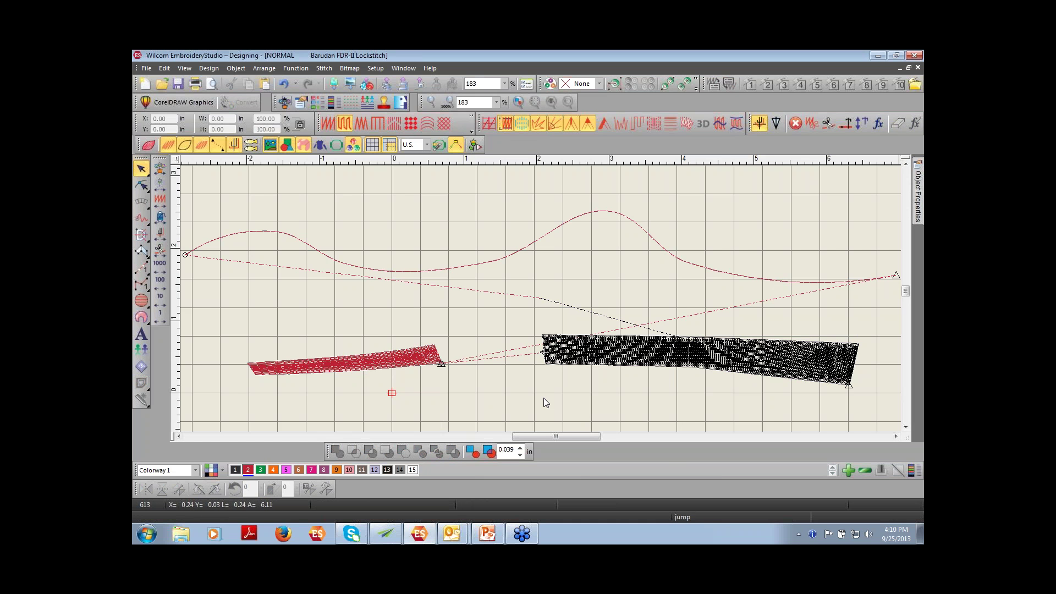
# Step: Examine the first stitches at the left end of the wide tatami column, and travel to the design's last stitch
pyautogui.press('z')
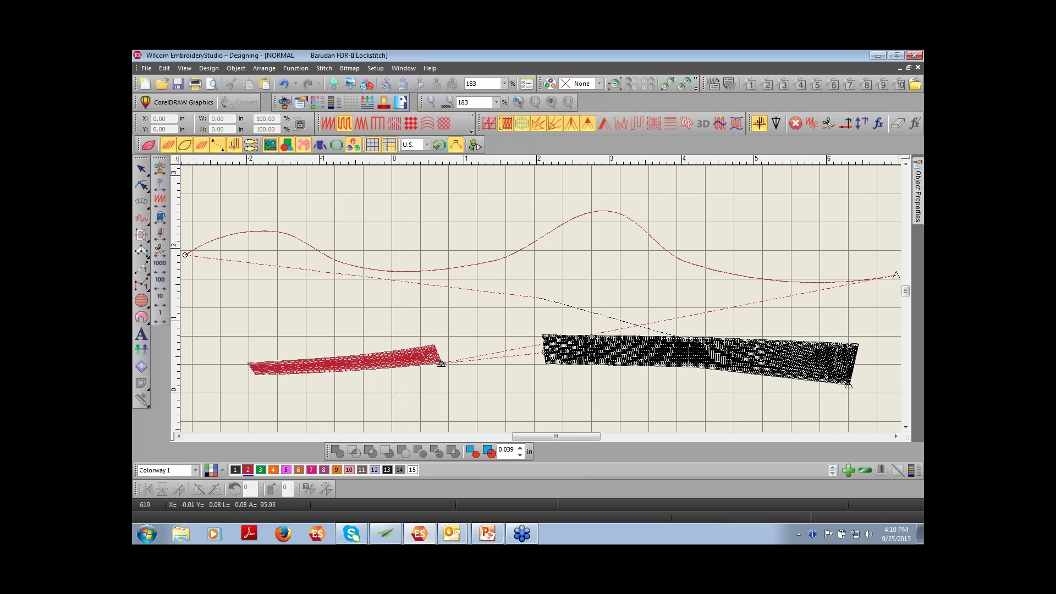
pyautogui.moveTo(537, 329); pyautogui.dragTo(597, 377)
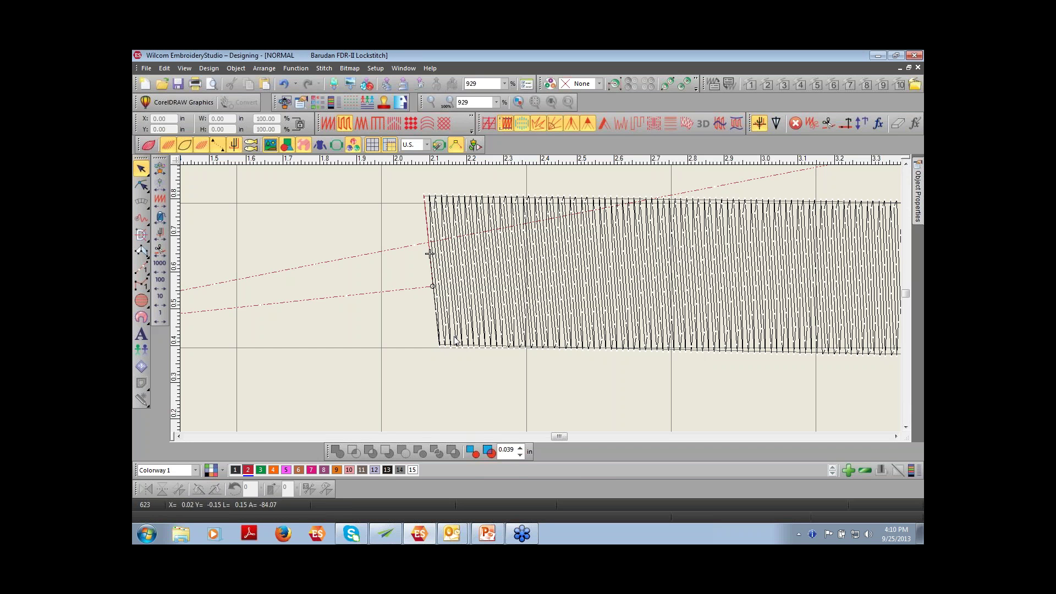
pyautogui.click(432, 224)
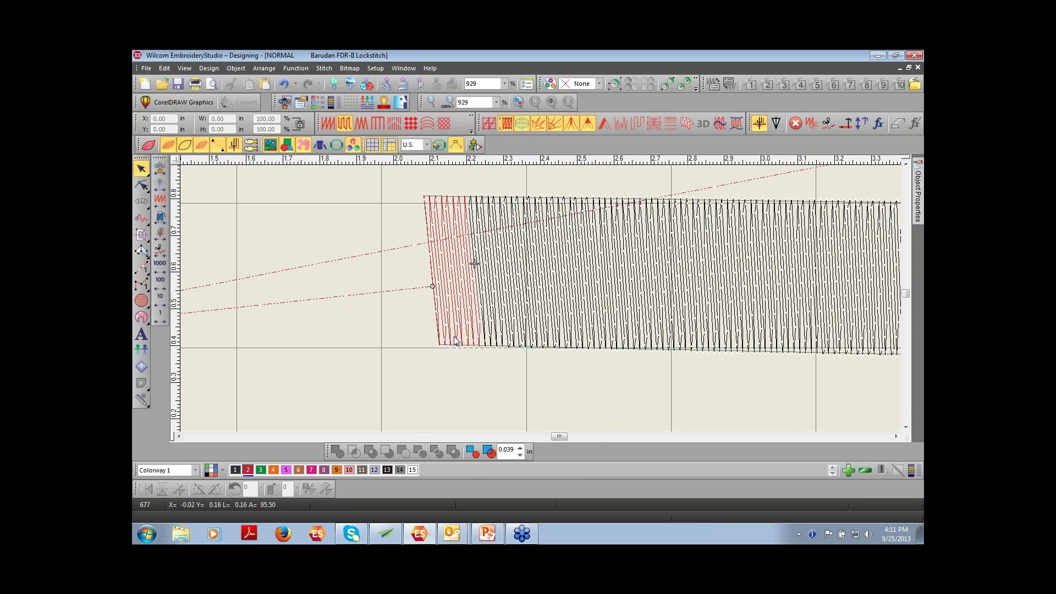
pyautogui.press('End')
pyautogui.press('0')
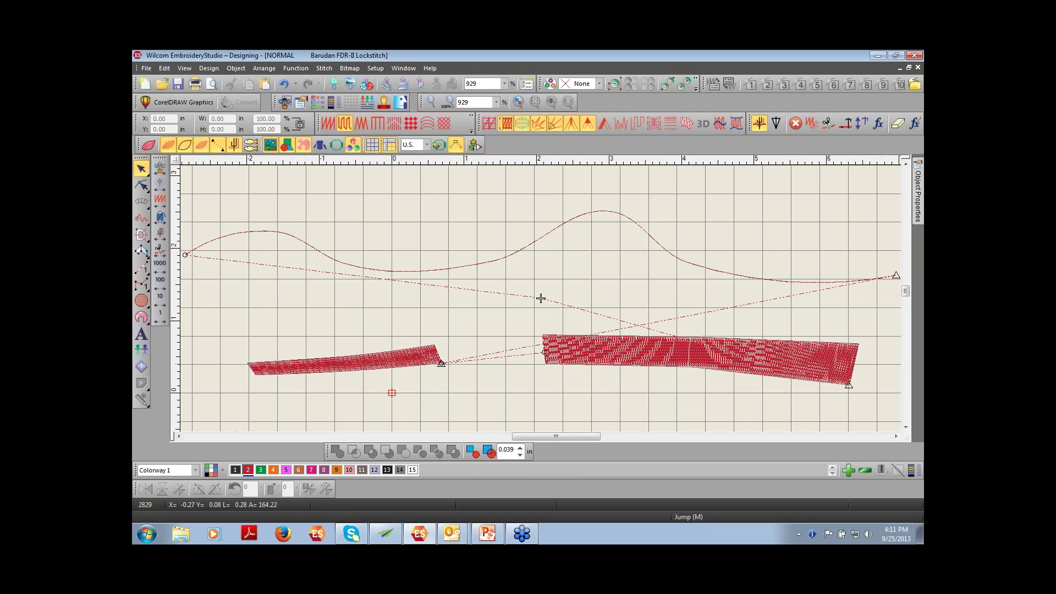
# Step: Check the stitch types of the run line and narrow column, and change the wide tatami column to Satin
pyautogui.click(497, 260)
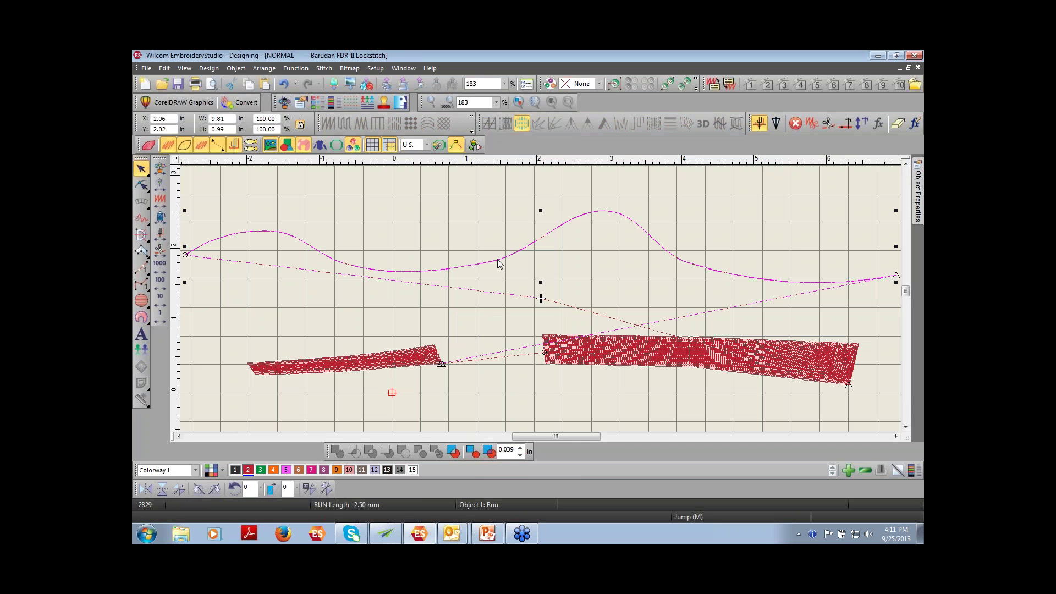
pyautogui.click(395, 371)
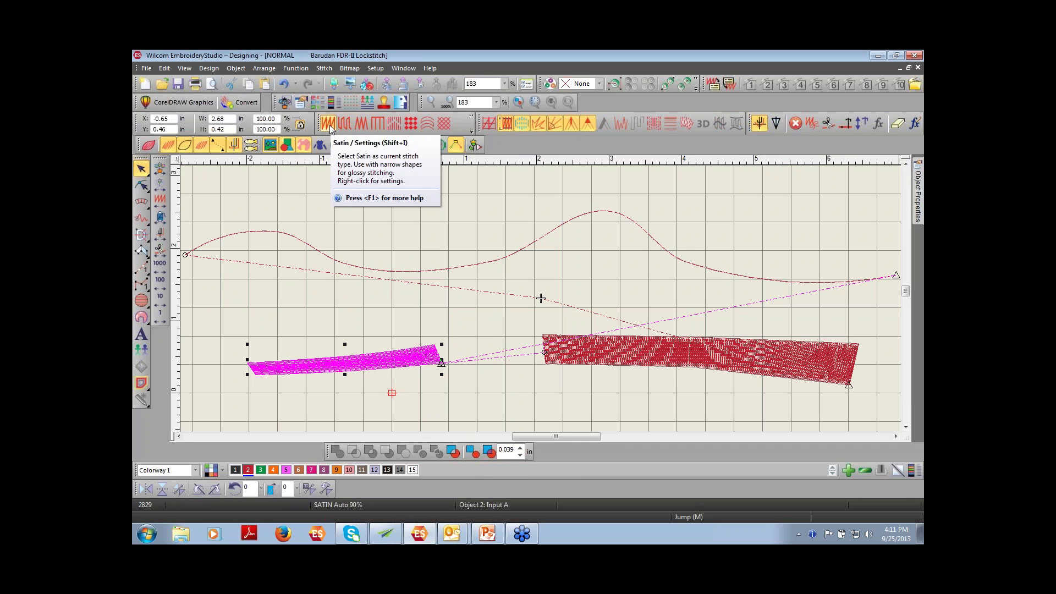
pyautogui.click(610, 364)
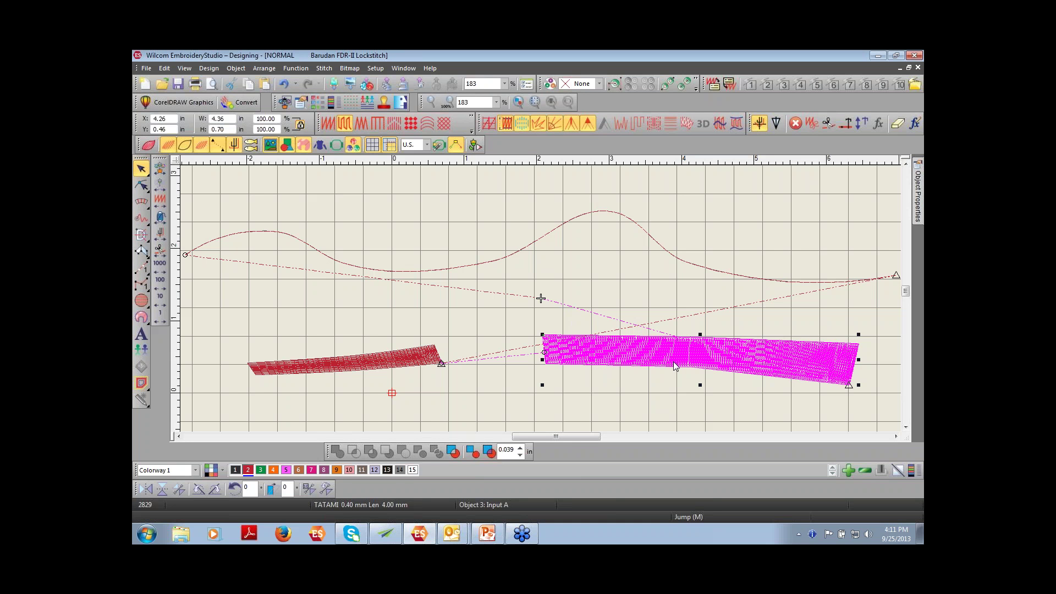
pyautogui.click(328, 123)
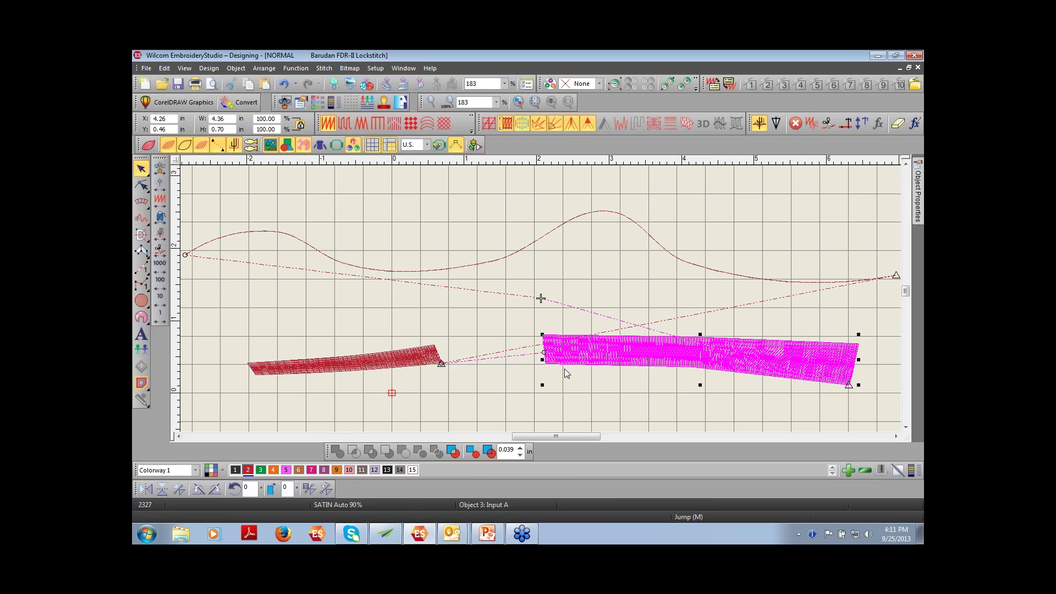
# Step: Preview the run line and both columns in the realistic thread view, and return to the plain stitch view
pyautogui.click(572, 392)
pyautogui.press('Escape')
pyautogui.press('t')
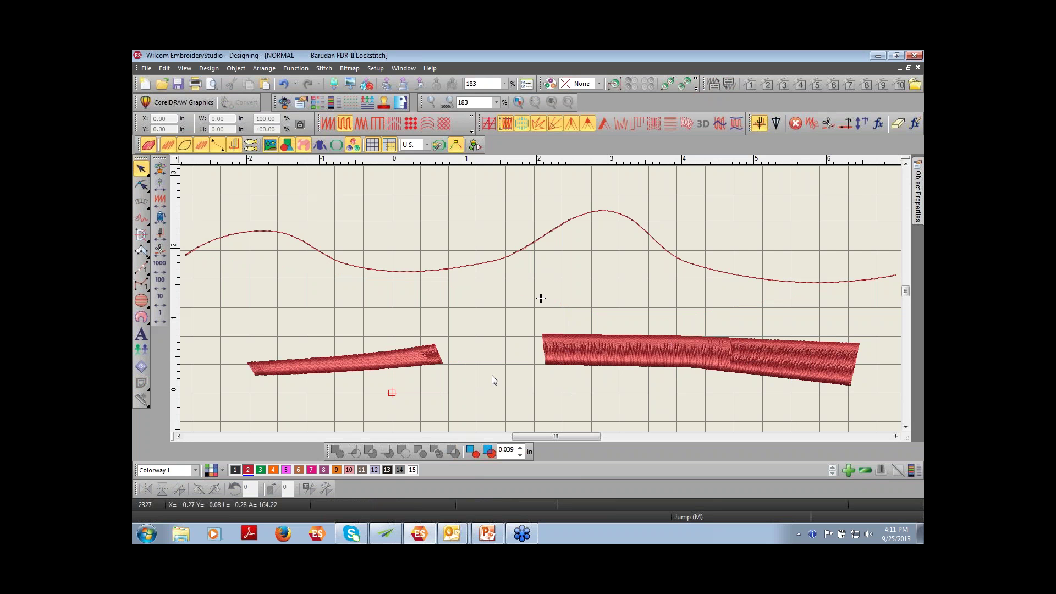
pyautogui.click(472, 269)
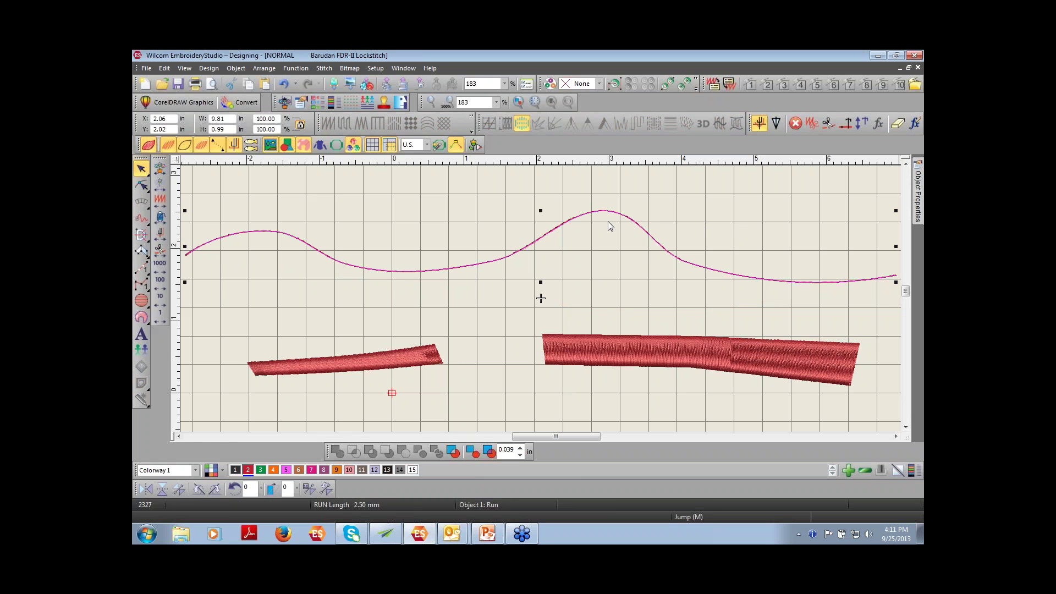
pyautogui.click(583, 190)
pyautogui.press('t')
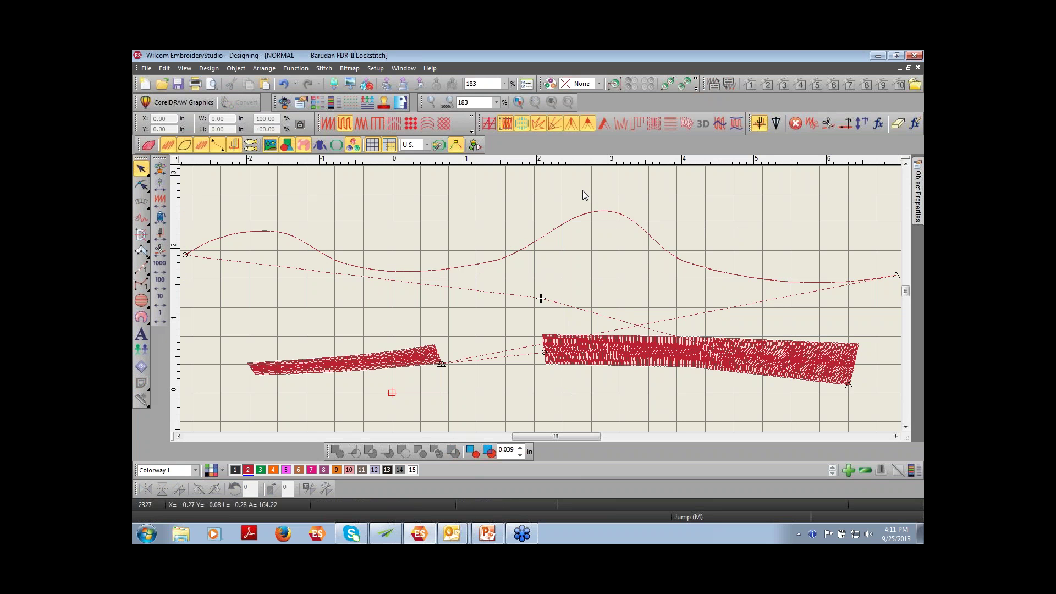
# Step: Check the run line's stitch properties, and hide the object outlines to show a middle section's stitches alone
pyautogui.click(567, 225)
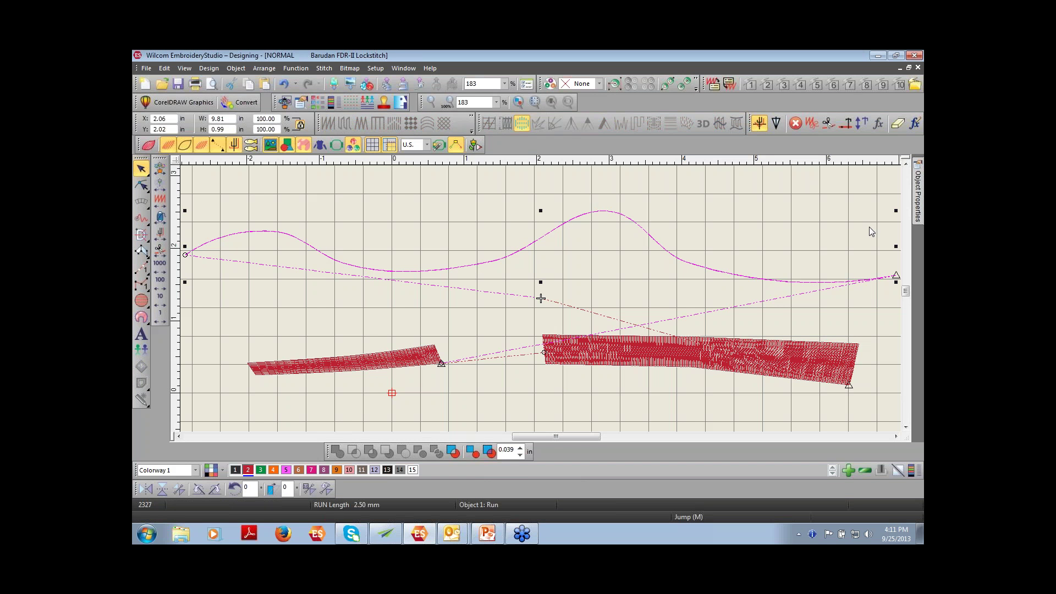
pyautogui.moveTo(916, 219)
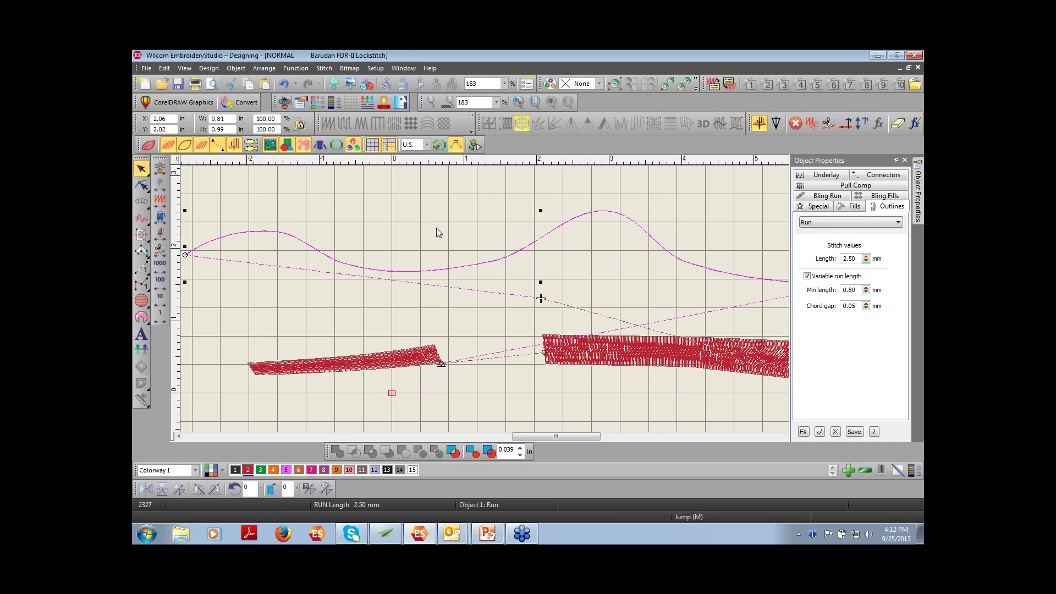
pyautogui.press('b')
pyautogui.moveTo(411, 250); pyautogui.dragTo(474, 285)
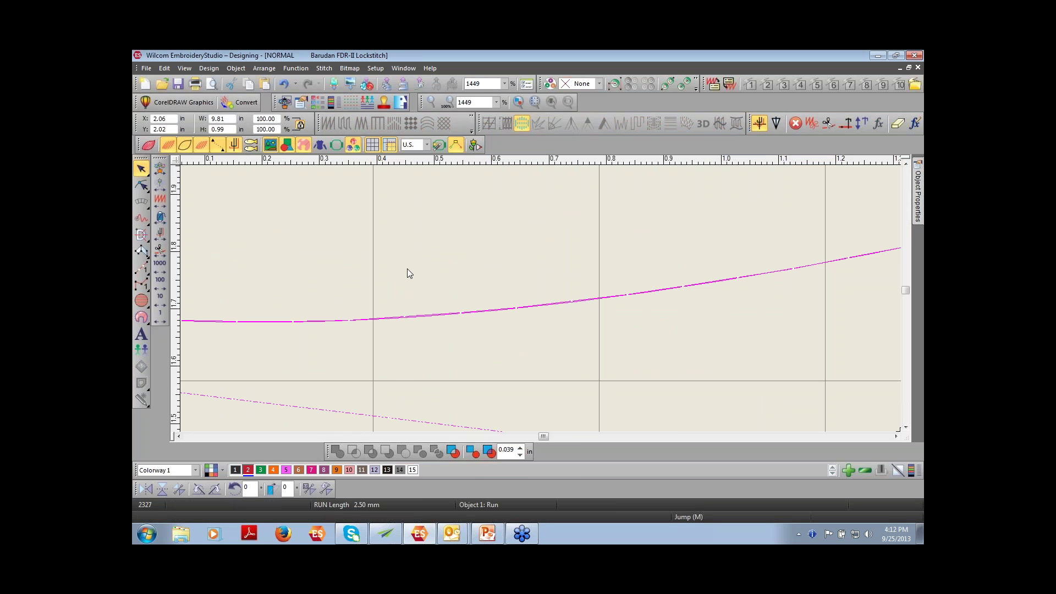
pyautogui.click(414, 250)
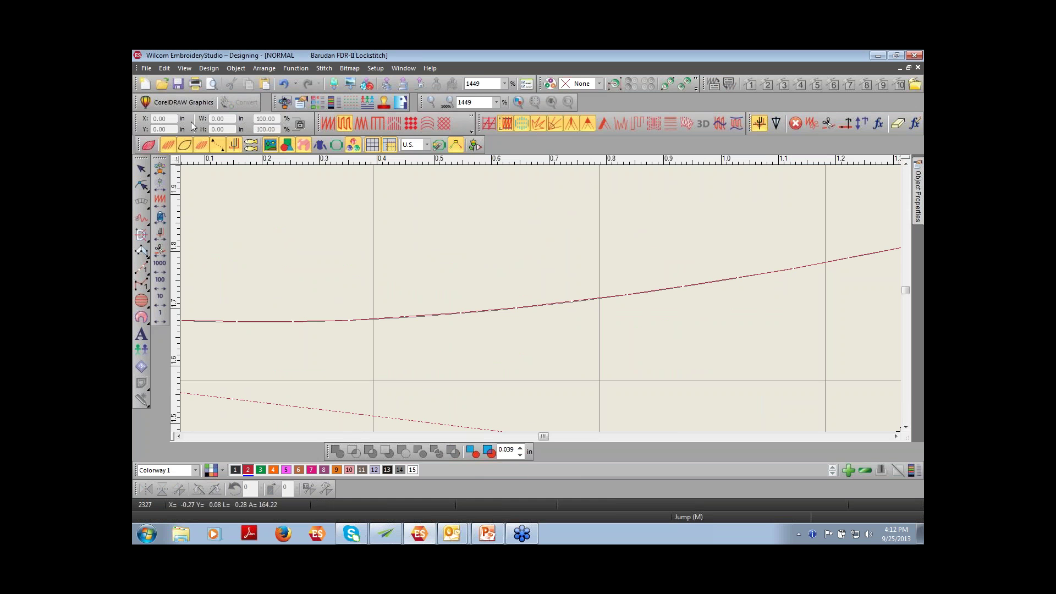
pyautogui.click(183, 145)
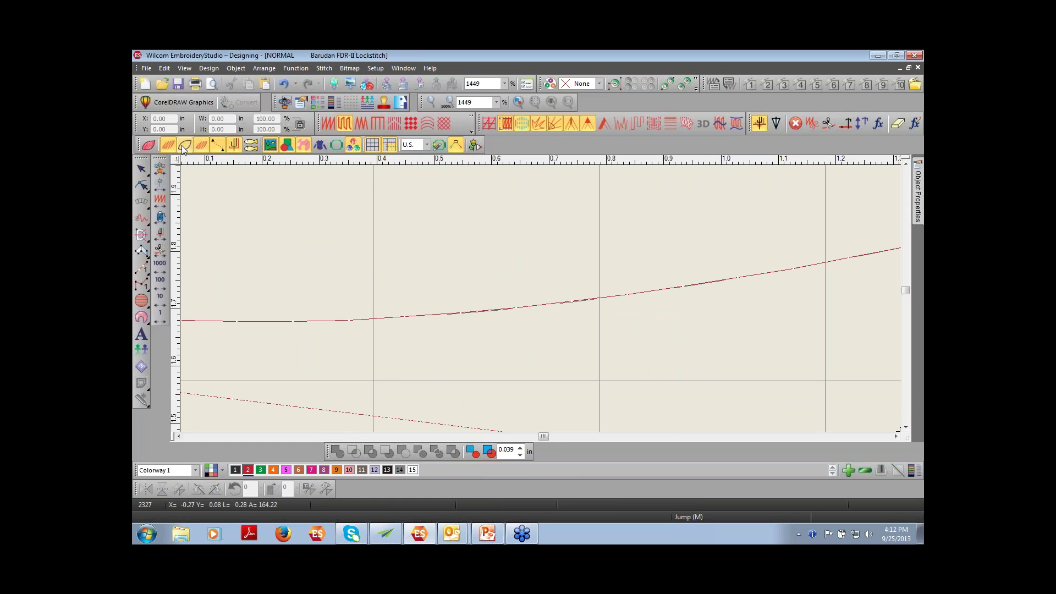
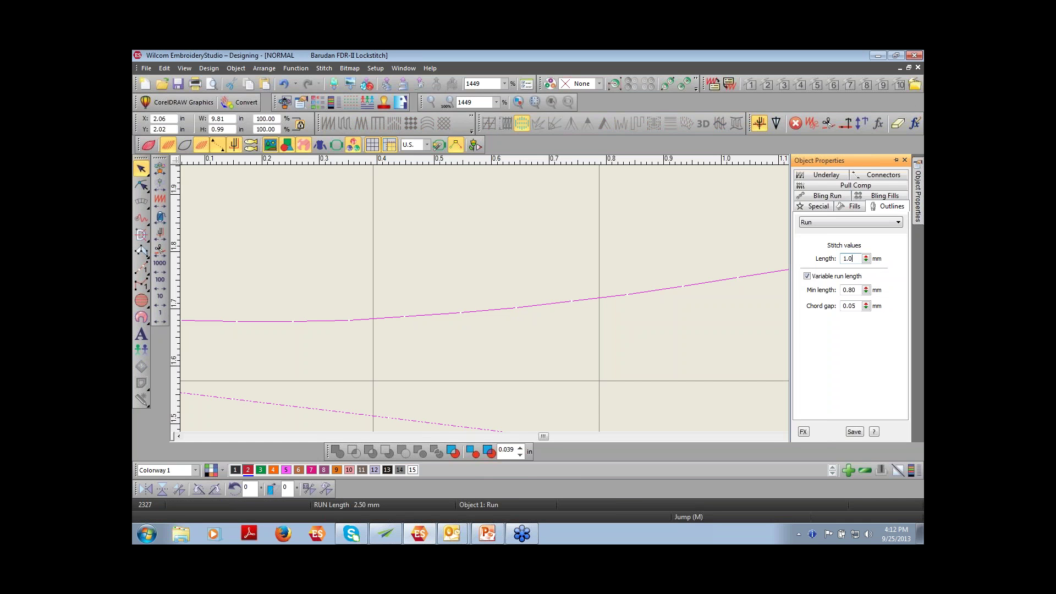
# Step: Try a 1.00 mm stitch length on the run line, and set it back to 2.5 mm
pyautogui.press('Return')
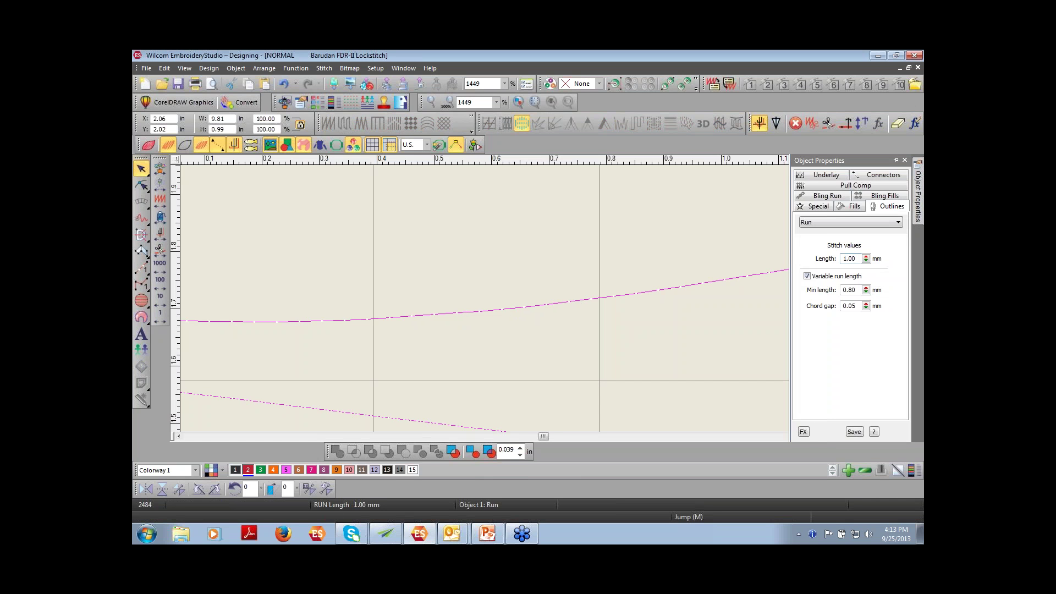
pyautogui.write('2.5')
pyautogui.press('Return')
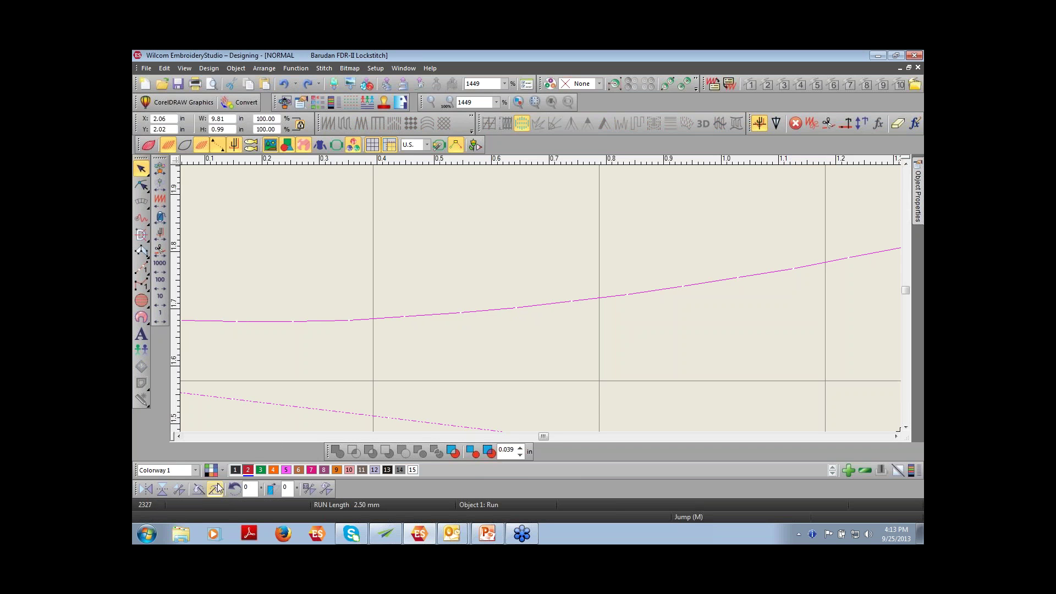
# Step: Set the run line's stitch length to 1 mm in its object properties
pyautogui.click(917, 207)
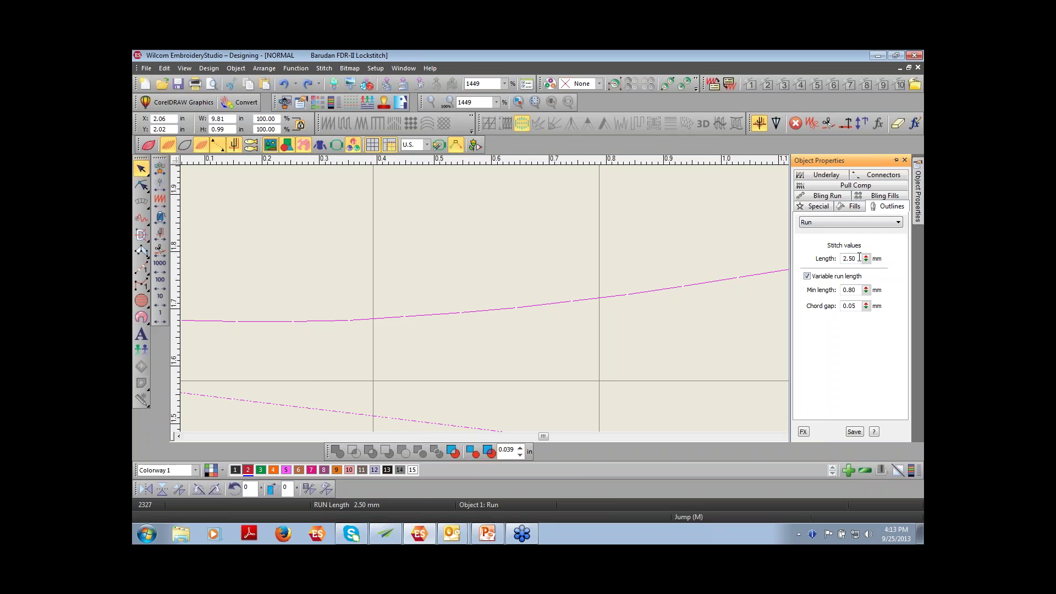
pyautogui.moveTo(859, 258); pyautogui.dragTo(839, 259)
pyautogui.write('1')
pyautogui.press('Return')
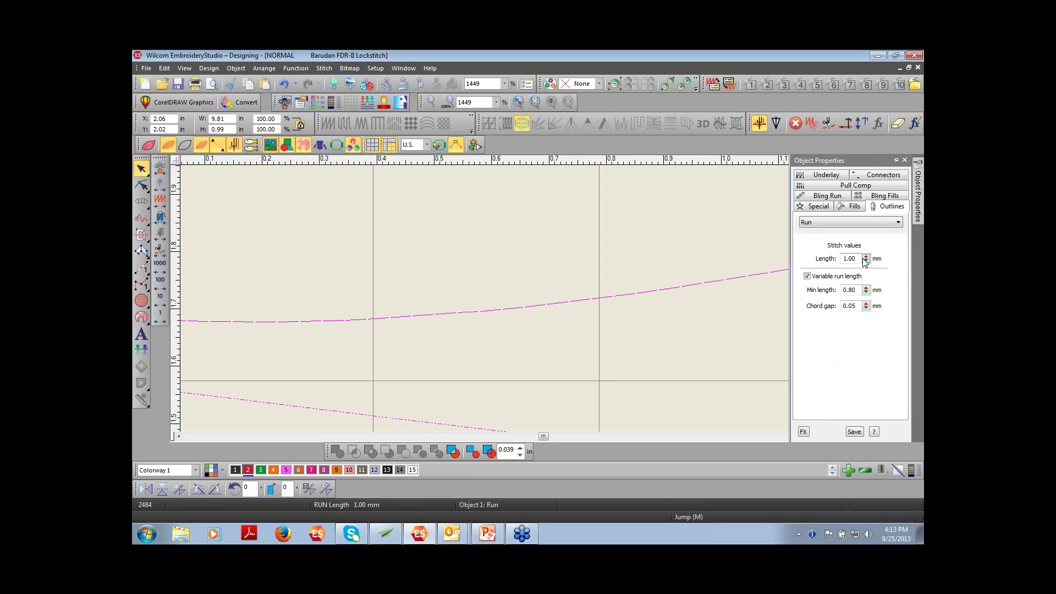
# Step: Set the run line's stitch length to 3 mm, review its properties and deselect it
pyautogui.moveTo(859, 258); pyautogui.dragTo(818, 258)
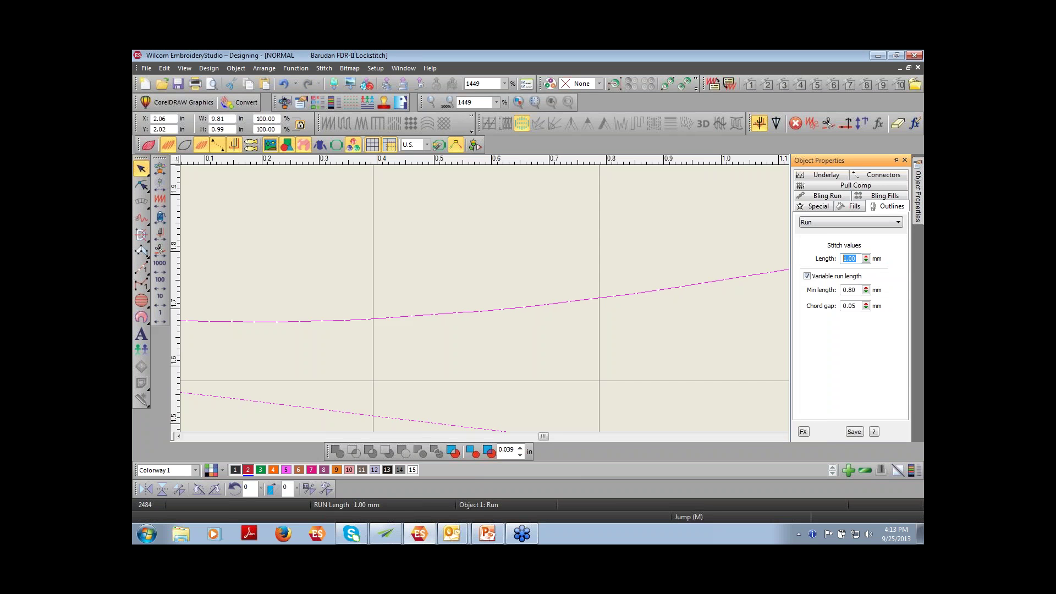
pyautogui.write('3.')
pyautogui.press('Return')
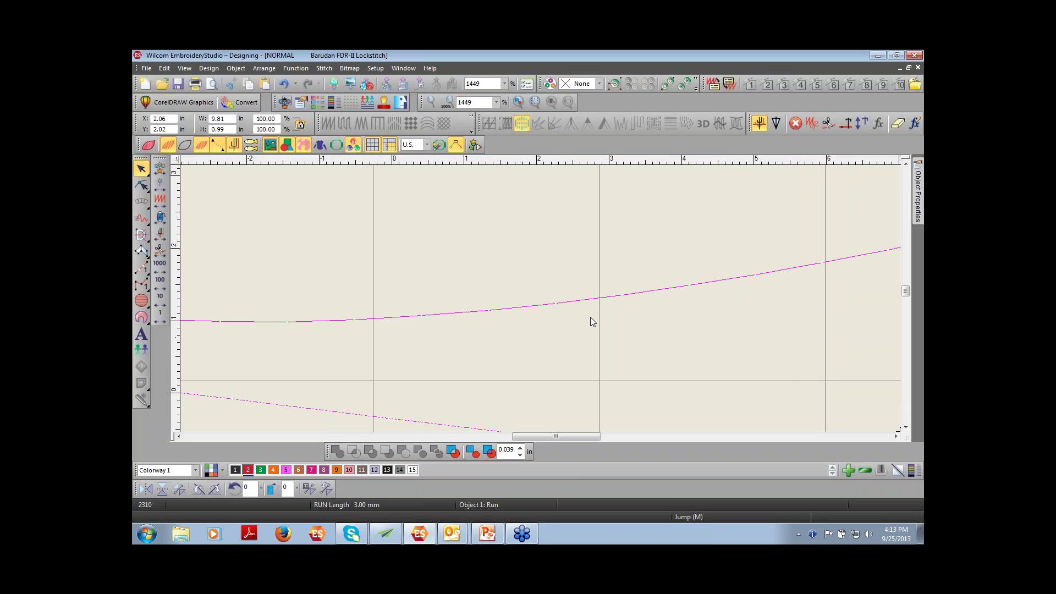
pyautogui.press('0')
pyautogui.moveTo(919, 217)
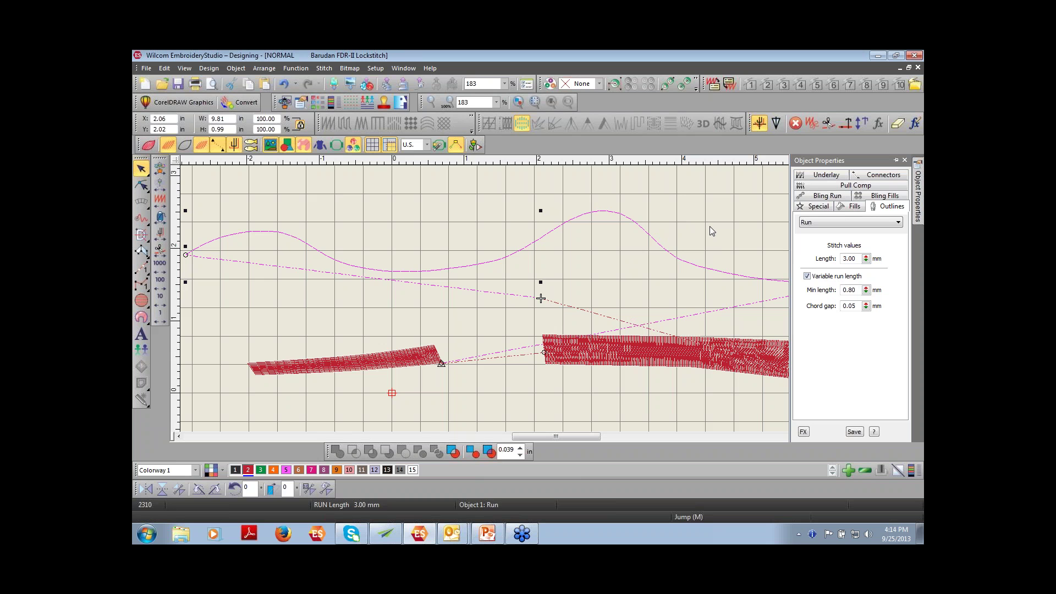
pyautogui.press('Escape')
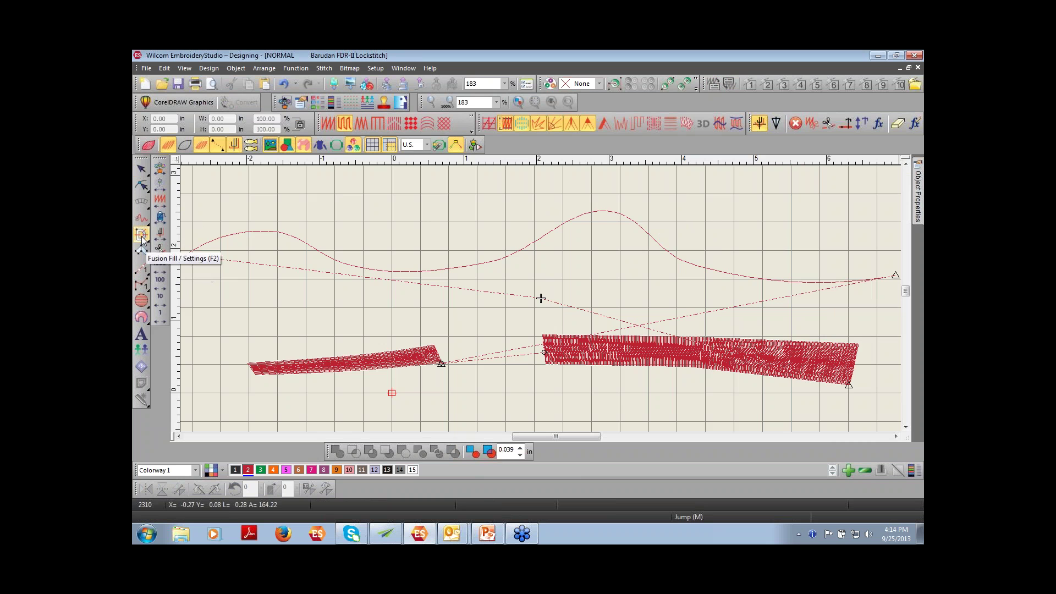
# Step: Delete the long wavy run line above the two columns
pyautogui.click(141, 267)
pyautogui.press('Escape')
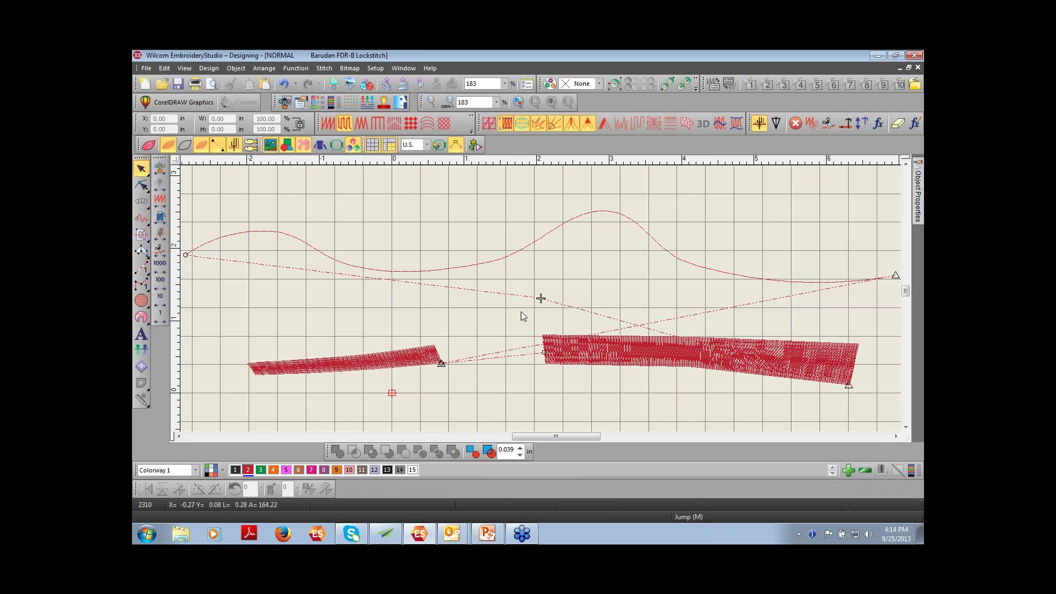
pyautogui.click(480, 265)
pyautogui.press('Delete')
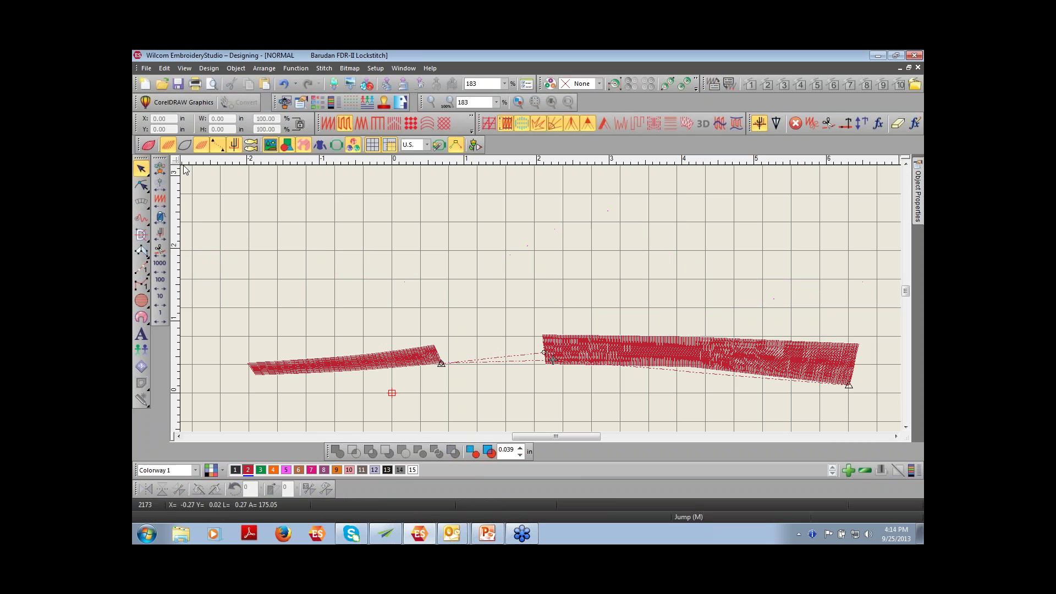
# Step: Digitize a wavy run stitch line with tight loops at its far end, above the two satin columns
pyautogui.click(142, 268)
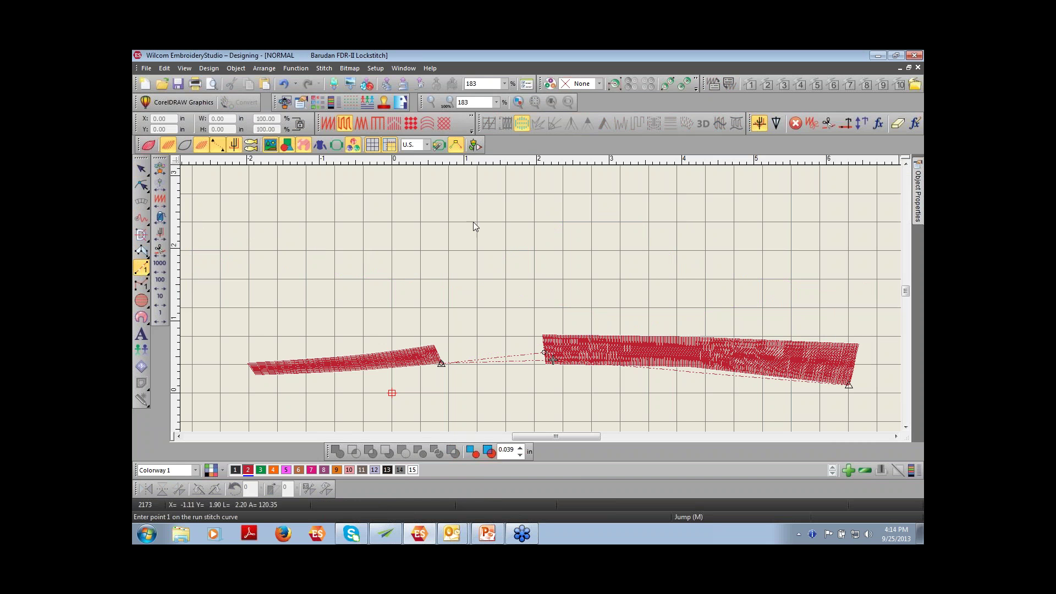
pyautogui.click(494, 194)
pyautogui.click(470, 204)
pyautogui.click(455, 226)
pyautogui.click(476, 252)
pyautogui.click(496, 233)
pyautogui.click(526, 234)
pyautogui.click(534, 250)
pyautogui.click(573, 248)
pyautogui.click(597, 229)
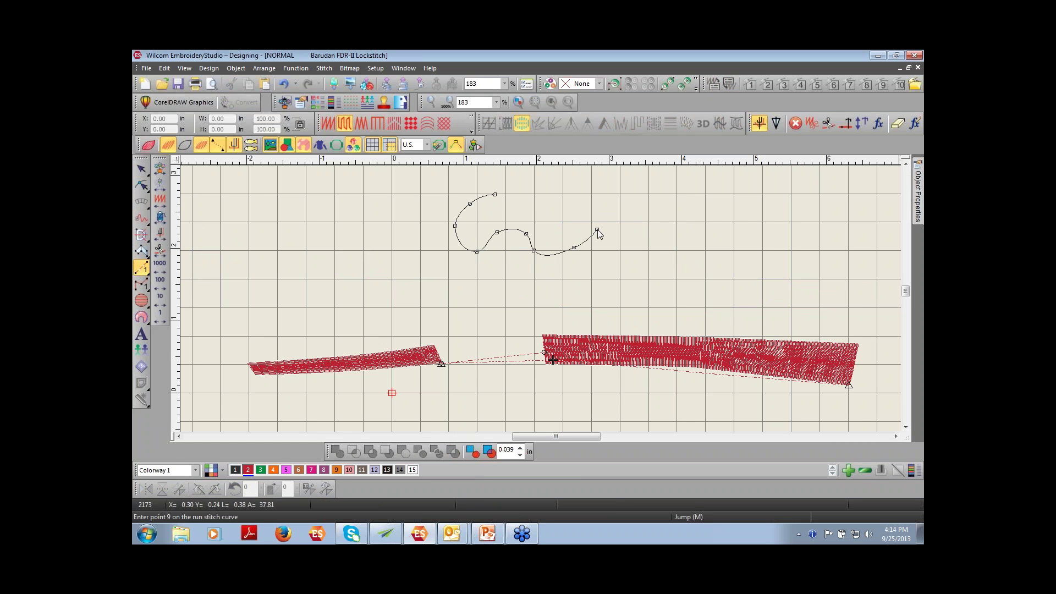
pyautogui.click(633, 239)
pyautogui.click(653, 261)
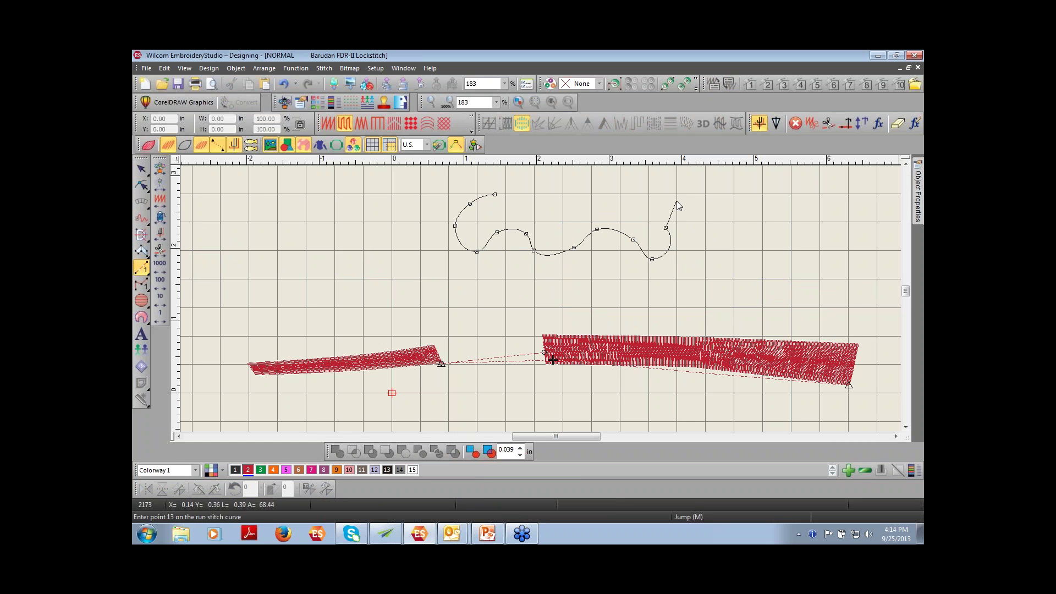
pyautogui.click(665, 228)
pyautogui.click(669, 213)
pyautogui.click(678, 226)
pyautogui.click(676, 244)
pyautogui.click(676, 255)
pyautogui.click(693, 264)
pyautogui.click(681, 247)
pyautogui.click(697, 222)
pyautogui.press('Return')
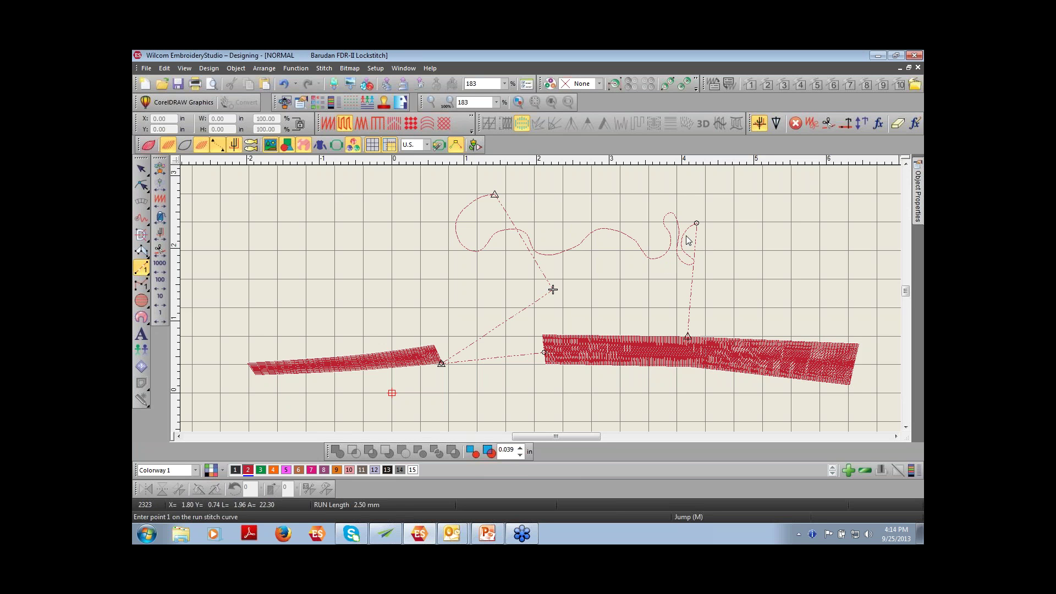
# Step: Toggle variable run length off, on and off again for the run line to compare its stitches on the tight curves
pyautogui.press('b')
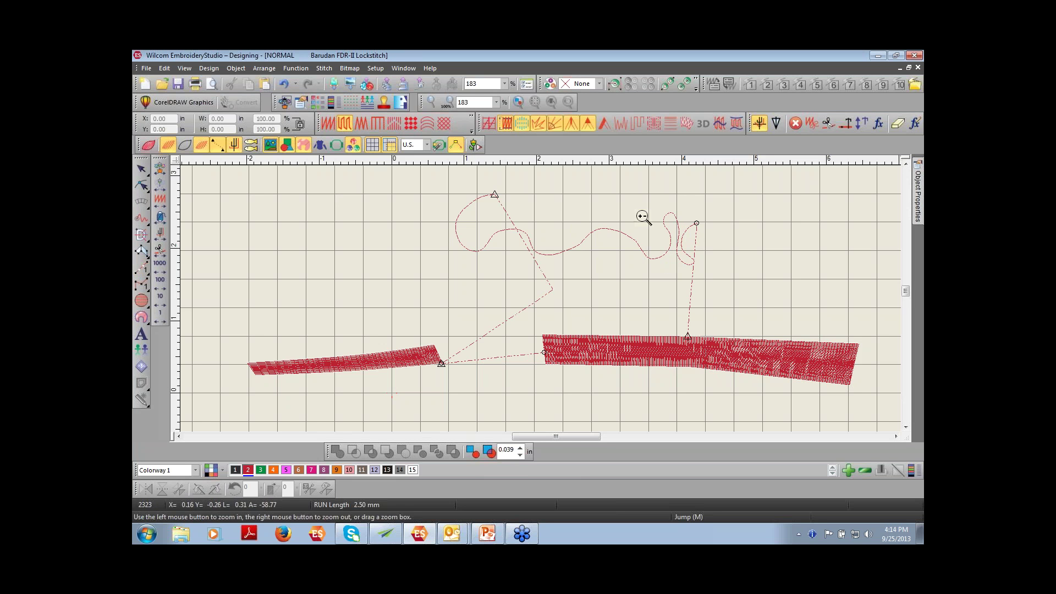
pyautogui.moveTo(646, 208); pyautogui.dragTo(714, 275)
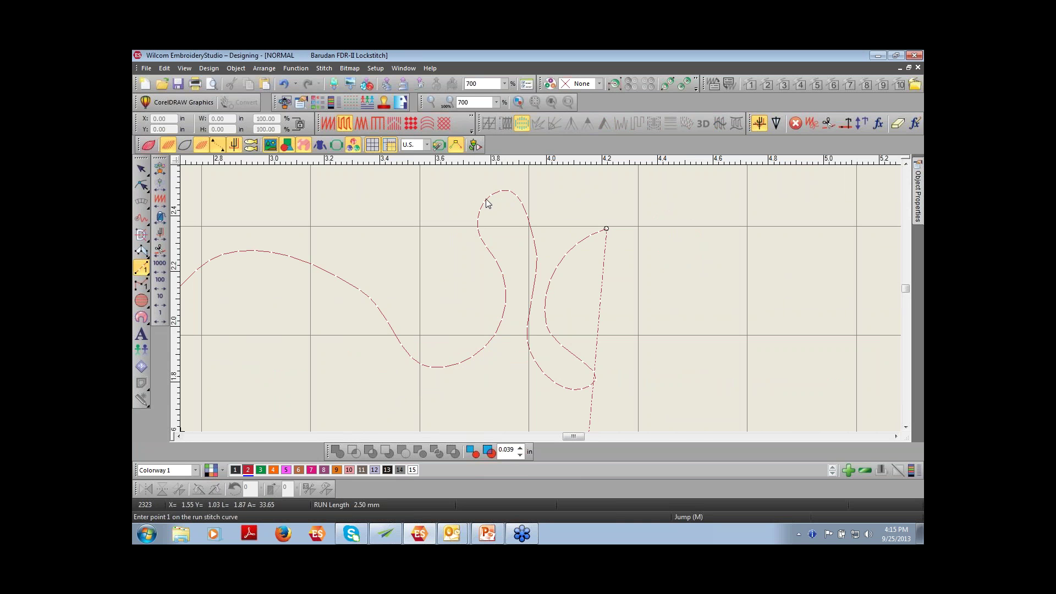
pyautogui.press('Escape')
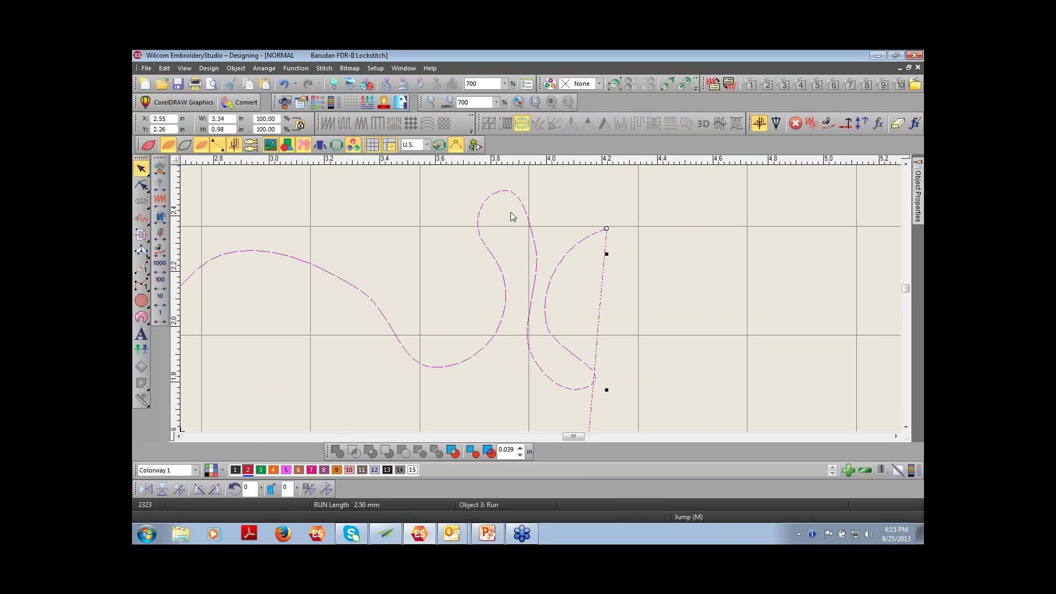
pyautogui.moveTo(918, 197)
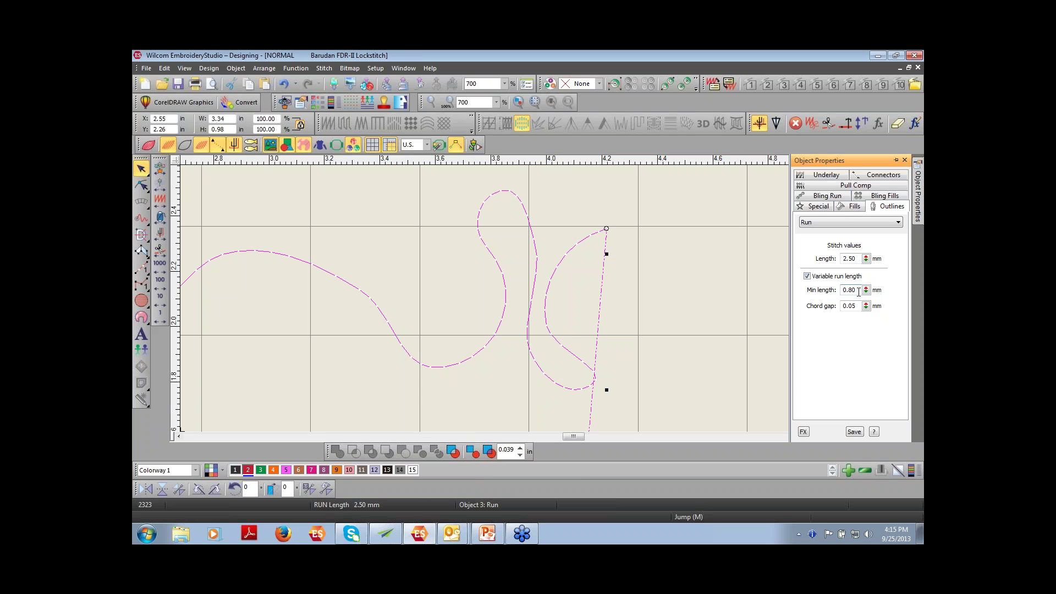
pyautogui.click(807, 276)
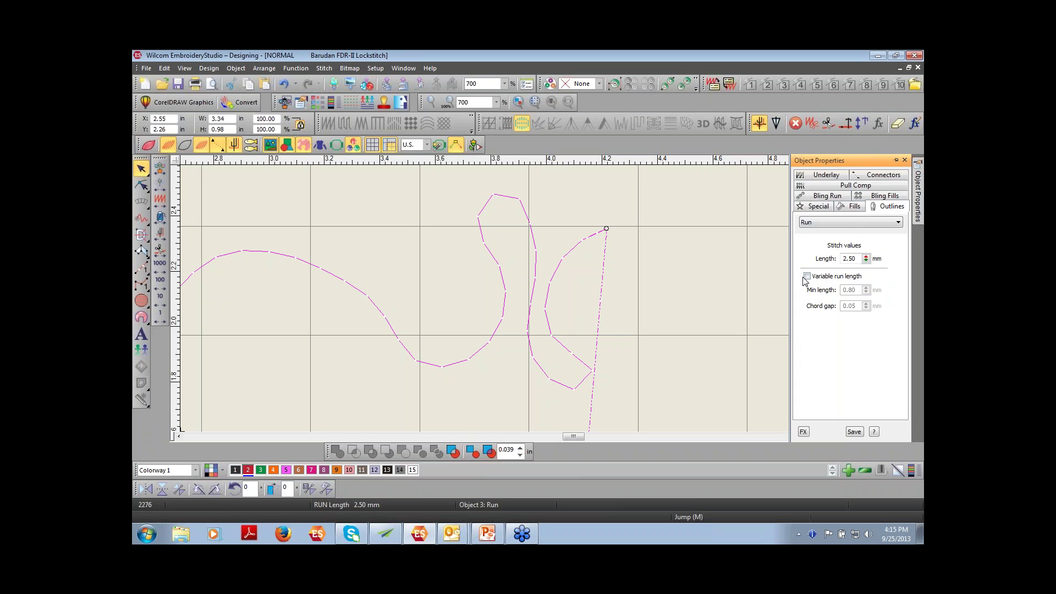
pyautogui.click(806, 277)
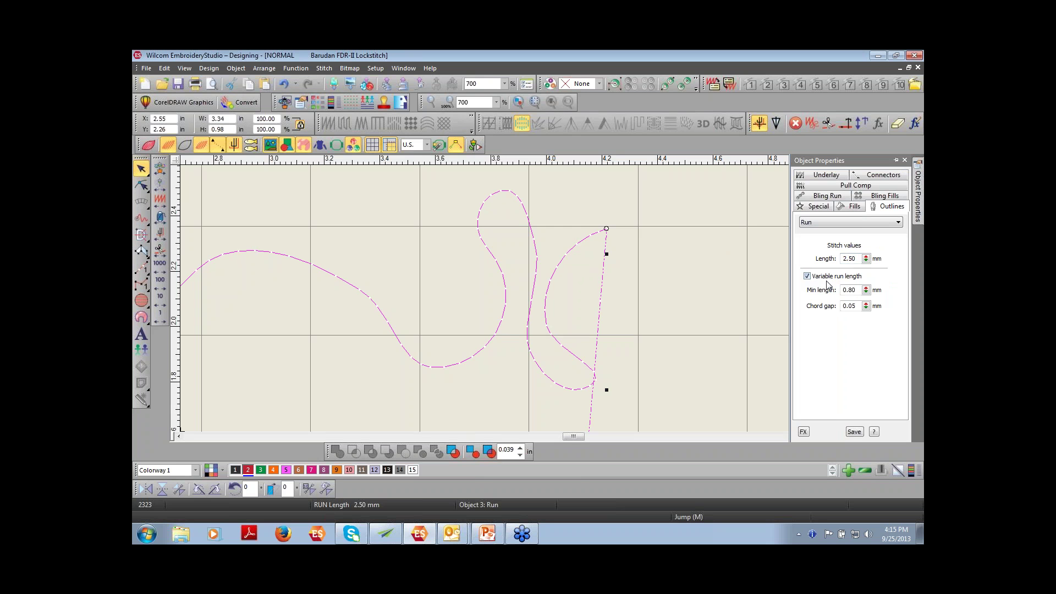
pyautogui.click(807, 276)
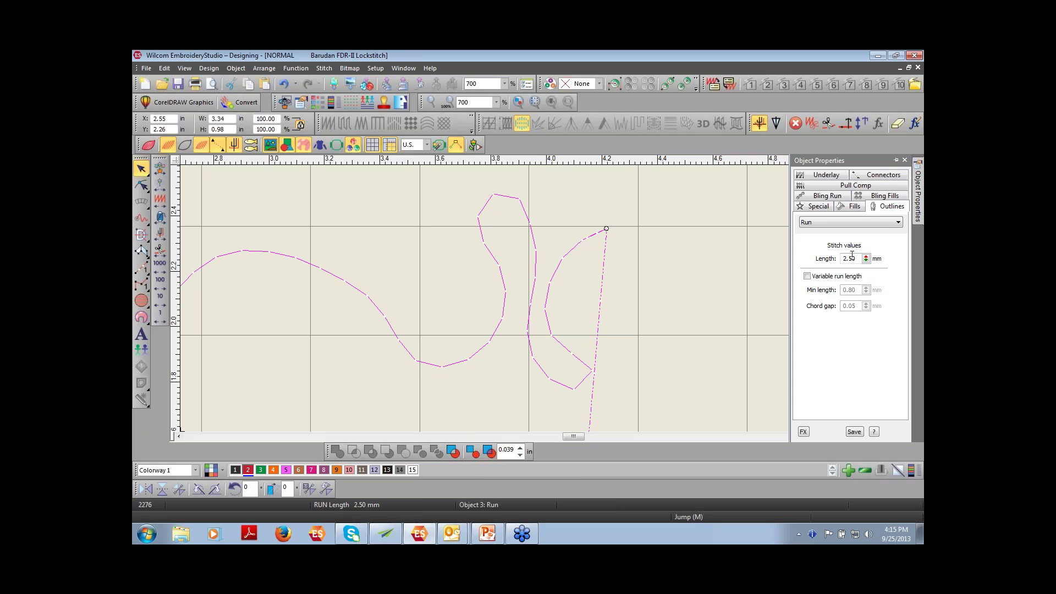
pyautogui.click(700, 208)
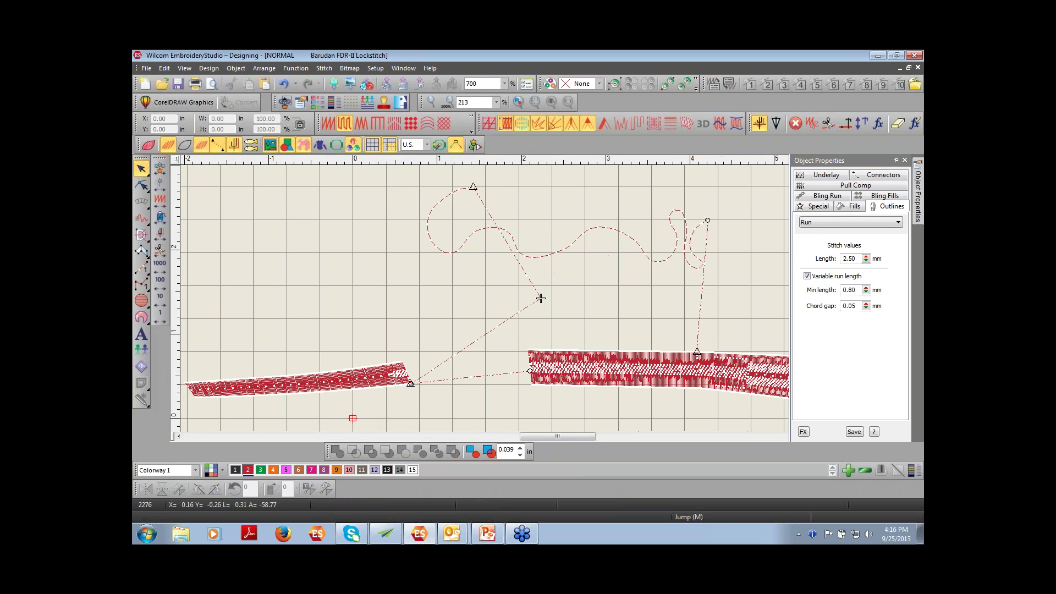
# Step: Delete the wavy run line above the two satin columns
pyautogui.click(364, 385)
pyautogui.click(534, 291)
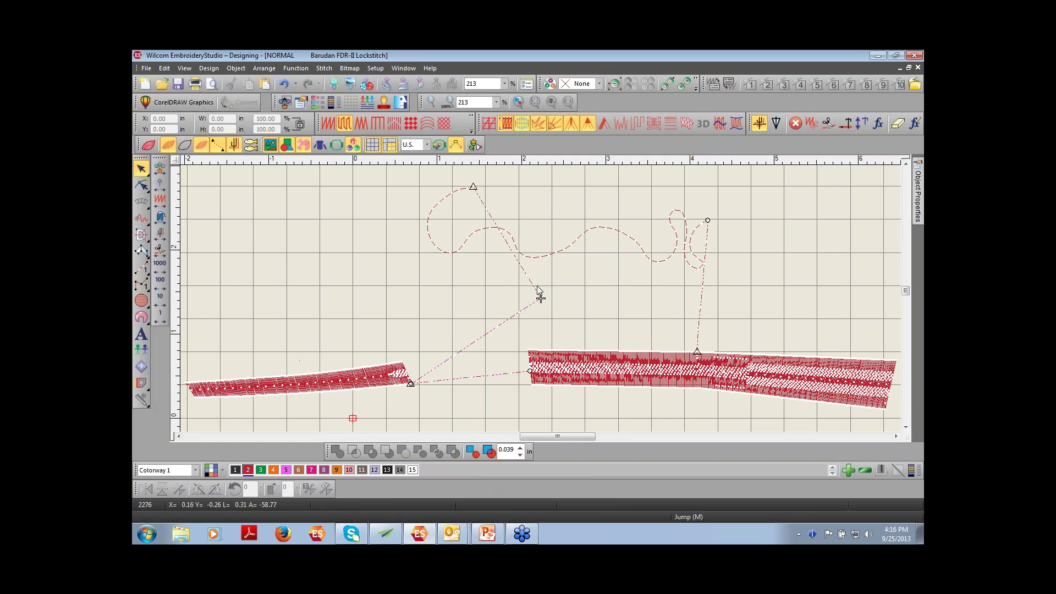
pyautogui.click(545, 256)
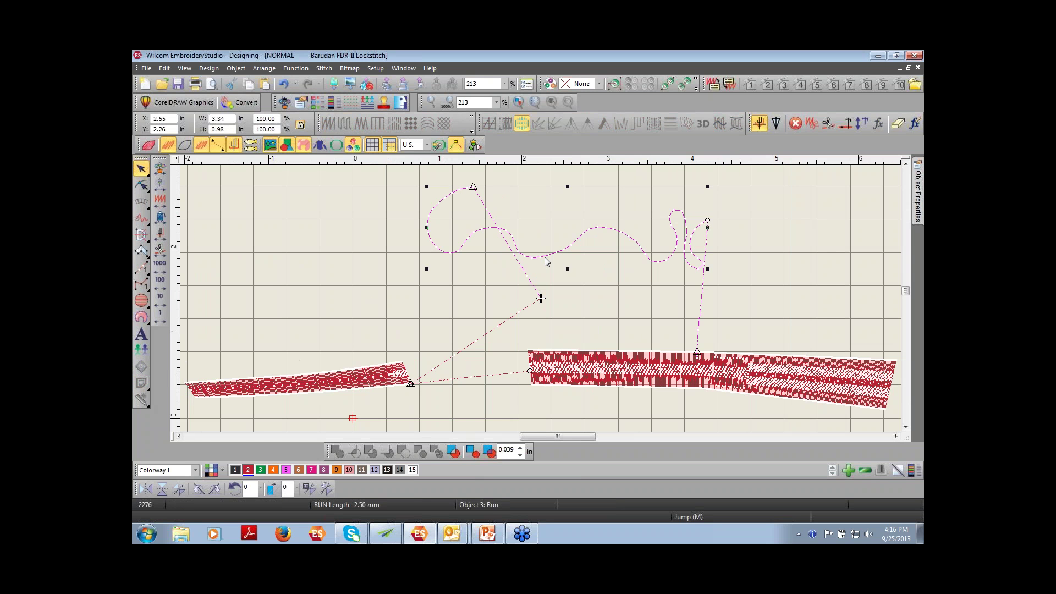
pyautogui.press('Delete')
# Step: Move the narrow satin column above the wide one, to about X 1.72 in, Y 2.03 in
pyautogui.click(329, 384)
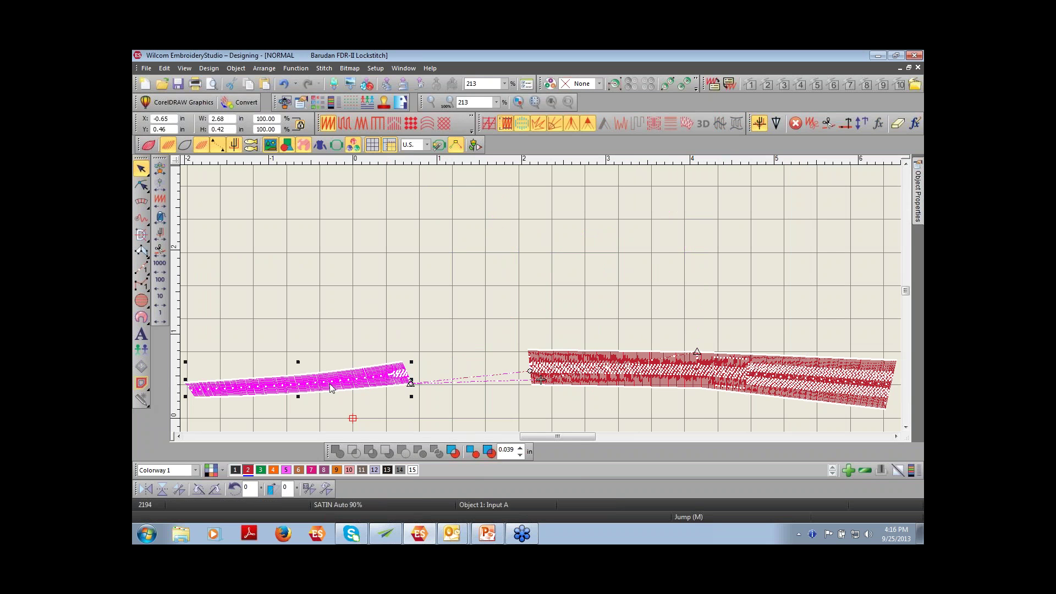
pyautogui.moveTo(329, 384); pyautogui.dragTo(529, 255)
pyautogui.click(663, 247)
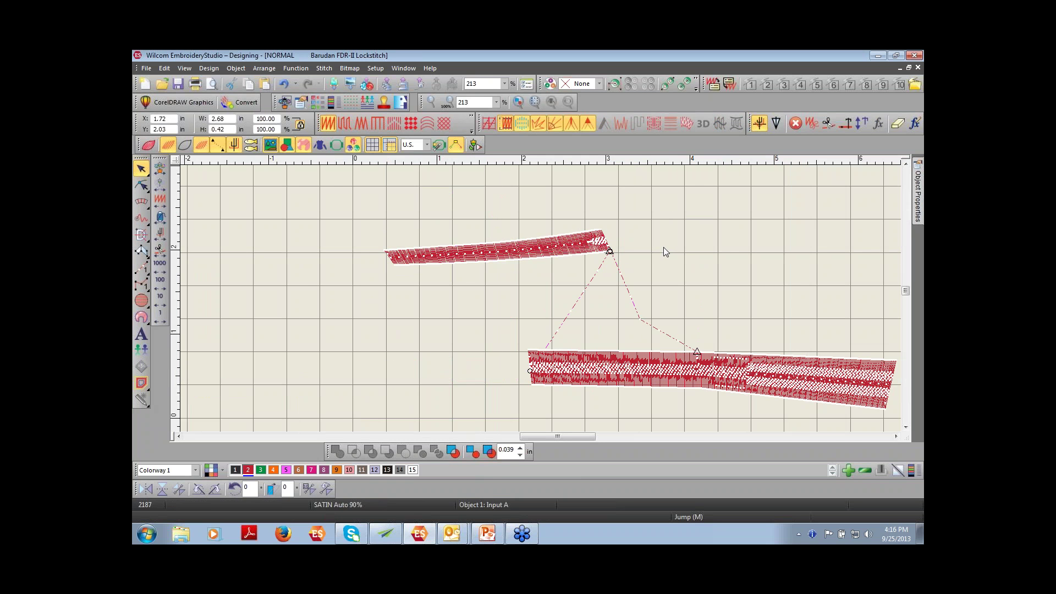
# Step: Delete the wide satin column and move the remaining narrow column down to about Y 1.28 in
pyautogui.click(639, 358)
pyautogui.moveTo(639, 358); pyautogui.dragTo(495, 397)
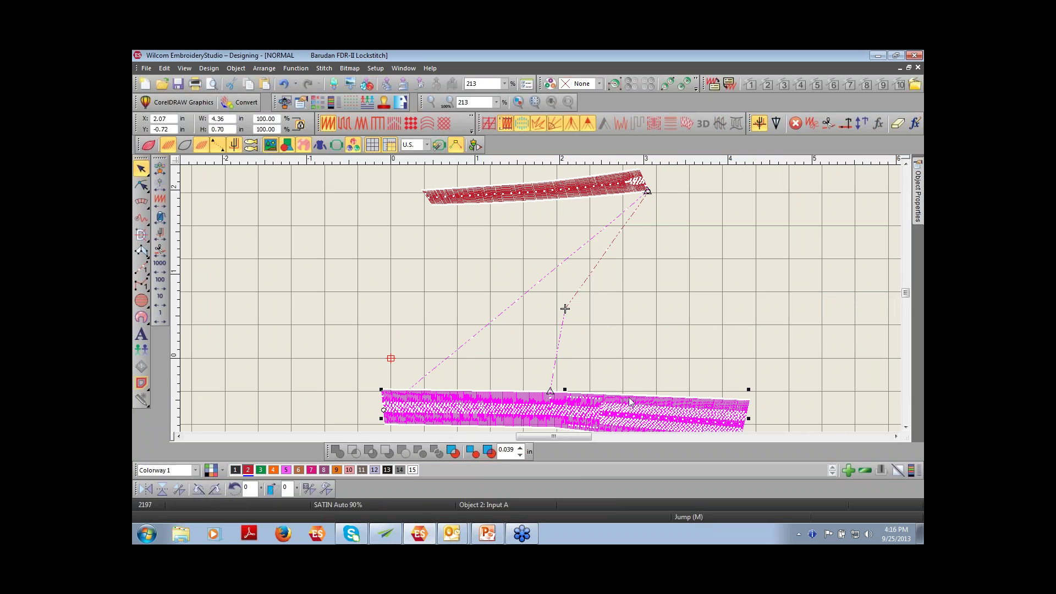
pyautogui.press('Delete')
pyautogui.moveTo(558, 194); pyautogui.dragTo(559, 257)
pyautogui.press('z')
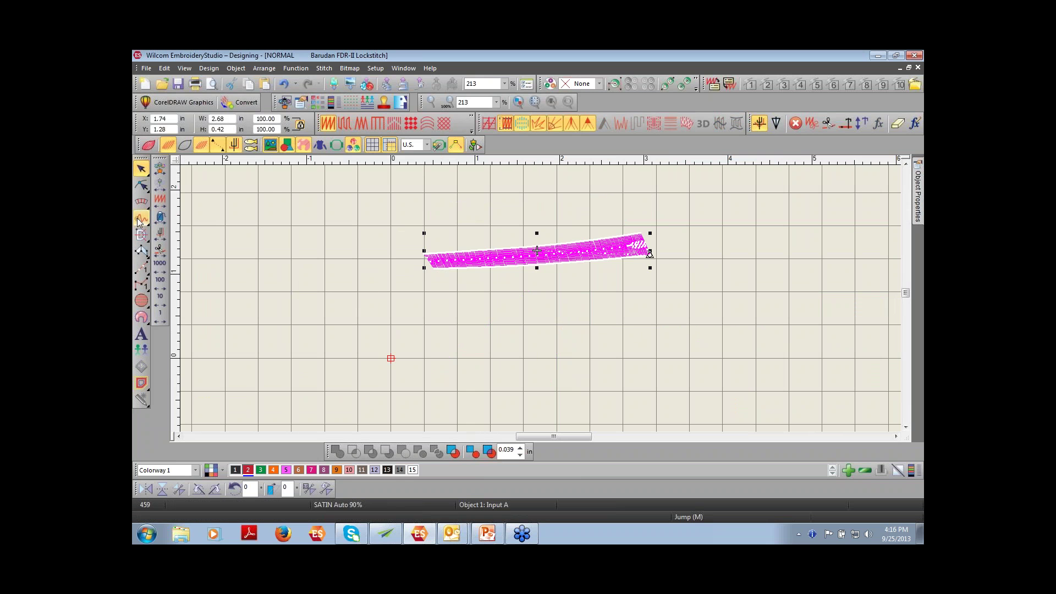
# Step: Reshape the satin column so its middle bulges outward on both its upper and lower edges
pyautogui.click(141, 185)
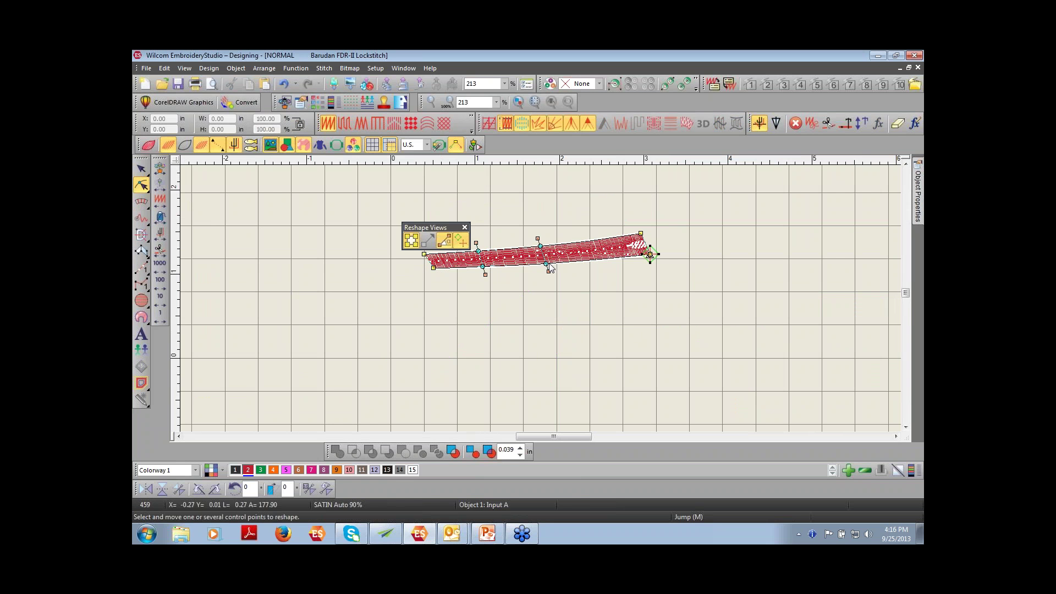
pyautogui.moveTo(548, 267); pyautogui.dragTo(553, 283)
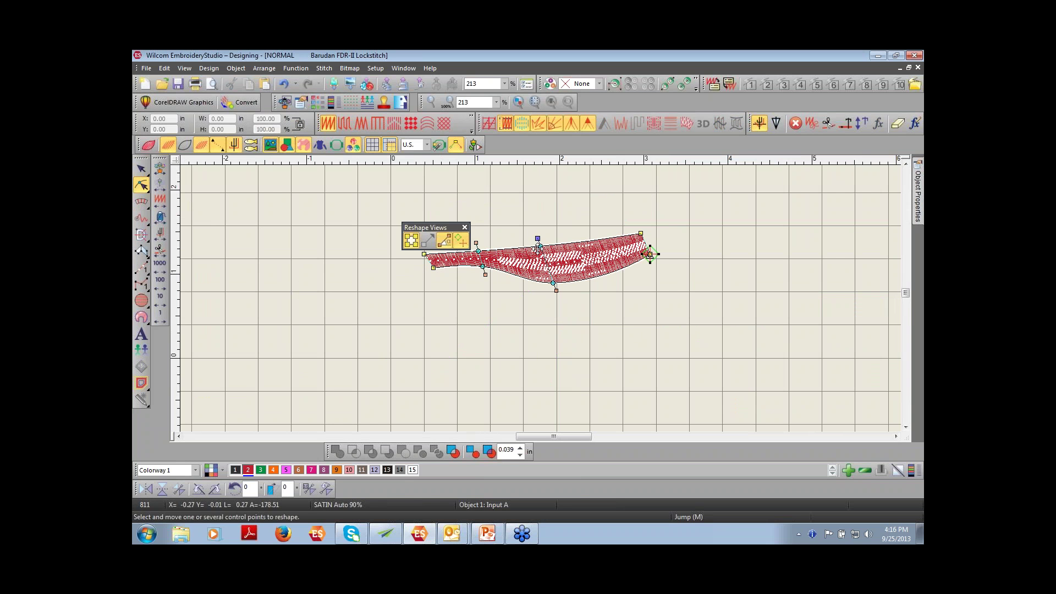
pyautogui.moveTo(541, 246); pyautogui.dragTo(537, 236)
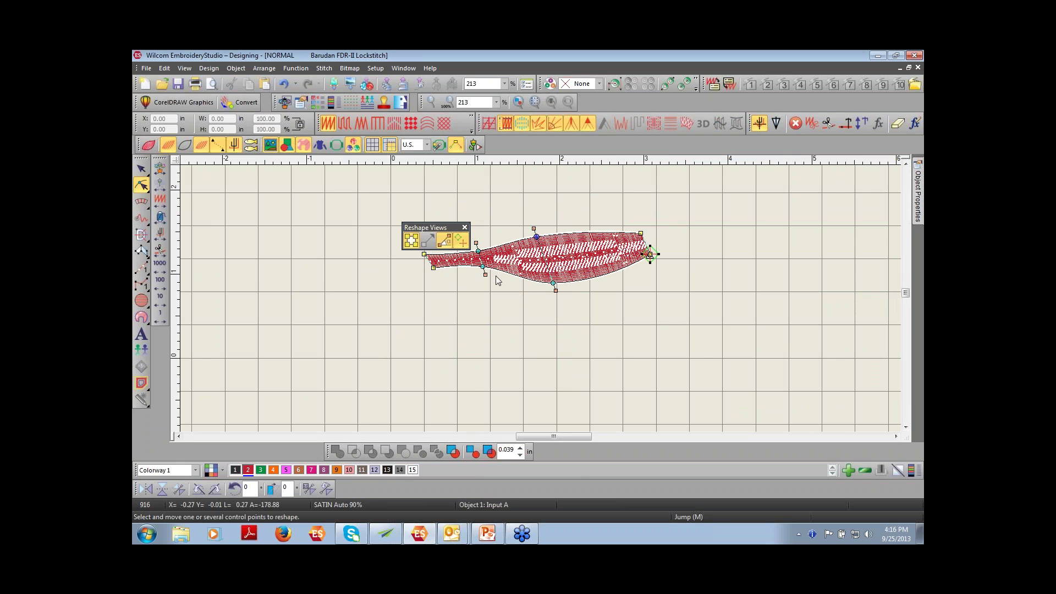
# Step: Create the lettering WILCOM in the Block2 font, 0.24 in high, and place it below the satin column
pyautogui.click(141, 334)
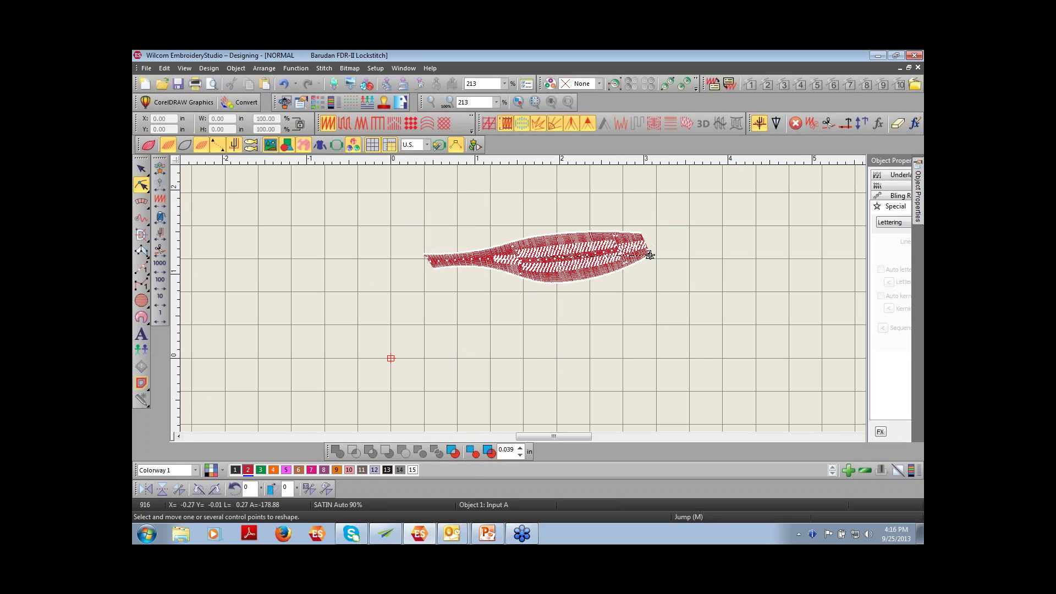
pyautogui.click(827, 260)
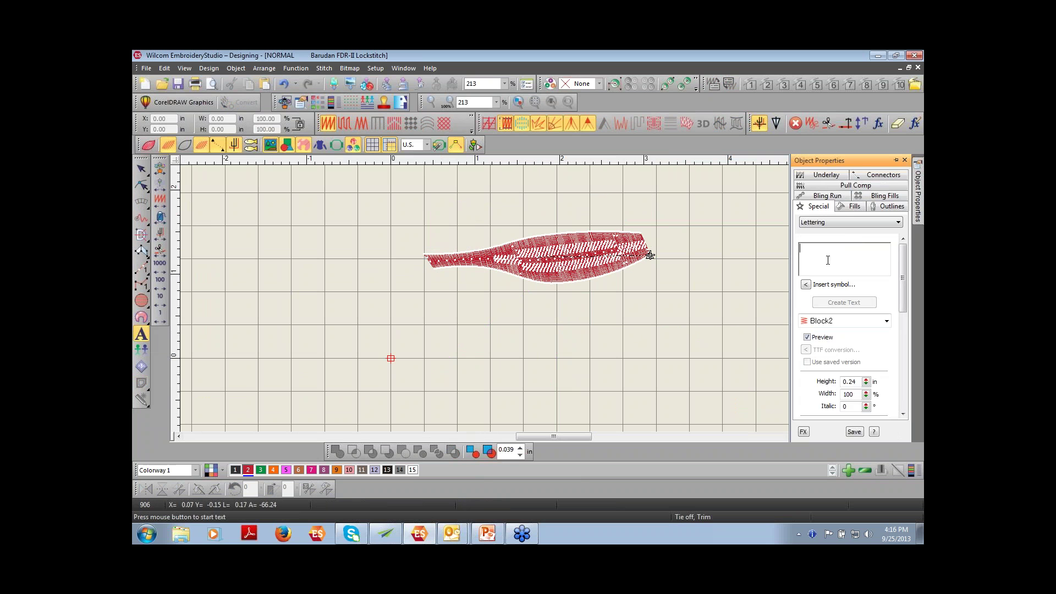
pyautogui.write('WILCP')
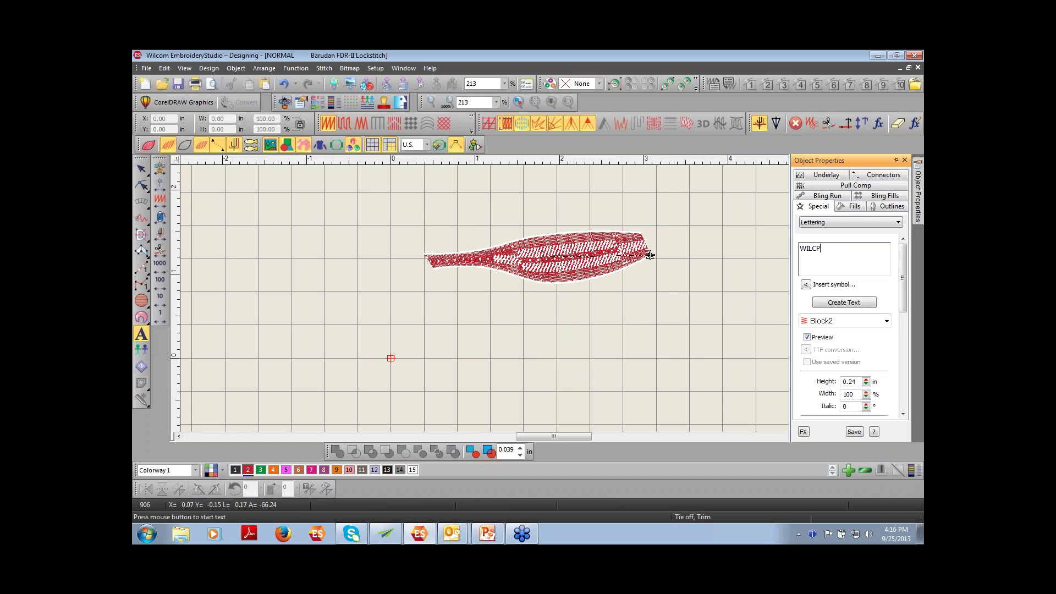
pyautogui.press('BackSpace')
pyautogui.write('OM')
pyautogui.click(873, 305)
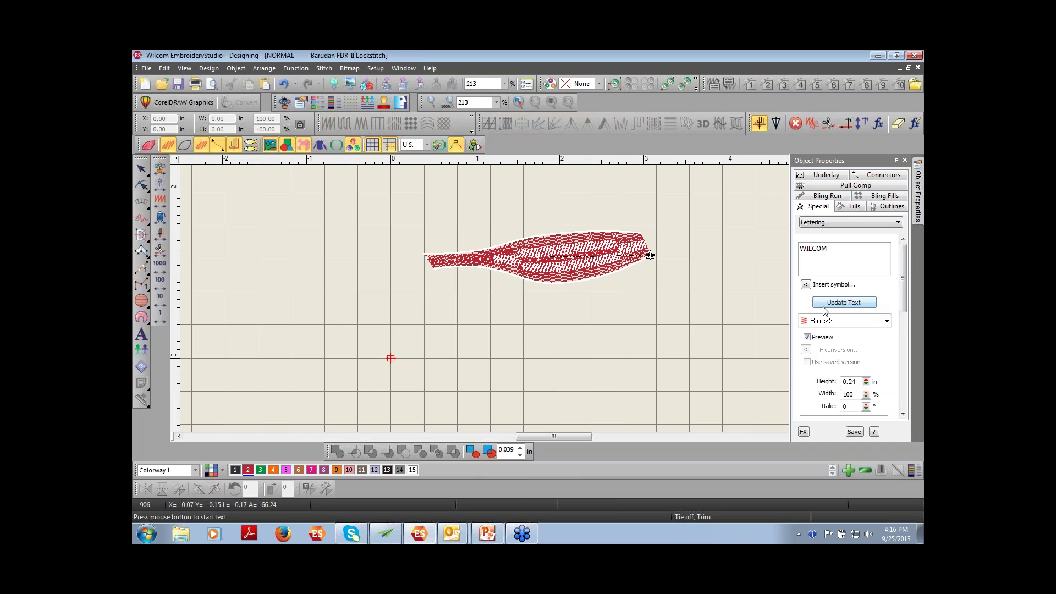
pyautogui.click(566, 348)
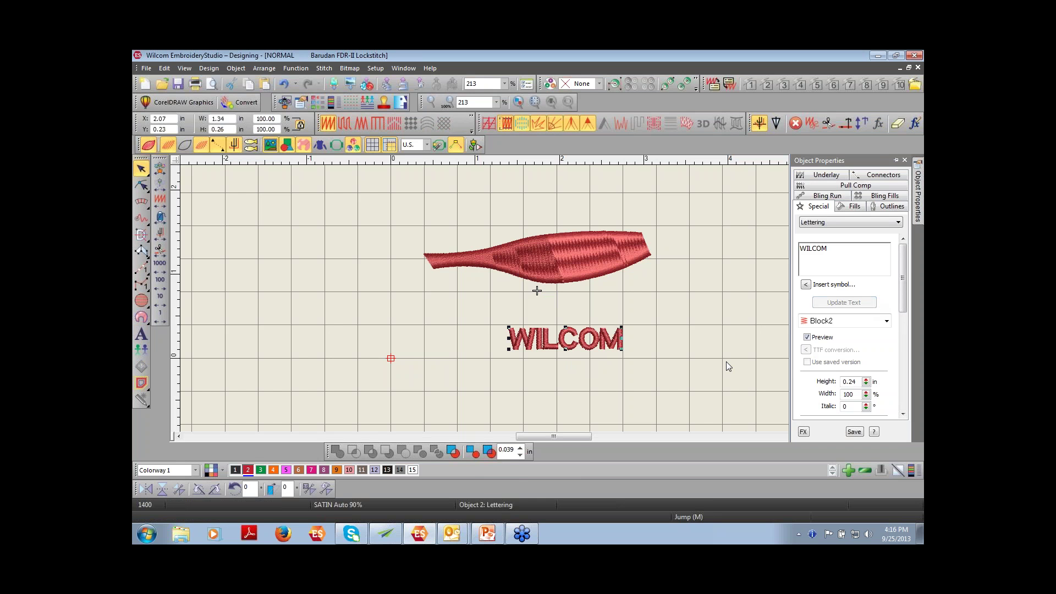
# Step: Flatten the bulging satin column to a height of about 0.20 in and deselect it
pyautogui.click(582, 283)
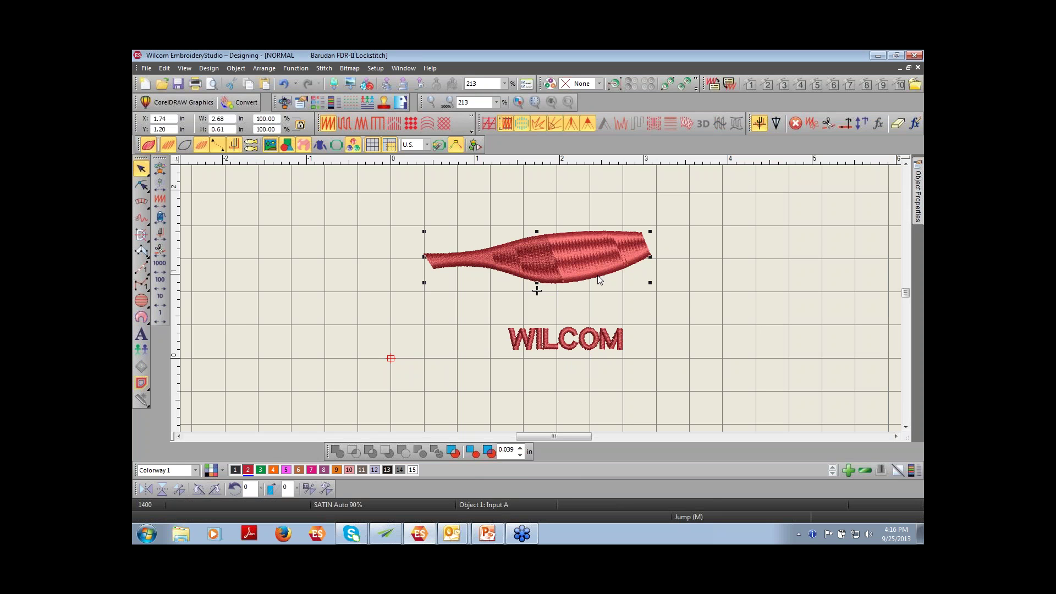
pyautogui.moveTo(537, 231); pyautogui.dragTo(537, 272)
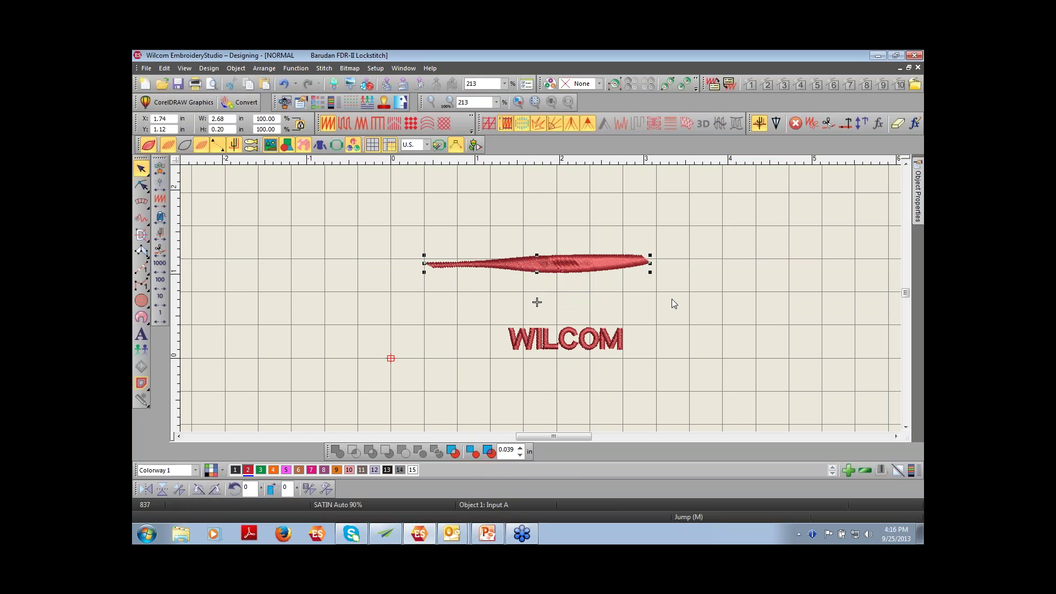
pyautogui.click(607, 296)
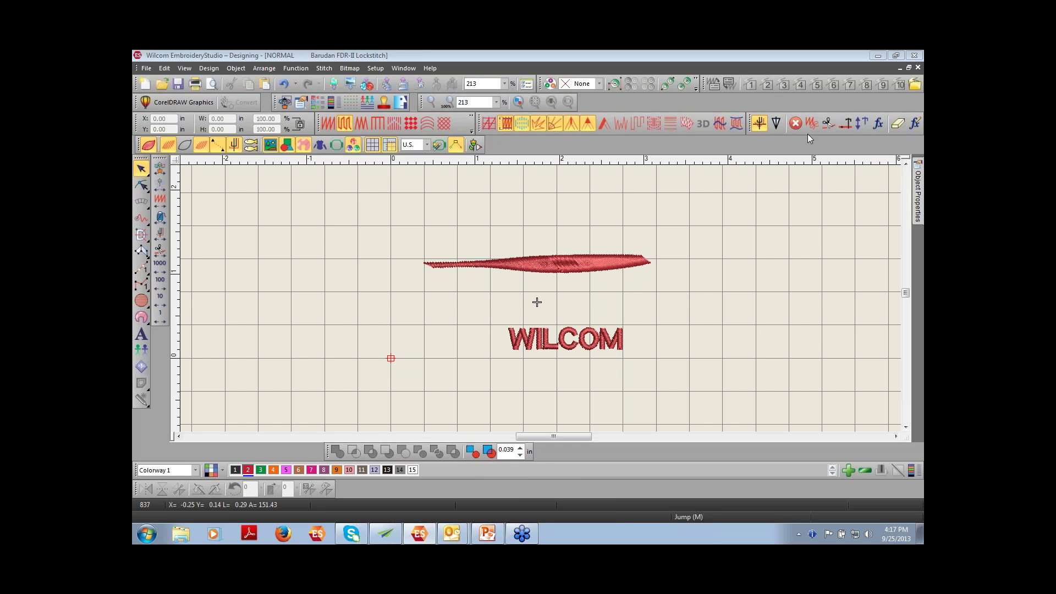
# Step: Examine the Satin fill properties of the flattened column and the WILCOM lettering, including auto spacing and auto split
pyautogui.click(563, 263)
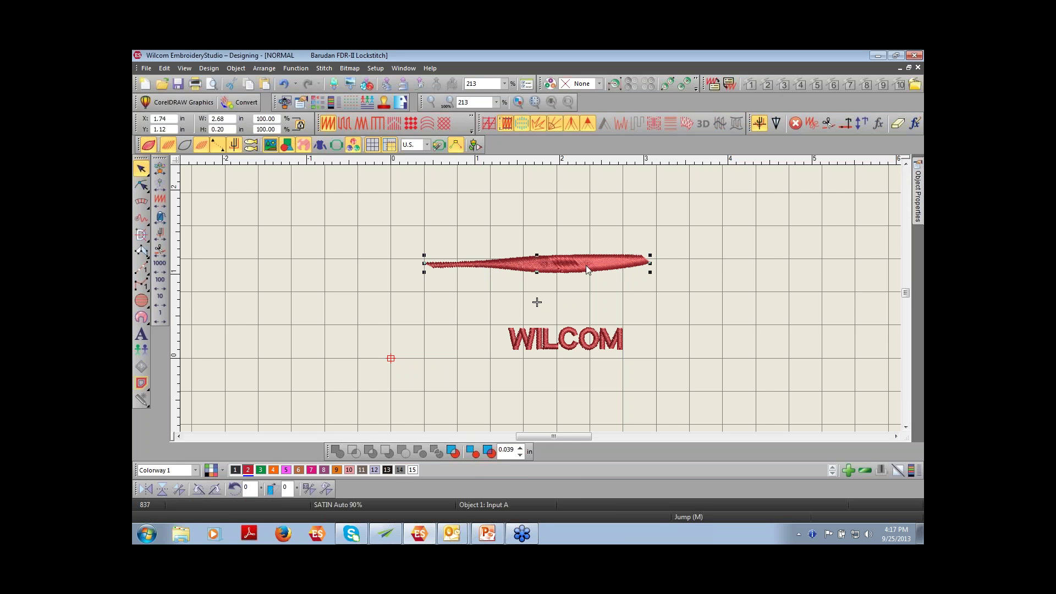
pyautogui.moveTo(918, 219)
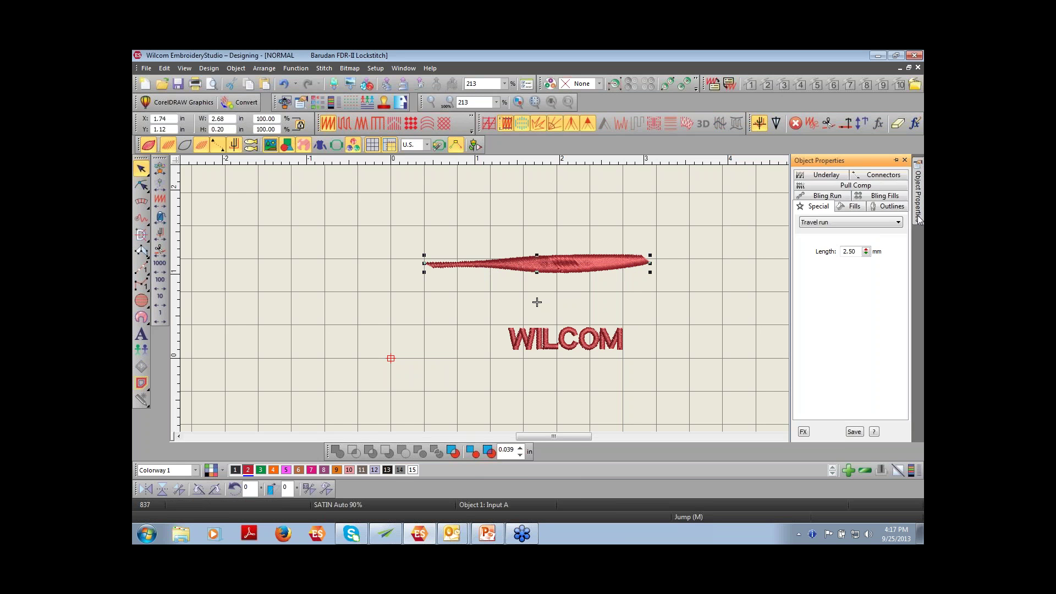
pyautogui.click(852, 207)
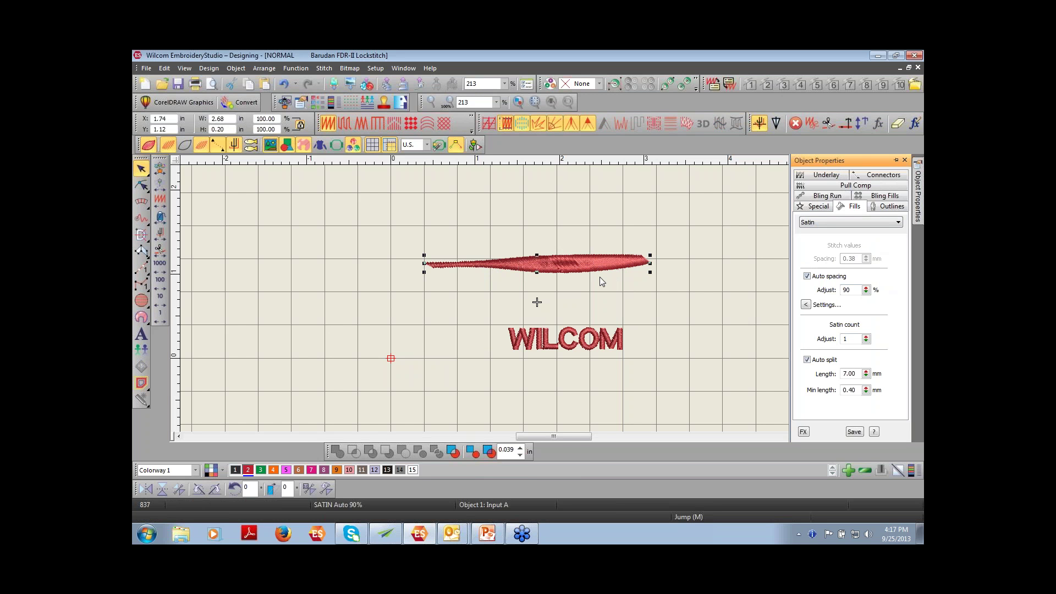
pyautogui.click(603, 340)
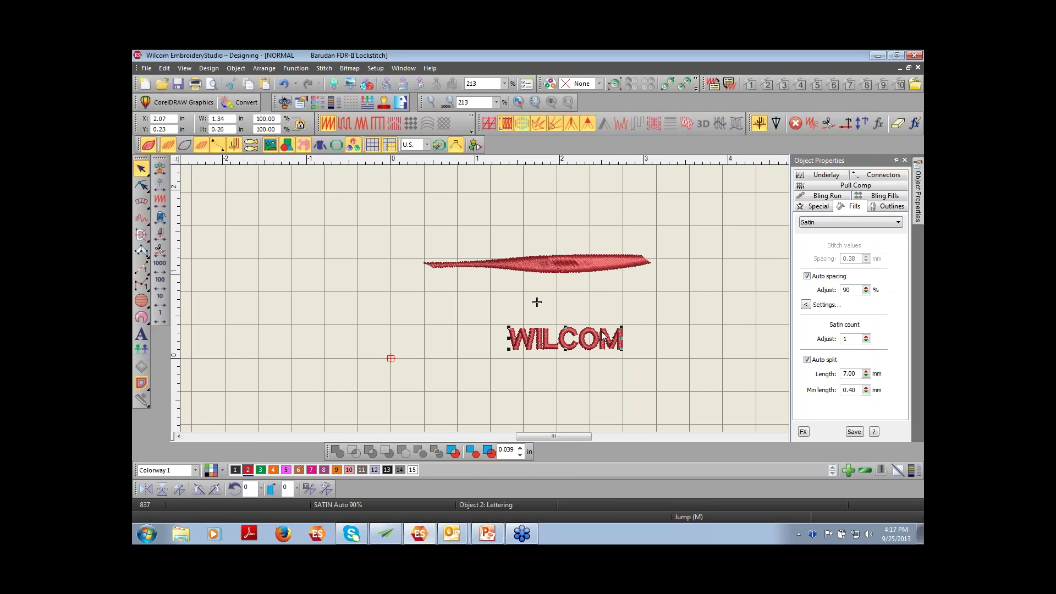
pyautogui.click(591, 271)
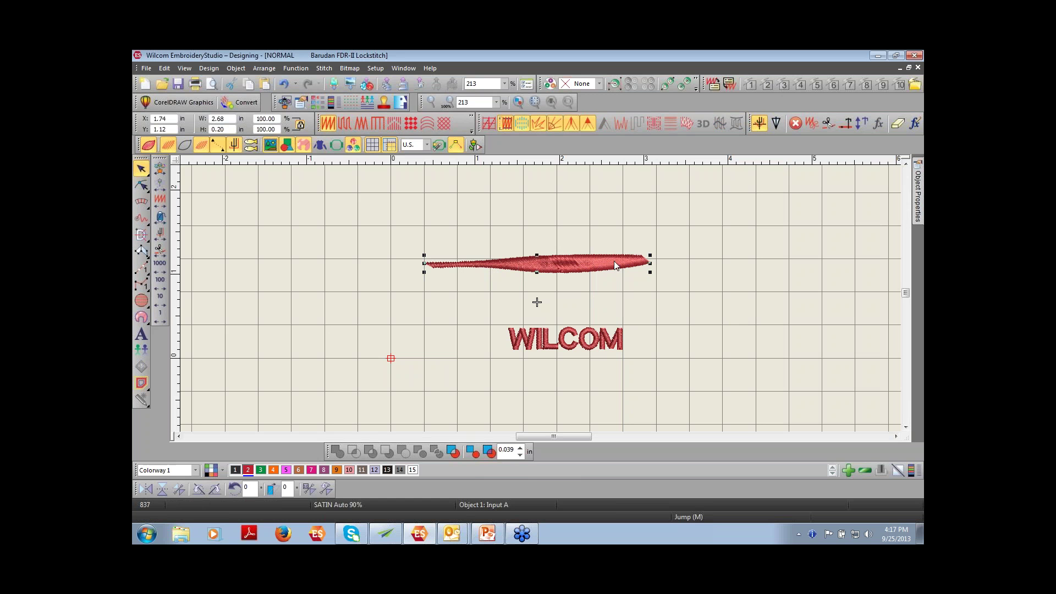
pyautogui.moveTo(918, 221)
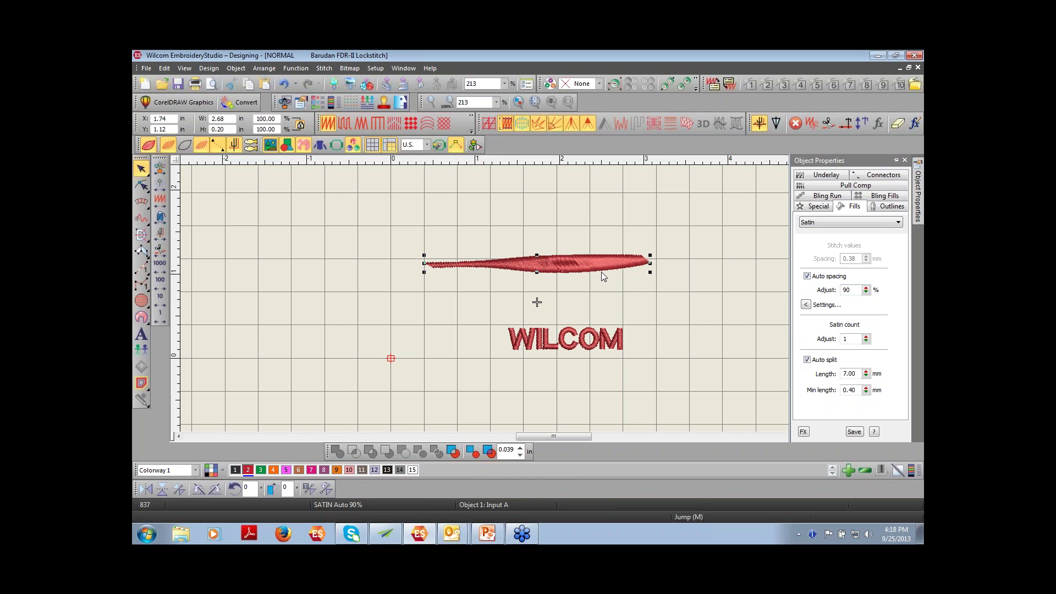
# Step: Turn off TrueView and examine the individual stitches at the satin column's narrow end
pyautogui.press('t')
pyautogui.press('z')
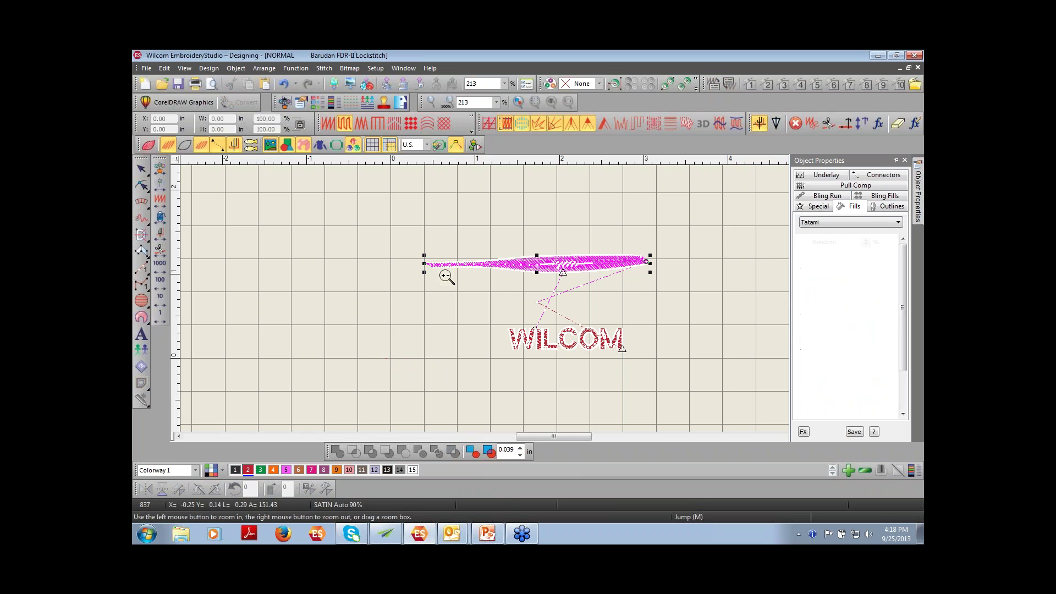
pyautogui.moveTo(408, 250); pyautogui.dragTo(476, 292)
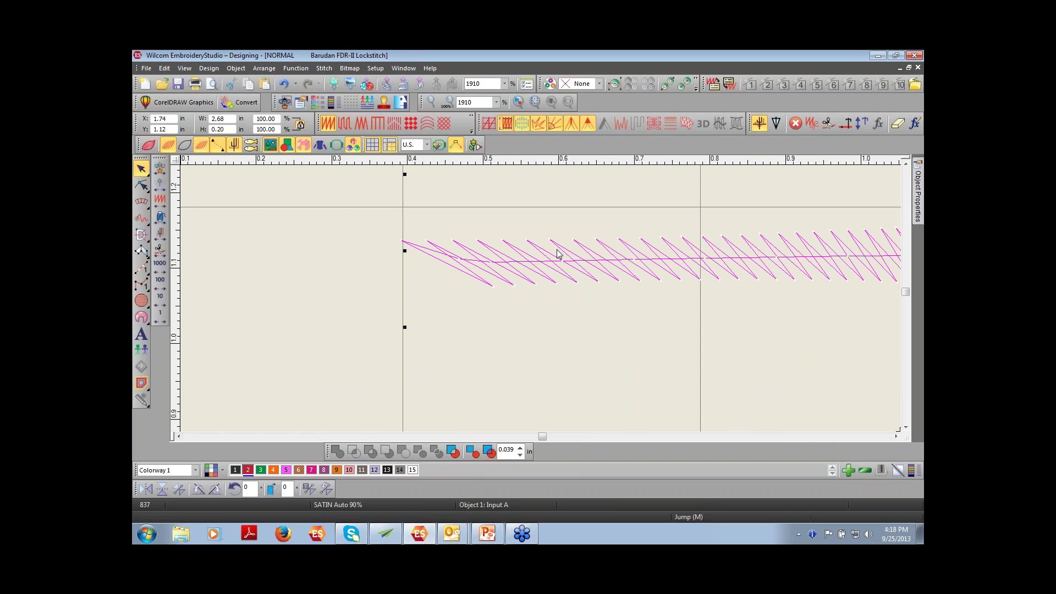
pyautogui.press('0')
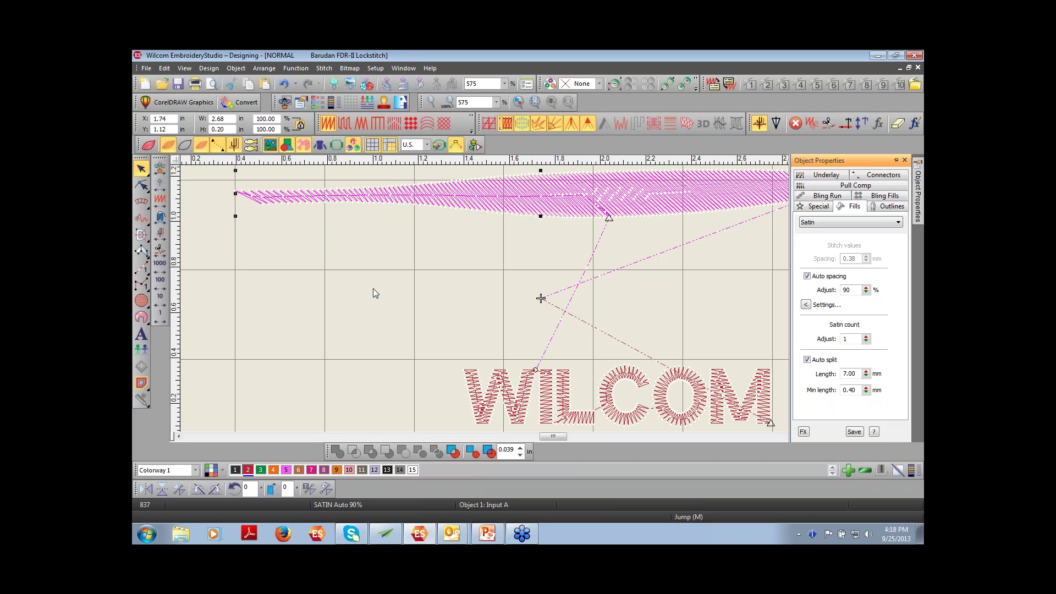
# Step: Float the Object Properties and review the satin column's Auto Spacing Settings table, satin count and auto split values
pyautogui.moveTo(893, 160); pyautogui.dragTo(299, 229)
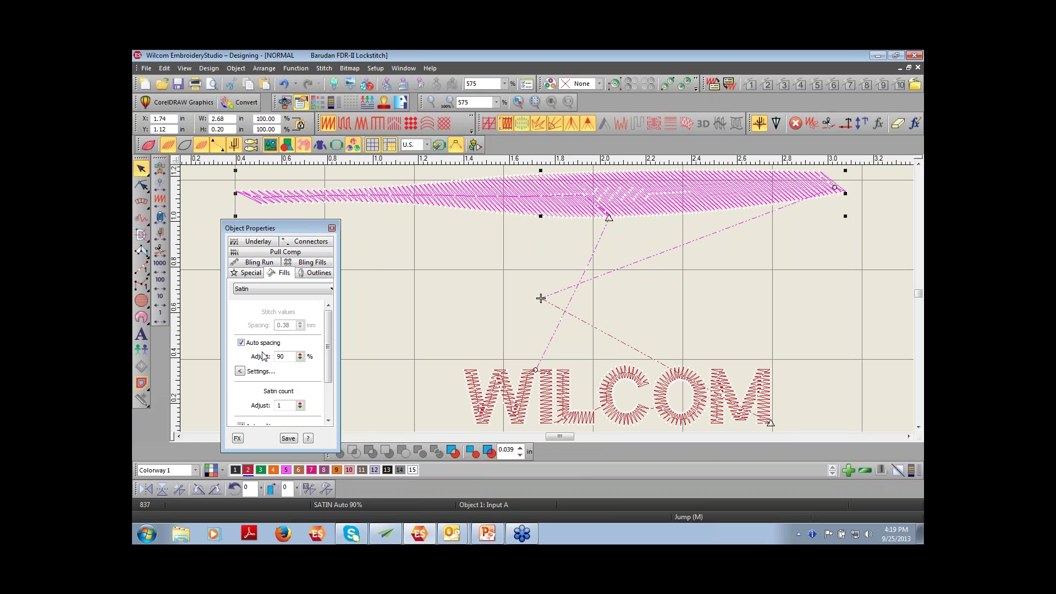
pyautogui.click(240, 373)
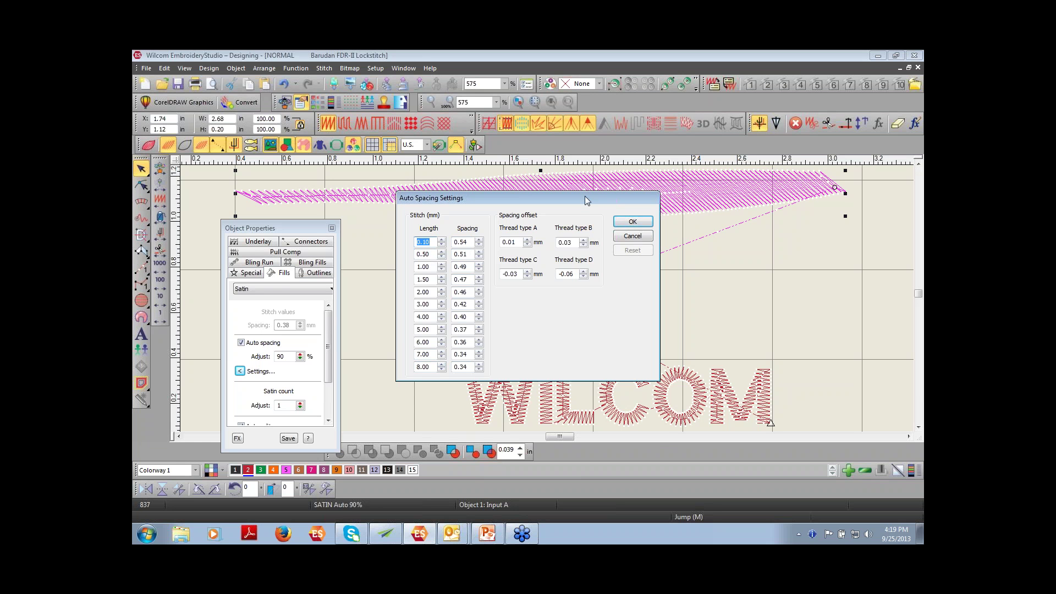
pyautogui.moveTo(585, 196); pyautogui.dragTo(587, 264)
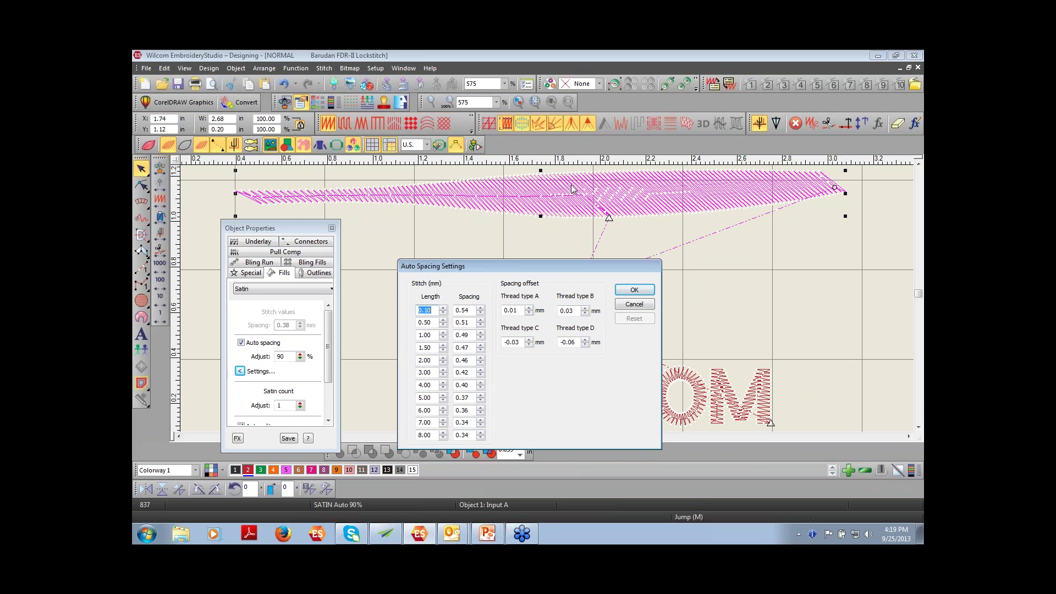
pyautogui.click(641, 290)
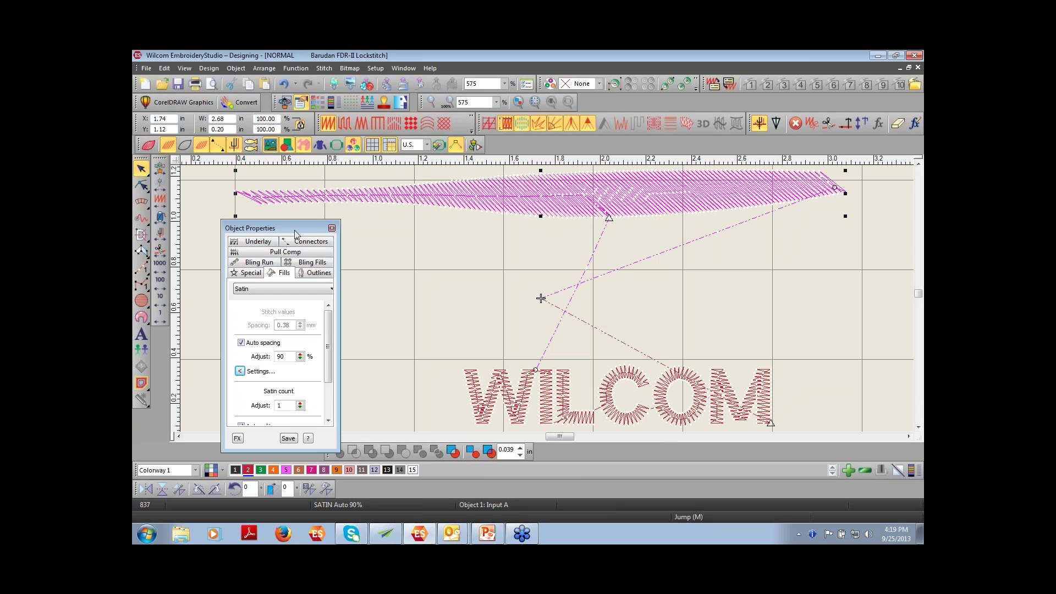
pyautogui.moveTo(297, 228); pyautogui.dragTo(284, 155)
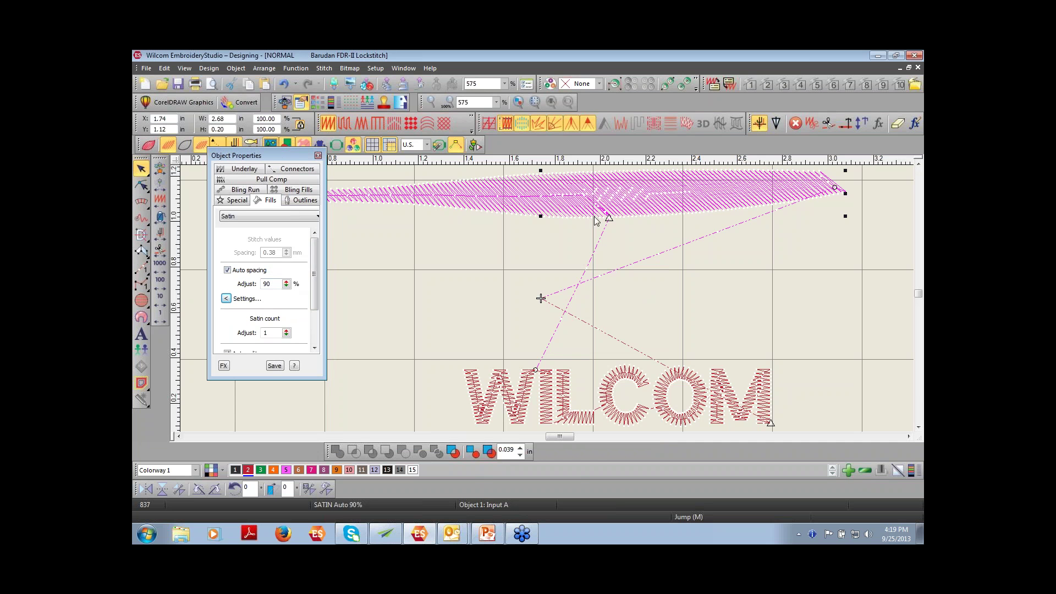
pyautogui.moveTo(315, 288); pyautogui.dragTo(316, 311)
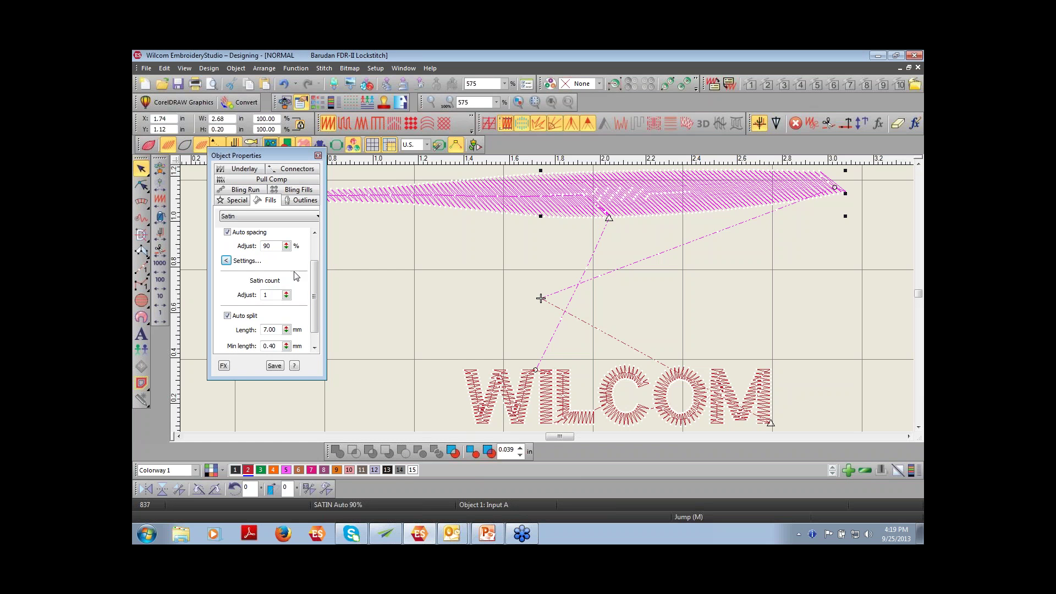
# Step: Deselect the satin column and travel from the start of the design through the first stitches at its right end
pyautogui.click(371, 263)
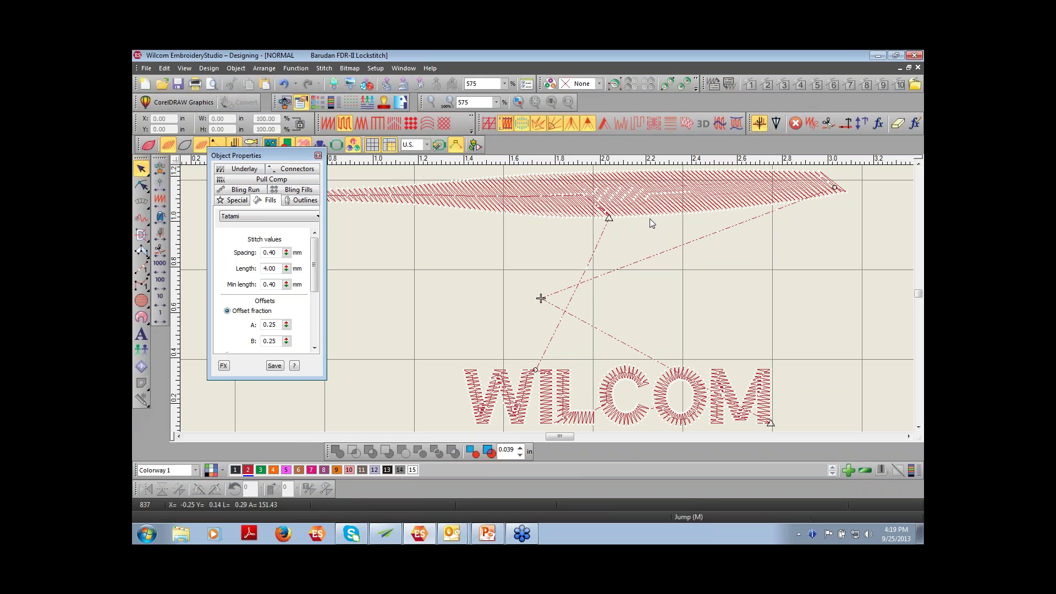
pyautogui.press('Escape')
pyautogui.moveTo(276, 151); pyautogui.dragTo(240, 282)
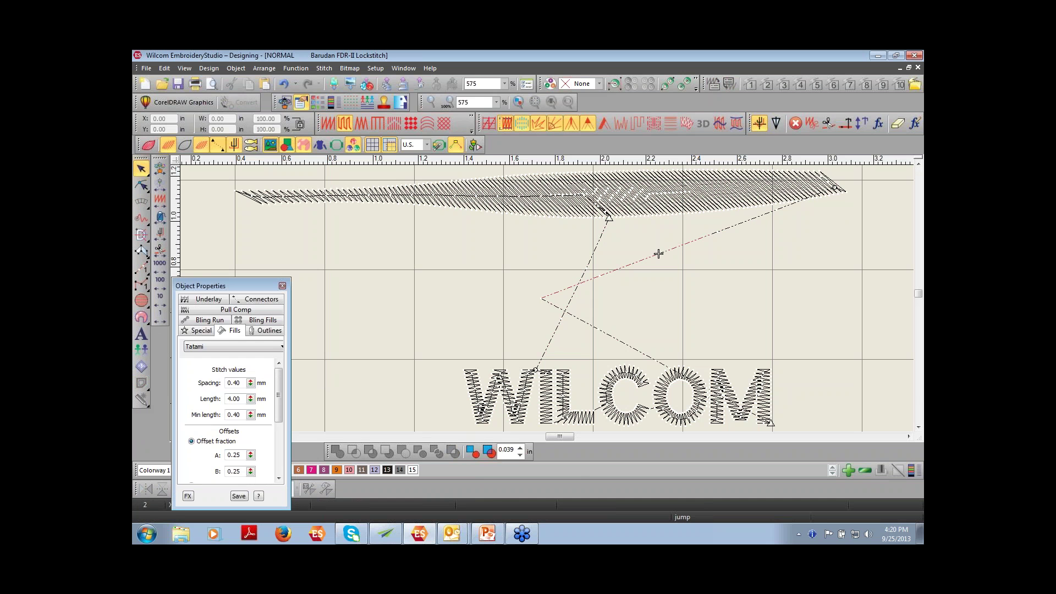
pyautogui.click(820, 176)
pyautogui.moveTo(820, 176); pyautogui.dragTo(783, 203)
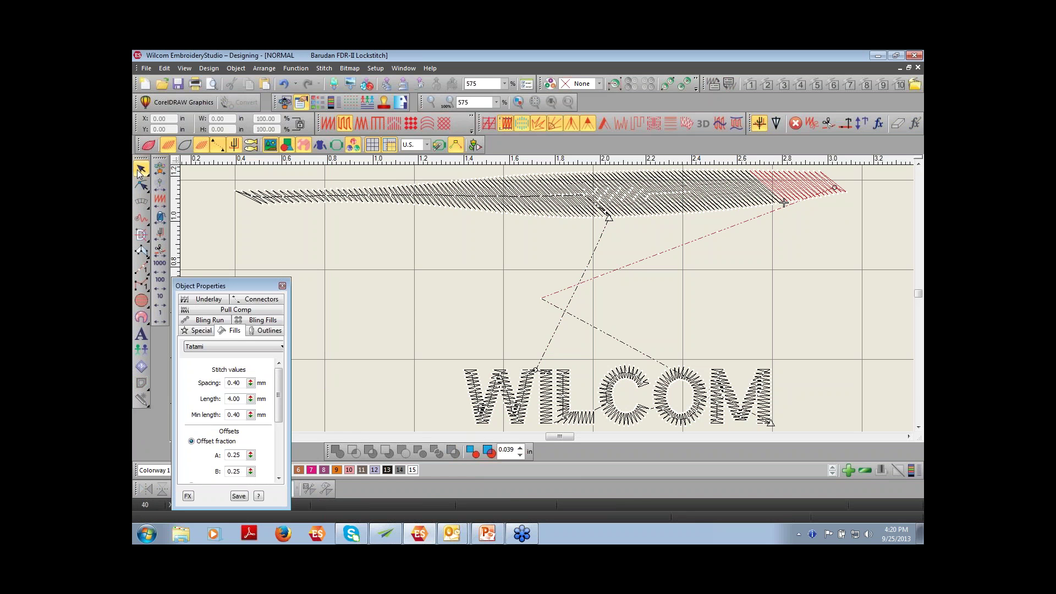
# Step: Set the satin column's satin count to 3 and deselect it
pyautogui.click(534, 217)
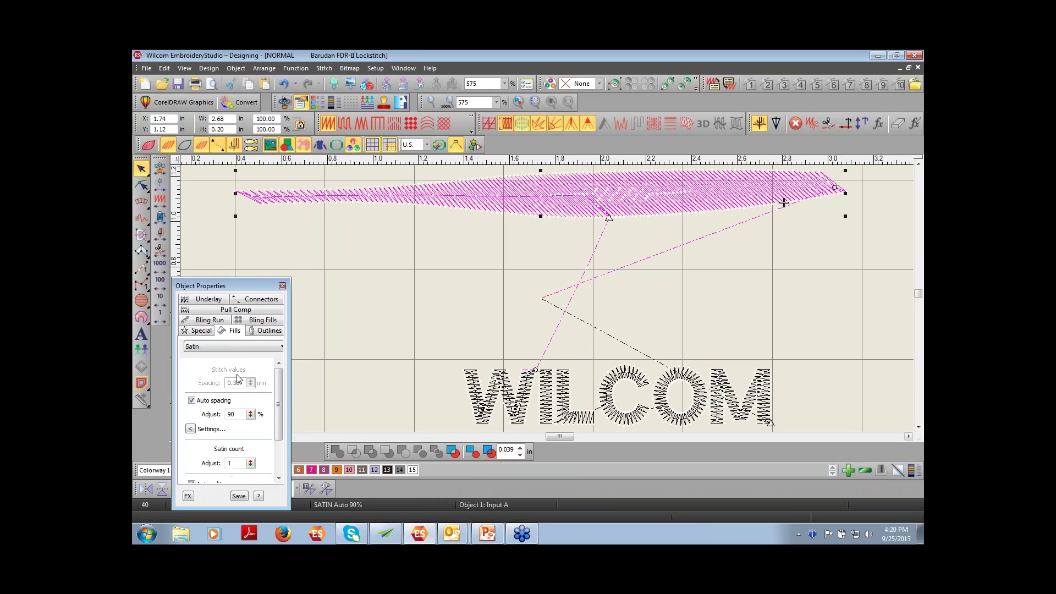
pyautogui.moveTo(230, 287); pyautogui.dragTo(223, 202)
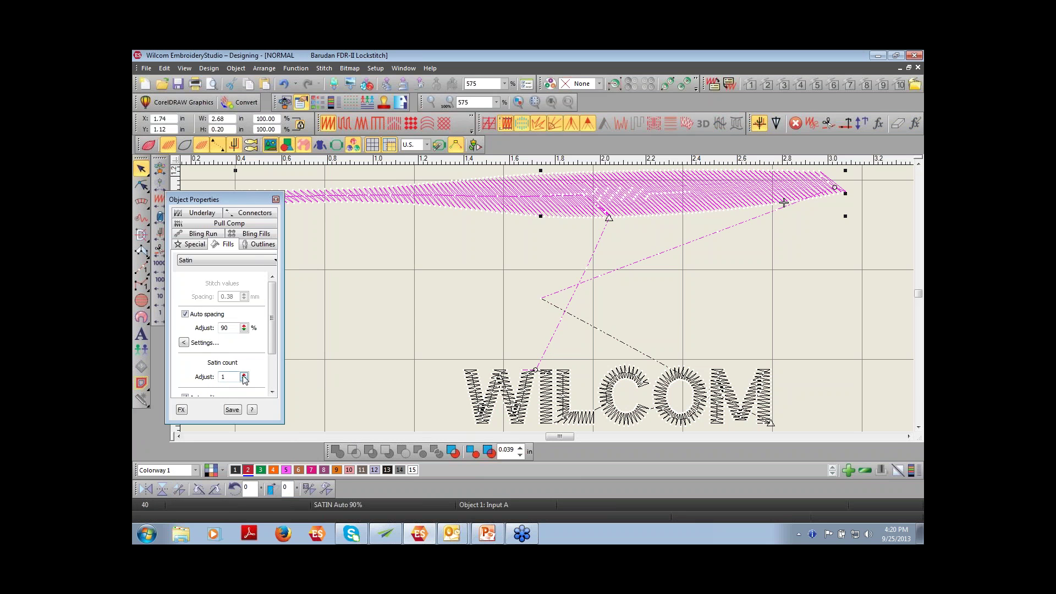
pyautogui.moveTo(234, 377); pyautogui.dragTo(206, 377)
pyautogui.write('3')
pyautogui.press('Return')
pyautogui.click(861, 240)
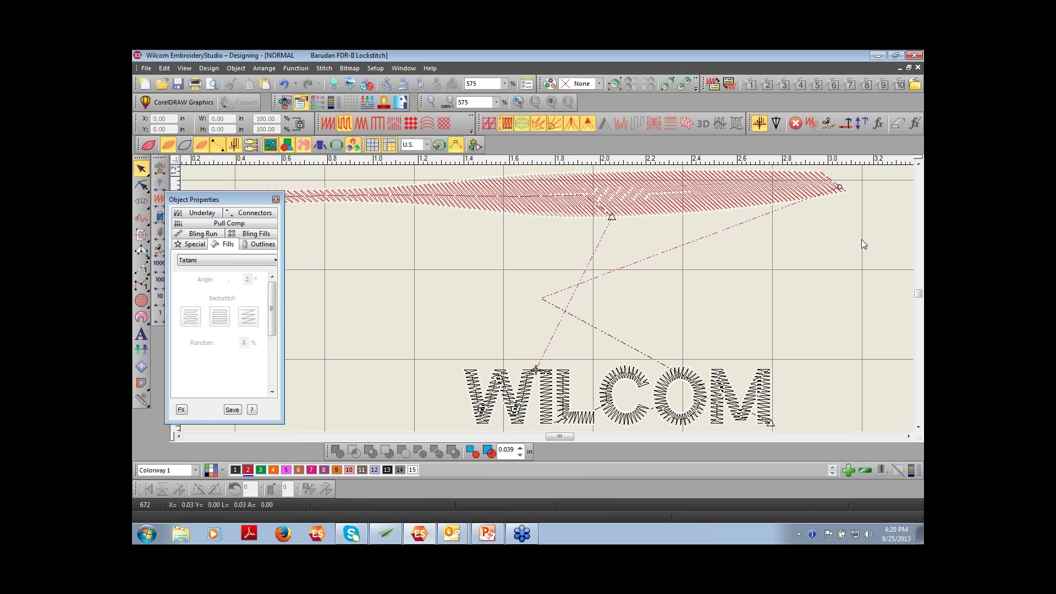
# Step: Travel stitch by stitch from the start of the design into the satin column's right end to see the repeated stitches
pyautogui.press('Home')
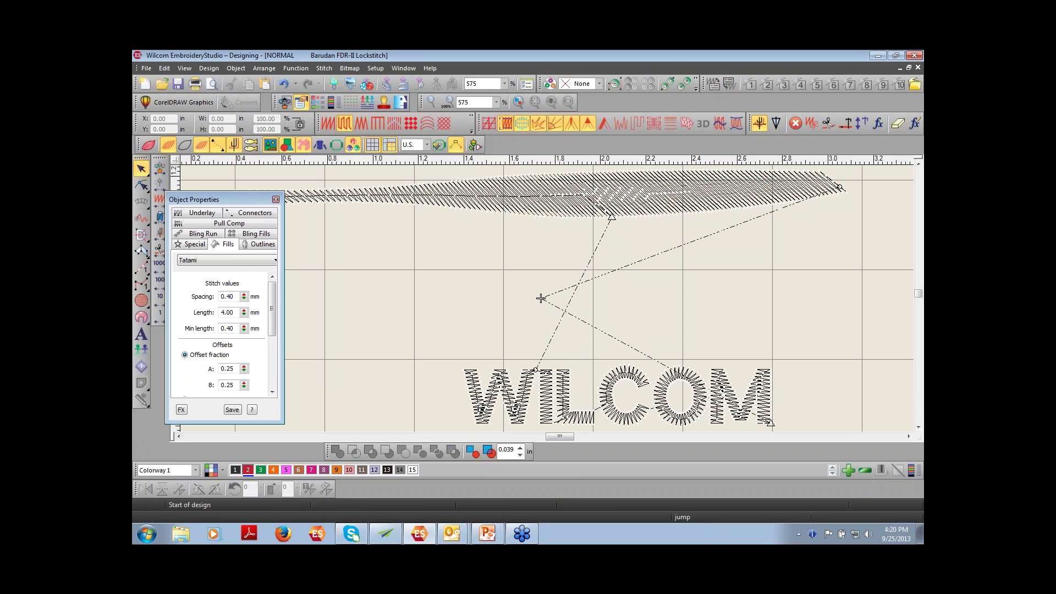
pyautogui.press('Right')
pyautogui.press('Right')
pyautogui.press('Right')
pyautogui.press('Right')
pyautogui.press('Right')
pyautogui.press('Right')
pyautogui.press('Right')
pyautogui.press('Right')
pyautogui.press('Right')
pyautogui.press('Right')
pyautogui.press('Right')
pyautogui.press('Right')
pyautogui.press('Right')
pyautogui.press('Right')
pyautogui.press('Right')
pyautogui.press('Right')
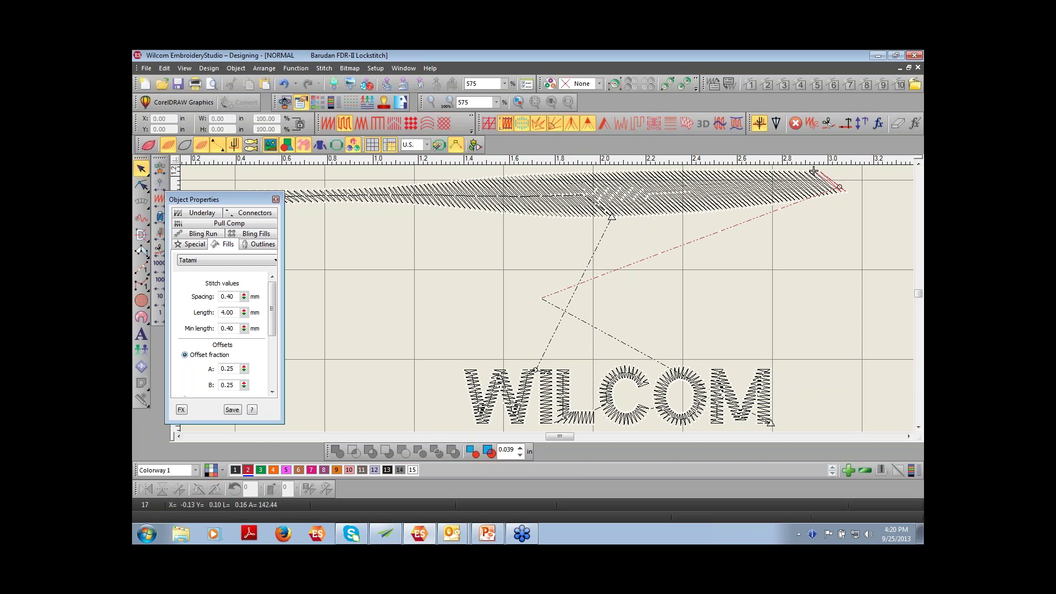
pyautogui.press('Right')
pyautogui.press('Right')
pyautogui.press('Right')
pyautogui.press('Right')
pyautogui.press('Right')
pyautogui.press('Right')
pyautogui.press('Right')
pyautogui.press('Right')
# Step: Inspect the multiplied satin stitches near the column's right tip up close, advancing one stitch at a time
pyautogui.press('b')
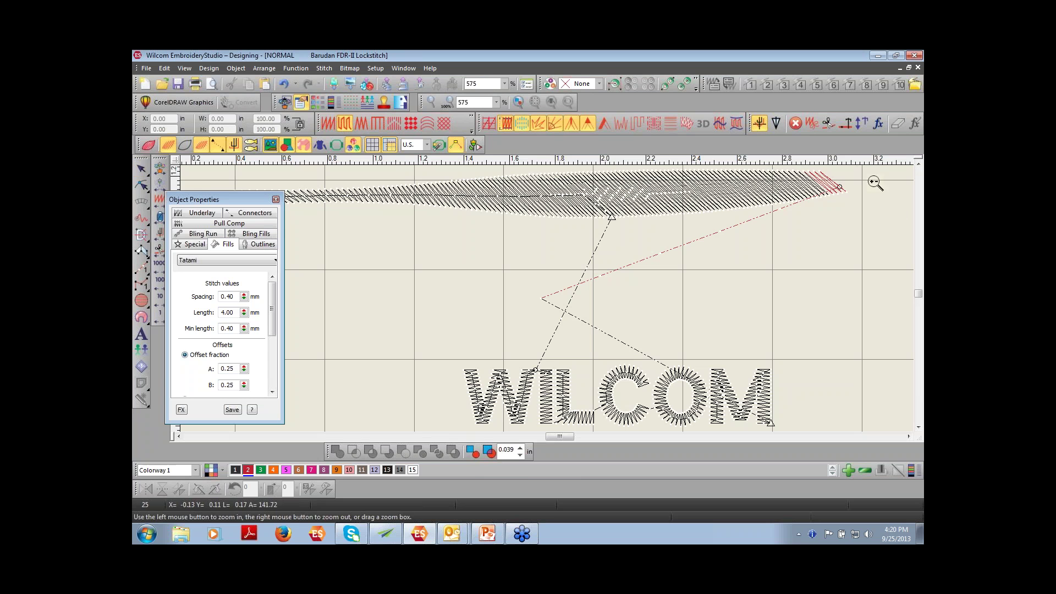
pyautogui.moveTo(862, 170); pyautogui.dragTo(806, 222)
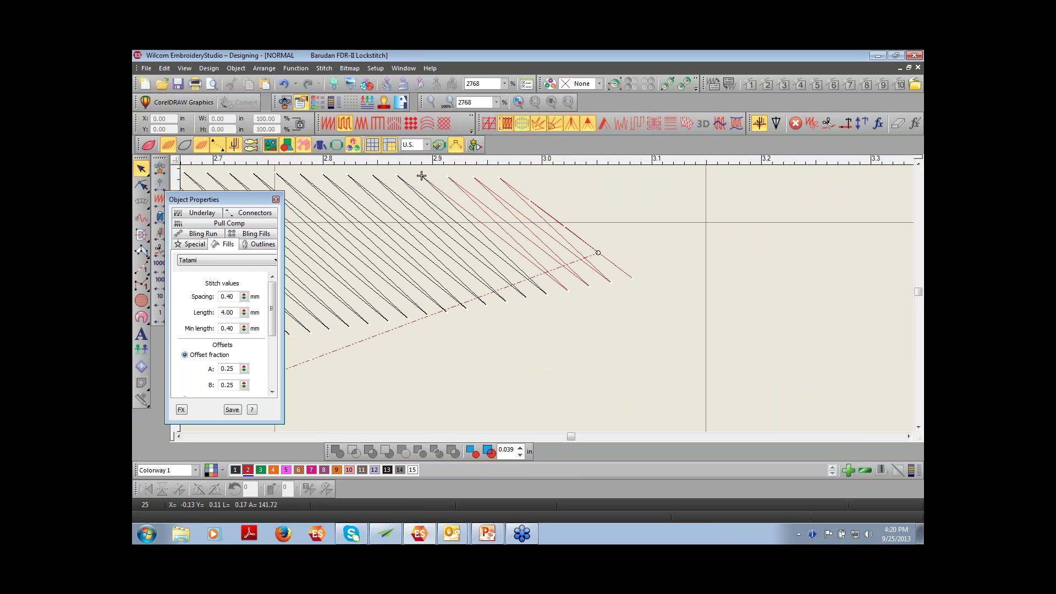
pyautogui.press('Right')
pyautogui.press('Right')
pyautogui.press('Right')
pyautogui.press('Right')
pyautogui.press('Right')
pyautogui.press('Right')
pyautogui.press('Right')
pyautogui.press('Right')
pyautogui.press('Right')
pyautogui.press('Right')
pyautogui.press('Right')
pyautogui.press('Right')
pyautogui.press('Right')
pyautogui.press('Right')
pyautogui.press('Right')
pyautogui.press('Right')
pyautogui.press('Right')
pyautogui.press('Right')
pyautogui.press('Right')
pyautogui.press('Right')
pyautogui.press('Right')
pyautogui.press('Right')
pyautogui.press('Right')
pyautogui.press('Right')
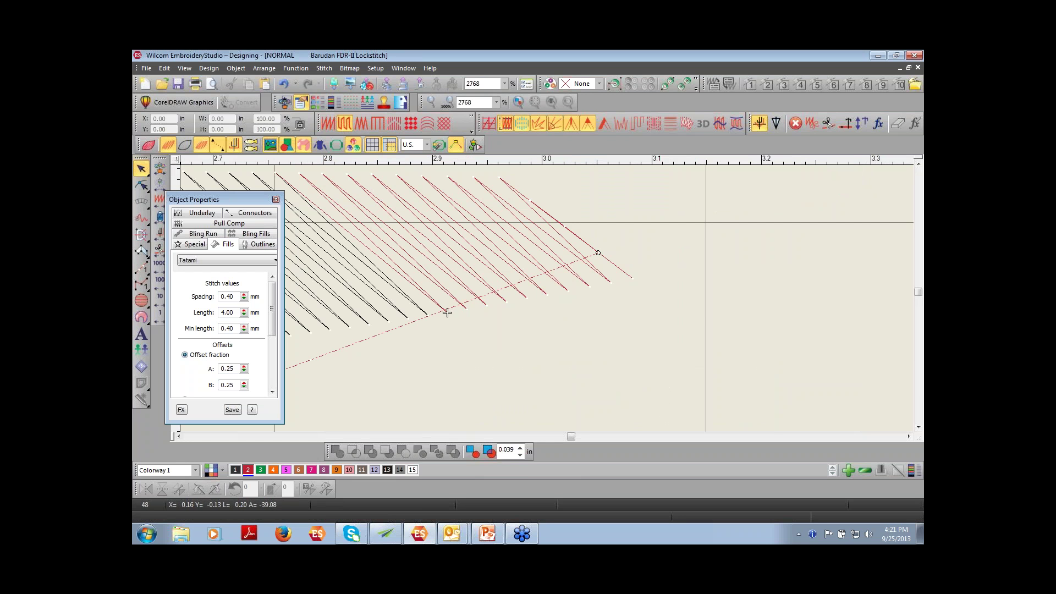
pyautogui.press('Right')
# Step: Continue travelling through the satin stitches toward the wider middle of the column with the lettering also in view
pyautogui.press('0')
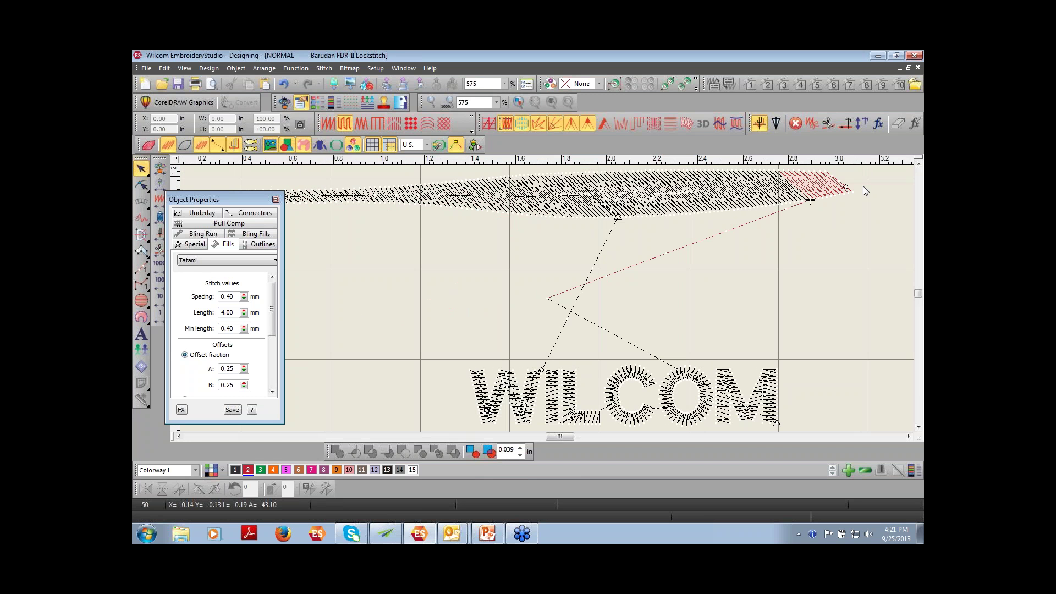
pyautogui.press('Right')
pyautogui.press('Right')
pyautogui.press('Right')
pyautogui.press('Right')
pyautogui.press('Right')
pyautogui.press('Right')
pyautogui.press('Right')
pyautogui.press('Right')
pyautogui.press('Right')
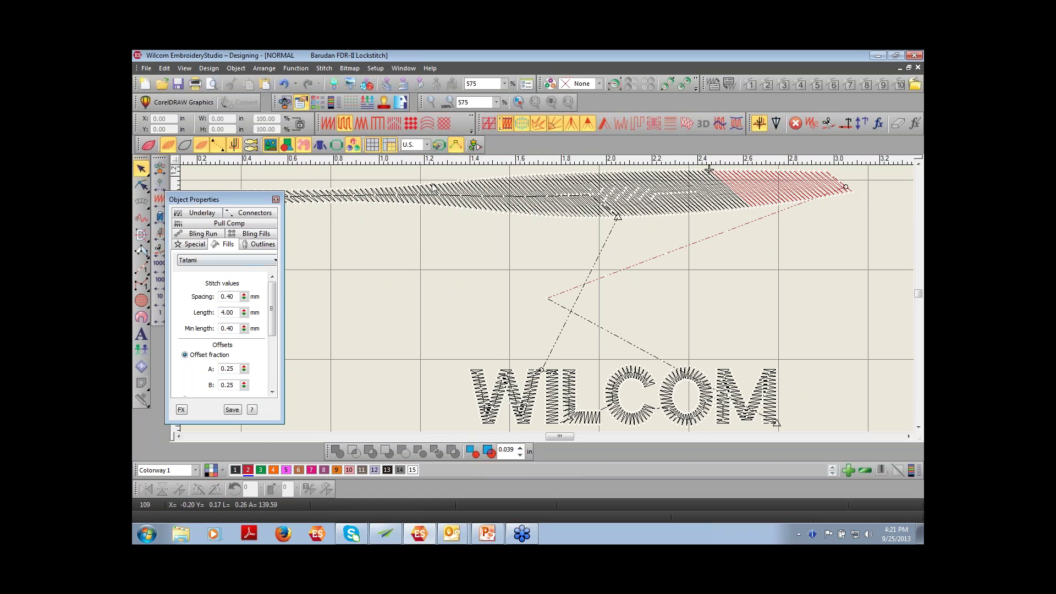
# Step: Set the satin column's satin count to 1 and deselect it
pyautogui.click(589, 216)
pyautogui.moveTo(270, 322); pyautogui.dragTo(270, 355)
pyautogui.doubleClick(234, 322)
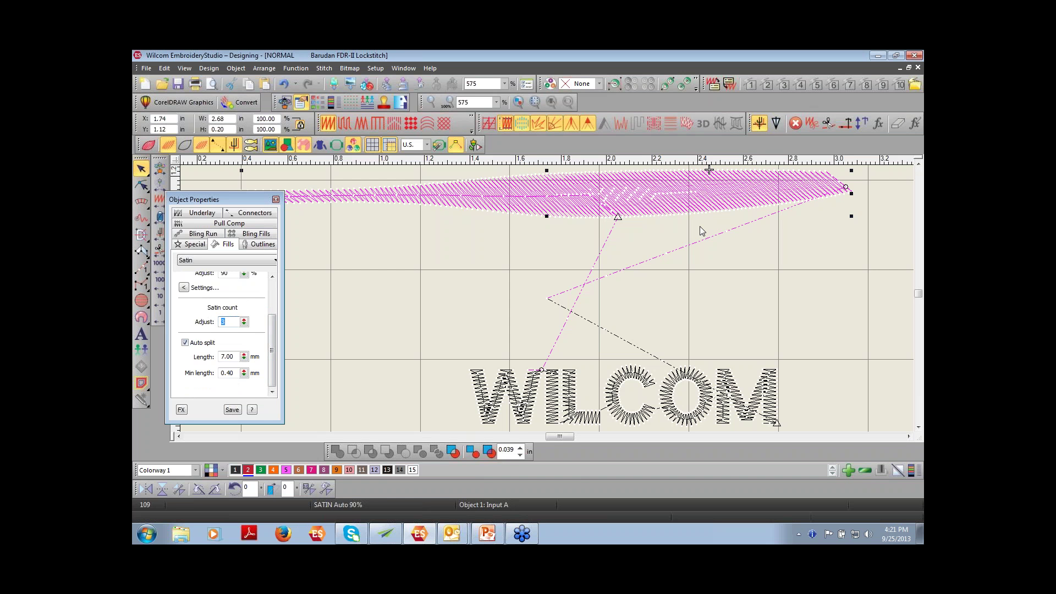
pyautogui.write('1')
pyautogui.click(786, 260)
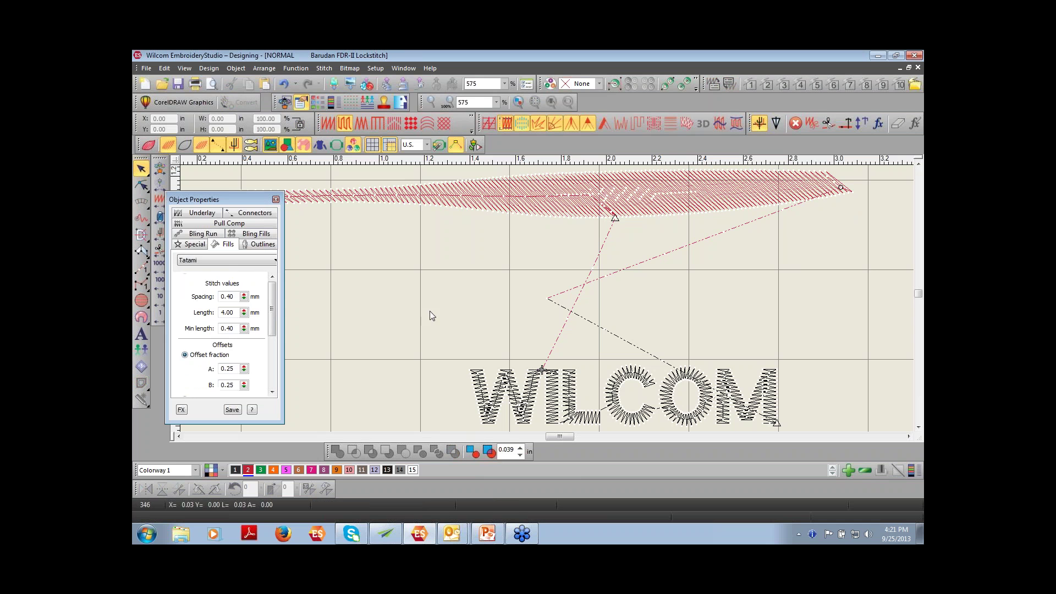
# Step: Make Satin the current fill type with nothing selected, and compare the design with TrueView on and off
pyautogui.click(199, 260)
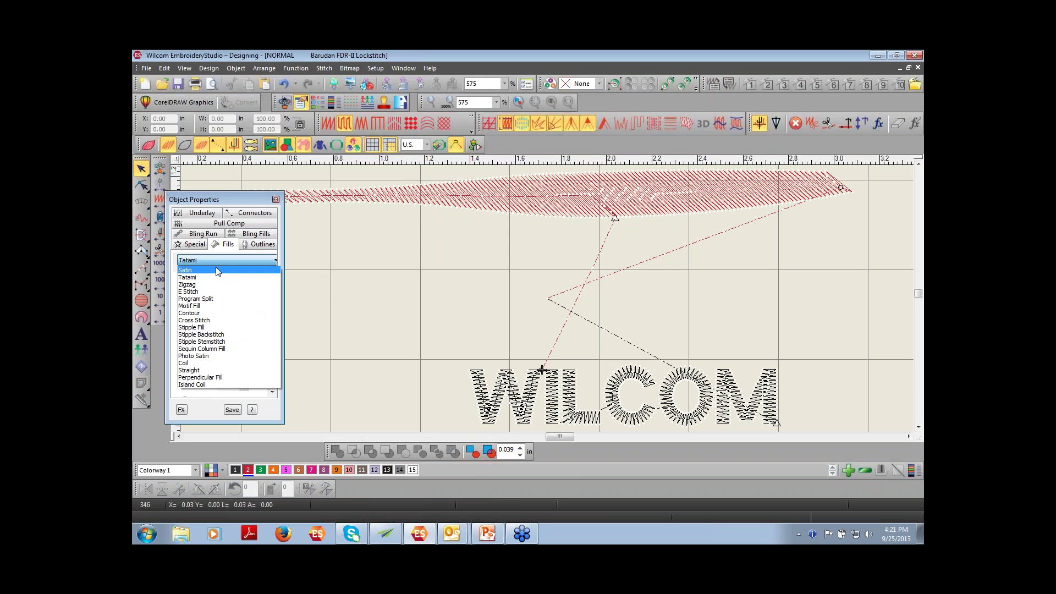
pyautogui.click(185, 270)
pyautogui.moveTo(272, 291); pyautogui.dragTo(274, 352)
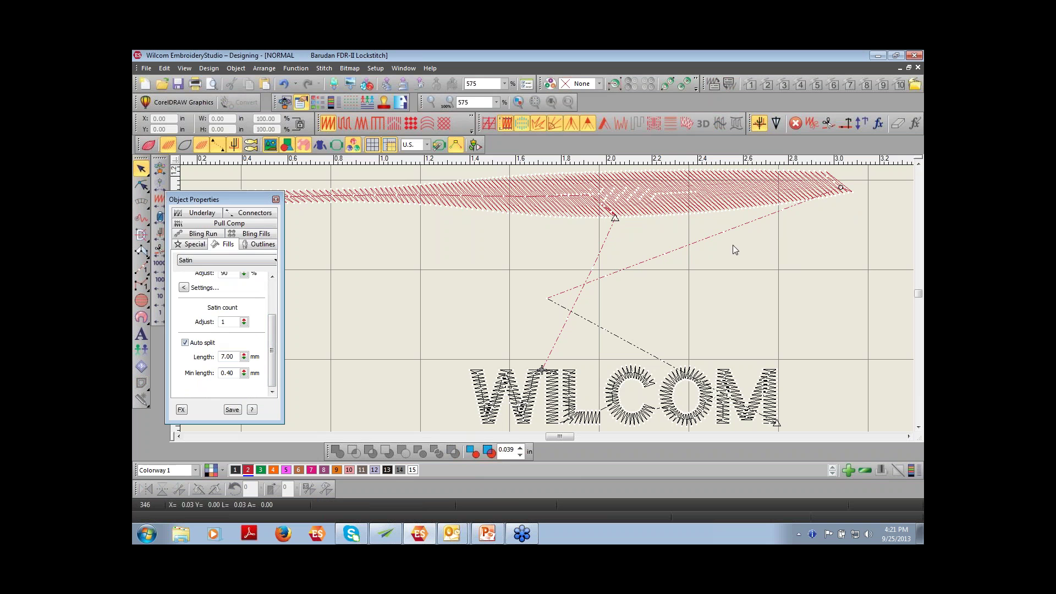
pyautogui.press('t')
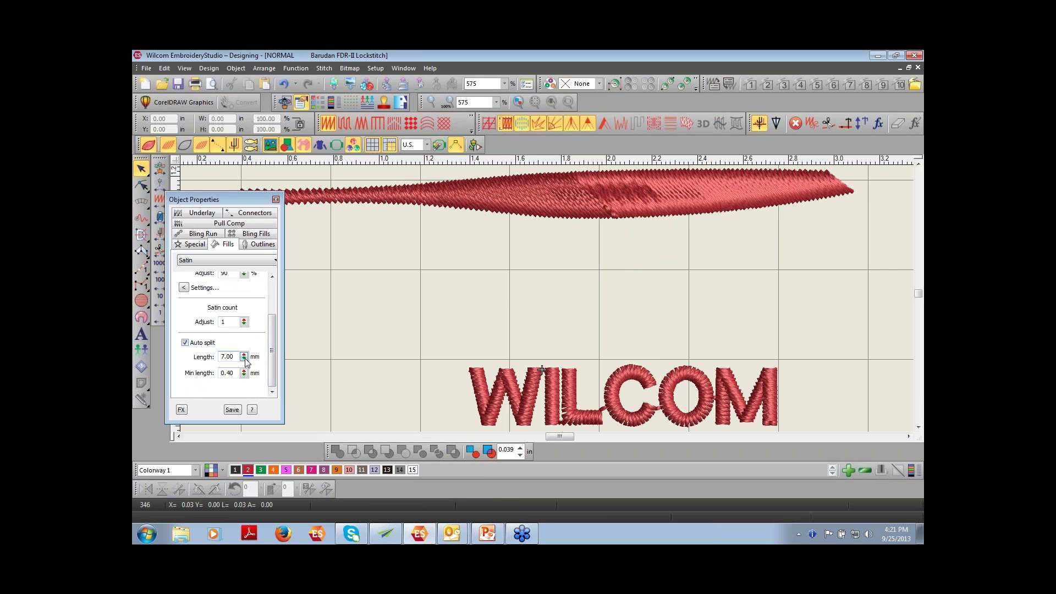
pyautogui.press('t')
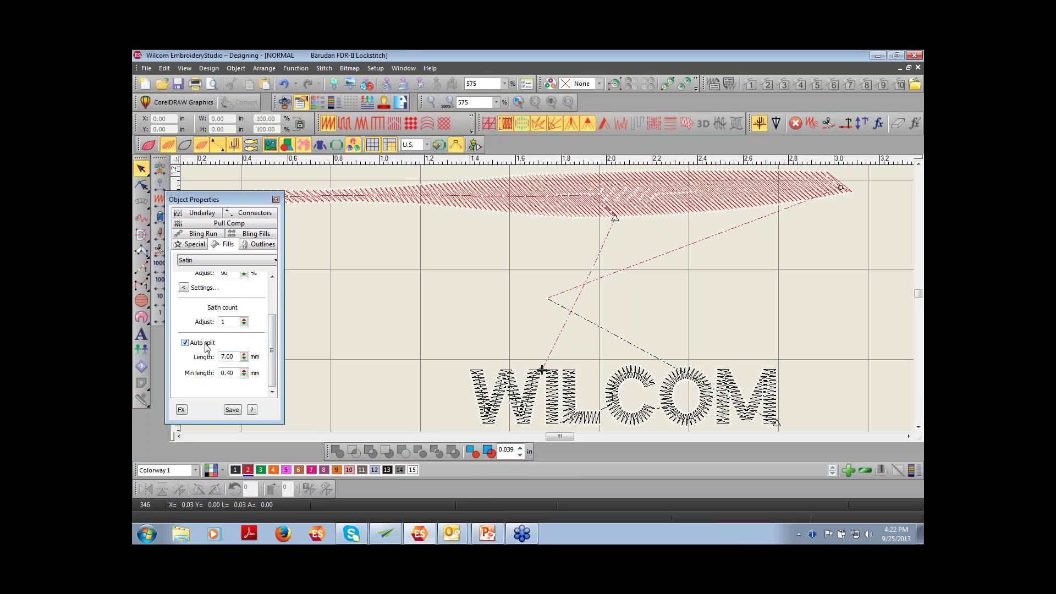
# Step: Turn off auto split for the satin column and view the deselected result in TrueView
pyautogui.click(669, 214)
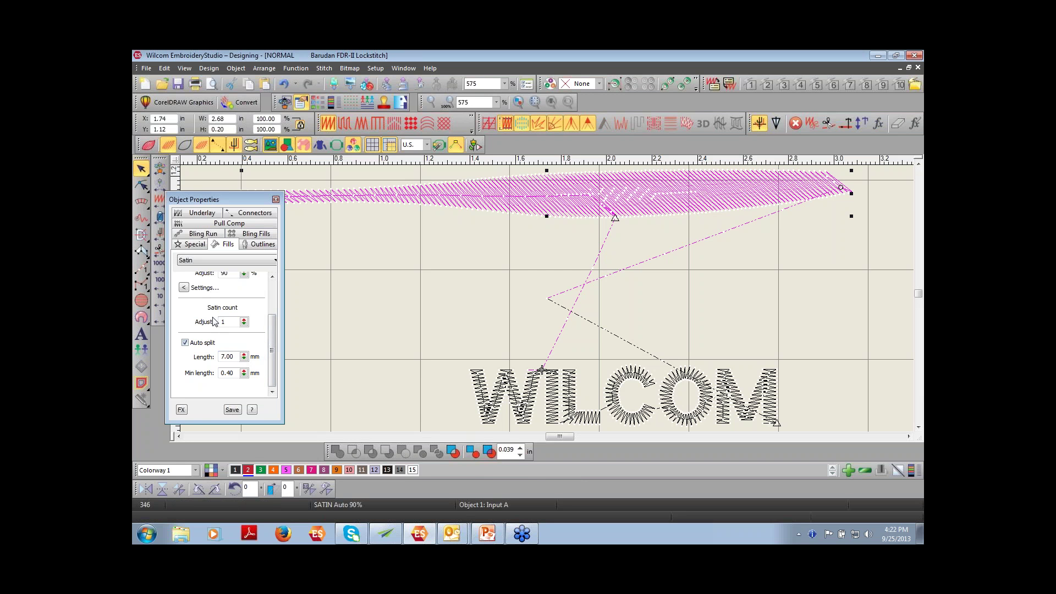
pyautogui.click(185, 343)
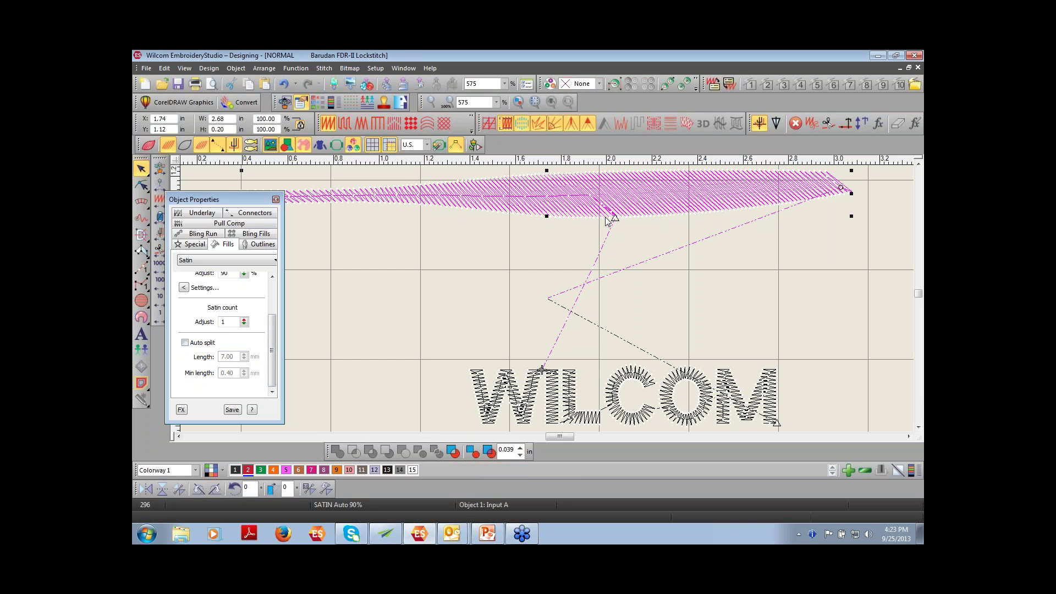
pyautogui.click(725, 291)
pyautogui.press('t')
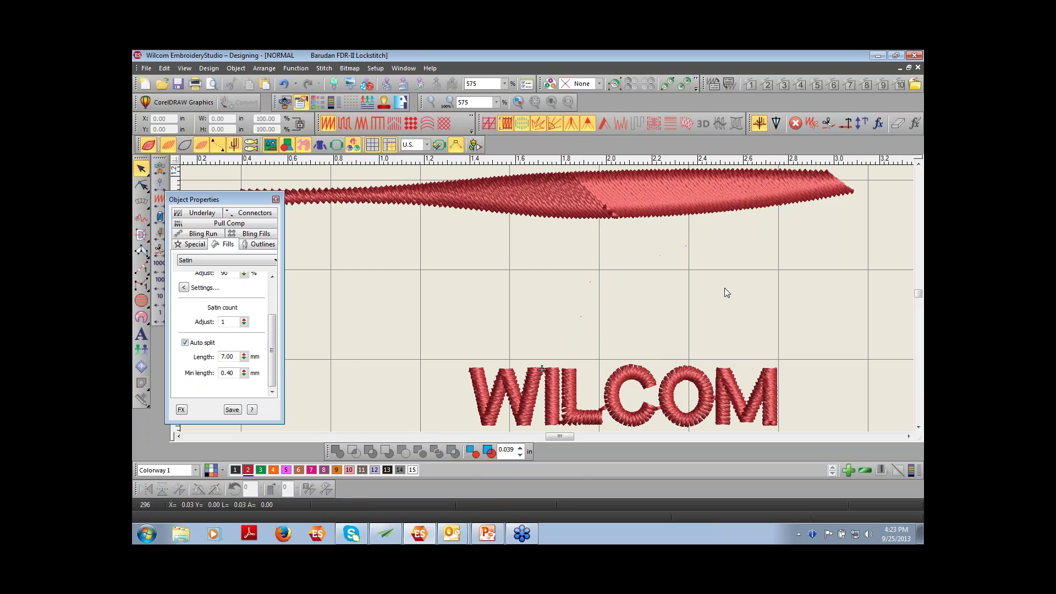
# Step: Turn auto split on for the satin column, then deselect it and switch TrueView off
pyautogui.click(632, 217)
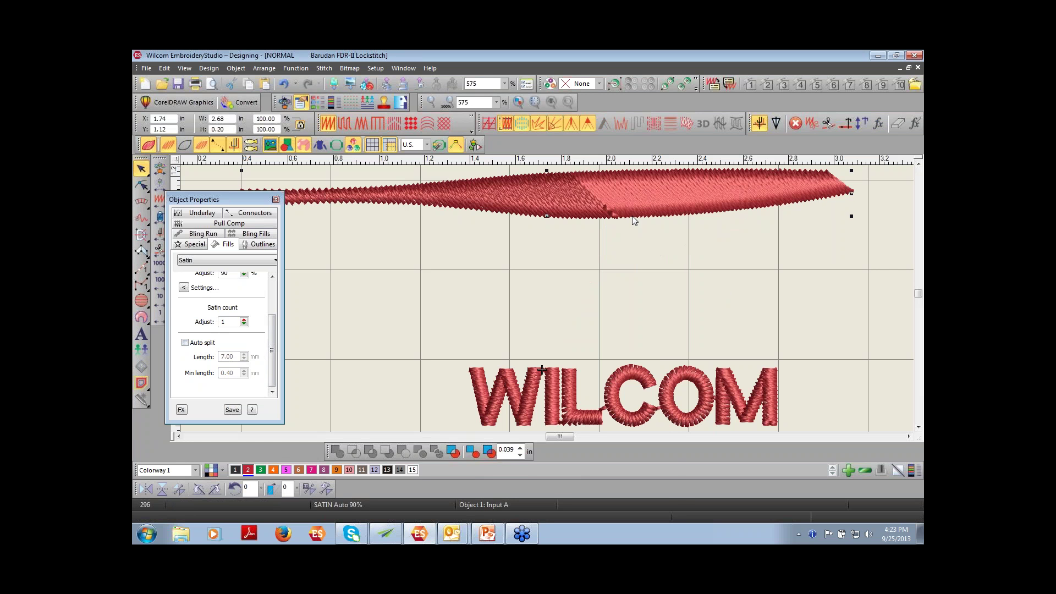
pyautogui.click(191, 343)
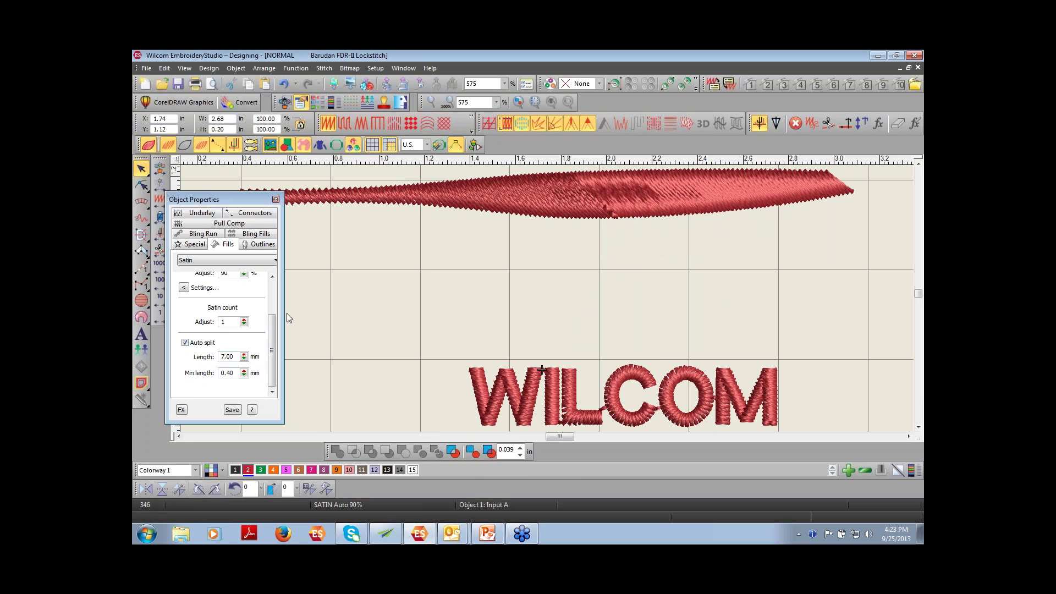
pyautogui.moveTo(244, 203); pyautogui.dragTo(202, 209)
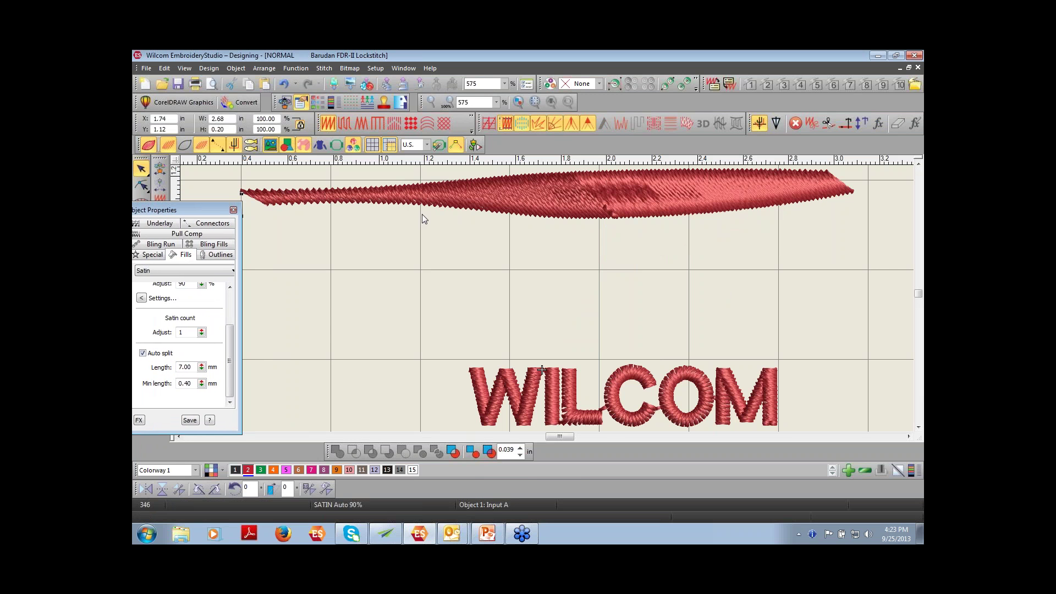
pyautogui.click(589, 276)
pyautogui.press('t')
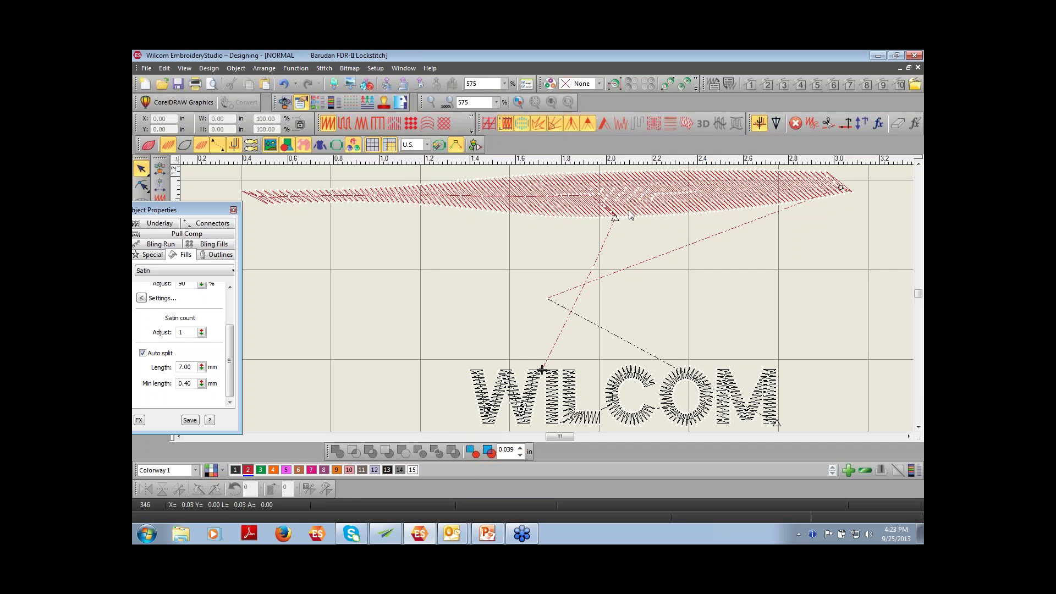
# Step: Delete the WILCOM lettering below the satin column
pyautogui.moveTo(199, 214); pyautogui.dragTo(272, 192)
pyautogui.moveTo(304, 340); pyautogui.dragTo(304, 305)
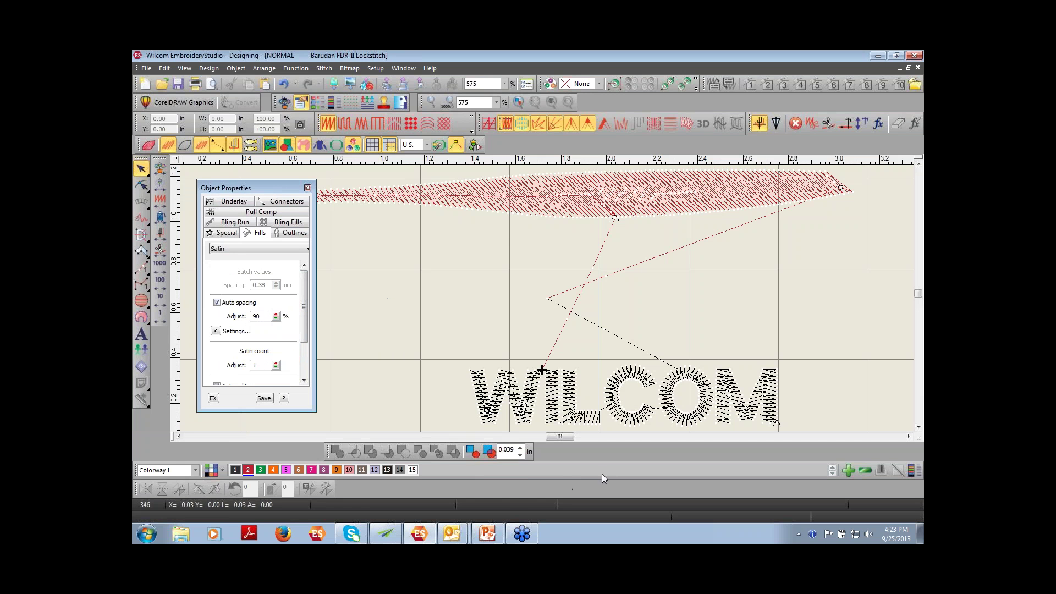
pyautogui.click(579, 421)
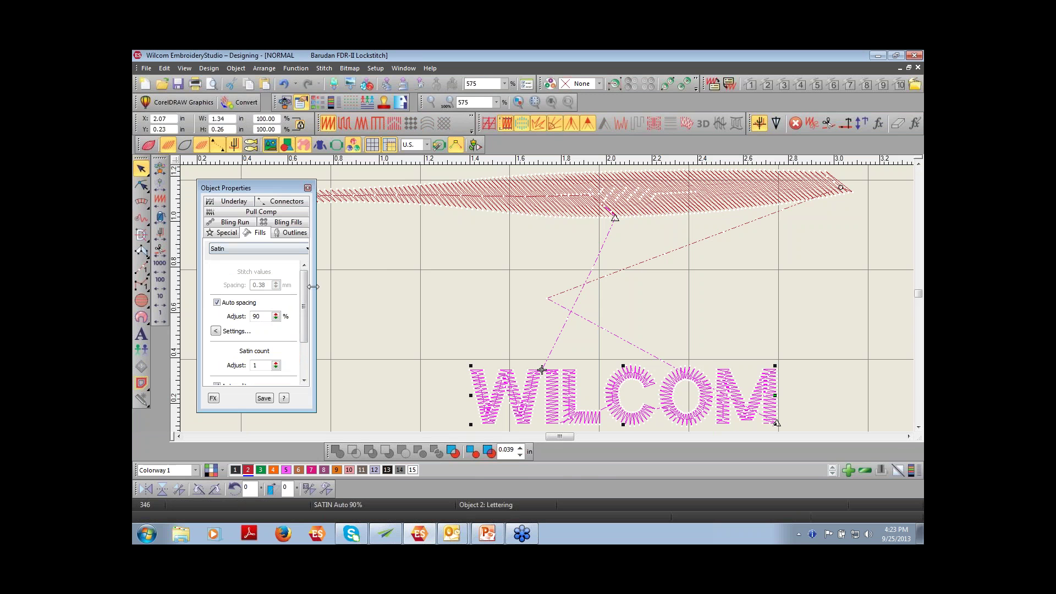
pyautogui.click(372, 281)
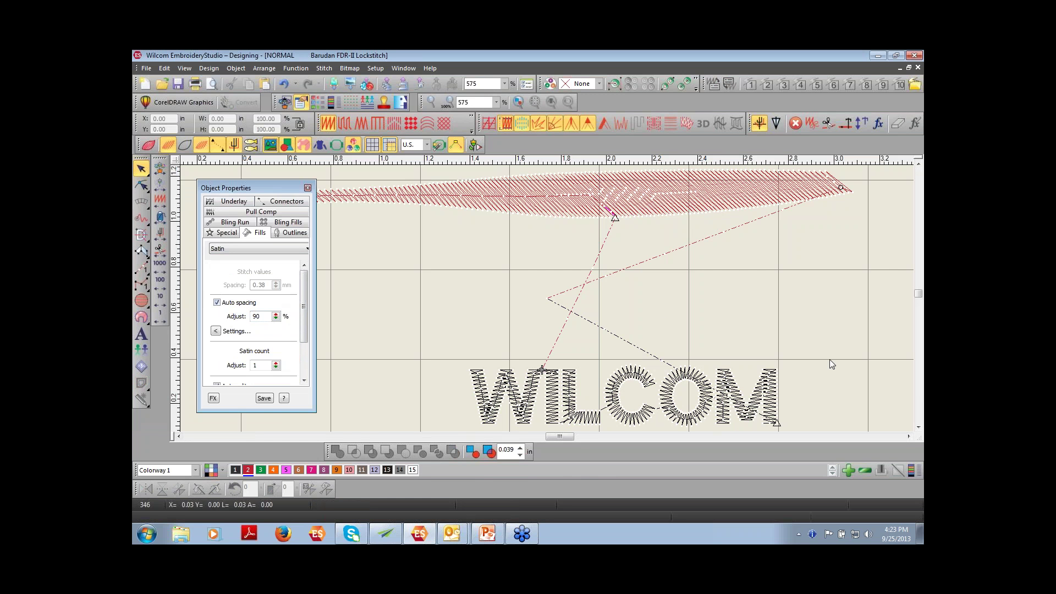
pyautogui.click(743, 401)
pyautogui.press('Delete')
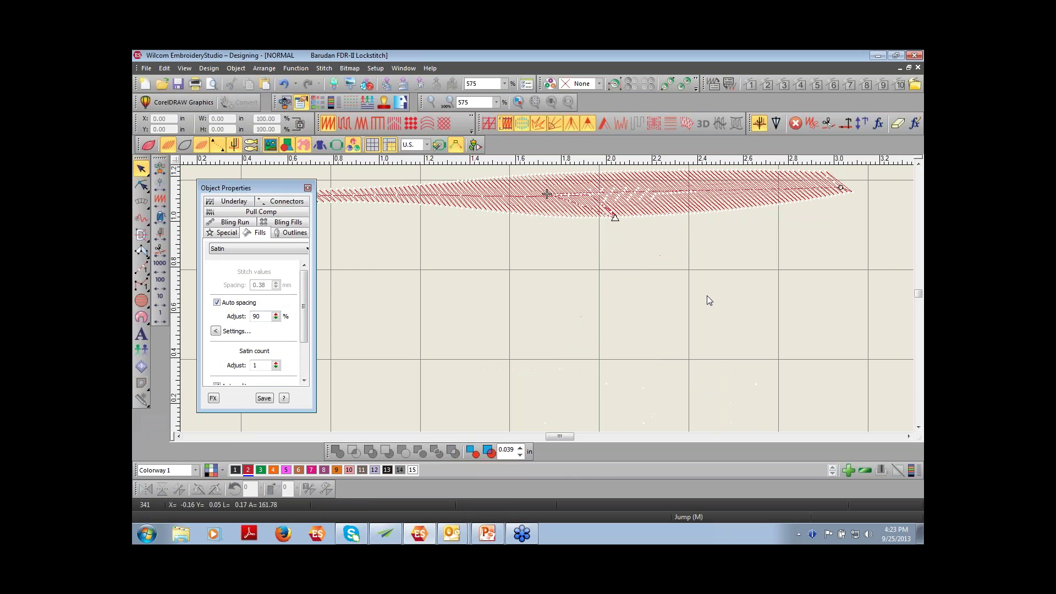
# Step: Stretch the satin column to about 0.55 in high and change its fill type to Tatami
pyautogui.click(550, 209)
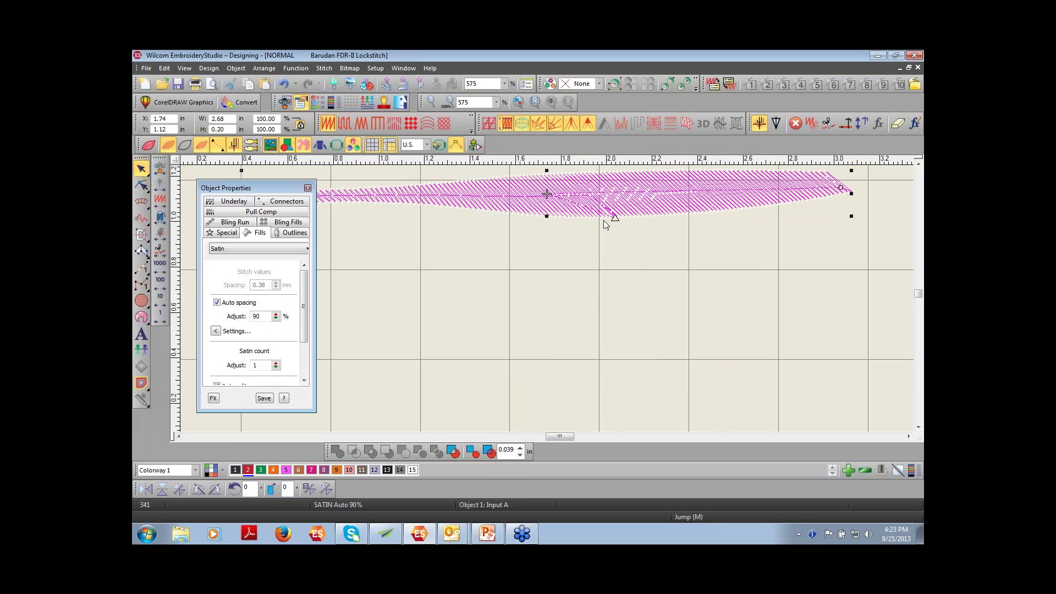
pyautogui.moveTo(547, 216); pyautogui.dragTo(547, 295)
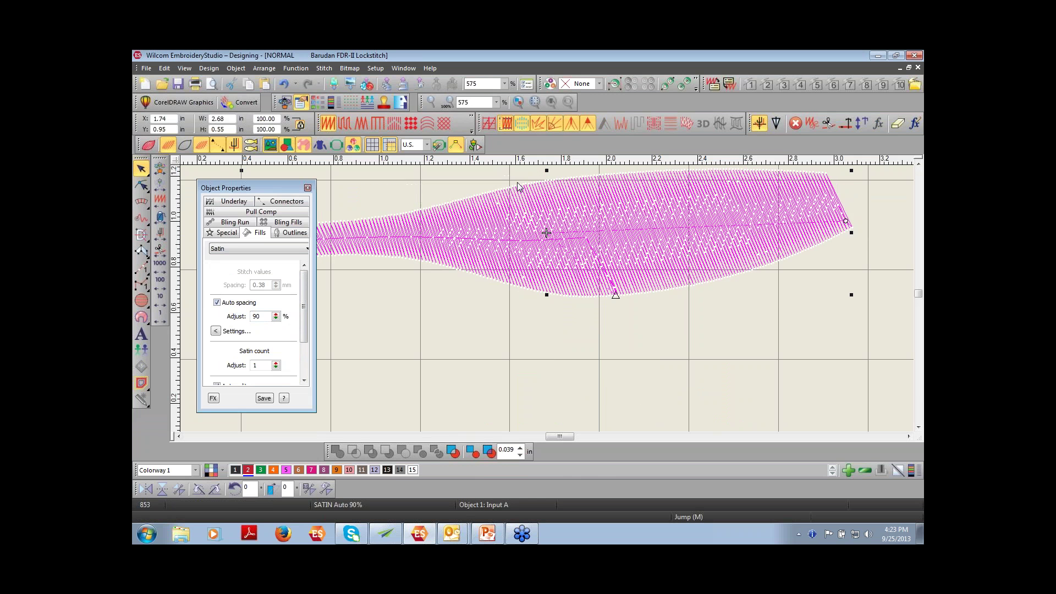
pyautogui.click(344, 124)
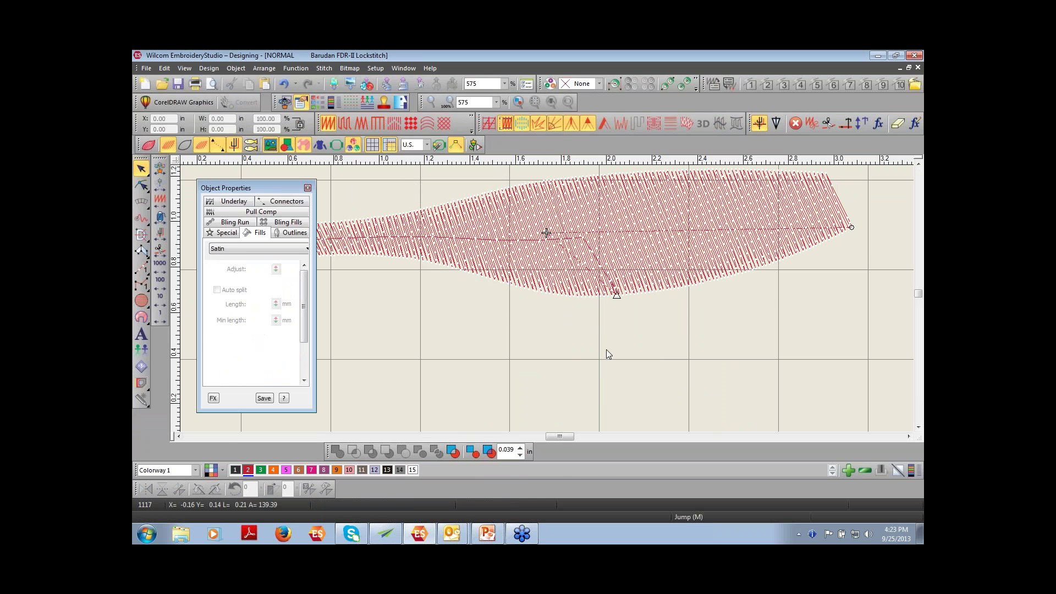
# Step: View the deselected tatami shape in TrueView with the Object Properties window moved clear of its narrow end
pyautogui.press('t')
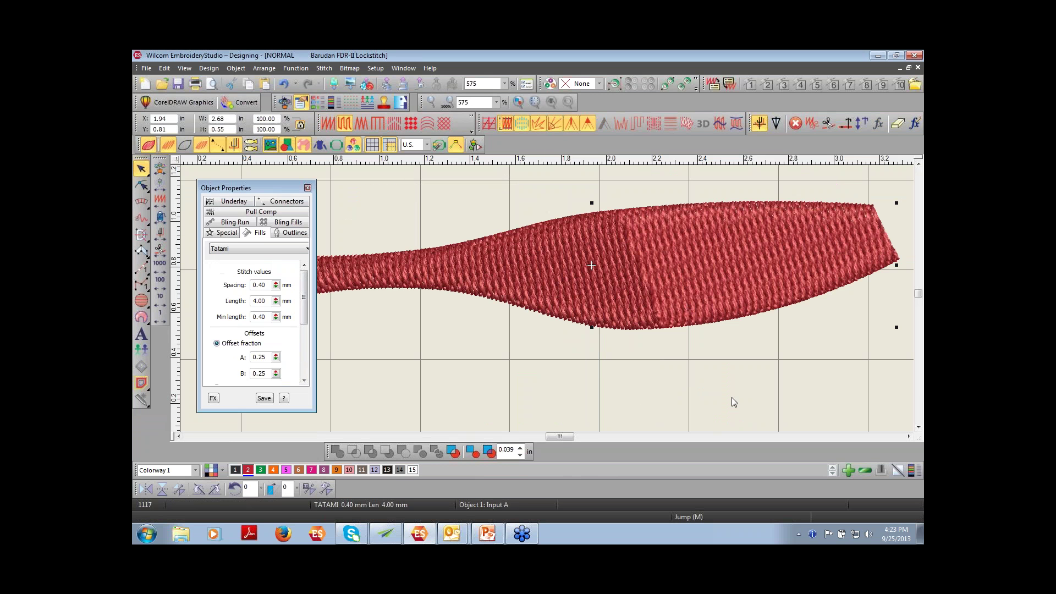
pyautogui.click(482, 181)
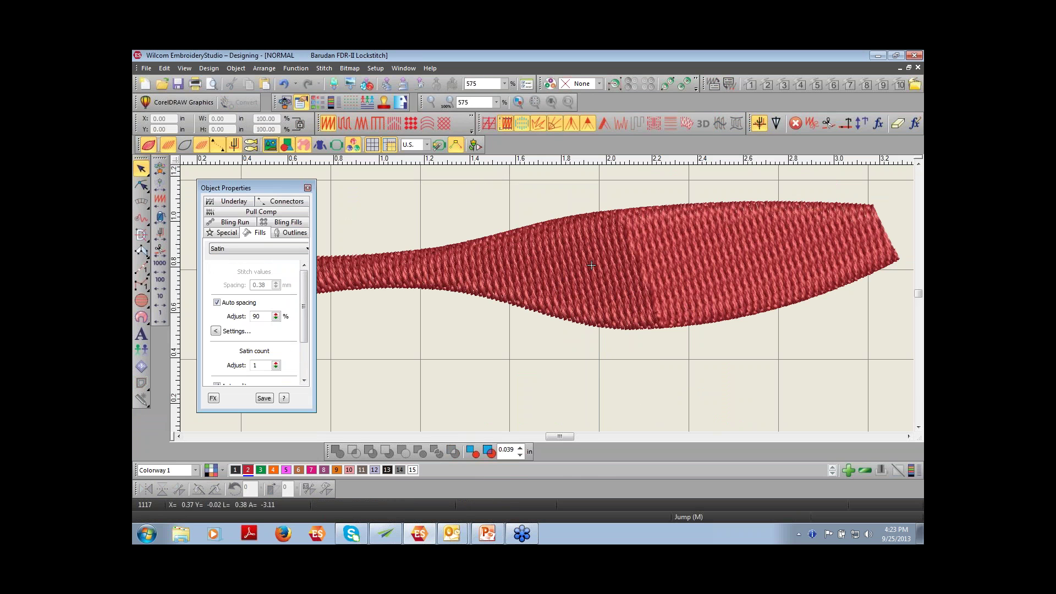
pyautogui.moveTo(276, 193); pyautogui.dragTo(233, 193)
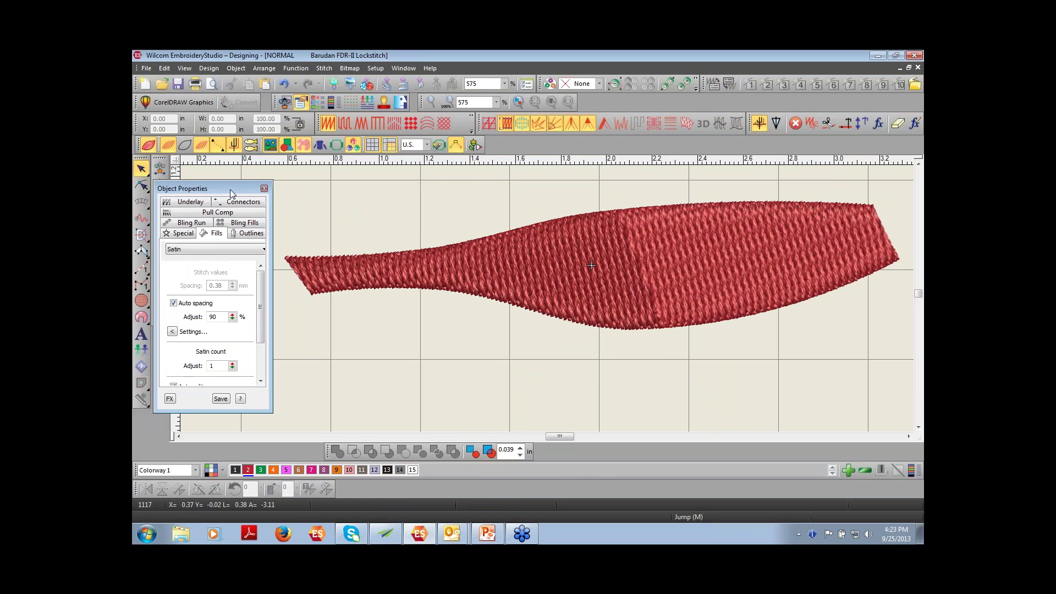
# Step: Move the tatami shape to about X 2.00 in, Y 0.90 in, then deselect it and switch TrueView off
pyautogui.click(434, 291)
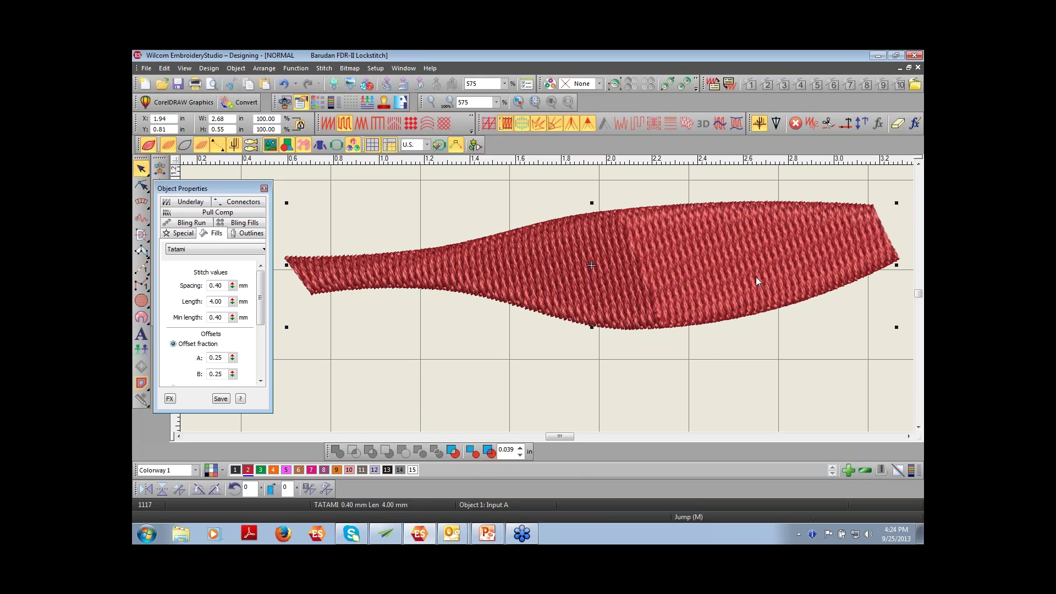
pyautogui.hotkey('ctrl', 'z')
pyautogui.click(377, 307)
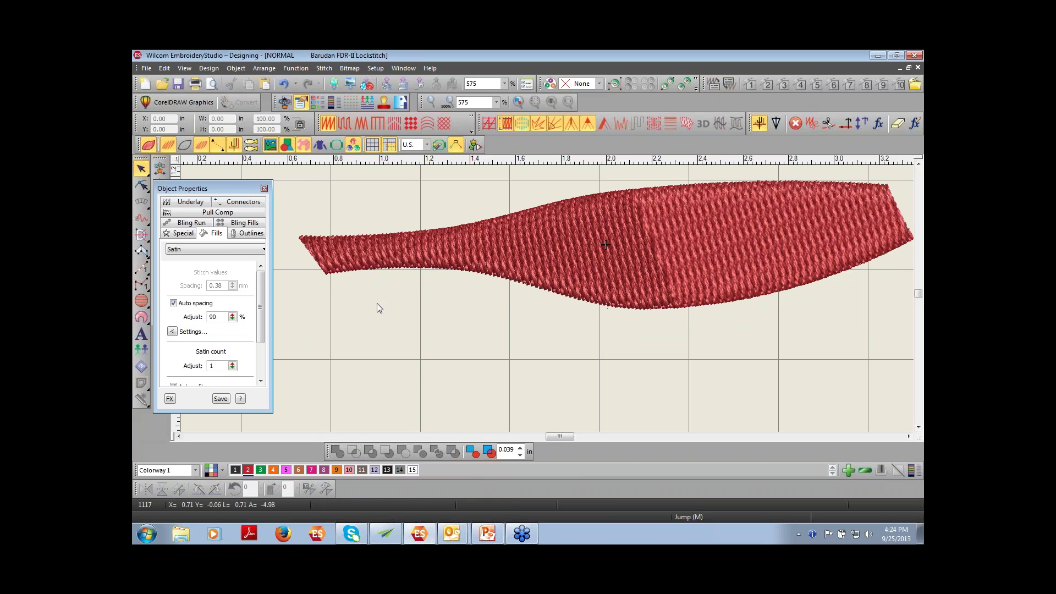
pyautogui.click(565, 262)
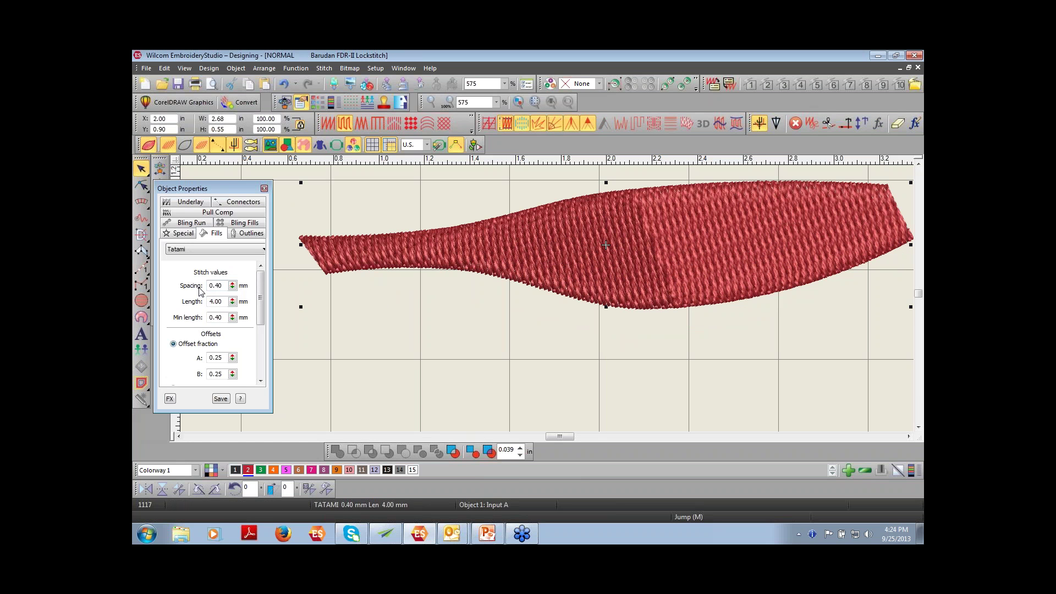
pyautogui.click(394, 308)
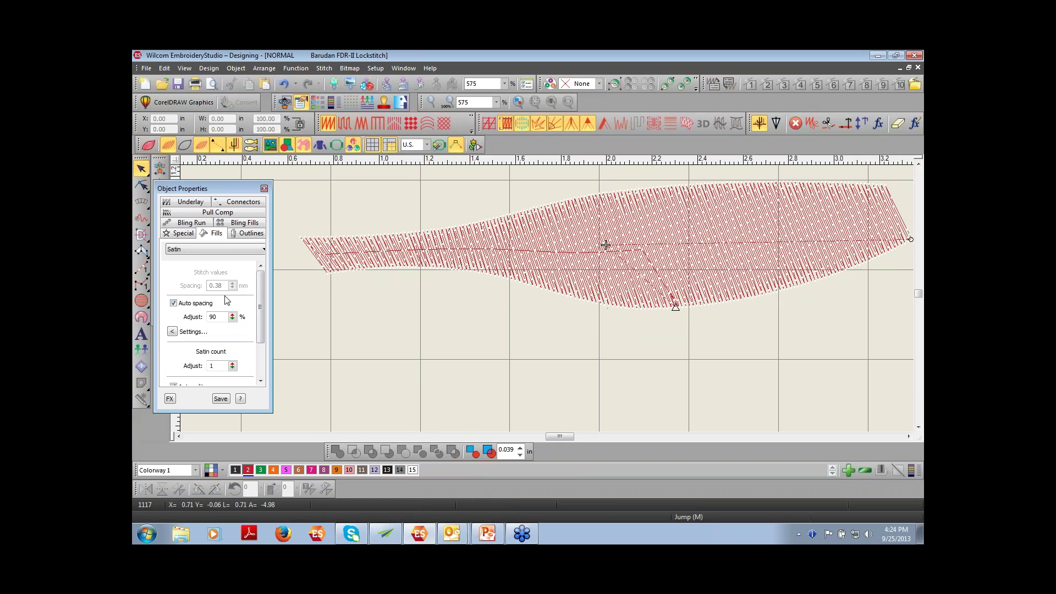
# Step: Examine the tatami stitches close up at the shape's narrow end, check the offset settings, and return to TrueView
pyautogui.click(387, 264)
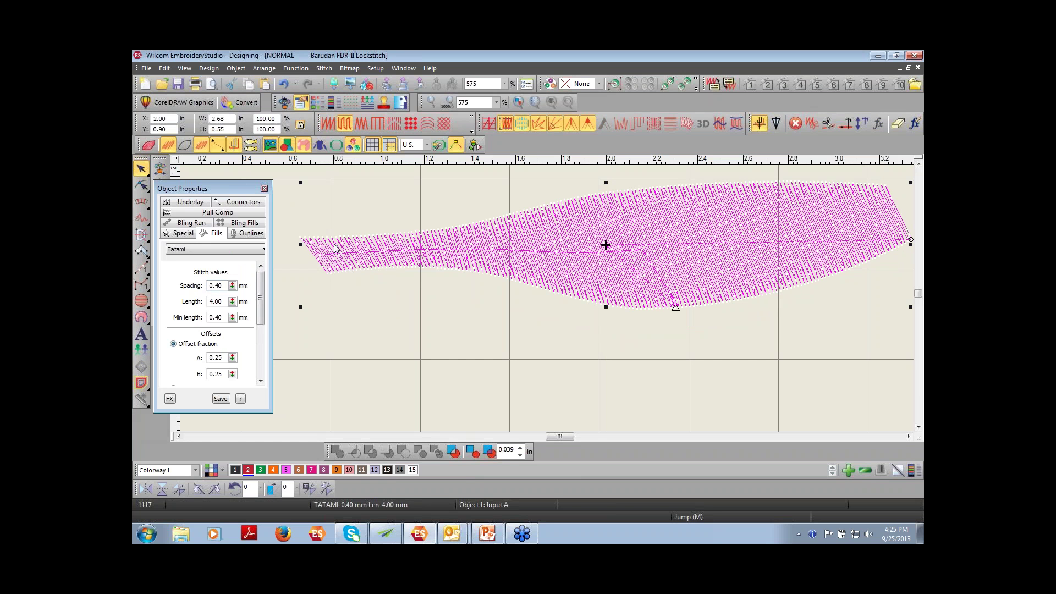
pyautogui.press('z')
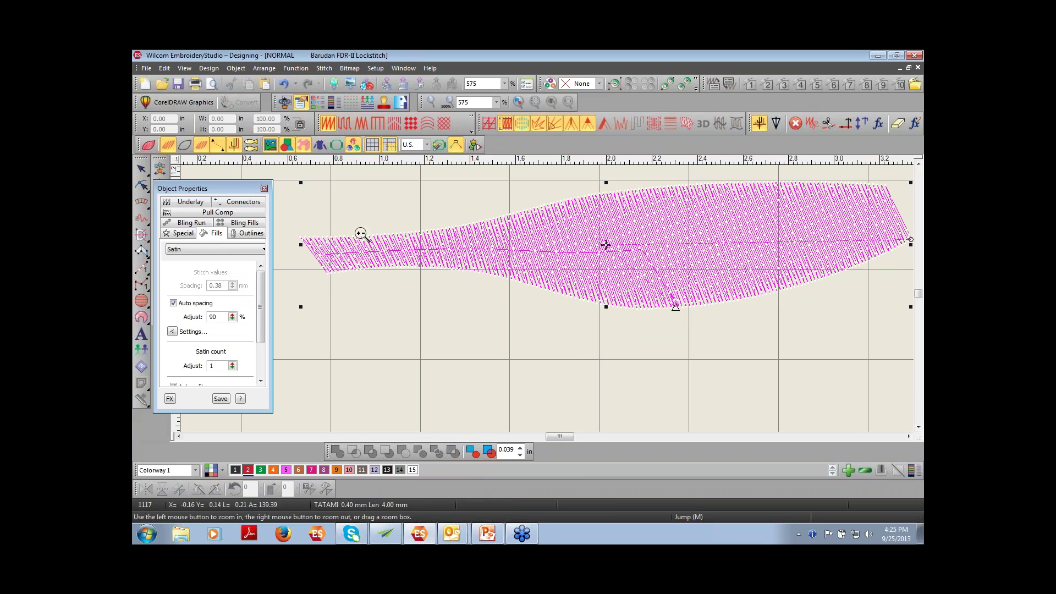
pyautogui.moveTo(352, 226); pyautogui.dragTo(394, 256)
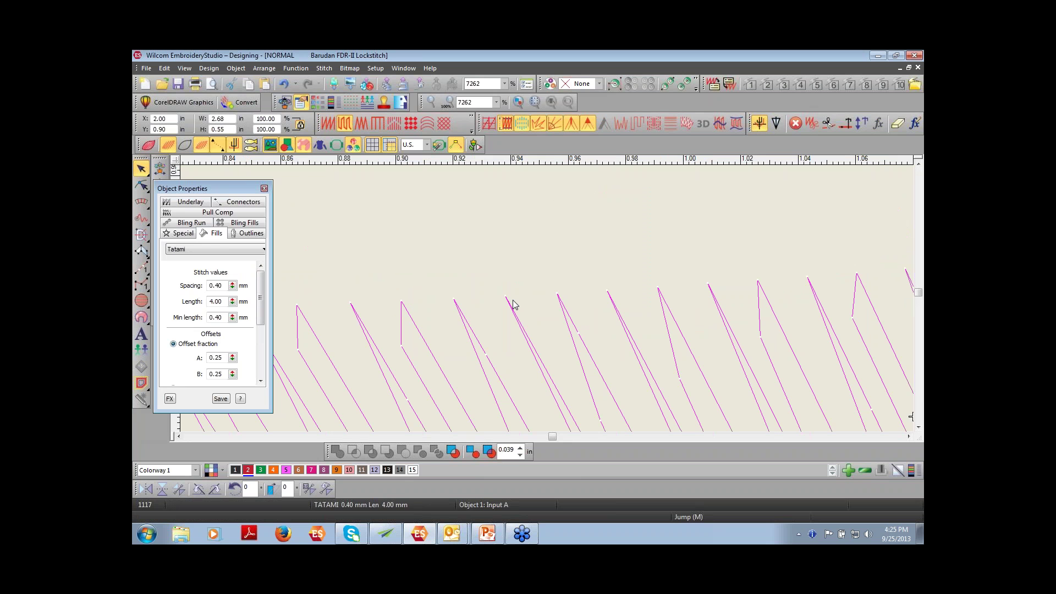
pyautogui.press('0')
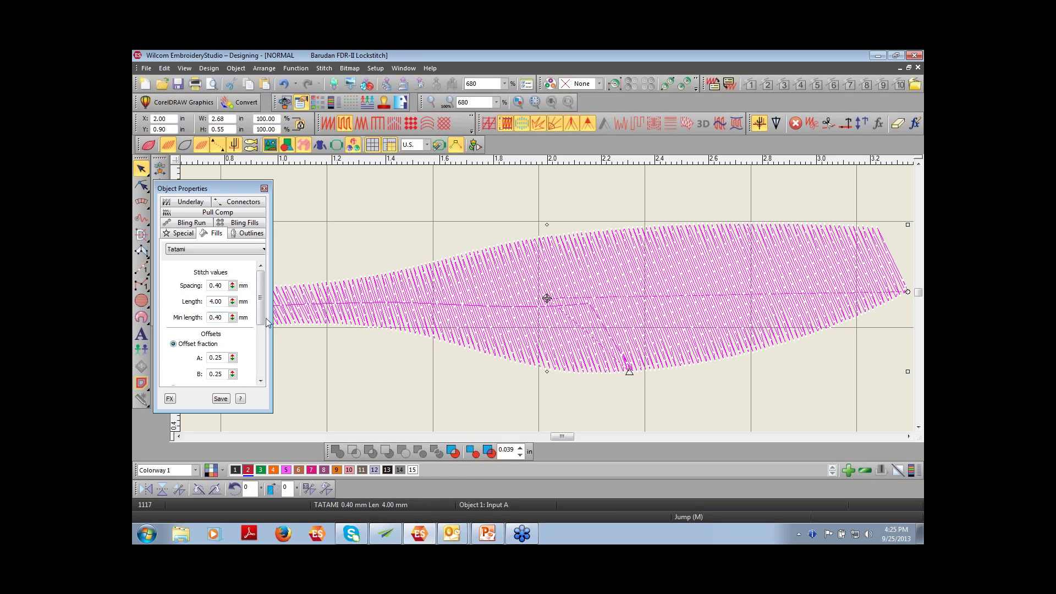
pyautogui.moveTo(263, 320); pyautogui.dragTo(263, 337)
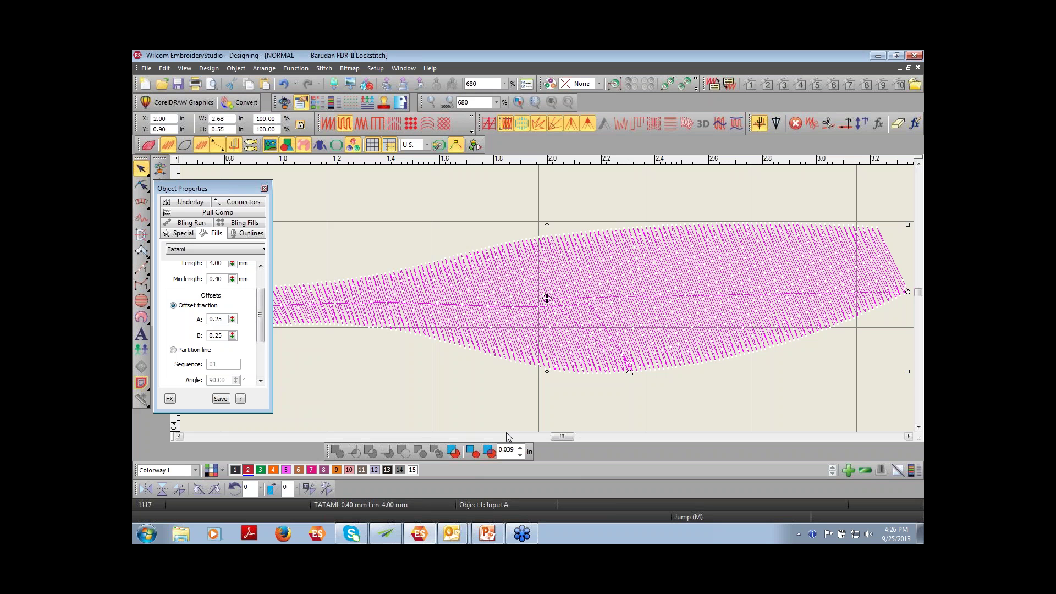
pyautogui.click(646, 404)
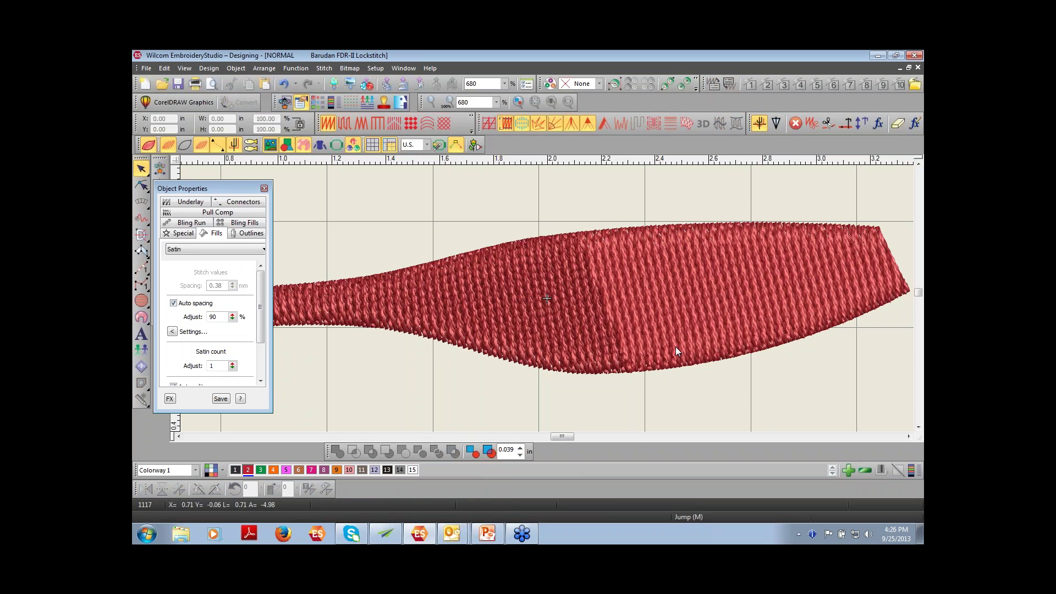
# Step: Set the tatami shape's offset fraction A to 0.33 and inspect the deselected fill up close
pyautogui.press('1')
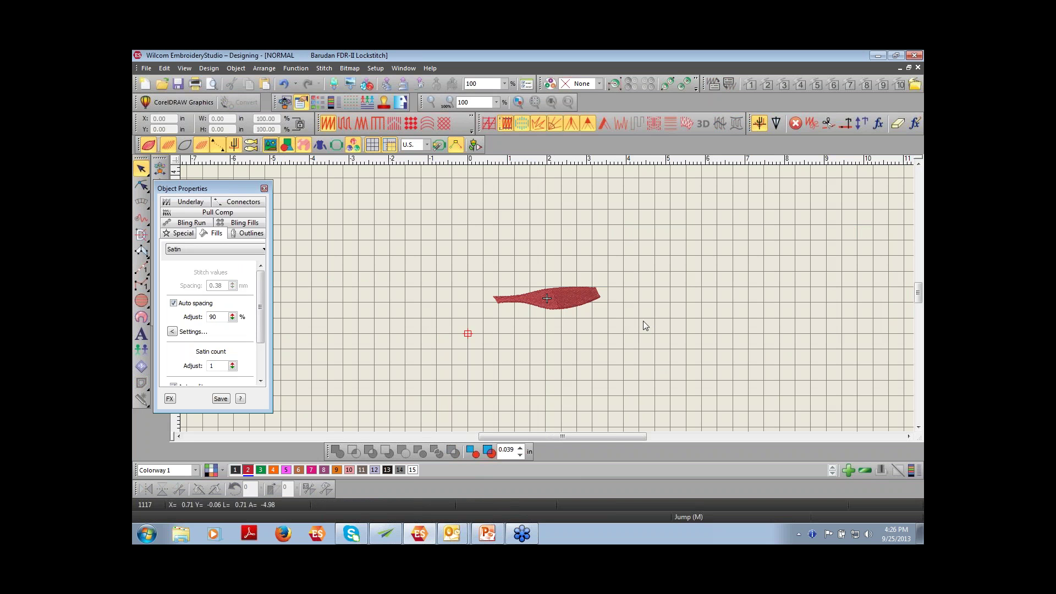
pyautogui.click(560, 312)
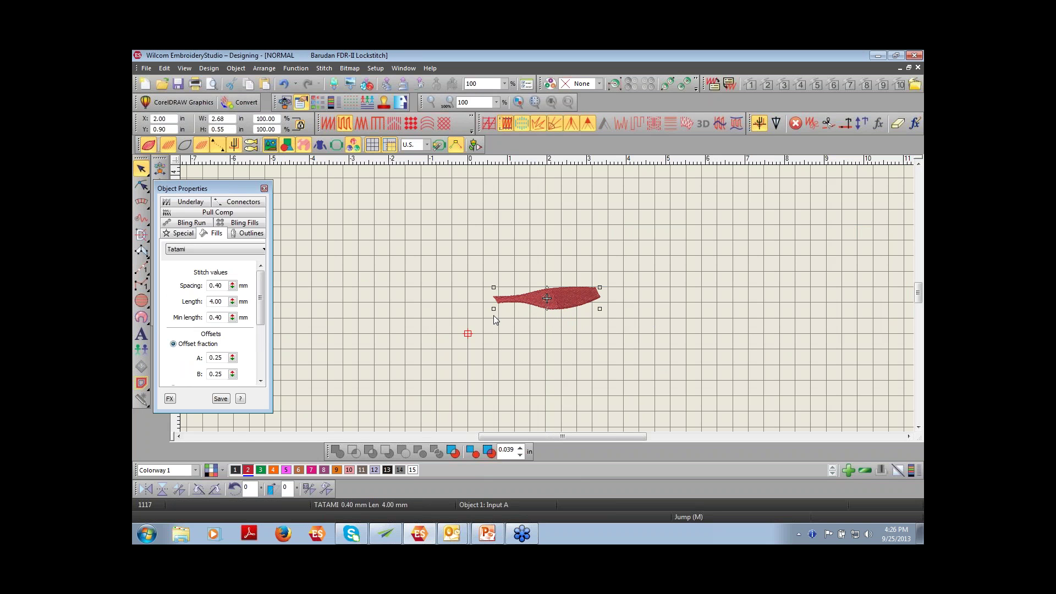
pyautogui.moveTo(263, 321); pyautogui.dragTo(264, 328)
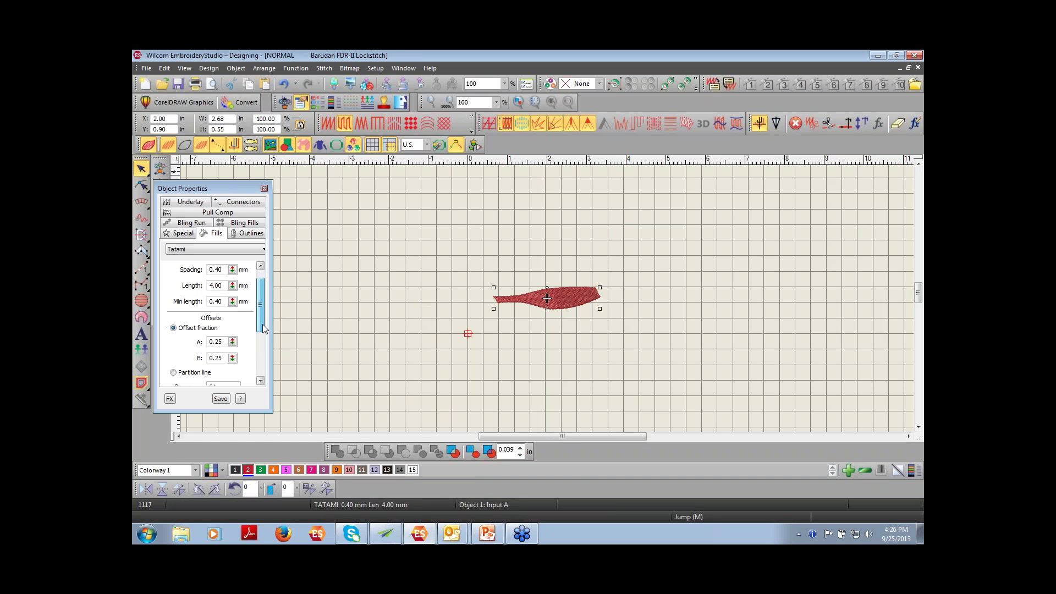
pyautogui.doubleClick(219, 342)
pyautogui.write('5')
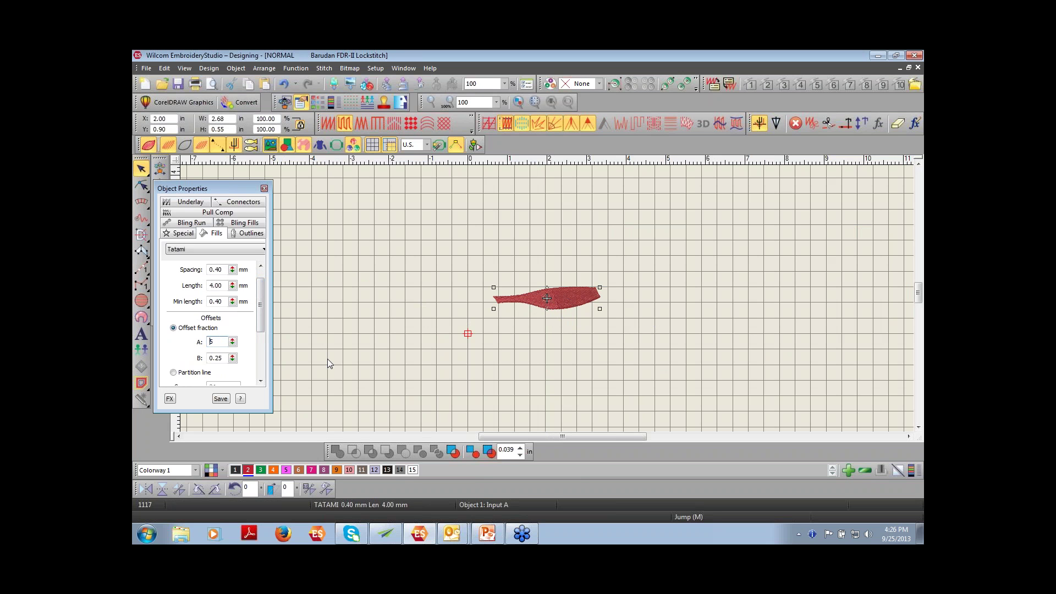
pyautogui.write('0.33')
pyautogui.click(609, 358)
pyautogui.press('z')
pyautogui.rightClick(597, 355)
pyautogui.moveTo(527, 304); pyautogui.dragTo(608, 334)
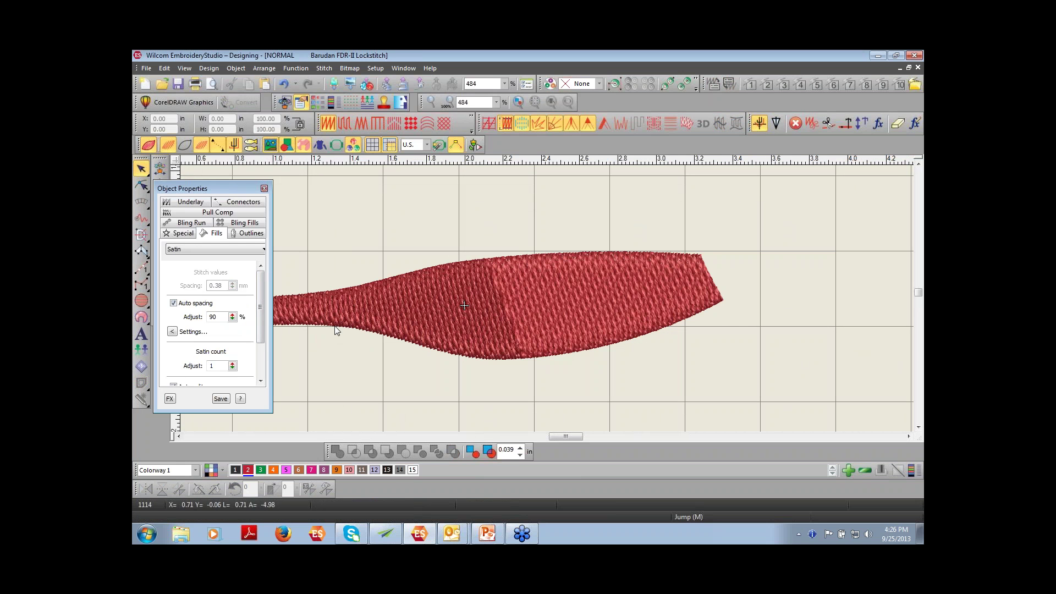
# Step: Set the tatami shape's offset fraction B to 1.00
pyautogui.click(336, 330)
pyautogui.scroll(-3, 212, 319)
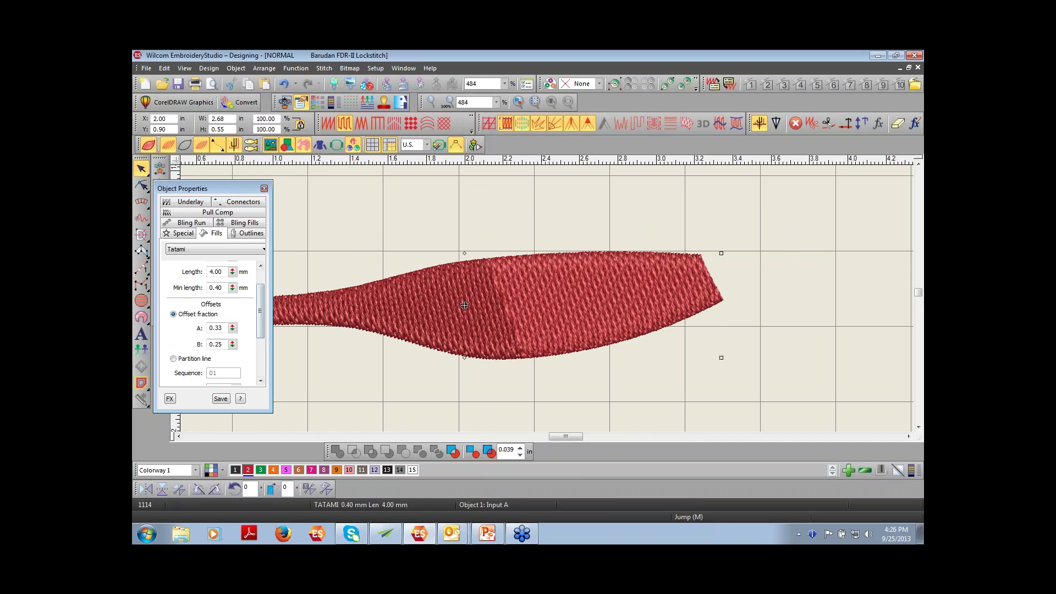
pyautogui.doubleClick(224, 344)
pyautogui.write('1')
pyautogui.press('Return')
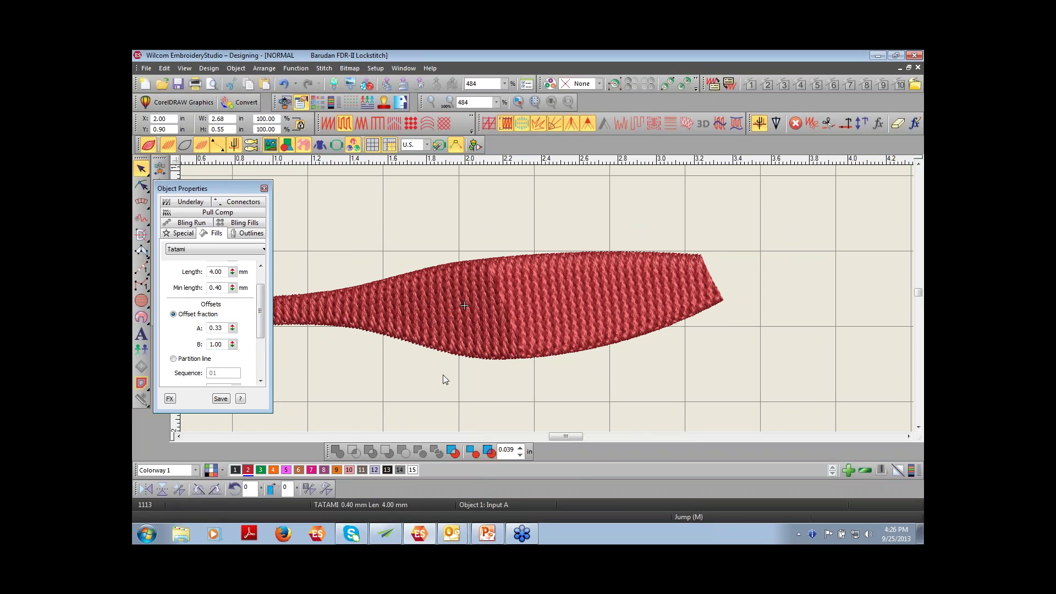
pyautogui.scroll(-1, 521, 346)
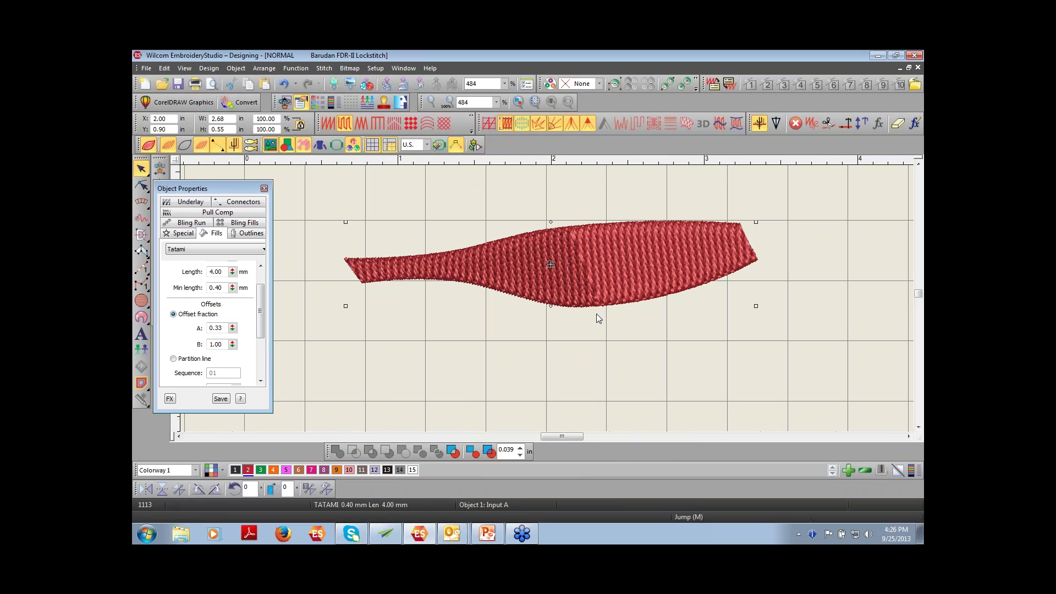
# Step: Set the tatami shape's offset fraction A to 1.00 and view the whole shape
pyautogui.doubleClick(224, 328)
pyautogui.write('1.0')
pyautogui.press('Return')
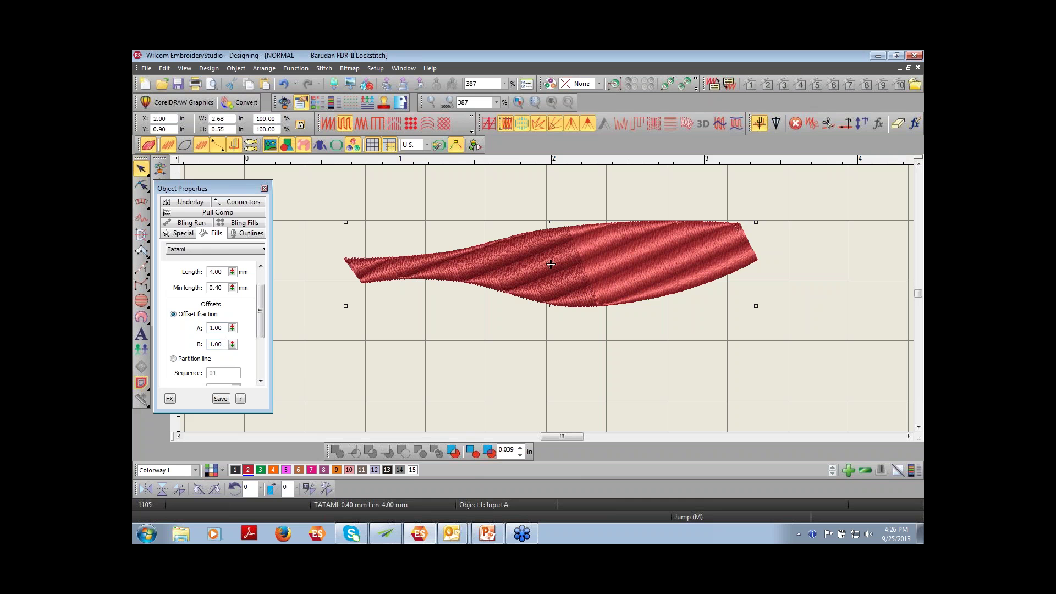
pyautogui.scroll(-1, 572, 261)
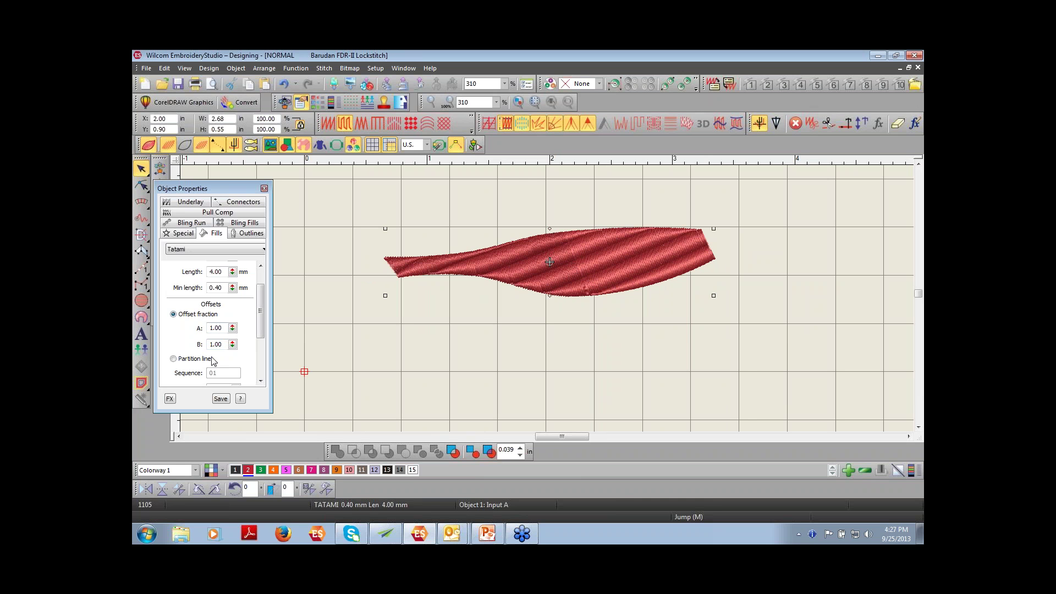
# Step: Switch the tatami offsets to Partition line with sequence 1234 and an angle of 45°
pyautogui.click(173, 358)
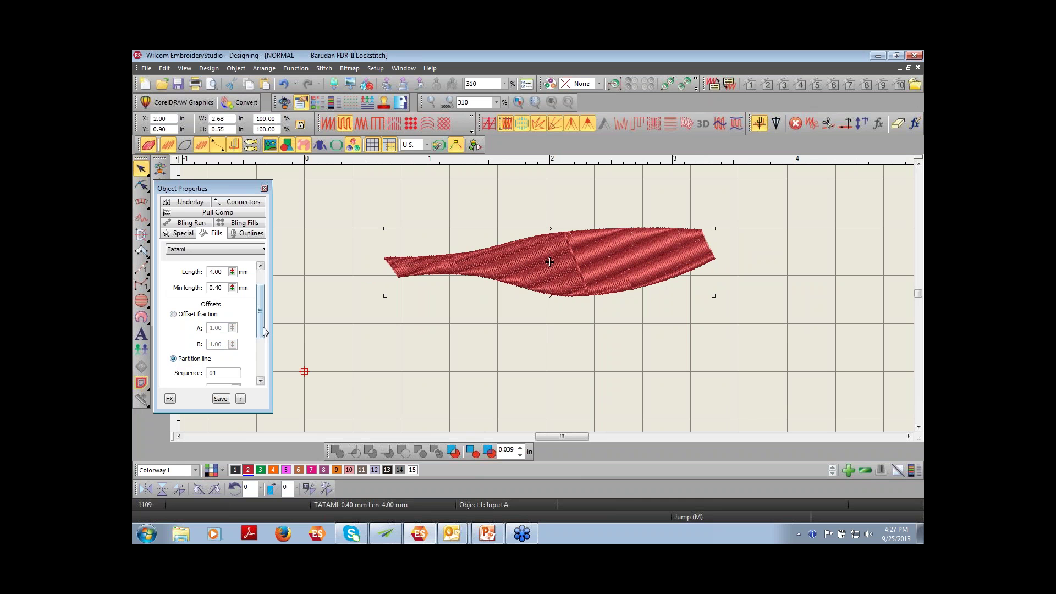
pyautogui.scroll(-3, 249, 352)
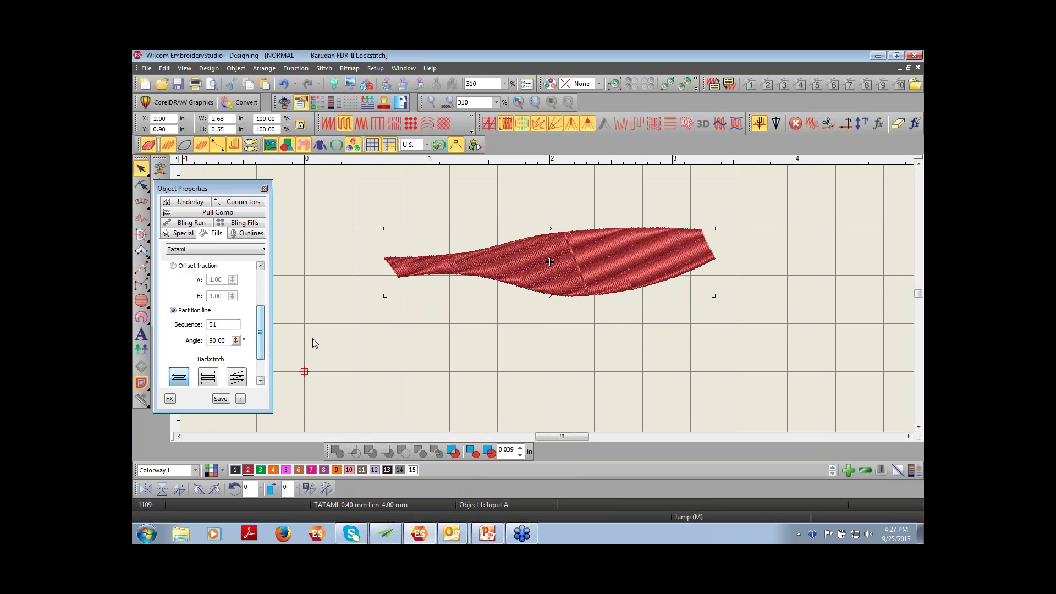
pyautogui.doubleClick(213, 325)
pyautogui.write('1234')
pyautogui.doubleClick(221, 339)
pyautogui.write('45')
pyautogui.press('Return')
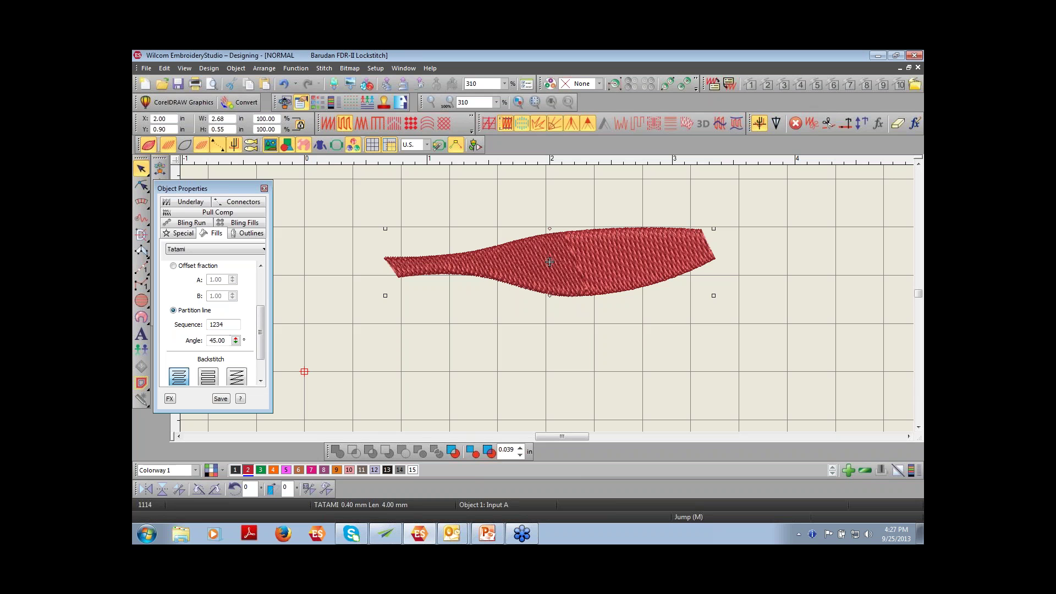
# Step: Change the partition line sequence of the tatami shape to 224466
pyautogui.click(226, 325)
pyautogui.press('Tab')
pyautogui.hotkey('shift', 'Tab')
pyautogui.write('224466')
pyautogui.press('Return')
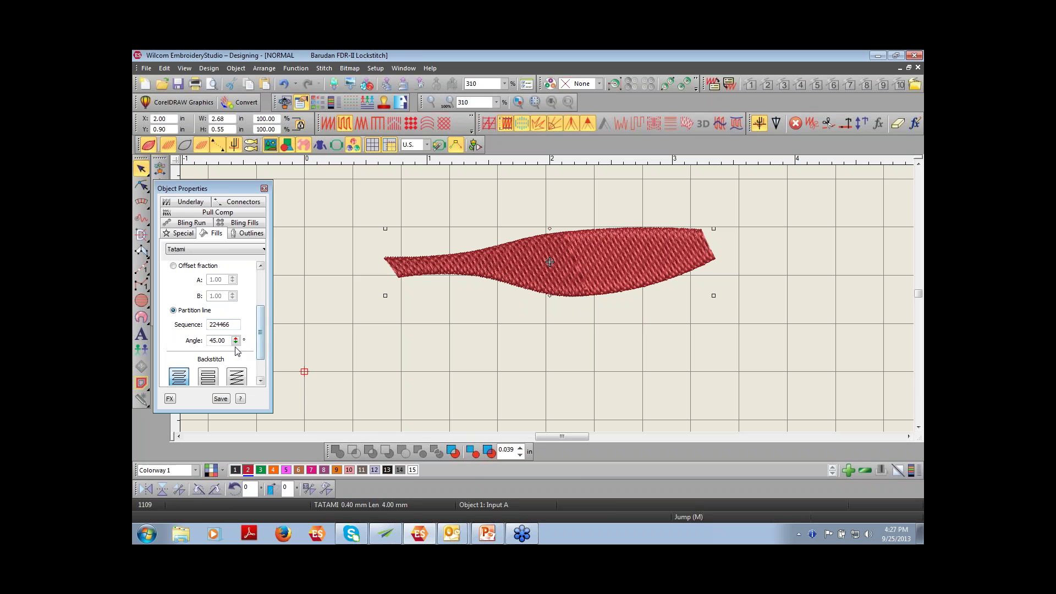
# Step: Set the tatami shape's partition line angle to 90°
pyautogui.moveTo(226, 340); pyautogui.dragTo(190, 345)
pyautogui.write('90')
pyautogui.press('Return')
pyautogui.scroll(3, 263, 326)
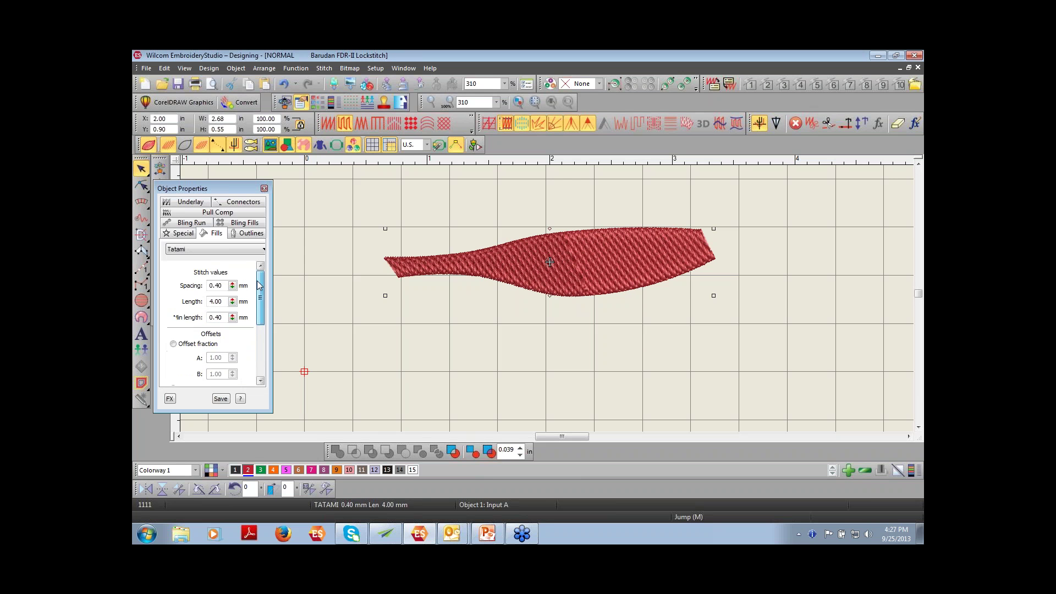
# Step: Switch the tatami shape's offsets to Offset fraction and set both A and B to 0.25
pyautogui.click(325, 341)
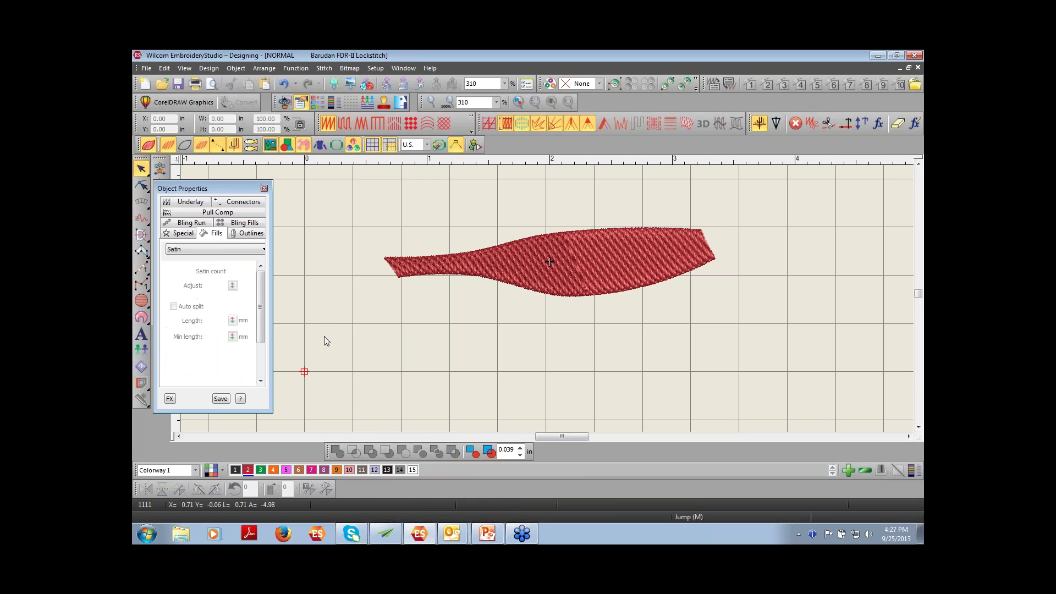
pyautogui.click(523, 292)
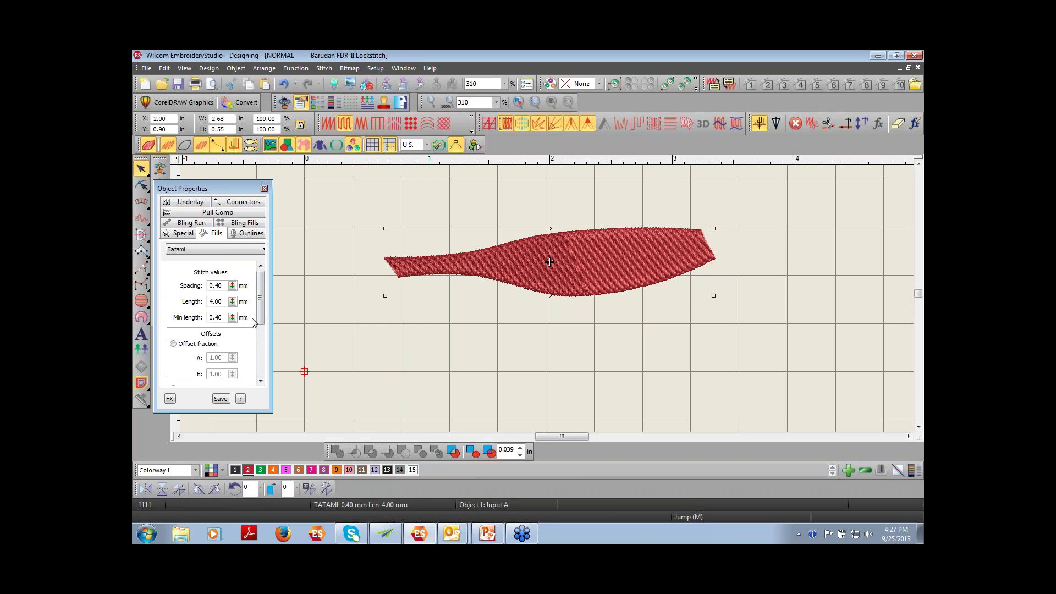
pyautogui.click(175, 344)
pyautogui.moveTo(225, 357); pyautogui.dragTo(198, 358)
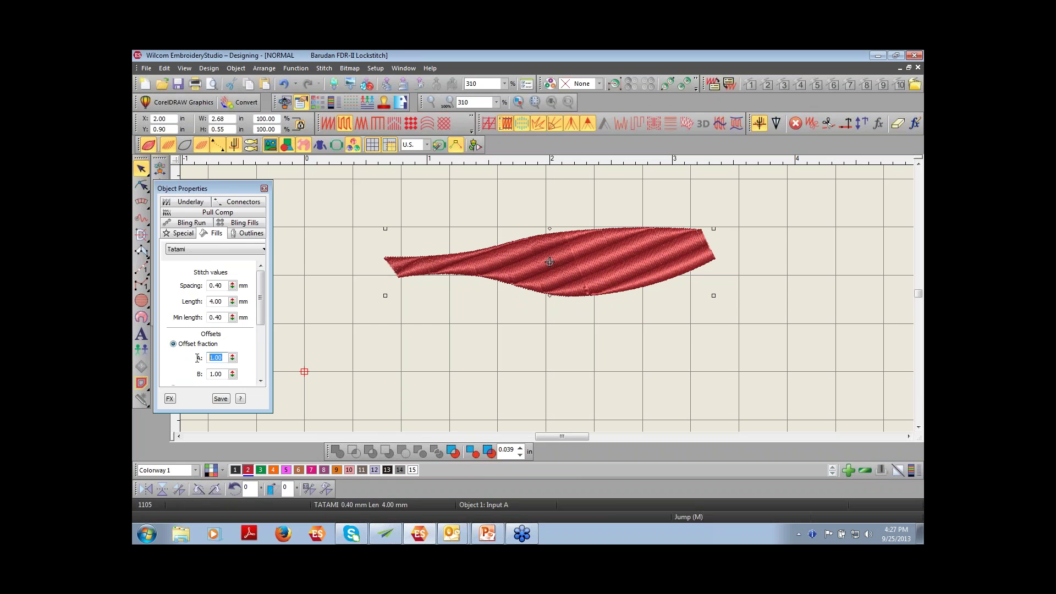
pyautogui.write('.25')
pyautogui.press('Tab')
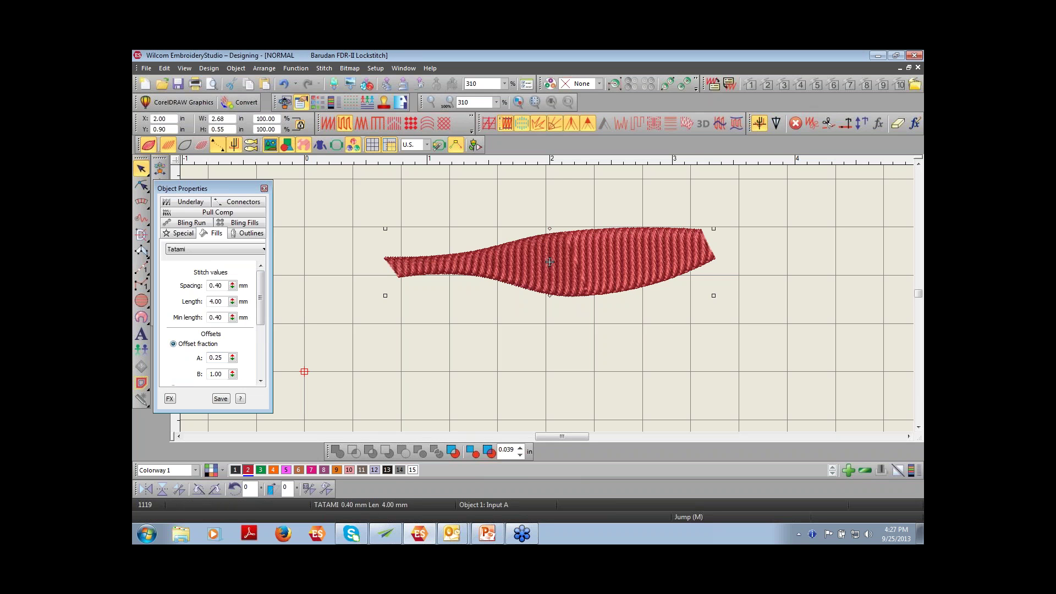
pyautogui.moveTo(224, 373); pyautogui.dragTo(209, 374)
pyautogui.write('.25')
pyautogui.press('Tab')
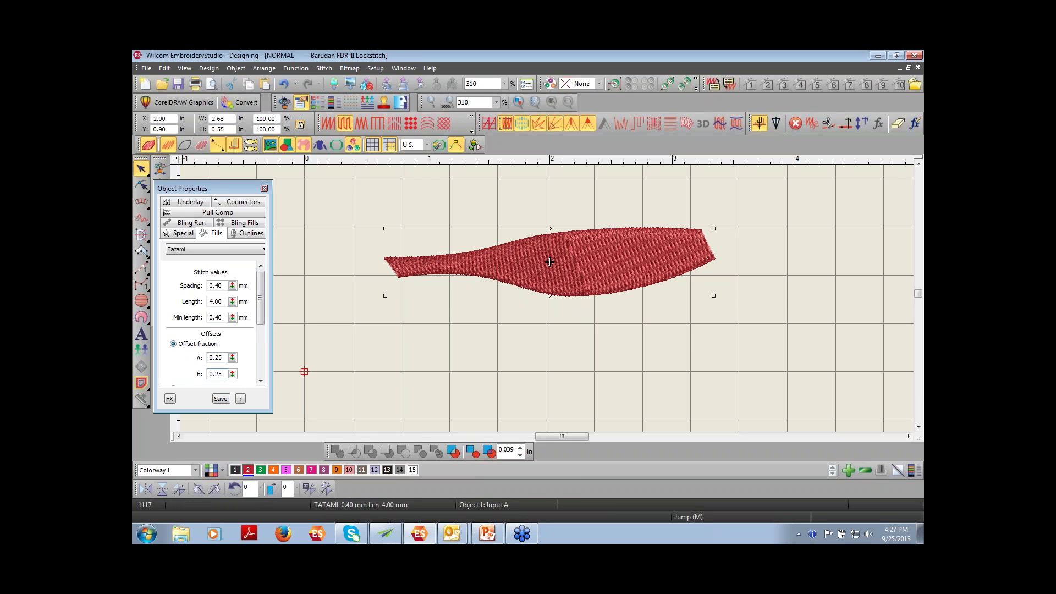
pyautogui.click(502, 388)
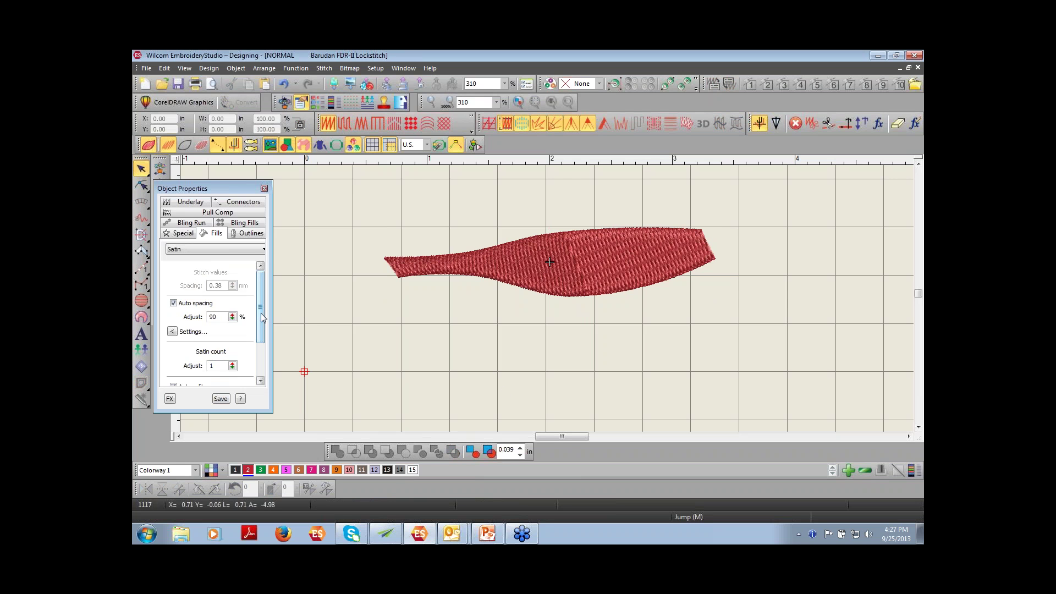
# Step: Set the tatami shape's stitch length to 4.50 mm
pyautogui.click(551, 296)
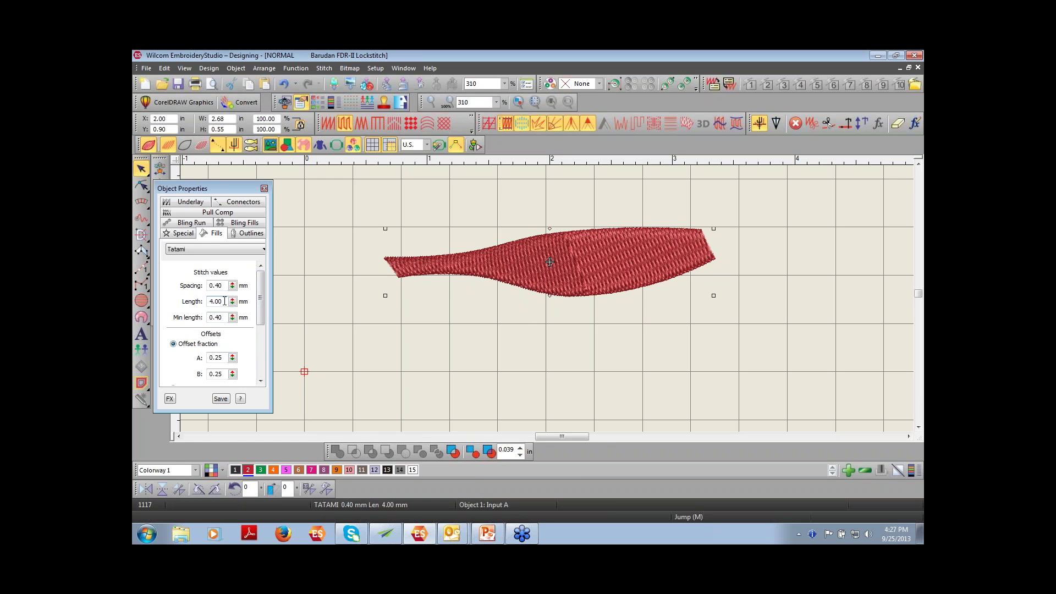
pyautogui.moveTo(224, 301); pyautogui.dragTo(207, 303)
pyautogui.write('4')
pyautogui.press('Return')
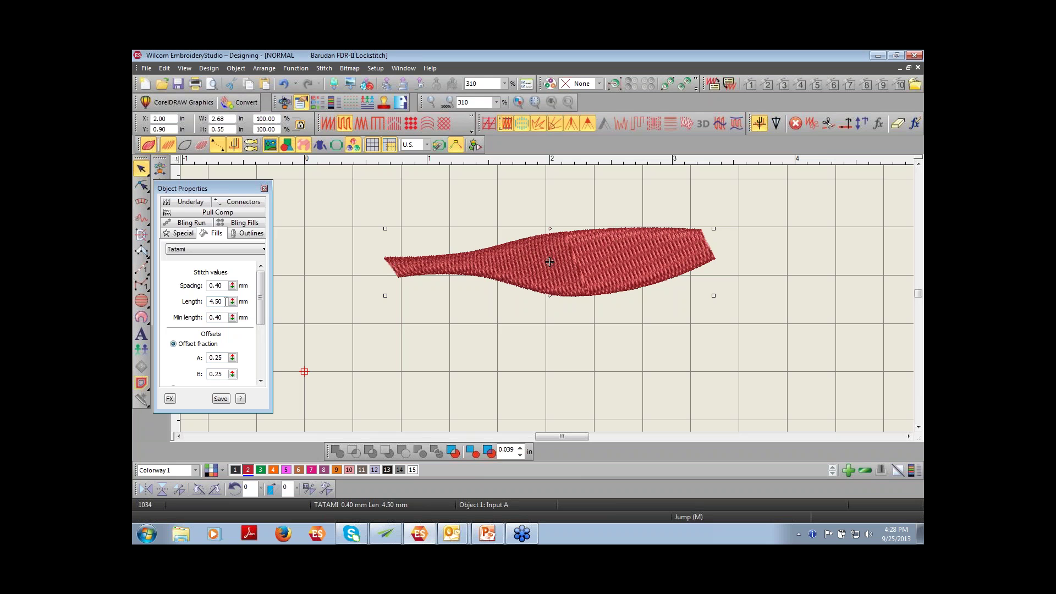
pyautogui.hotkey('shift', '0')
pyautogui.click(348, 329)
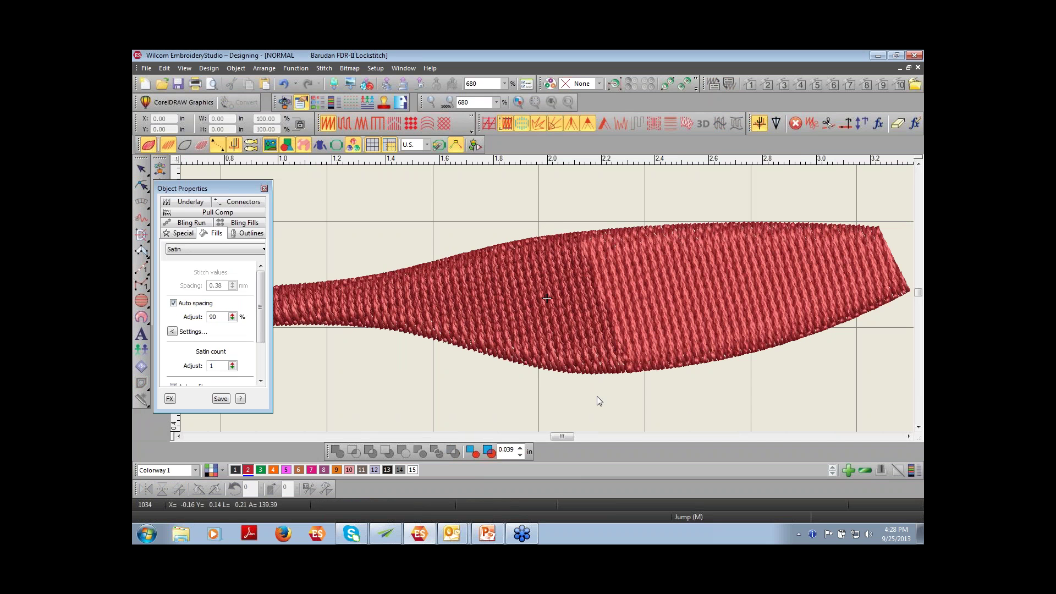
# Step: Move the tatami shape to about X -0.06 in, Y 2.40 in, freeing space beside it
pyautogui.click(720, 365)
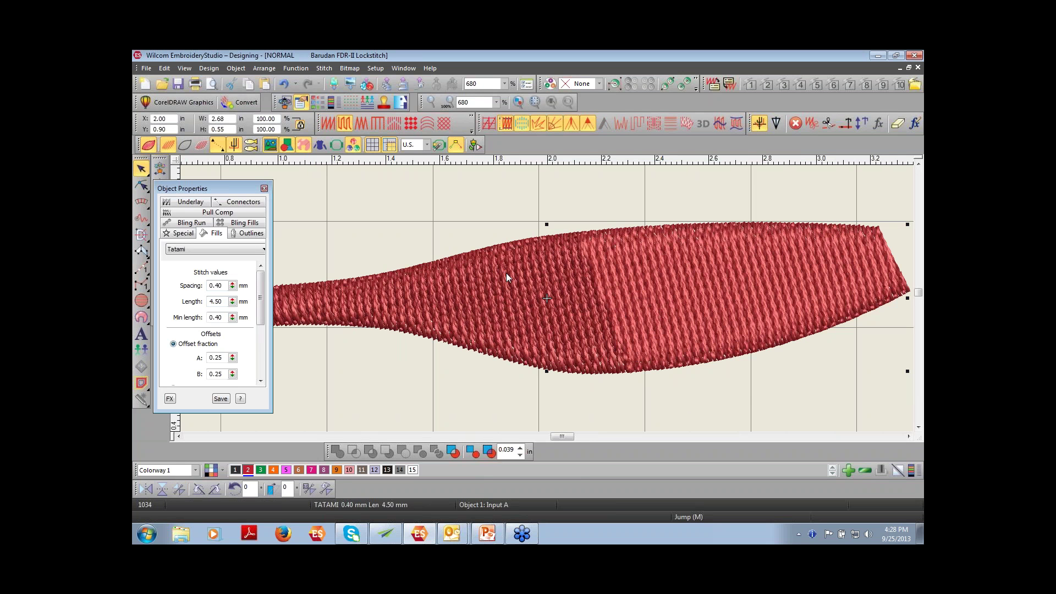
pyautogui.press('1')
pyautogui.moveTo(577, 306); pyautogui.dragTo(493, 249)
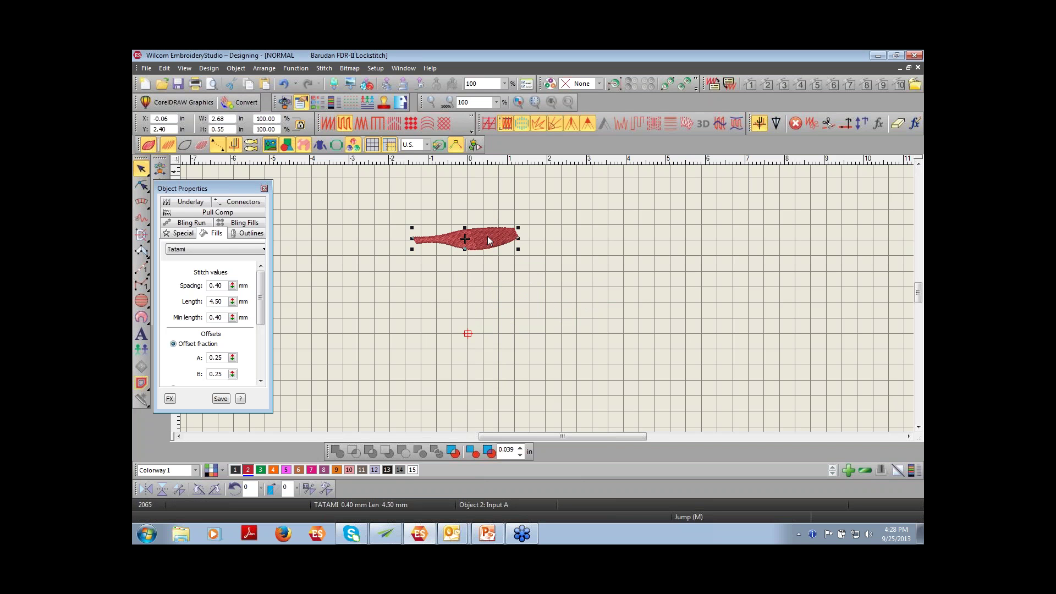
# Step: Place a duplicate of the tatami shape beside the original and convert the duplicate to Satin
pyautogui.moveTo(487, 237); pyautogui.dragTo(612, 235)
pyautogui.click(328, 123)
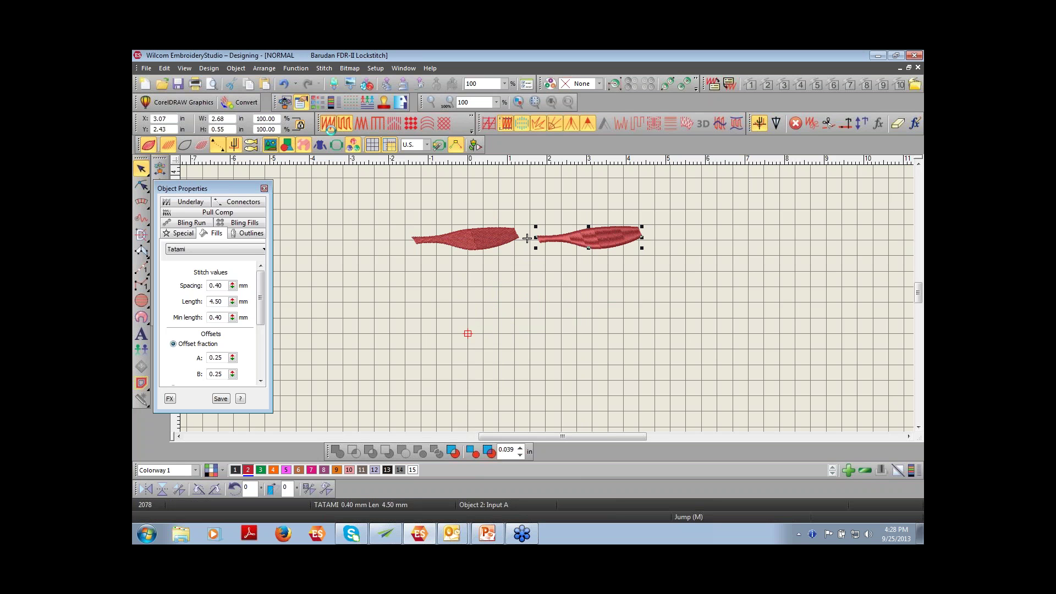
pyautogui.click(602, 256)
pyautogui.click(609, 253)
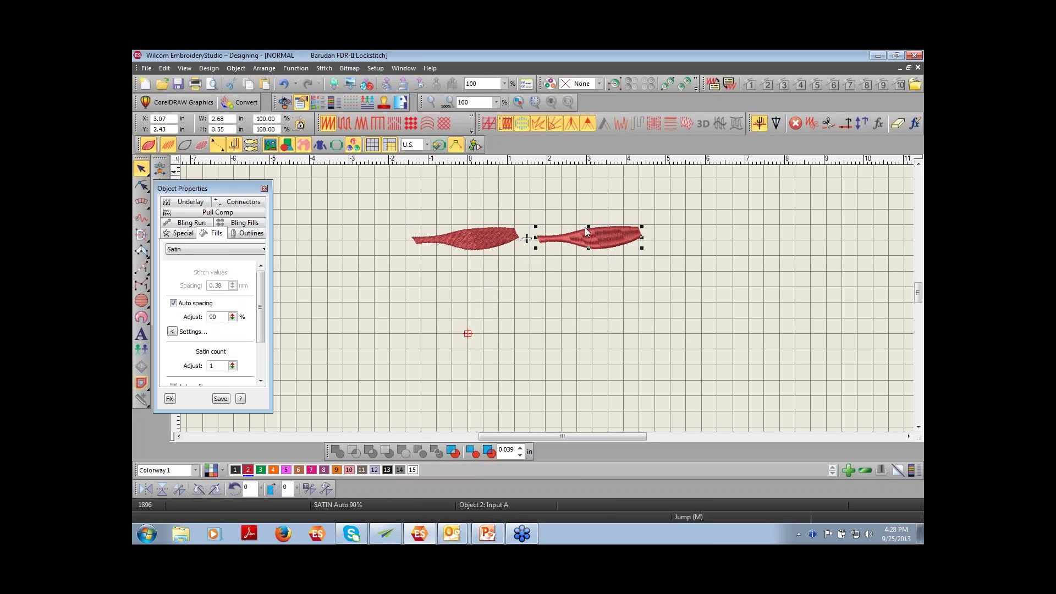
# Step: Flatten the satin duplicate to about 0.30 in high, and delete it
pyautogui.moveTo(587, 226); pyautogui.dragTo(588, 235)
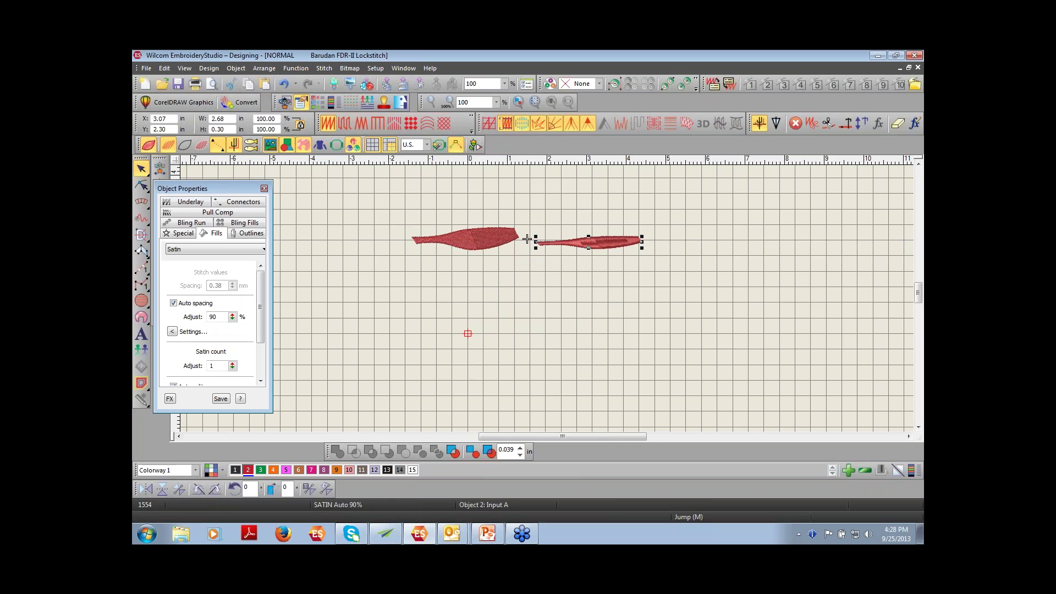
pyautogui.click(606, 271)
pyautogui.click(597, 248)
pyautogui.press('Delete')
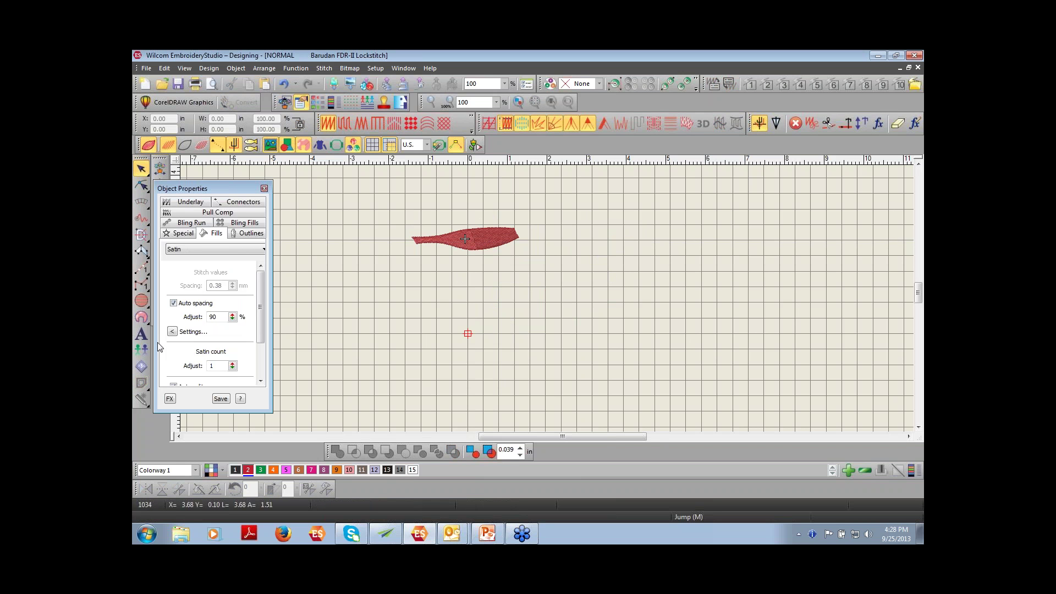
# Step: Add the lettering WILCOM beside the tatami shape and enlarge it to about 1.87 by 0.36 in
pyautogui.click(141, 333)
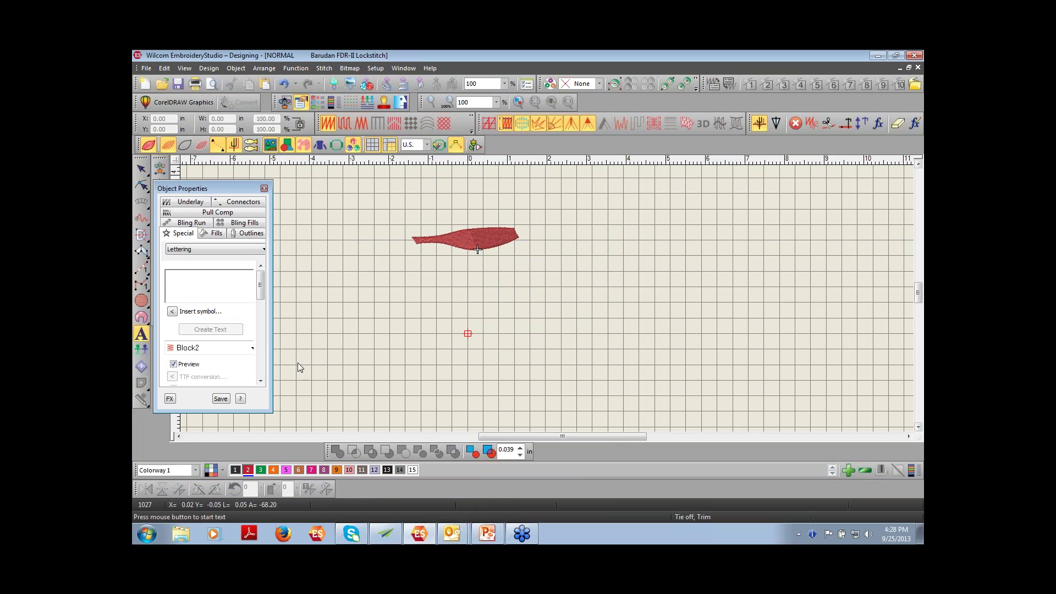
pyautogui.click(207, 288)
pyautogui.write('WILCOM')
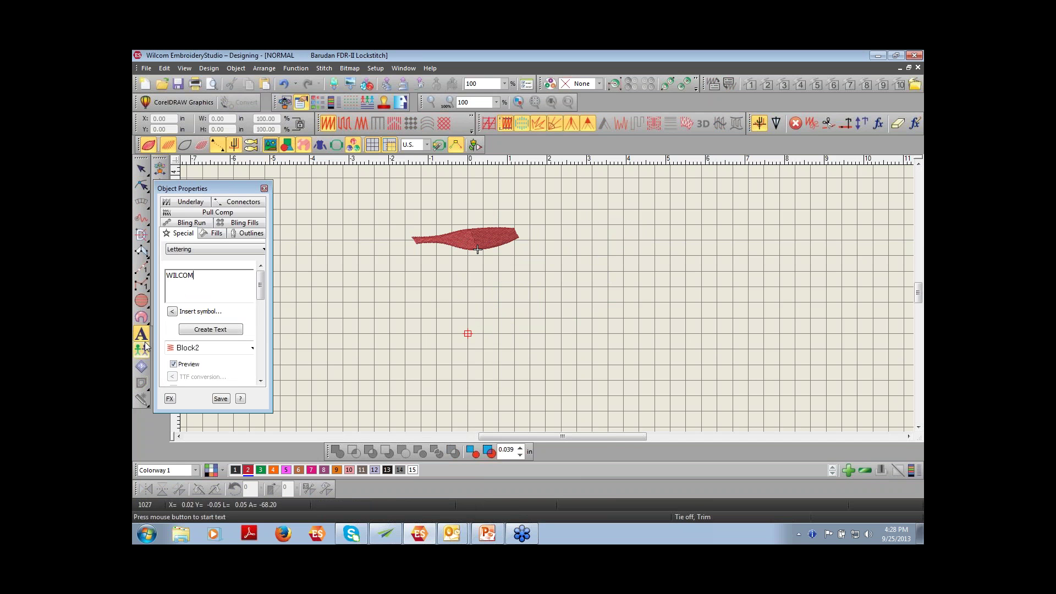
pyautogui.click(210, 328)
pyautogui.click(592, 250)
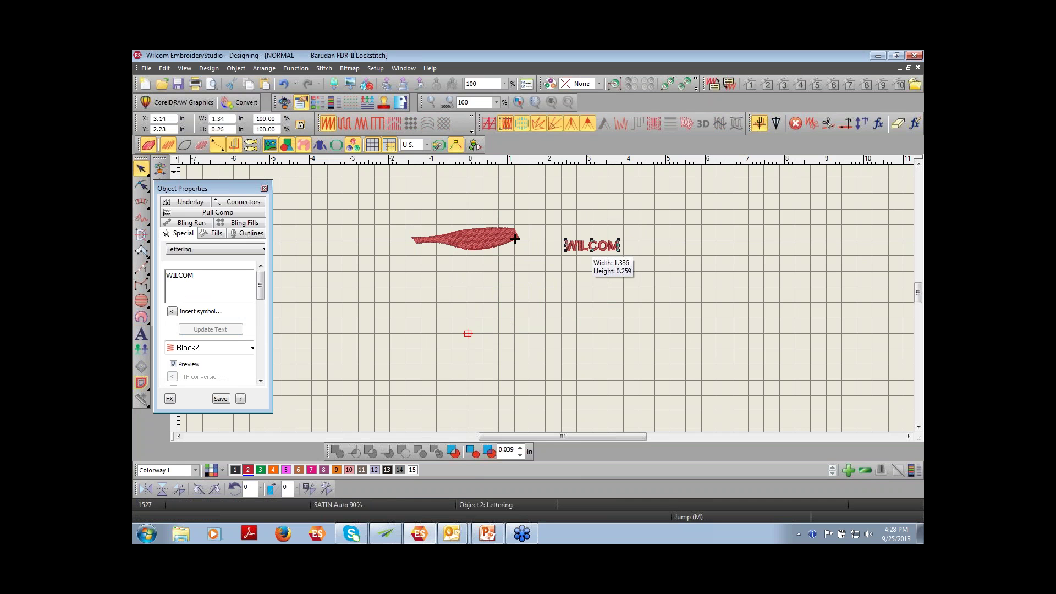
pyautogui.moveTo(619, 251); pyautogui.dragTo(647, 286)
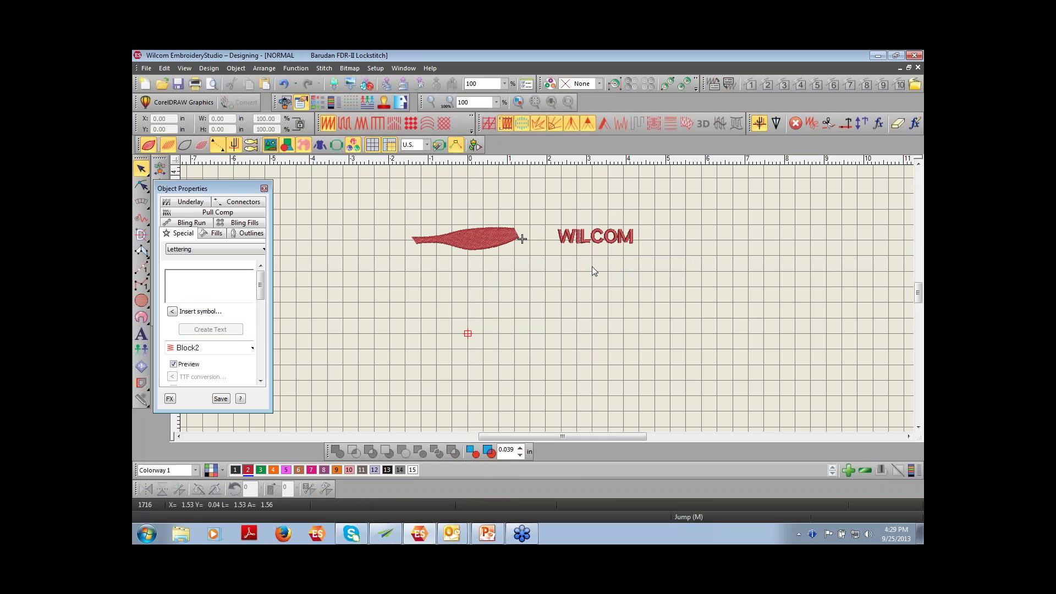
# Step: Open the WILCOM lettering's fill properties and set its satin auto spacing adjustment to 120%
pyautogui.click(592, 244)
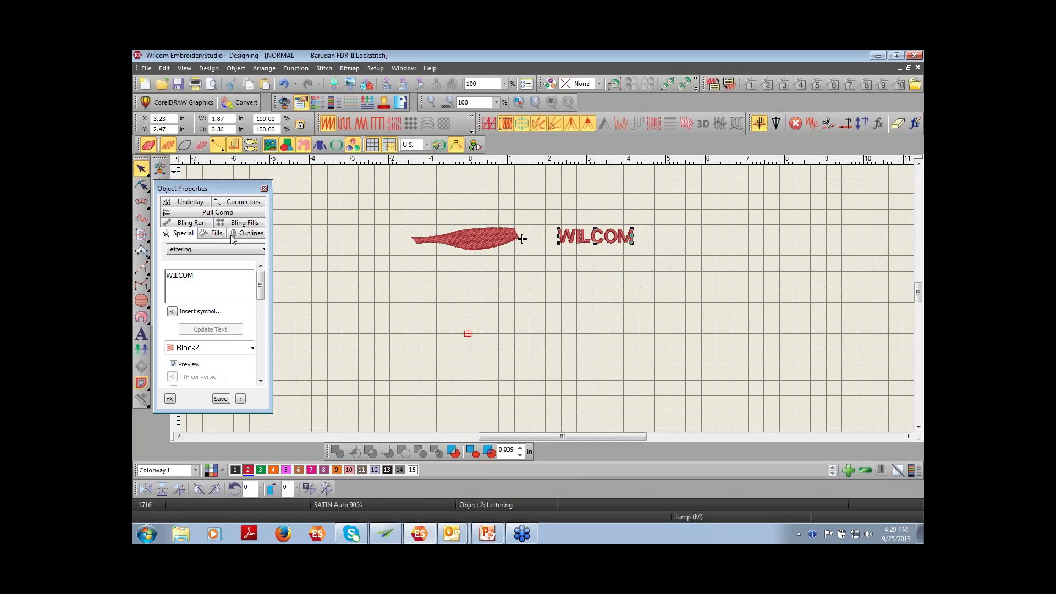
pyautogui.click(218, 234)
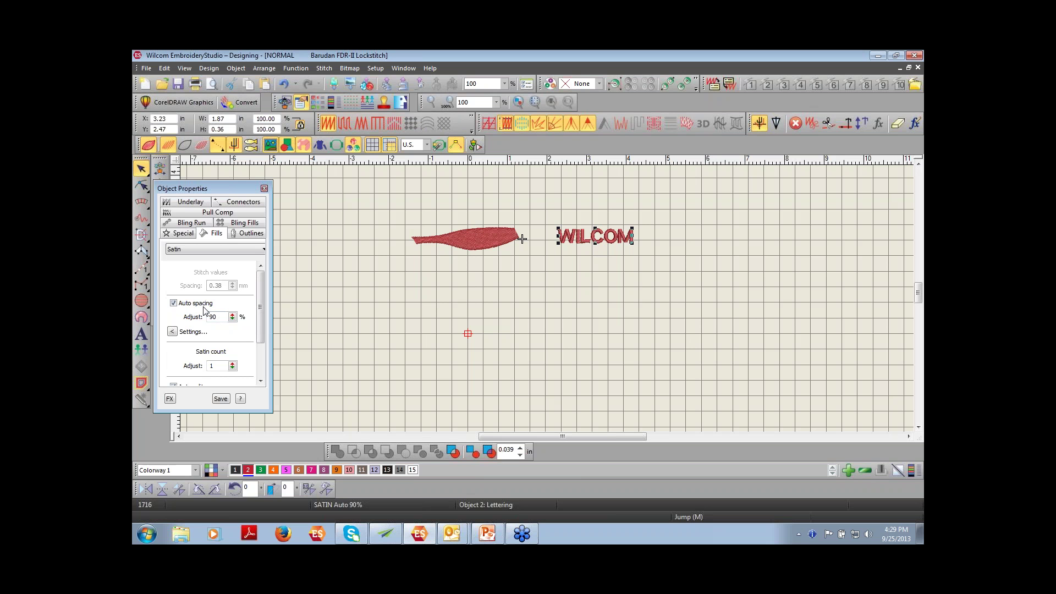
pyautogui.press('z')
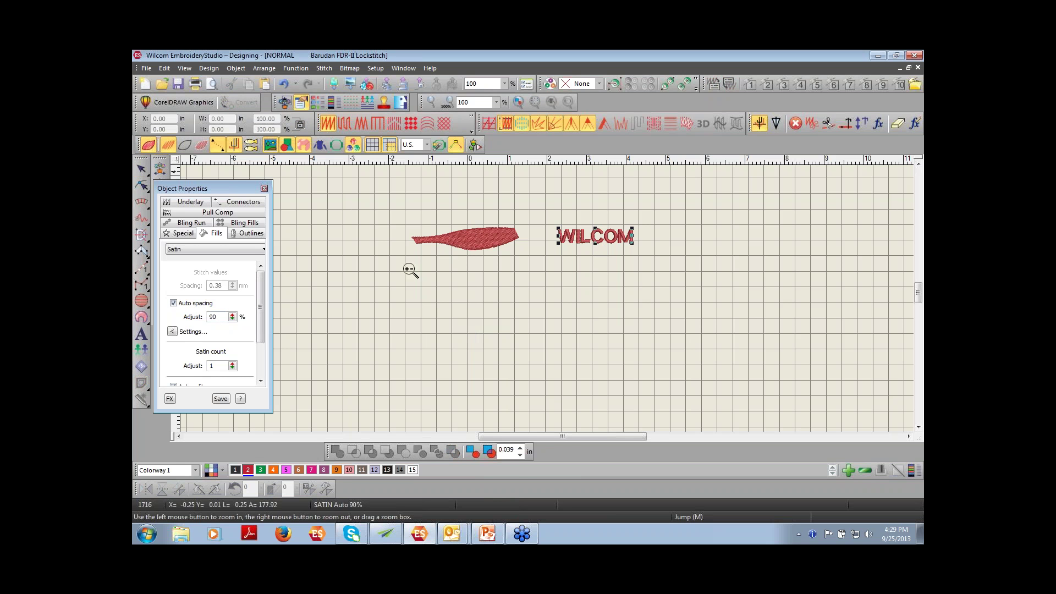
pyautogui.moveTo(407, 213); pyautogui.dragTo(662, 275)
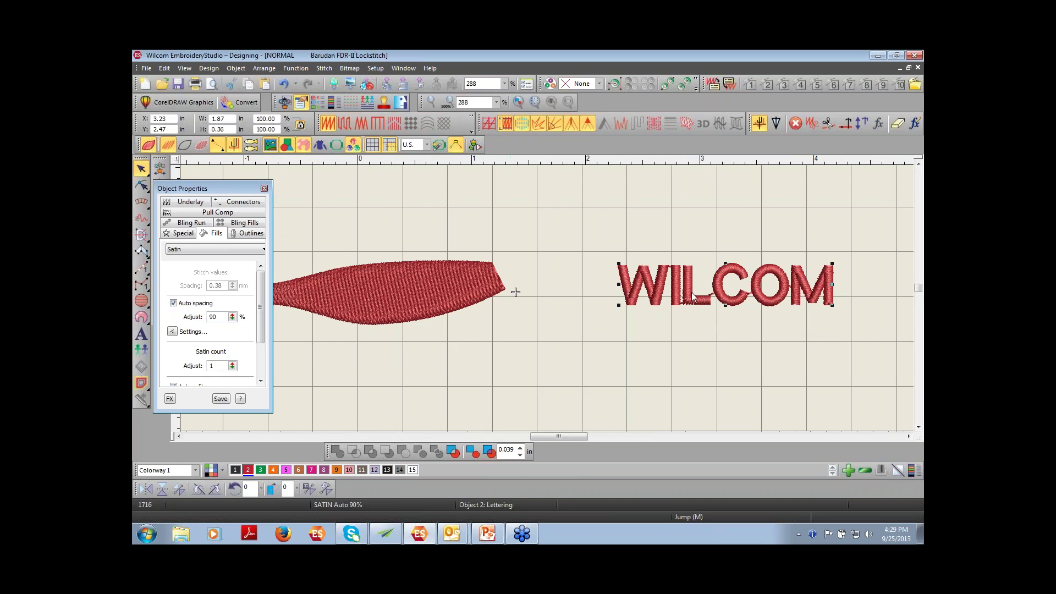
pyautogui.click(693, 297)
pyautogui.doubleClick(226, 317)
pyautogui.write('120')
pyautogui.press('Return')
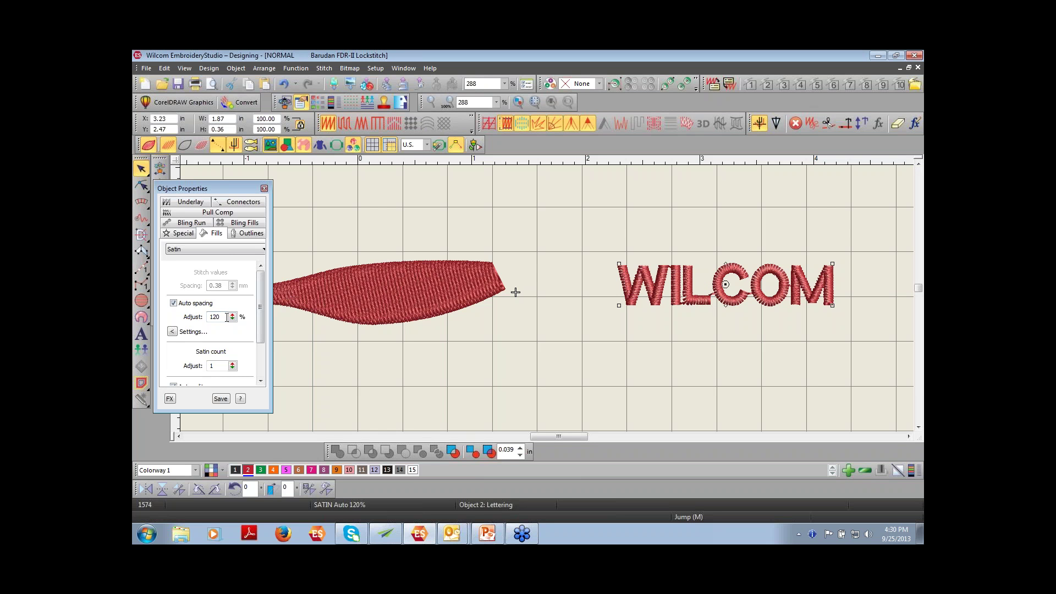
# Step: Try satin auto spacing adjustments of 80% and 100% on the WILCOM lettering
pyautogui.moveTo(225, 317); pyautogui.dragTo(199, 315)
pyautogui.write('7')
pyautogui.write('80')
pyautogui.press('Return')
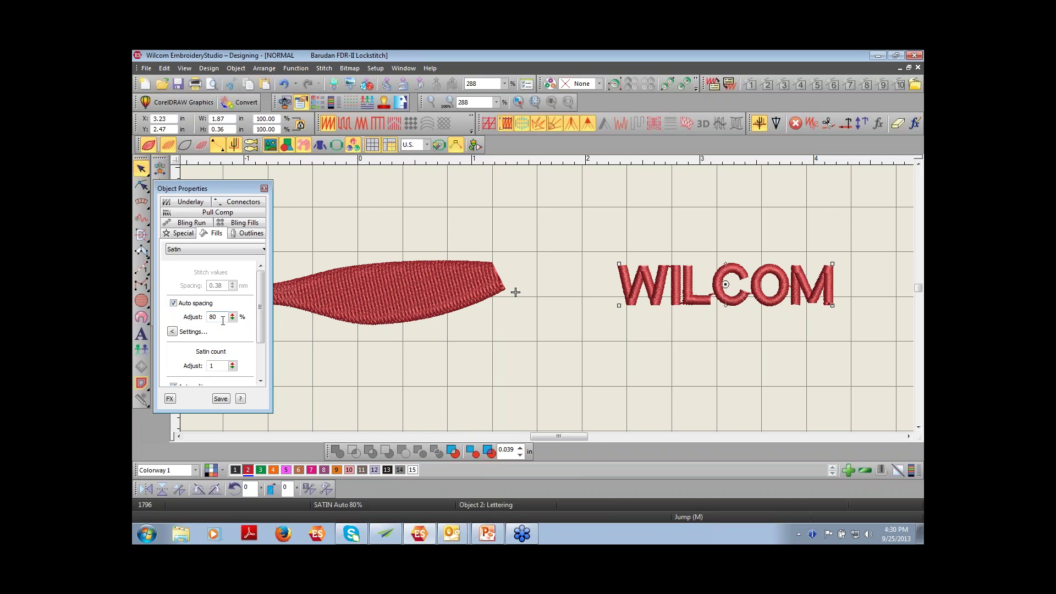
pyautogui.moveTo(223, 318); pyautogui.dragTo(207, 317)
pyautogui.write('100')
pyautogui.press('Return')
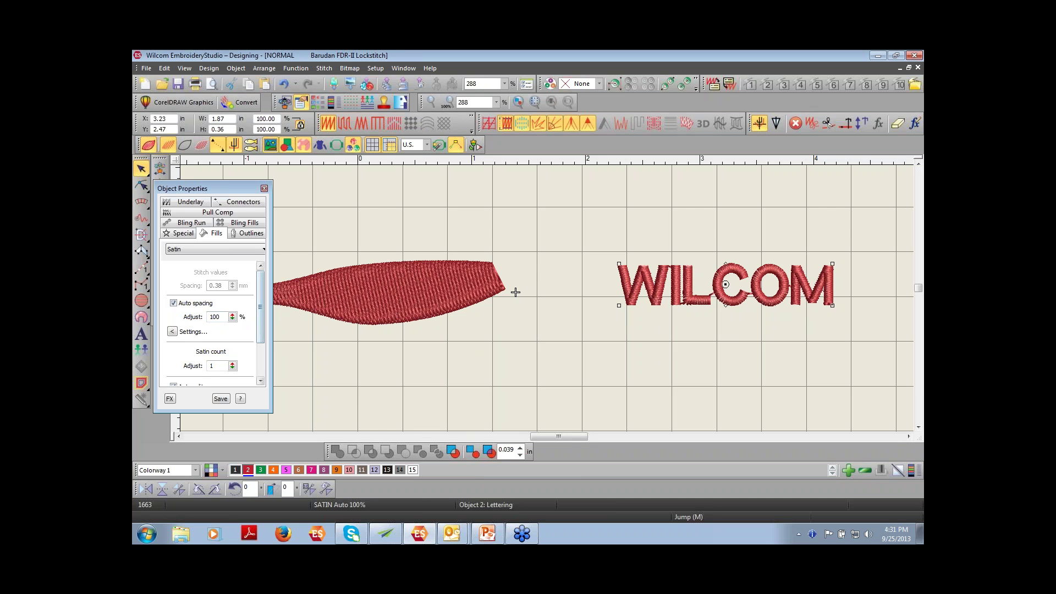
# Step: Try satin auto spacing adjustments of 150% and 70% on the WILCOM lettering
pyautogui.doubleClick(207, 317)
pyautogui.write('150')
pyautogui.press('Return')
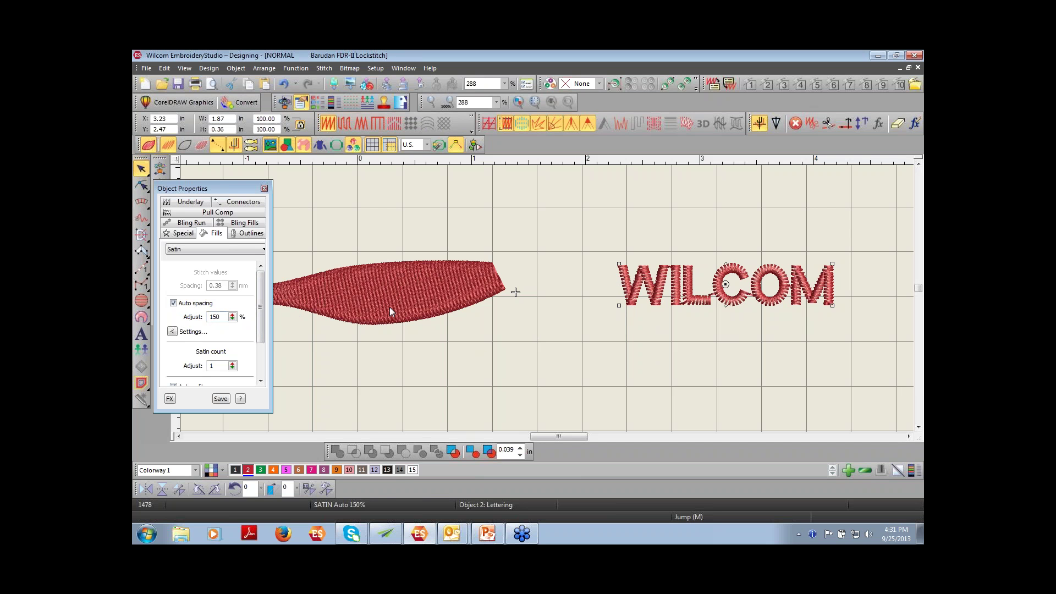
pyautogui.moveTo(227, 318); pyautogui.dragTo(209, 320)
pyautogui.write('70')
pyautogui.press('Return')
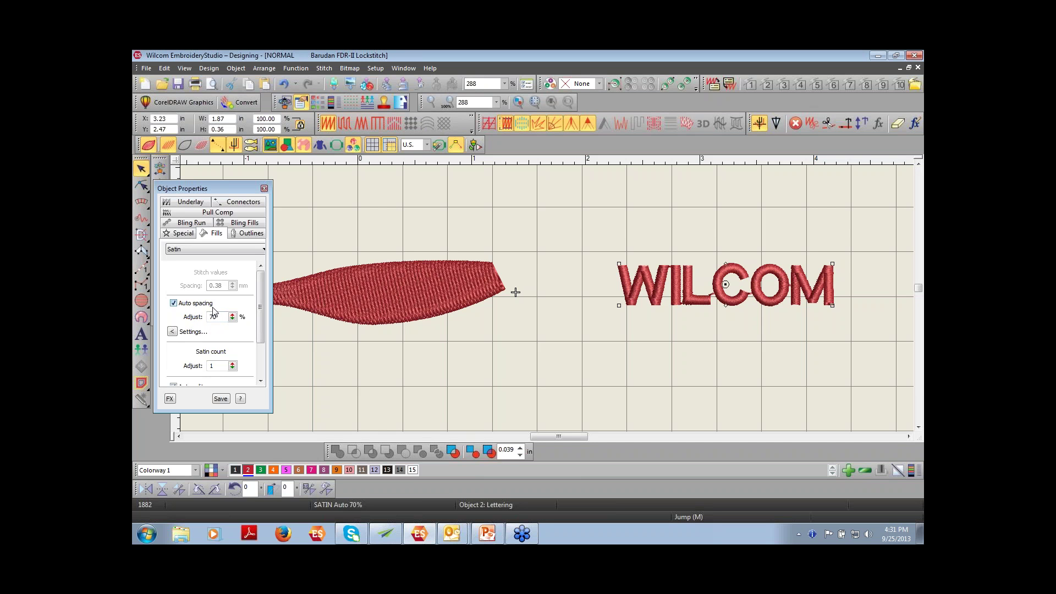
# Step: Turn off auto spacing for the WILCOM lettering and set a fixed satin spacing of 0.20 mm
pyautogui.click(180, 305)
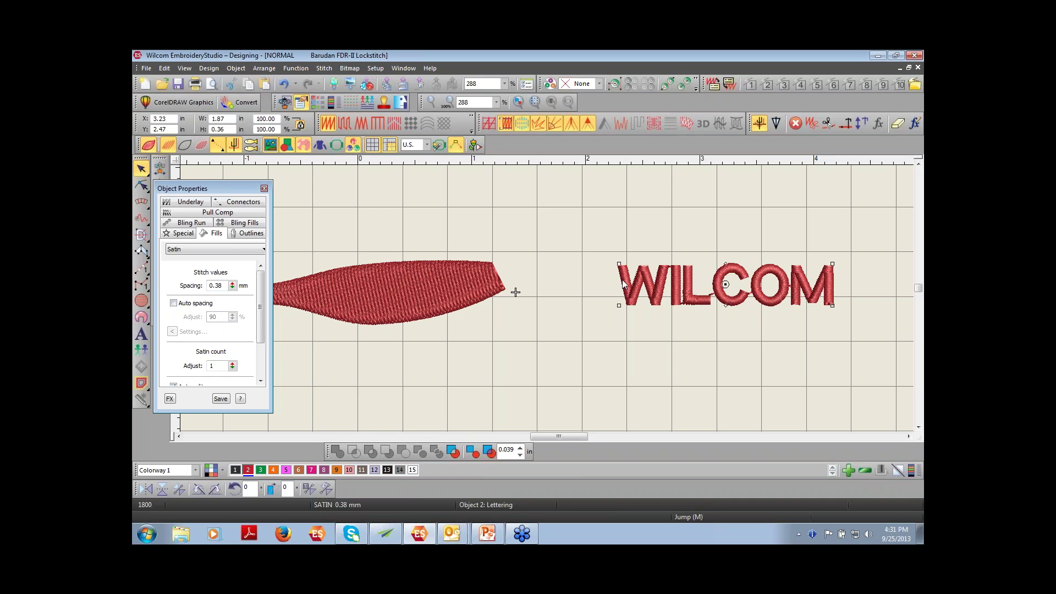
pyautogui.doubleClick(228, 288)
pyautogui.write('.20')
pyautogui.press('Return')
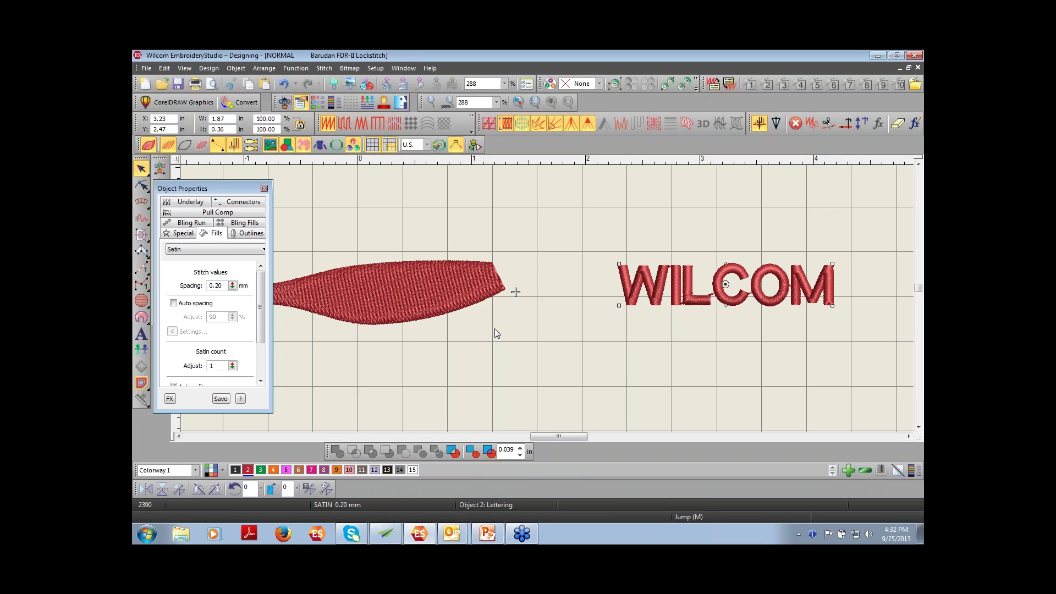
# Step: Turn off the realistic stitch view and examine the satin stitch lines of the letter W up close
pyautogui.press('b')
pyautogui.moveTo(617, 269); pyautogui.dragTo(632, 285)
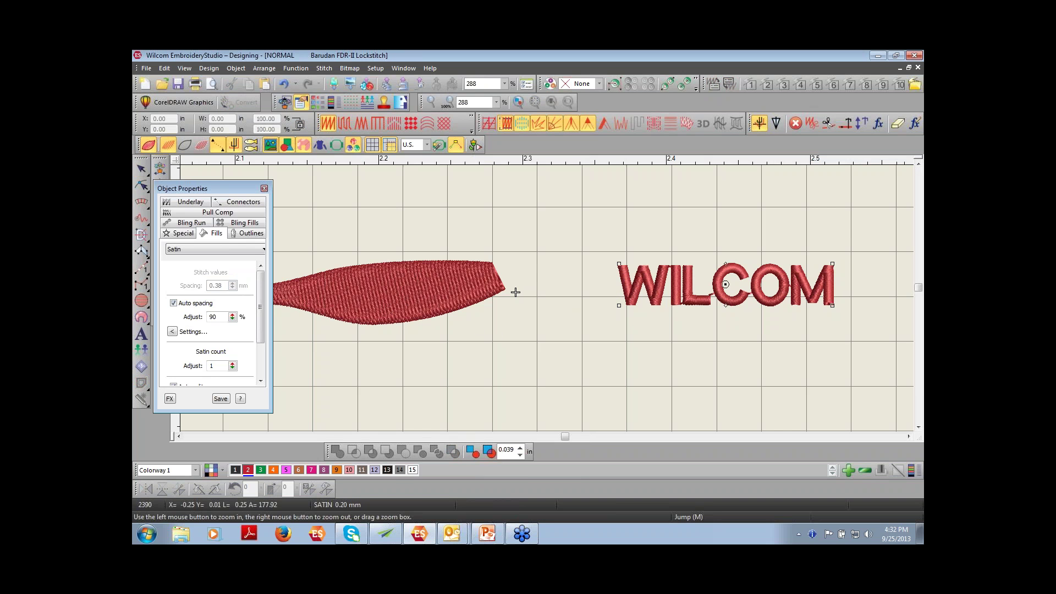
pyautogui.press('t')
pyautogui.click(586, 332)
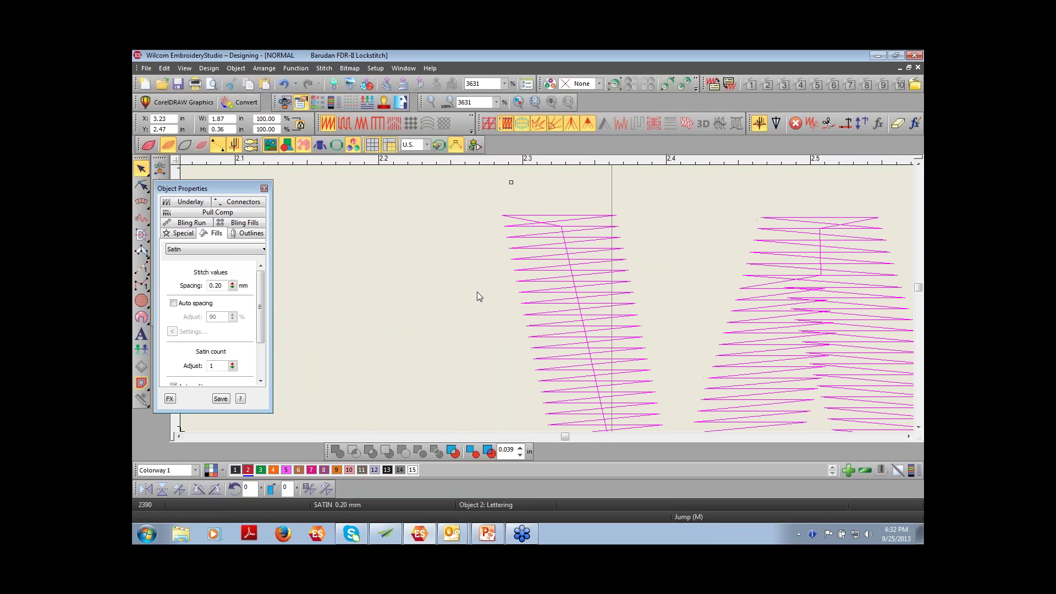
pyautogui.press('Escape')
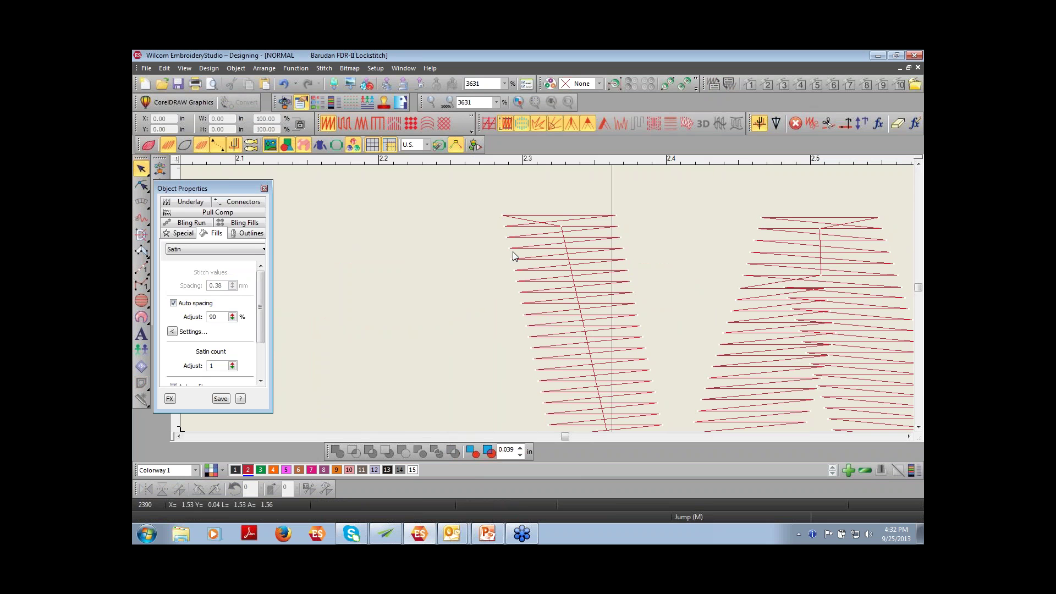
# Step: Set the satin stitch spacing of the WILCOM lettering to 1.00 mm
pyautogui.click(581, 308)
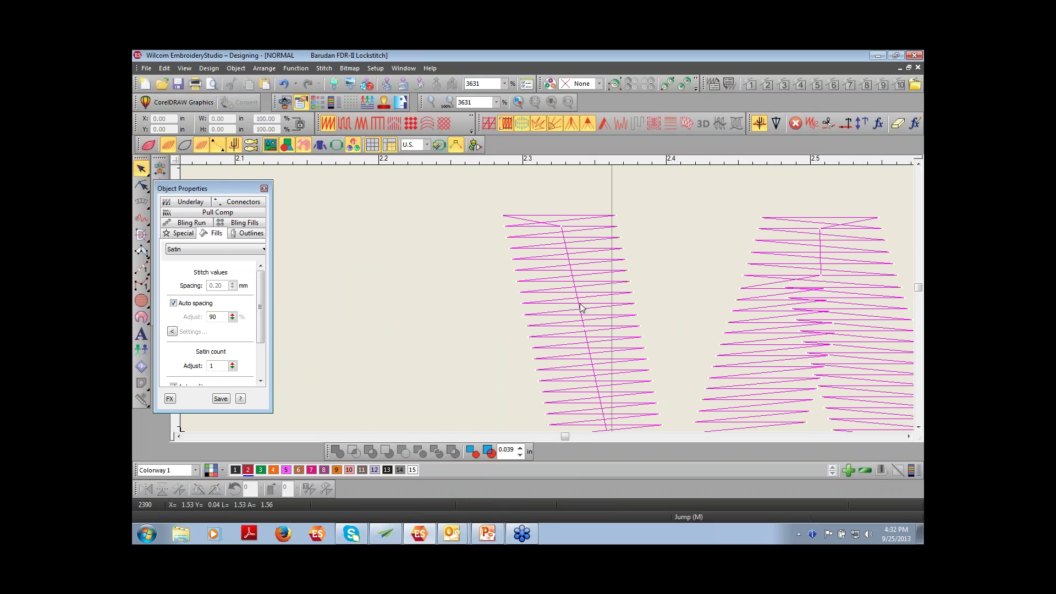
pyautogui.moveTo(227, 286); pyautogui.dragTo(197, 282)
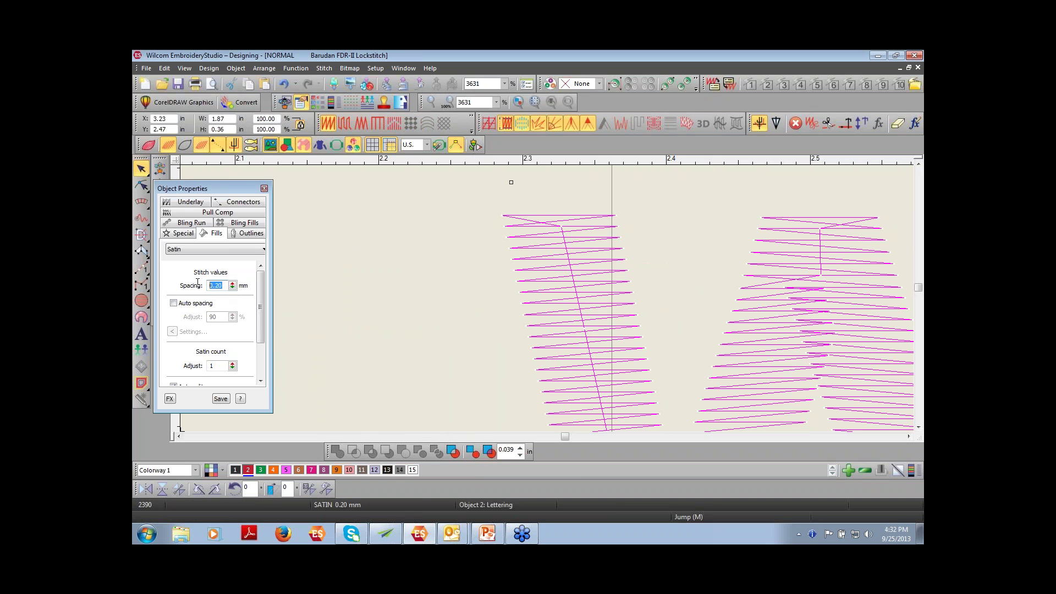
pyautogui.write('1.00')
pyautogui.press('Return')
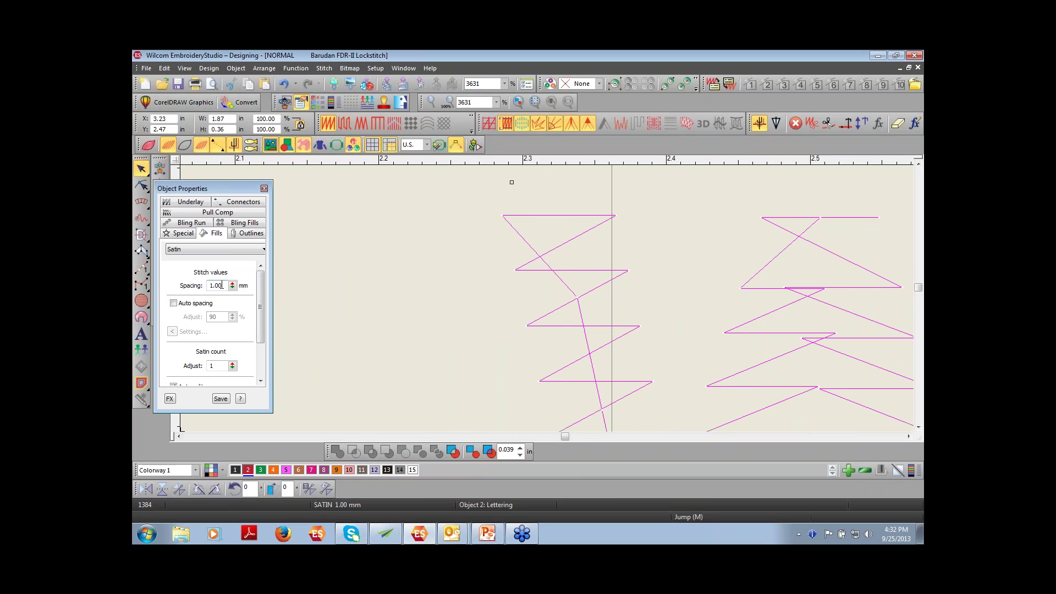
# Step: Turn on auto spacing for the WILCOM lettering's satin fill
pyautogui.press('0')
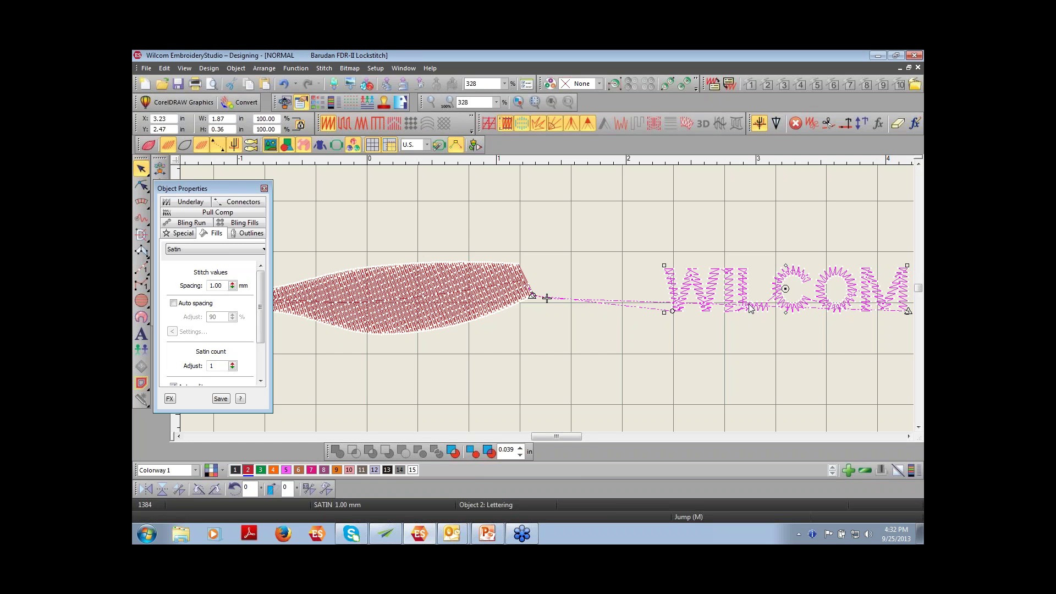
pyautogui.click(173, 303)
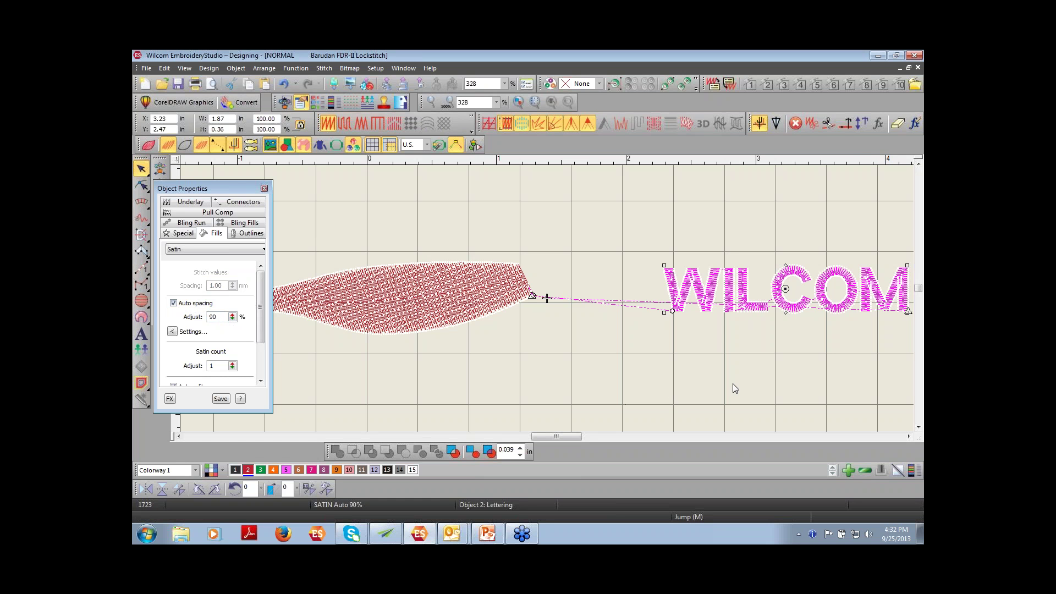
pyautogui.keyDown('ctrl'); pyautogui.scroll(-1, 731, 387); pyautogui.keyUp('ctrl')
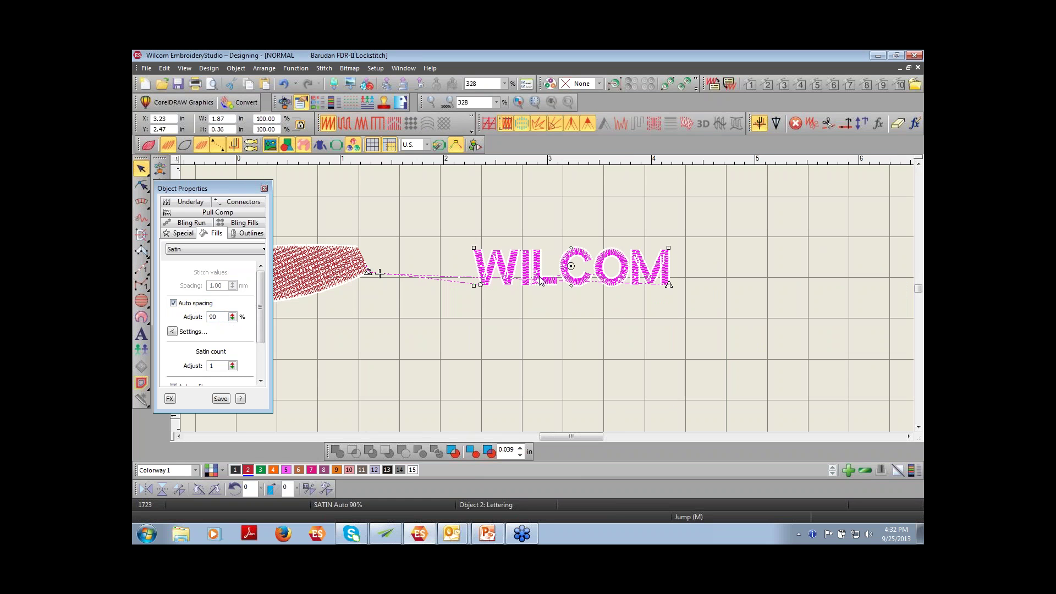
# Step: Move the tatami-filled shape so that it sits directly below the WILCOM lettering
pyautogui.click(328, 290)
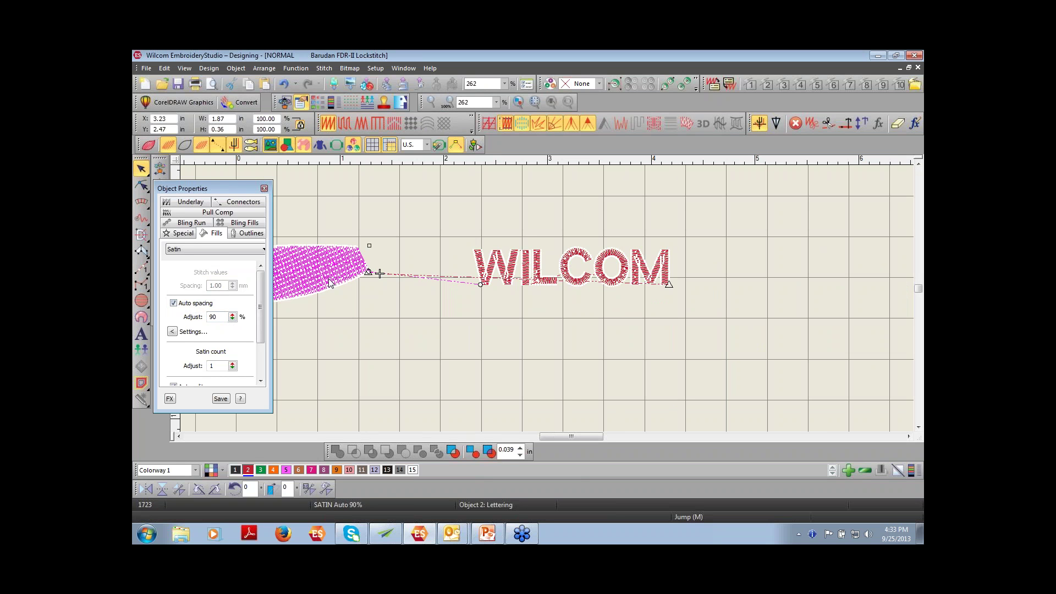
pyautogui.moveTo(327, 290); pyautogui.dragTo(629, 357)
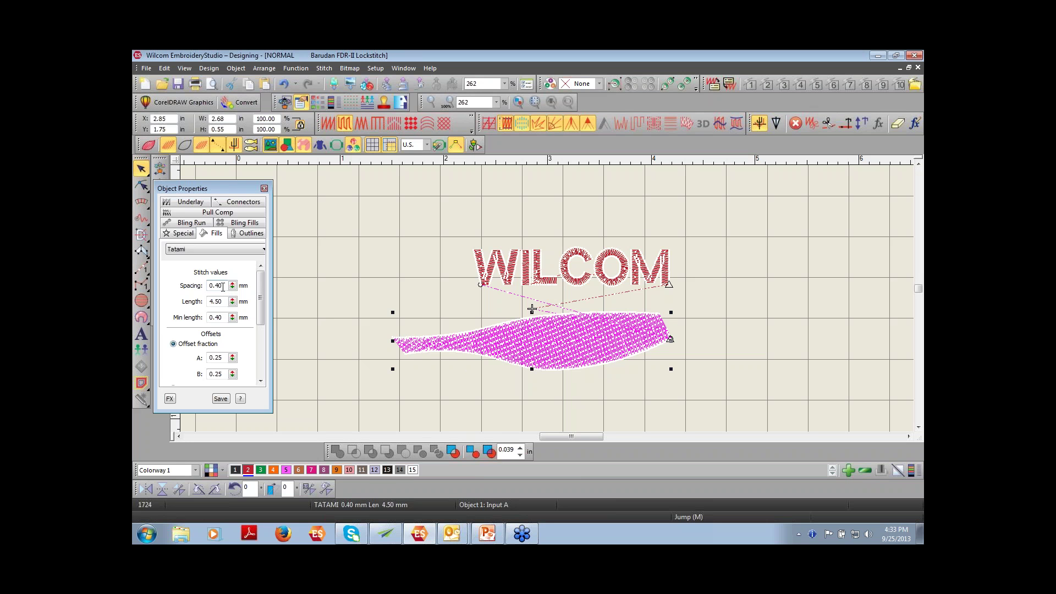
pyautogui.click(445, 376)
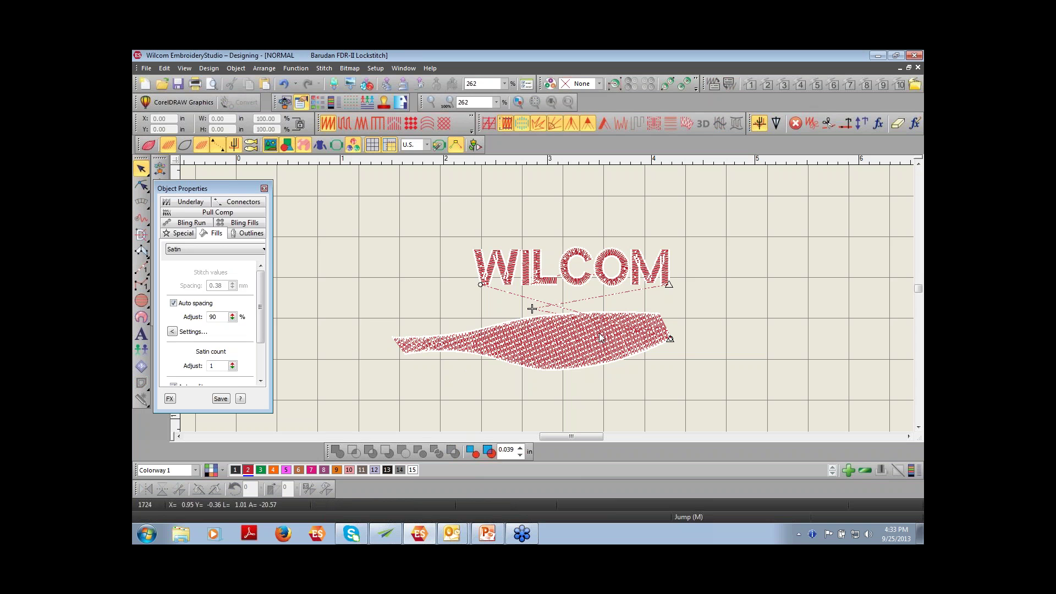
# Step: Set the stitch spacing of the tatami-filled shape to 1.00 mm
pyautogui.click(597, 353)
pyautogui.moveTo(226, 286); pyautogui.dragTo(199, 290)
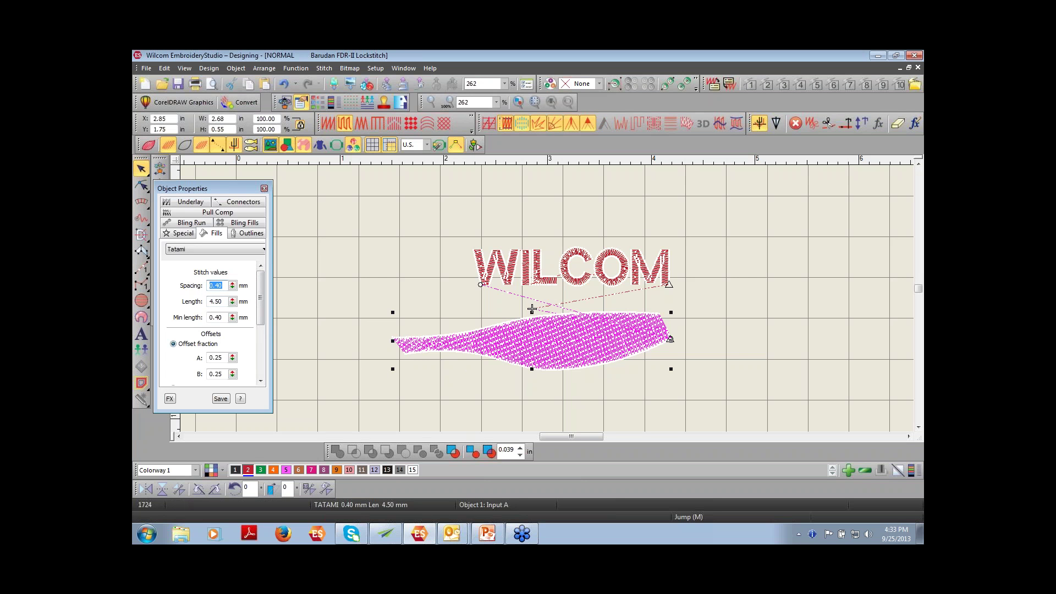
pyautogui.write('.0')
pyautogui.press('Return')
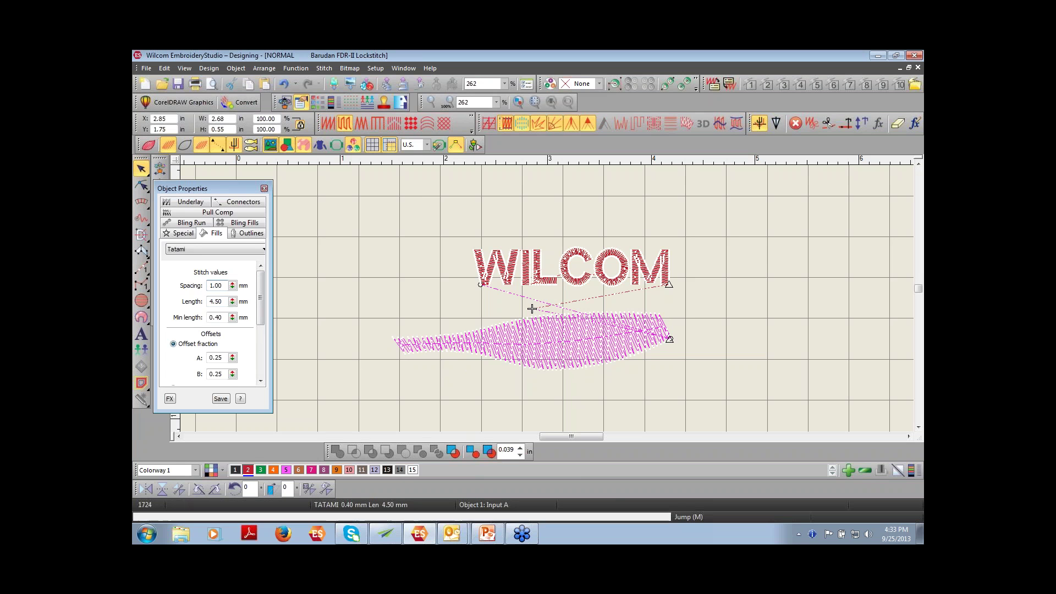
pyautogui.click(479, 414)
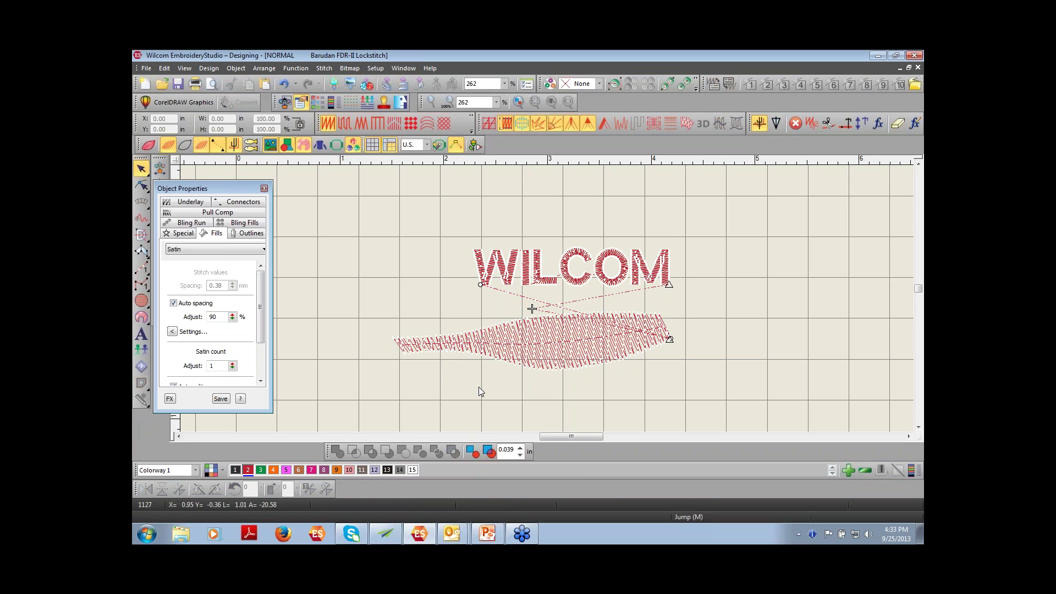
# Step: Set the tatami-filled shape's stitch spacing to 0.50 mm while viewing the stitches along its upper edge
pyautogui.press('b')
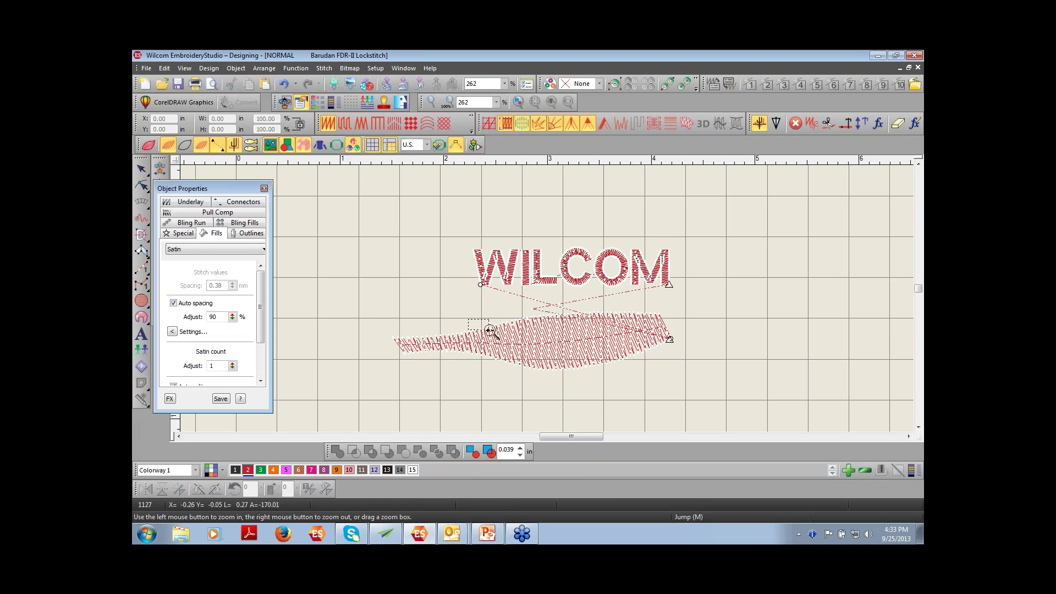
pyautogui.moveTo(468, 319); pyautogui.dragTo(525, 353)
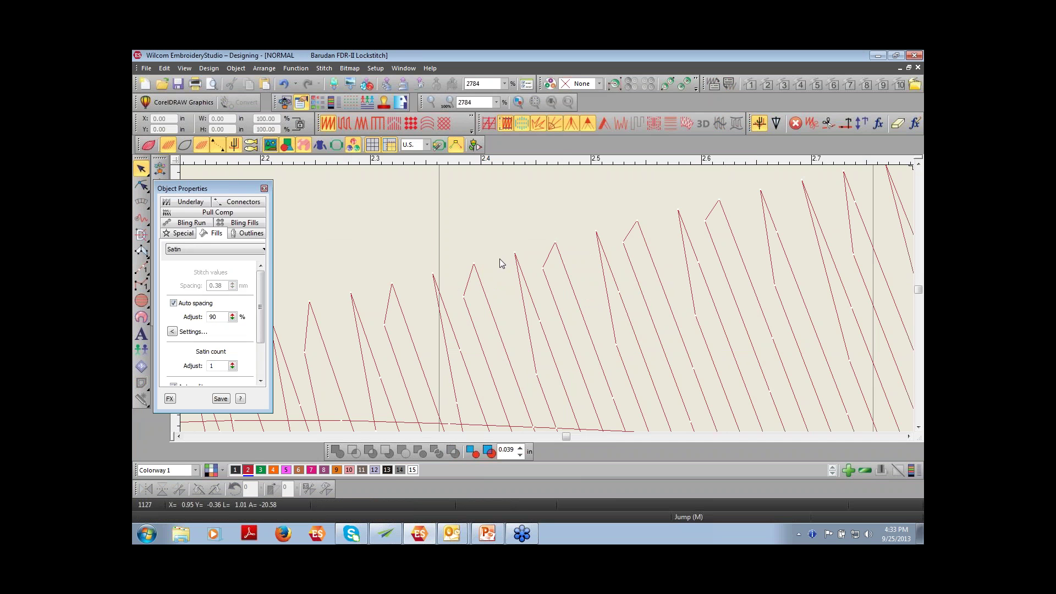
pyautogui.click(391, 344)
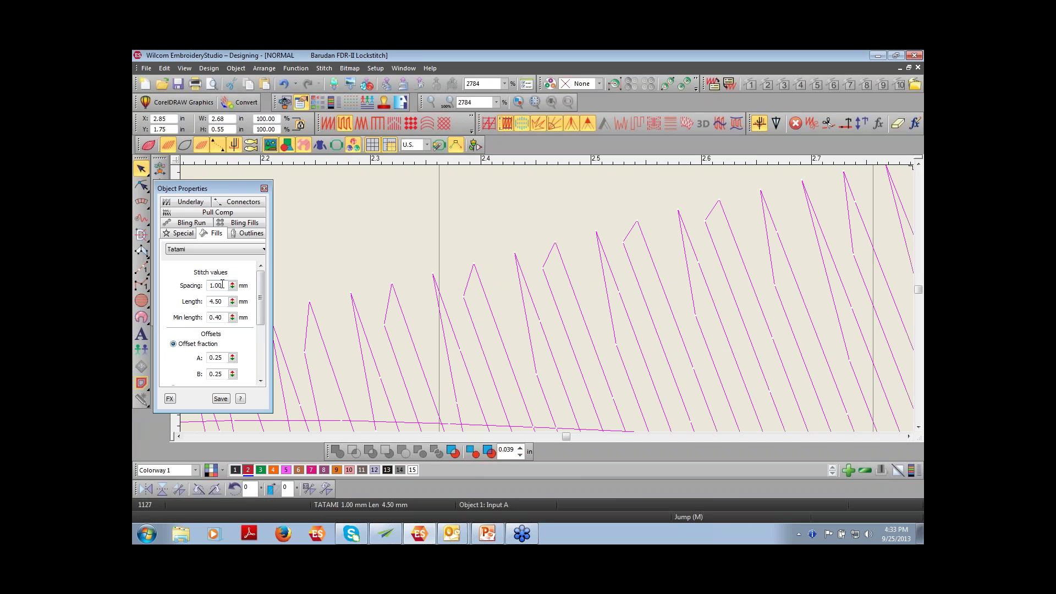
pyautogui.moveTo(222, 284); pyautogui.dragTo(196, 288)
pyautogui.write('0.5')
pyautogui.press('Return')
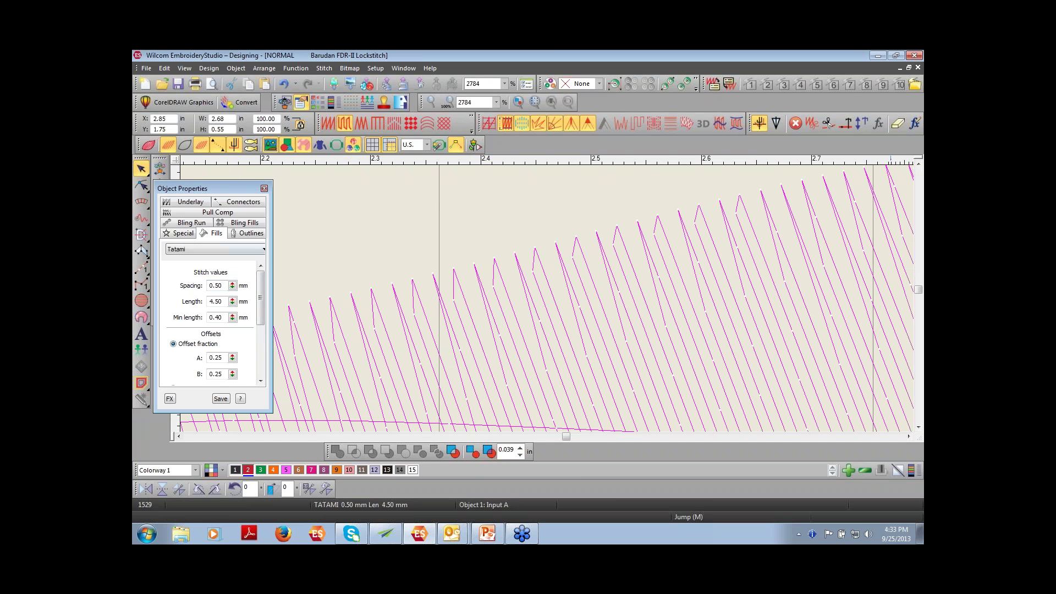
# Step: Open the pull compensation settings of the WILCOM lettering and show the object outlines in the design
pyautogui.press('0')
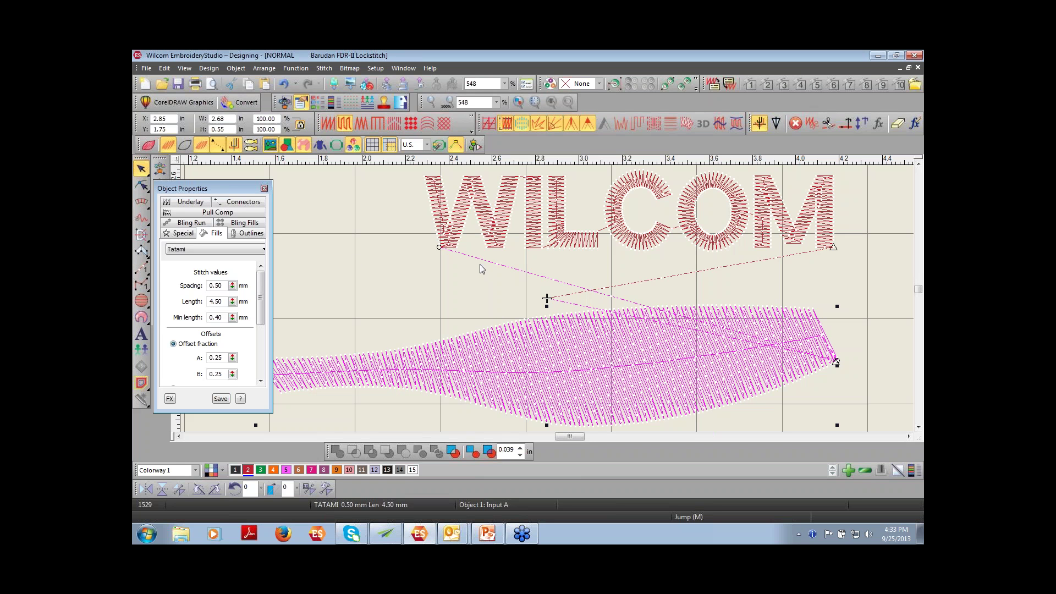
pyautogui.click(490, 250)
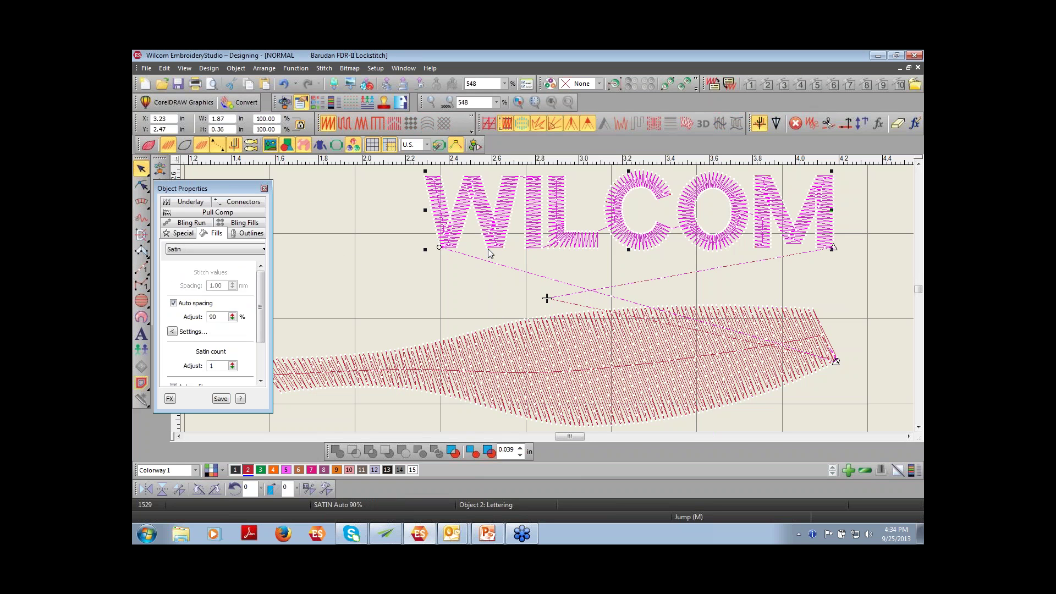
pyautogui.click(230, 214)
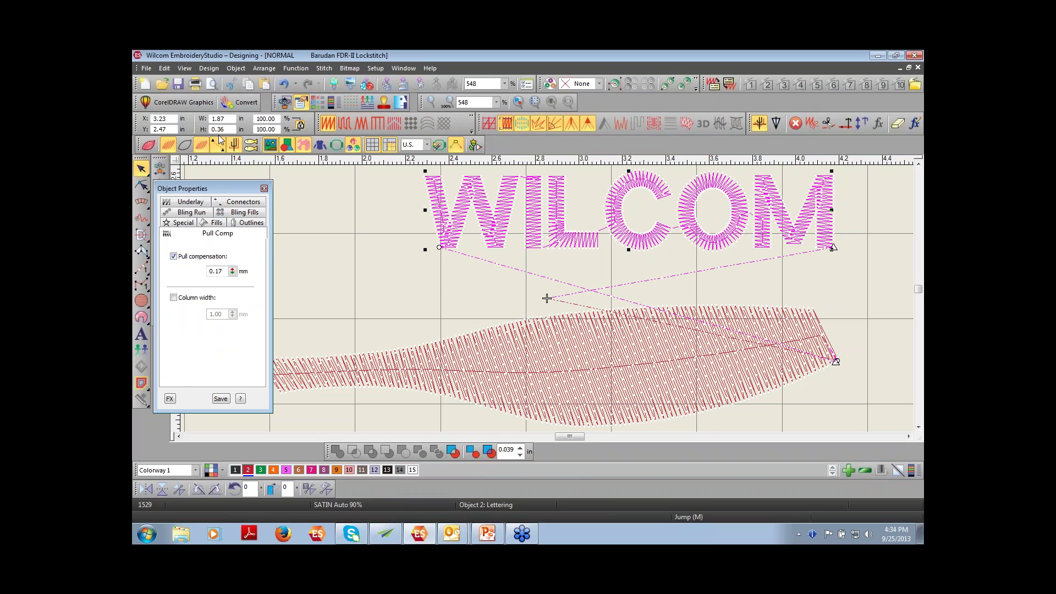
pyautogui.click(184, 149)
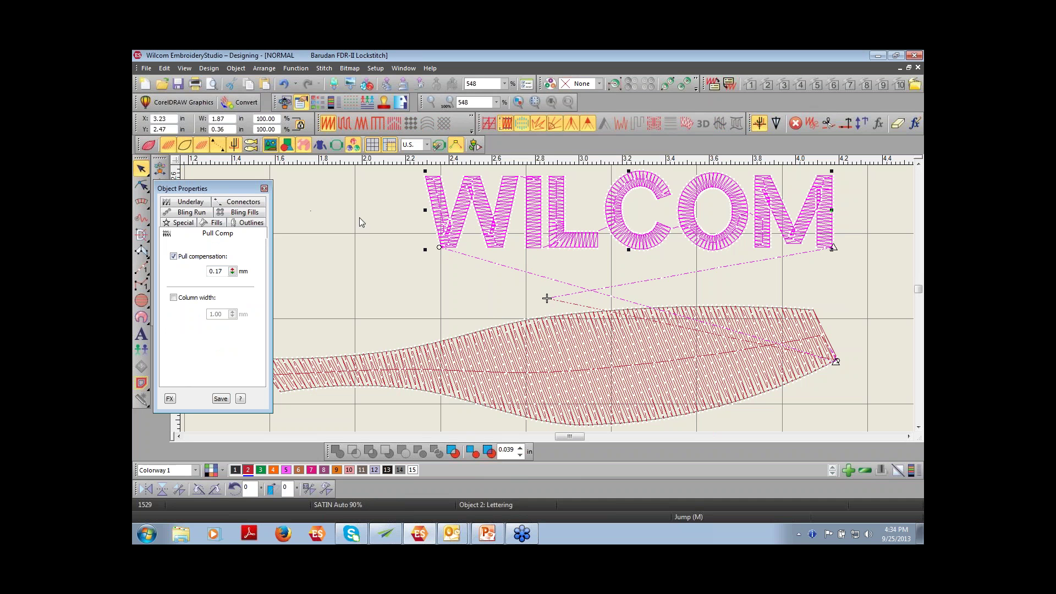
pyautogui.press('b')
pyautogui.moveTo(415, 174); pyautogui.dragTo(669, 265)
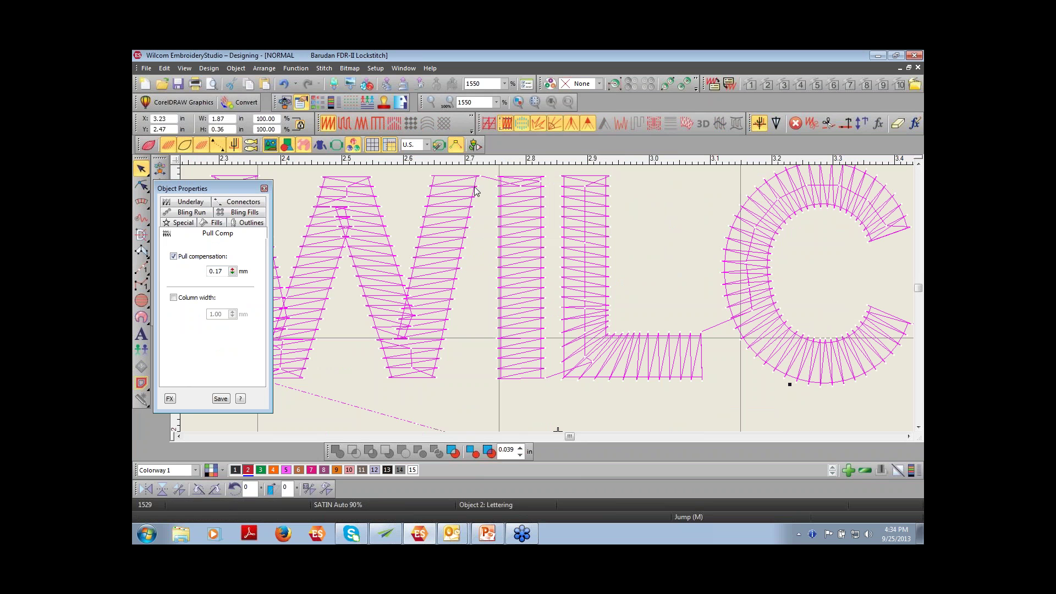
pyautogui.click(473, 328)
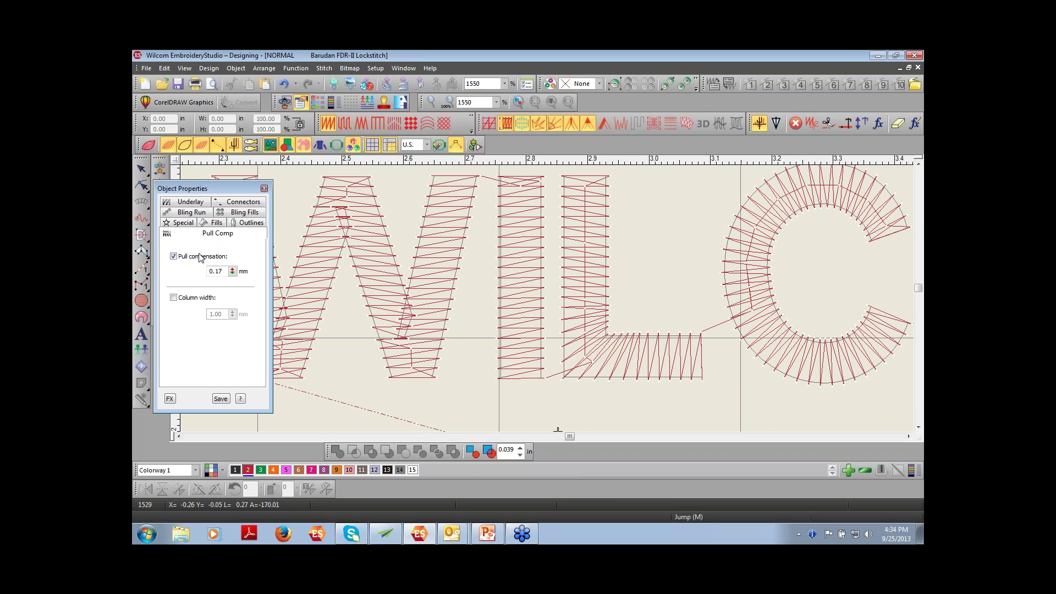
# Step: Set the WILCOM lettering's pull compensation to 0.50 mm
pyautogui.click(447, 308)
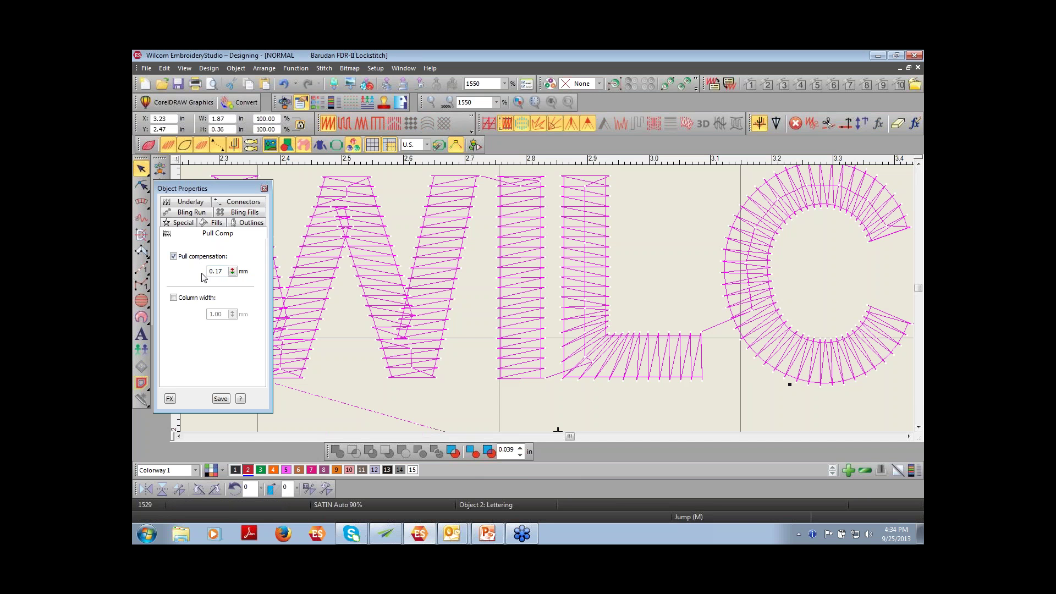
pyautogui.moveTo(225, 271); pyautogui.dragTo(199, 261)
pyautogui.write('.5')
pyautogui.press('Return')
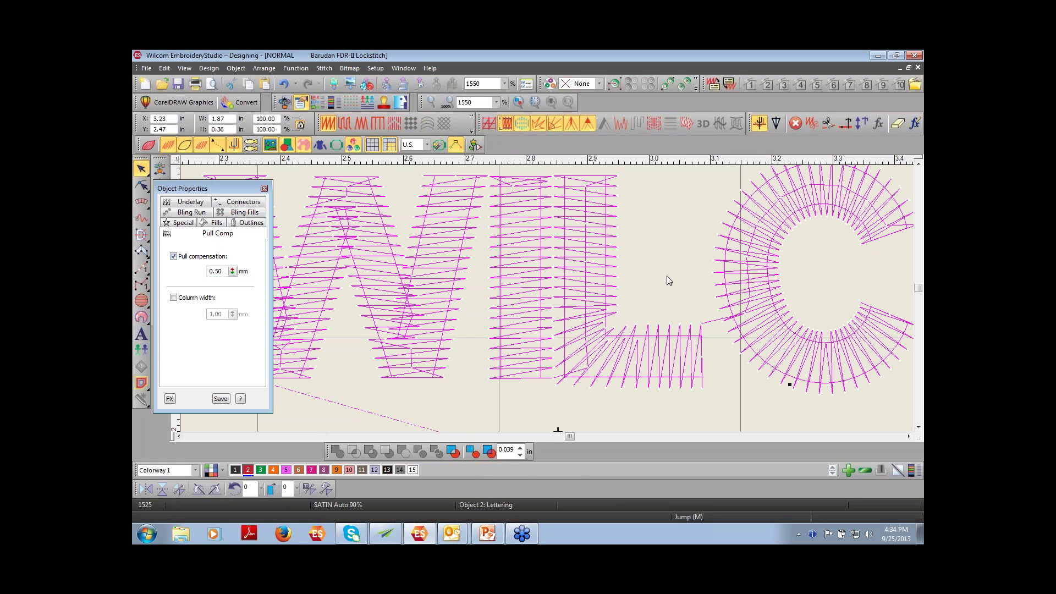
pyautogui.press('0')
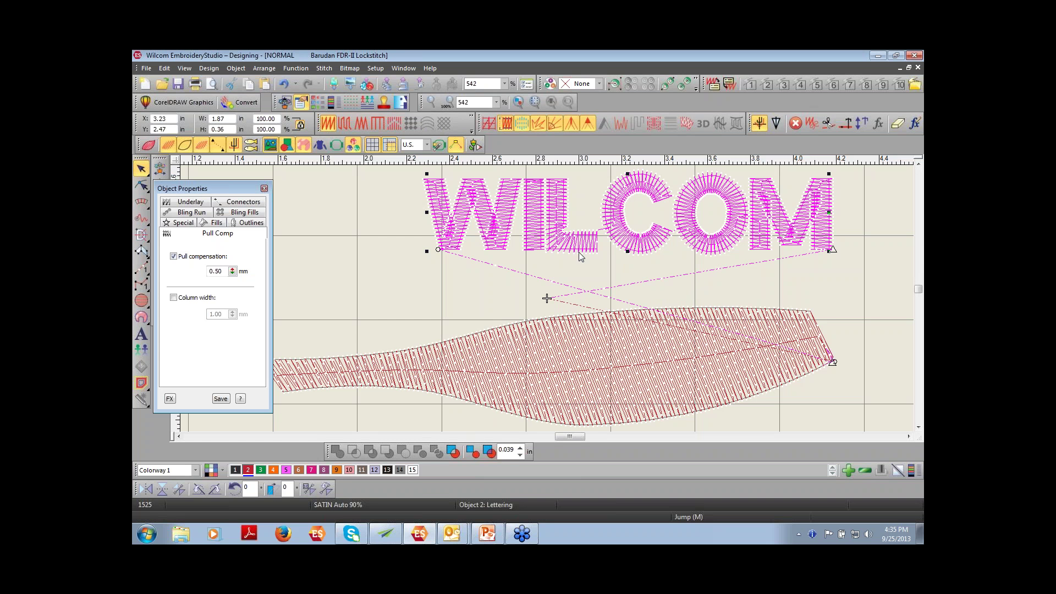
# Step: Travel through the stitch sequence at the end of the lettering to examine how the last column of the M sews out
pyautogui.click(546, 298)
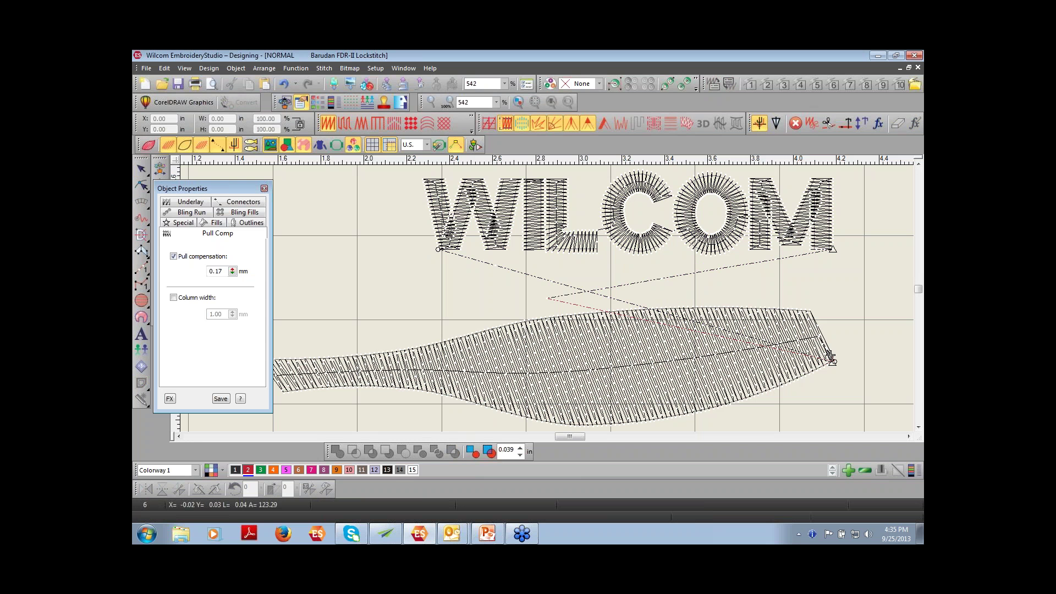
pyautogui.press('Home')
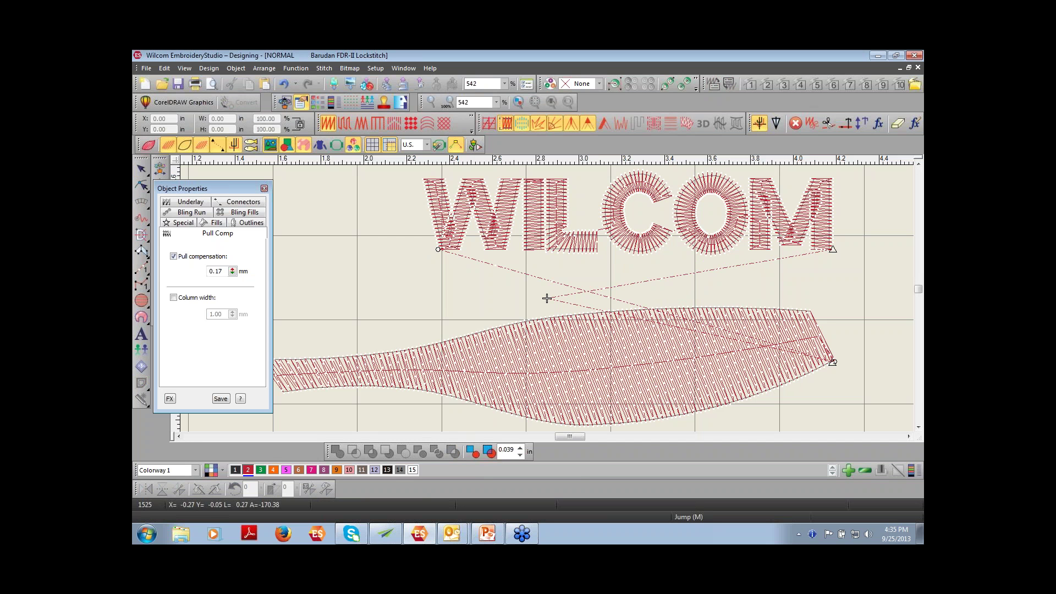
pyautogui.press('End')
pyautogui.press('Left')
pyautogui.press('Left')
pyautogui.press('Left')
pyautogui.press('Left')
pyautogui.press('Left')
pyautogui.press('Left')
pyautogui.press('Left')
pyautogui.press('Left')
pyautogui.press('Left')
pyautogui.press('Left')
pyautogui.press('Left')
pyautogui.press('Left')
pyautogui.press('Left')
pyautogui.press('Left')
pyautogui.press('Left')
pyautogui.press('Left')
pyautogui.press('Left')
pyautogui.press('Left')
pyautogui.press('Left')
pyautogui.press('Left')
pyautogui.press('Left')
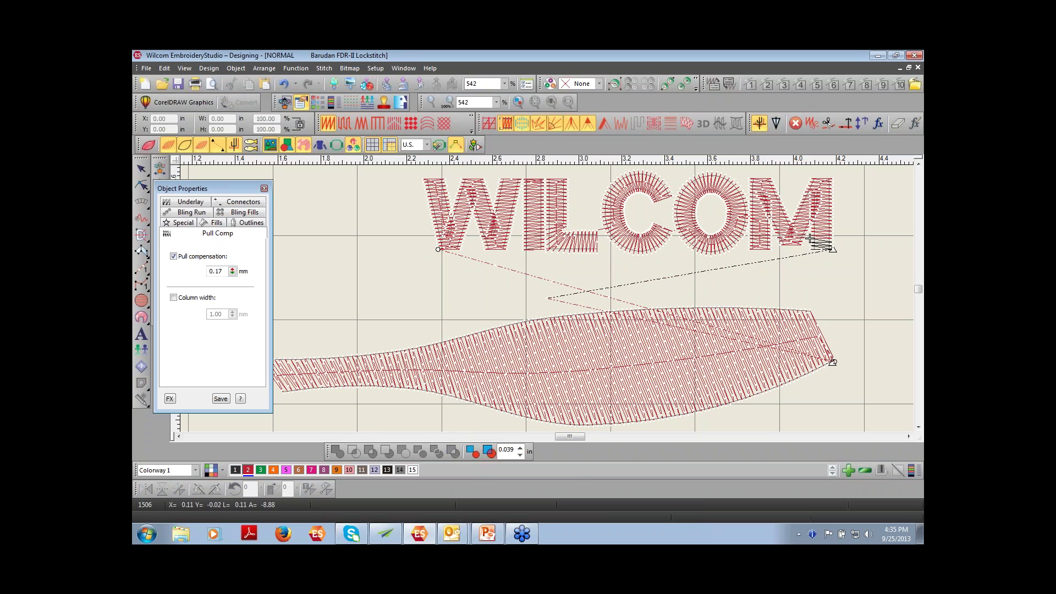
pyautogui.press('Right')
pyautogui.press('Right')
pyautogui.press('Right')
pyautogui.press('Right')
pyautogui.press('Right')
pyautogui.press('Right')
pyautogui.press('Right')
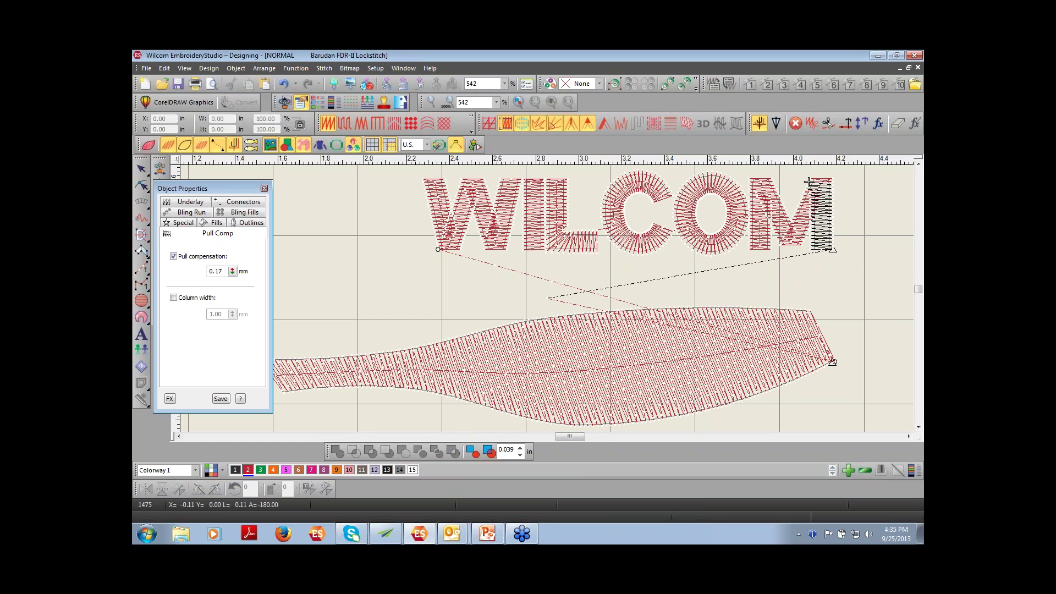
pyautogui.press('Right')
pyautogui.press('Right')
pyautogui.press('Right')
pyautogui.press('Right')
pyautogui.press('Right')
pyautogui.press('Right')
pyautogui.press('Right')
pyautogui.press('Right')
pyautogui.press('Right')
pyautogui.press('Right')
pyautogui.press('Right')
pyautogui.press('Right')
pyautogui.press('Right')
pyautogui.press('Right')
pyautogui.press('Right')
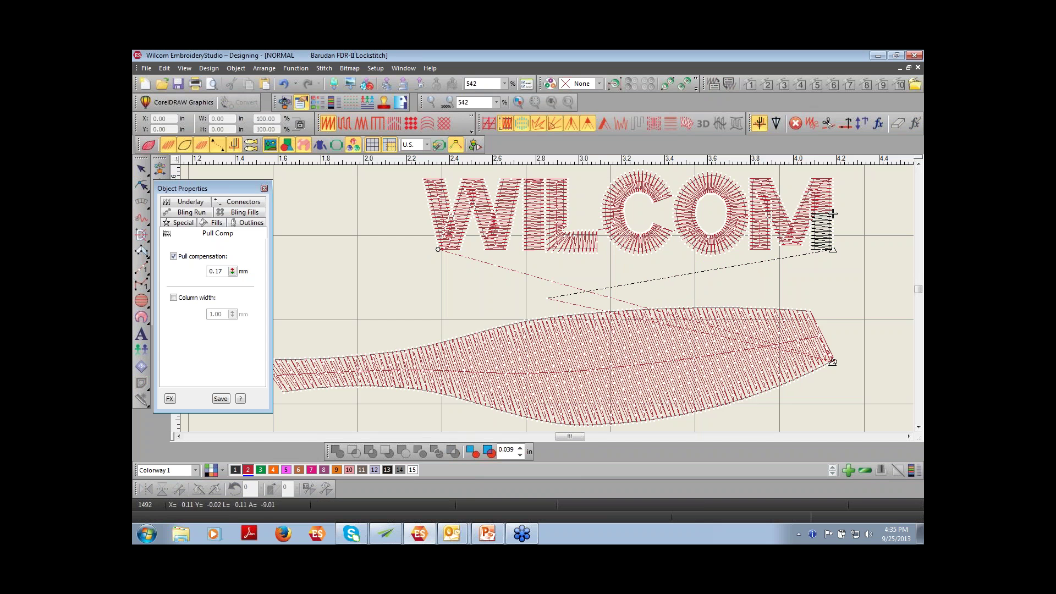
pyautogui.press('Right')
pyautogui.press('Right')
pyautogui.press('Right')
pyautogui.press('Right')
pyautogui.press('Right')
pyautogui.press('Right')
pyautogui.press('Right')
pyautogui.press('Right')
pyautogui.press('Right')
pyautogui.press('Right')
pyautogui.press('Right')
pyautogui.press('Right')
pyautogui.press('Right')
pyautogui.press('Right')
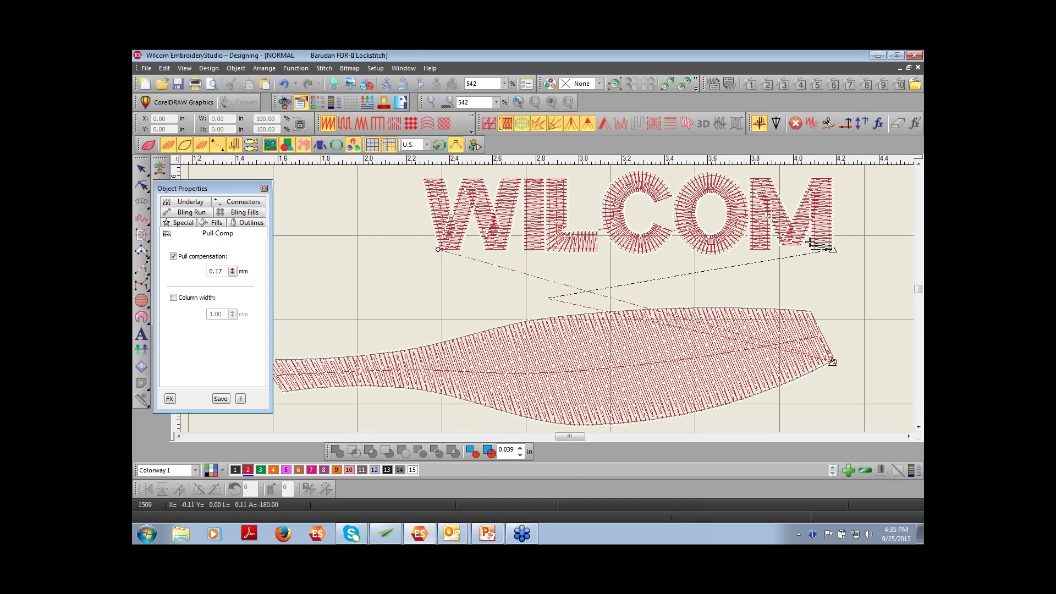
pyautogui.press('Right')
pyautogui.press('Right')
pyautogui.press('Right')
pyautogui.press('Right')
pyautogui.press('Right')
pyautogui.press('Right')
pyautogui.press('Right')
pyautogui.press('Right')
pyautogui.press('Right')
pyautogui.press('Right')
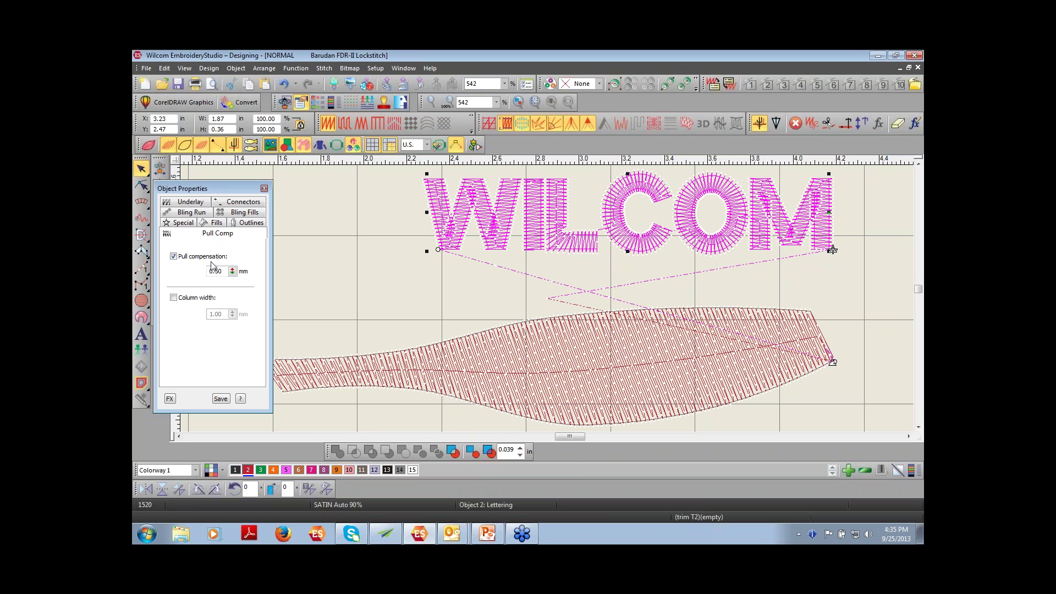
# Step: Set the pull compensation of the WILCOM lettering to 0.17 mm
pyautogui.moveTo(223, 271); pyautogui.dragTo(205, 271)
pyautogui.write('.17')
pyautogui.press('Return')
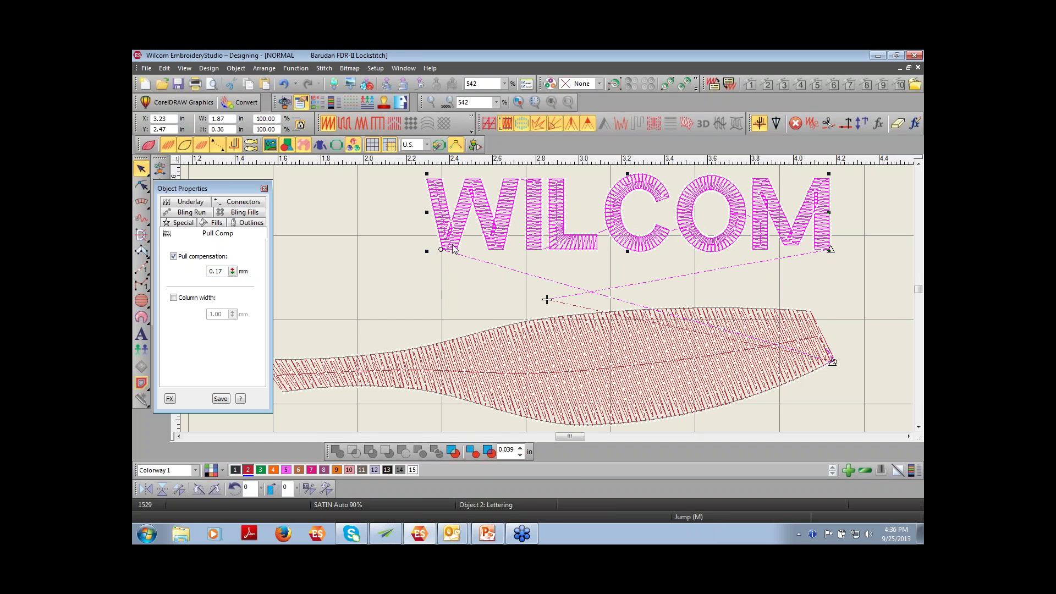
# Step: Change the lettering text from all capitals to "Wilcom" and update the object in the design
pyautogui.click(186, 223)
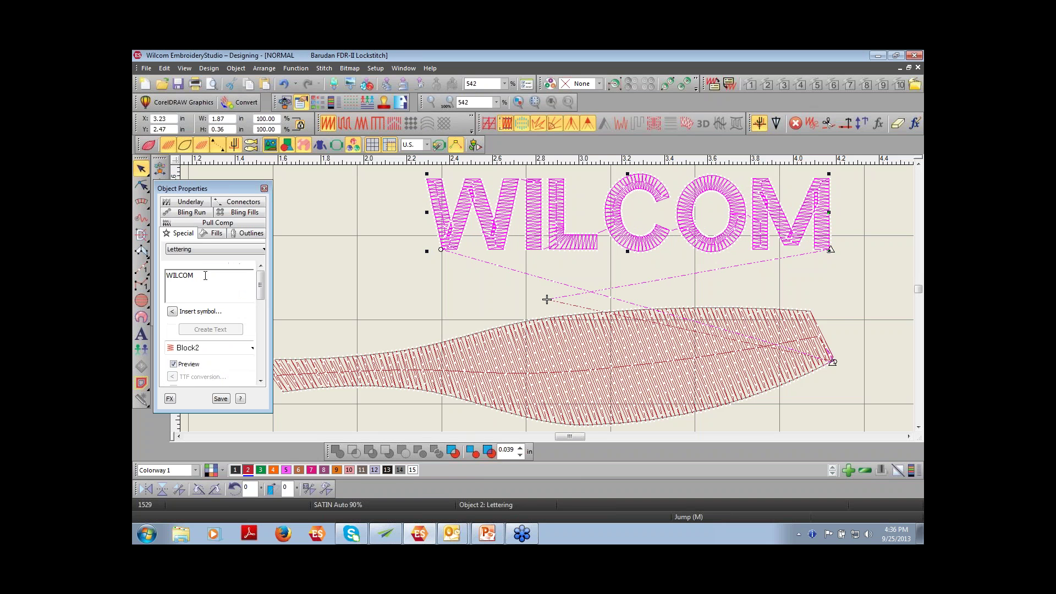
pyautogui.moveTo(176, 275); pyautogui.dragTo(198, 275)
pyautogui.write('ilcom')
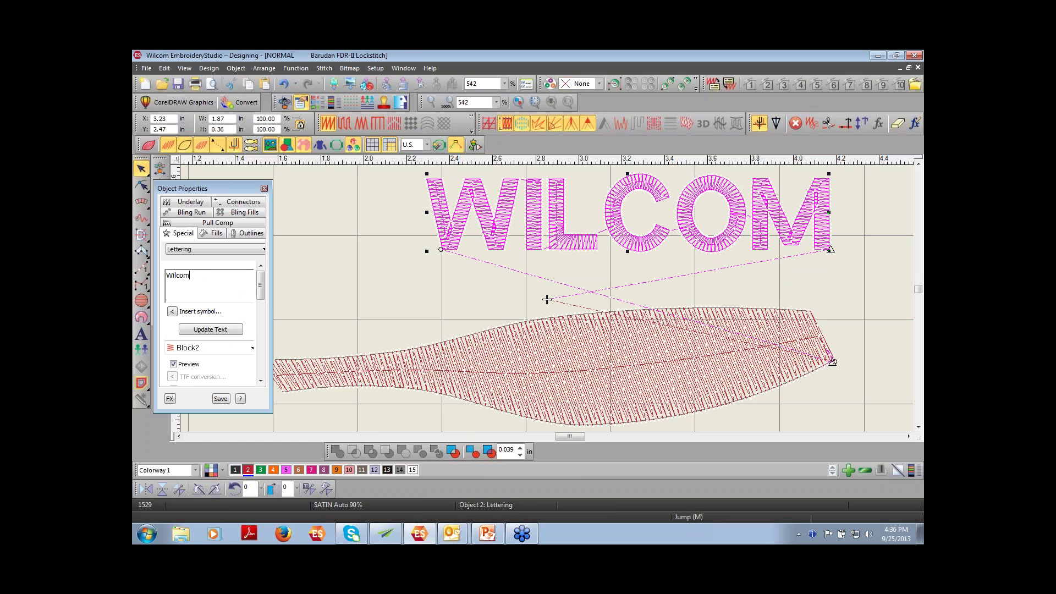
pyautogui.click(216, 329)
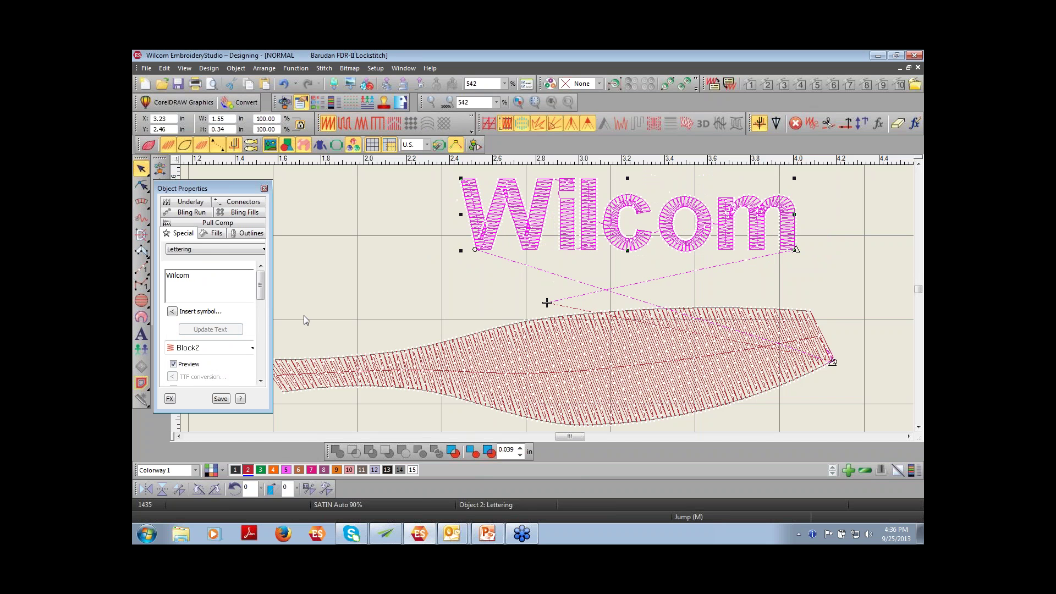
# Step: Set the height of the Wilcom lettering to 0.25 in
pyautogui.scroll(-3, 259, 303)
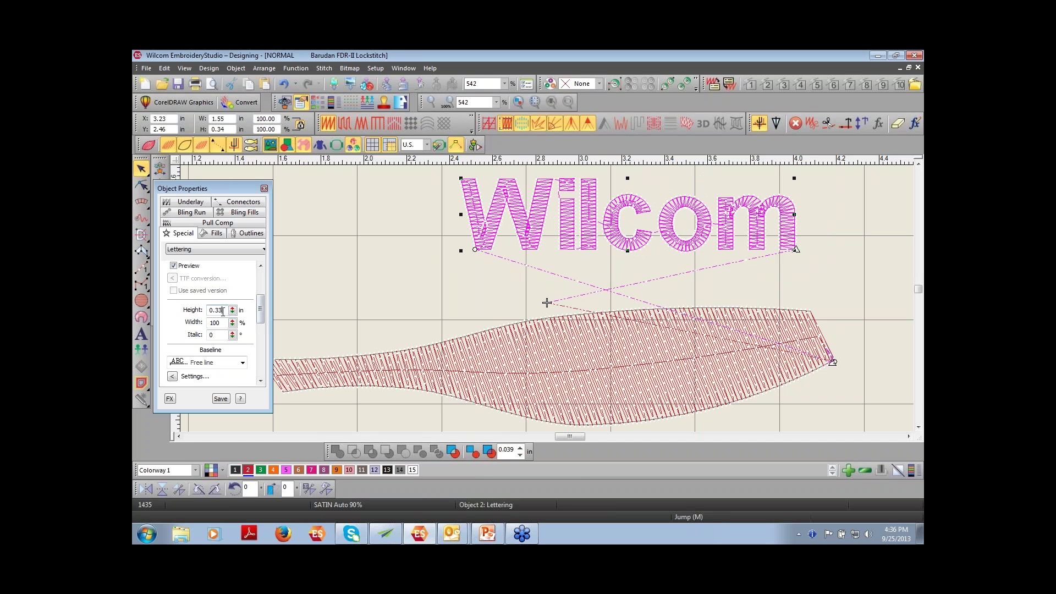
pyautogui.doubleClick(216, 310)
pyautogui.write('.25')
pyautogui.press('Return')
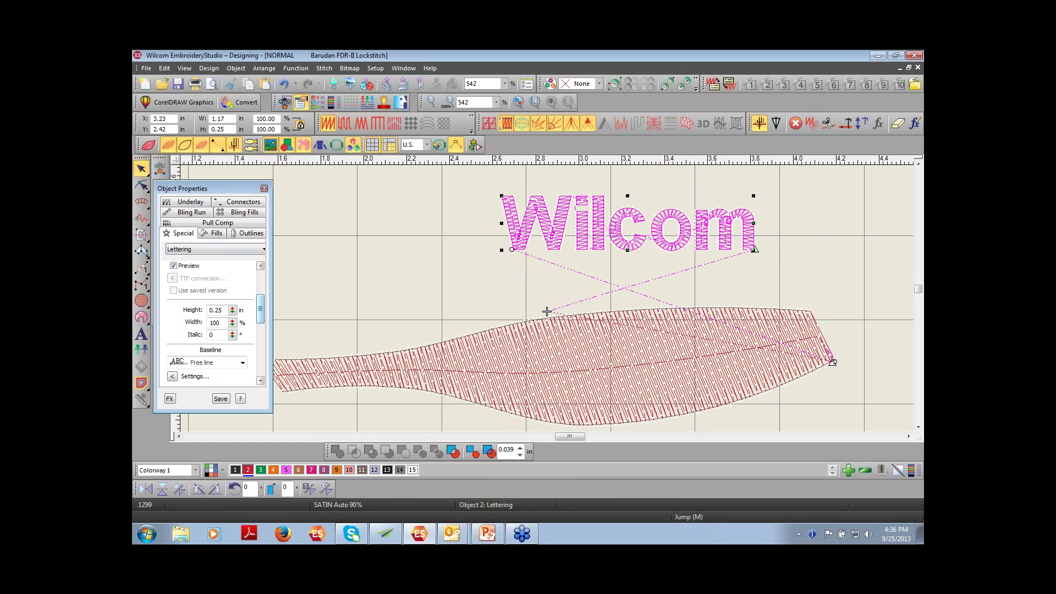
# Step: Set the pull compensation of the Wilcom lettering to 0.60 mm
pyautogui.scroll(4, 259, 264)
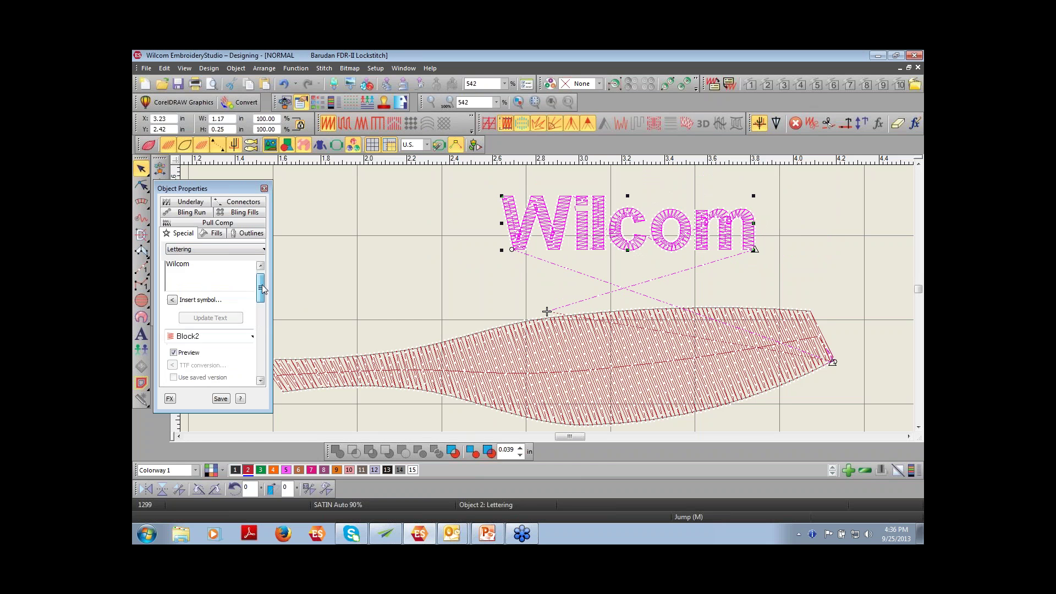
pyautogui.click(217, 222)
pyautogui.moveTo(225, 271); pyautogui.dragTo(192, 271)
pyautogui.write('.60')
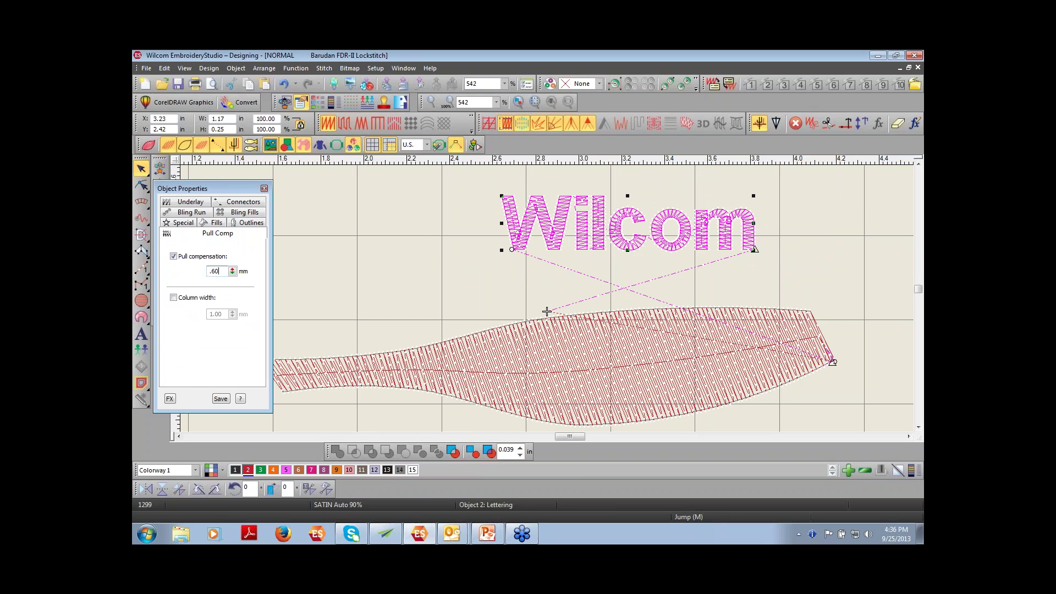
pyautogui.press('Return')
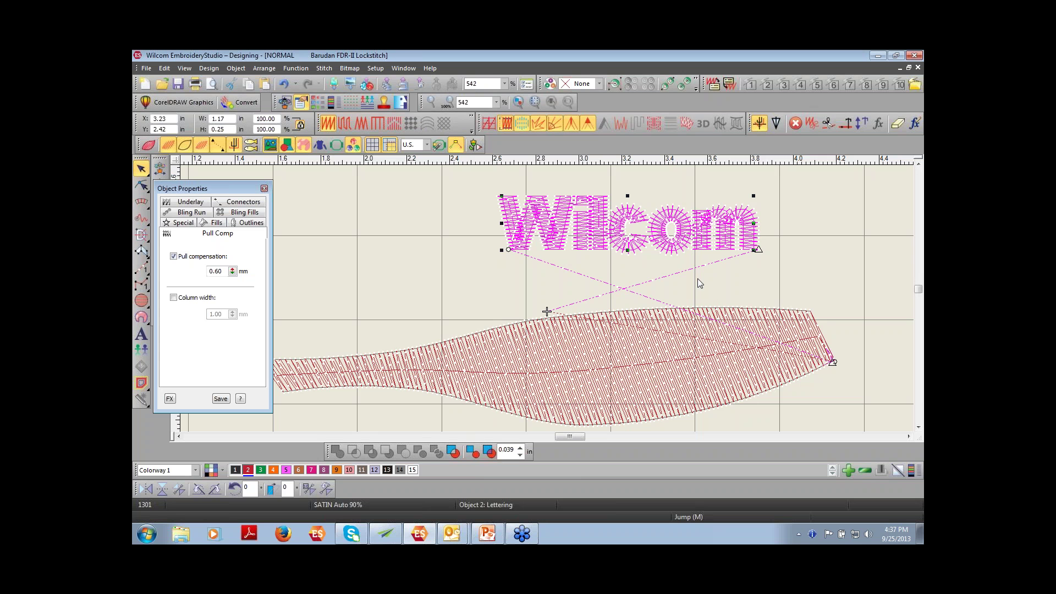
# Step: Examine the letters c, o and m up close with the lettering deselected, and measure the width of the opening inside the o
pyautogui.press('b')
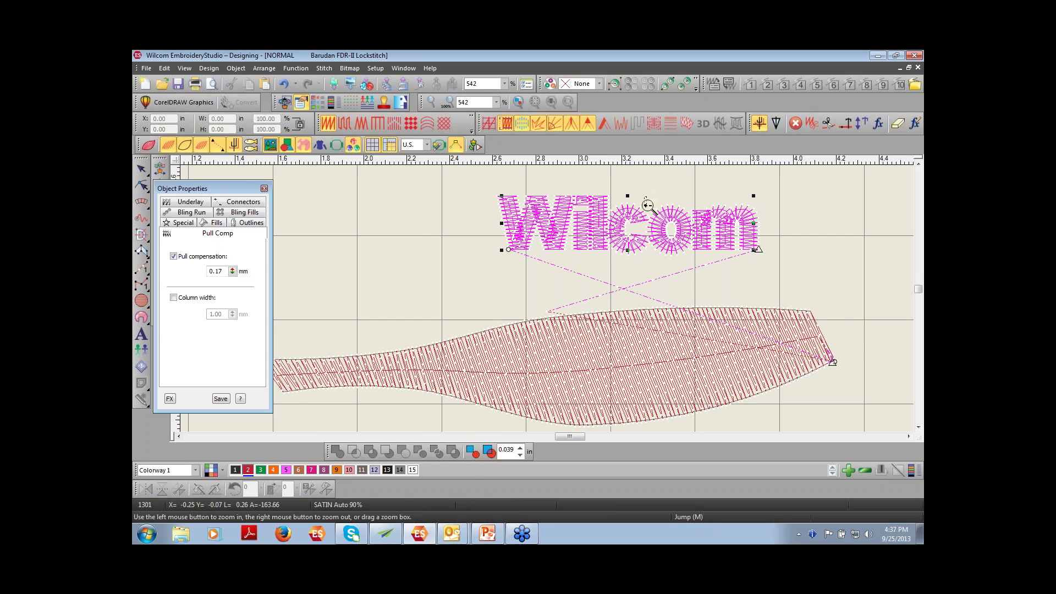
pyautogui.moveTo(644, 196); pyautogui.dragTo(697, 262)
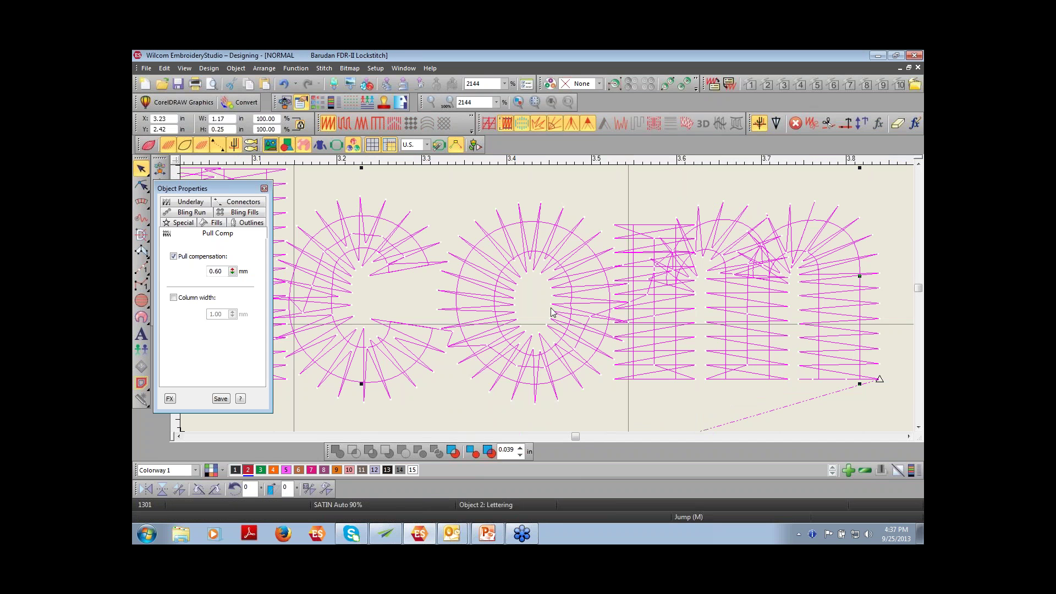
pyautogui.click(596, 394)
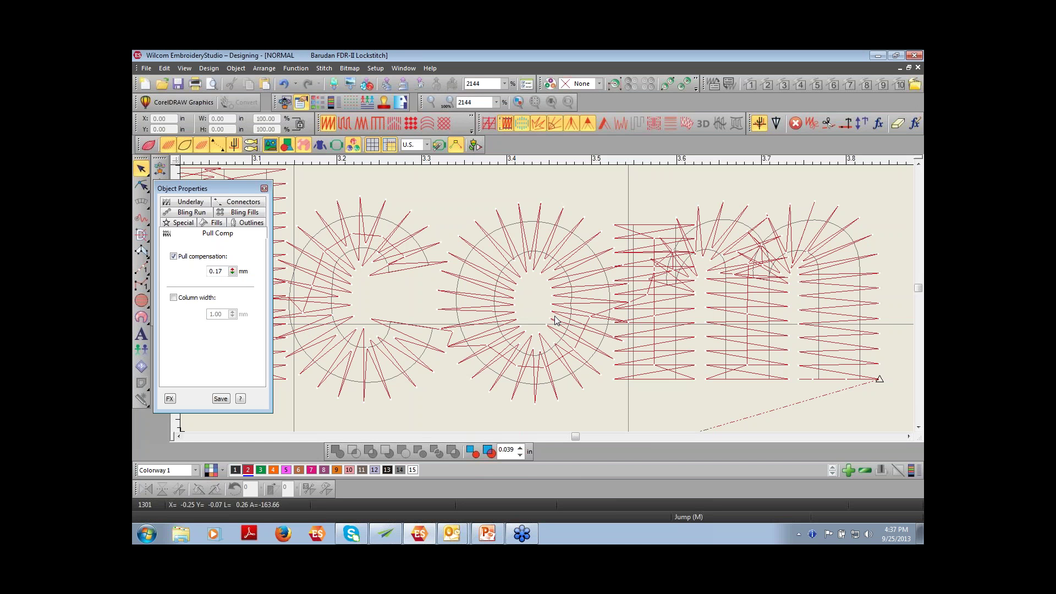
pyautogui.press('m')
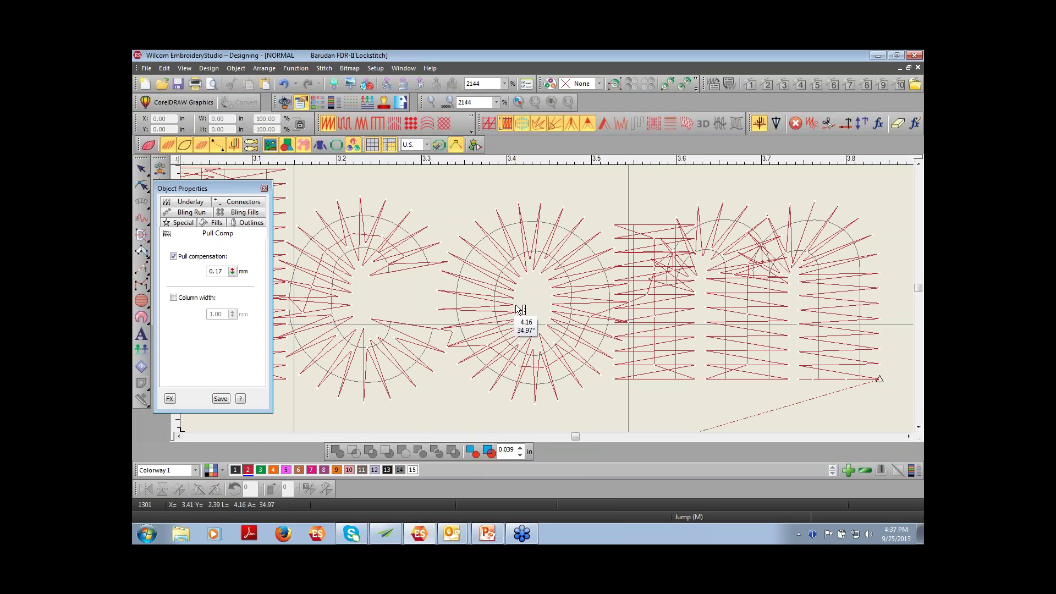
pyautogui.moveTo(515, 304); pyautogui.dragTo(550, 304)
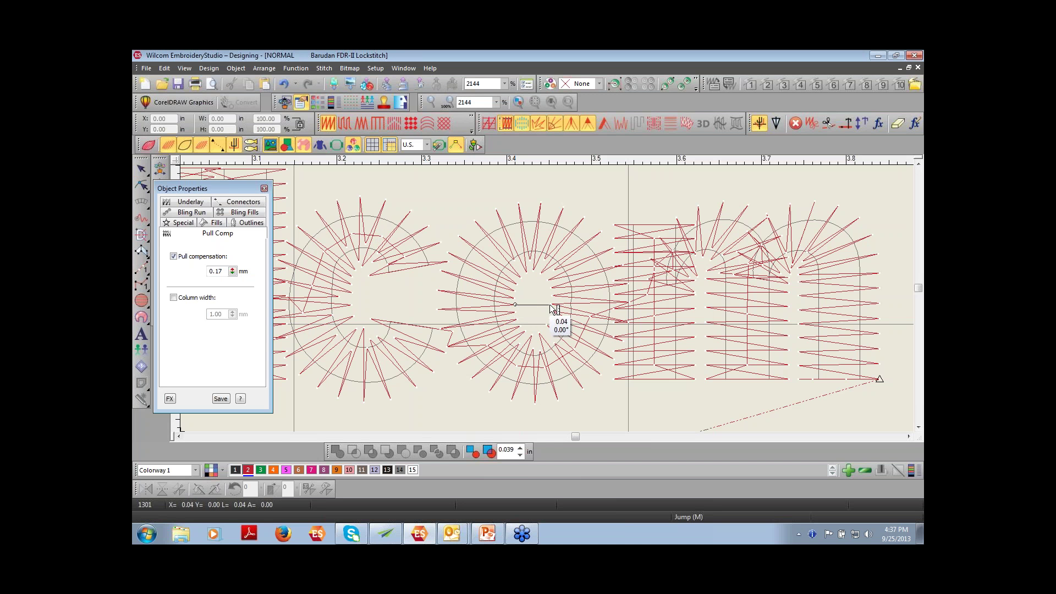
pyautogui.moveTo(552, 305); pyautogui.dragTo(561, 400)
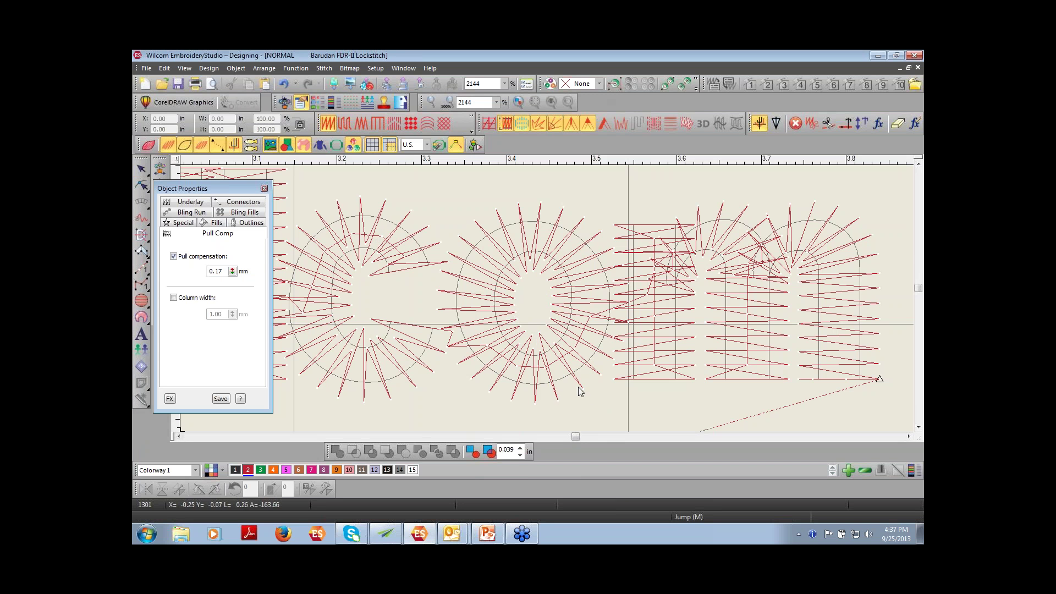
# Step: Switch the measurement units to Metric and measure the opening inside the o again
pyautogui.click(427, 145)
pyautogui.click(412, 156)
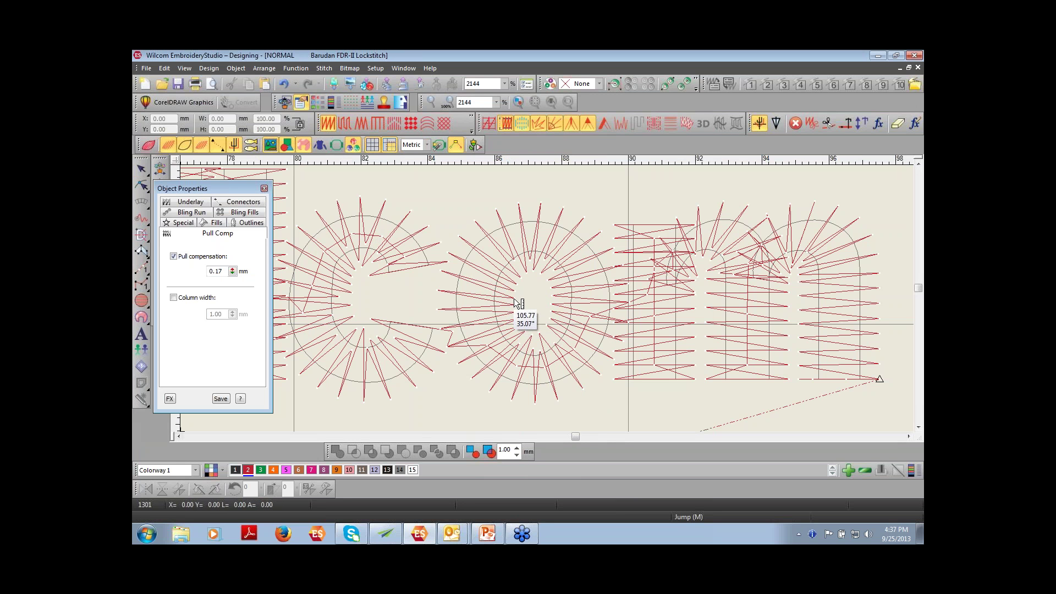
pyautogui.moveTo(513, 298); pyautogui.dragTo(552, 298)
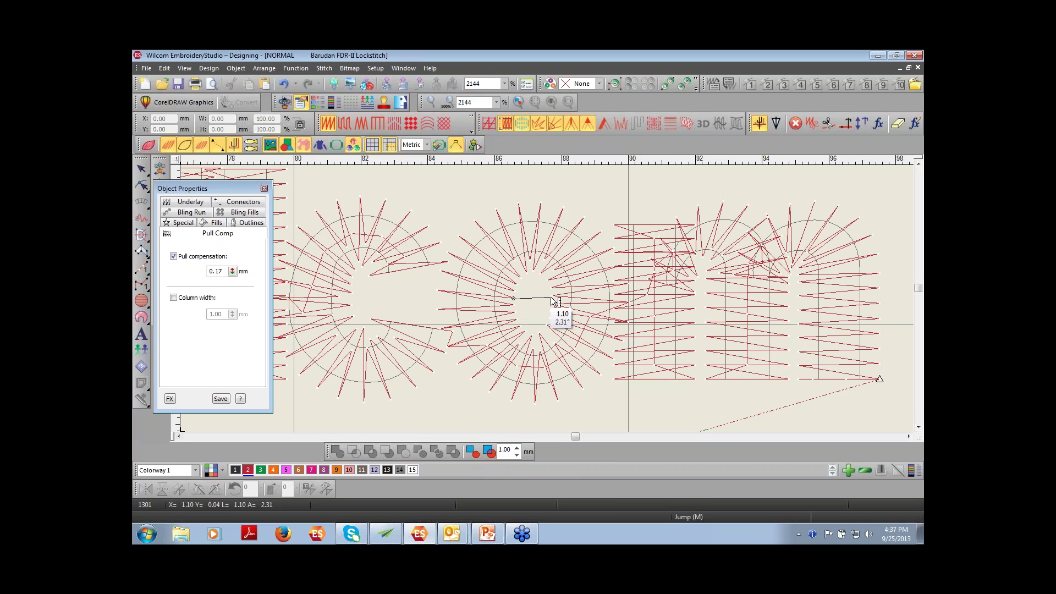
pyautogui.press('Escape')
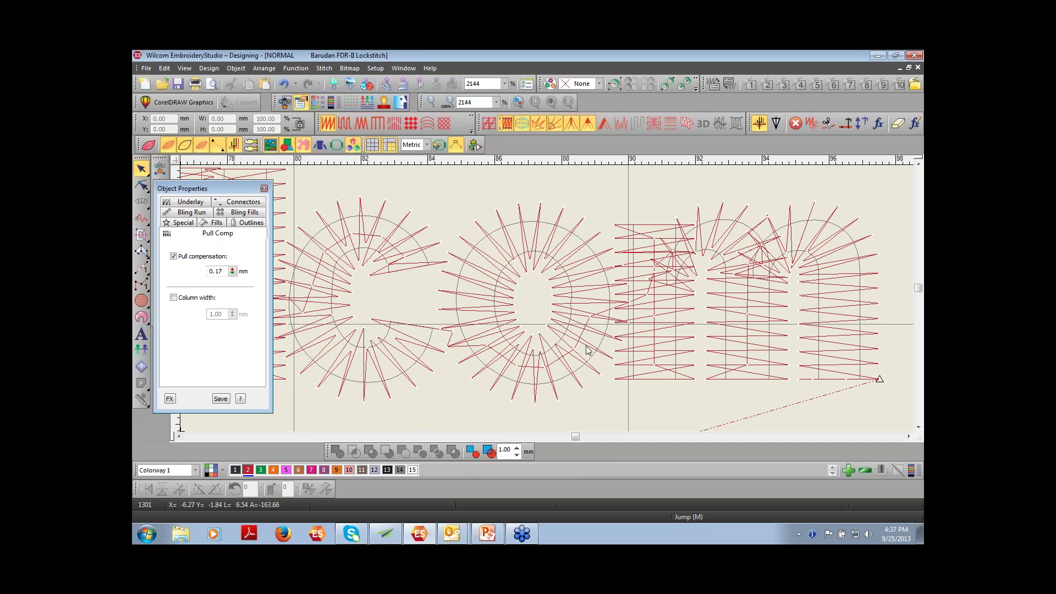
# Step: Set the pull compensation of the Wilcom lettering to 1.00 mm
pyautogui.doubleClick(208, 271)
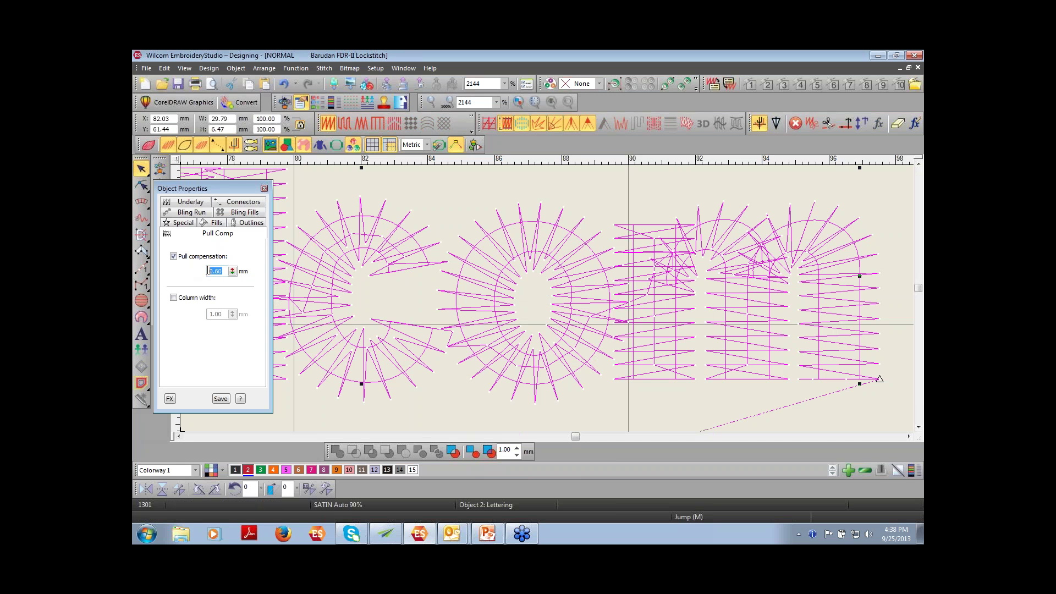
pyautogui.write('1.00')
pyautogui.press('Return')
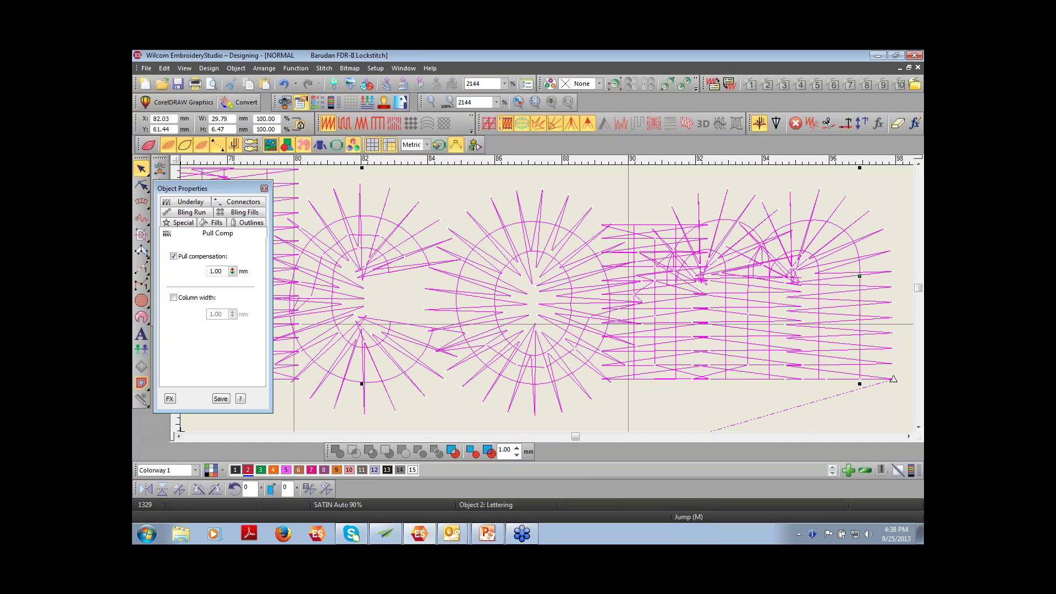
# Step: Deselect the lettering and try to measure the opening left between the stitches inside the o
pyautogui.click(549, 306)
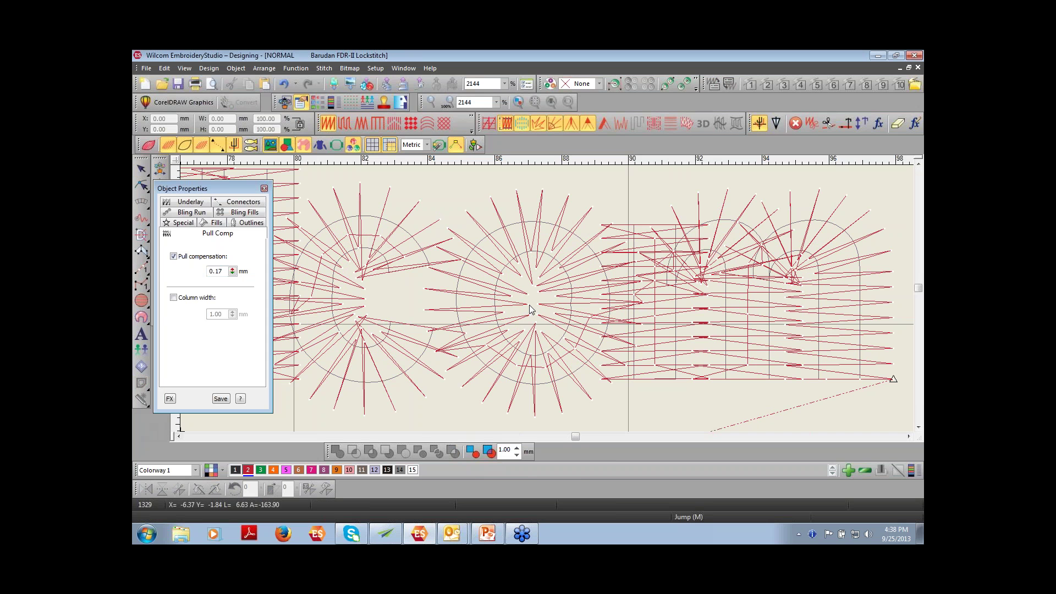
pyautogui.press('m')
pyautogui.click(529, 305)
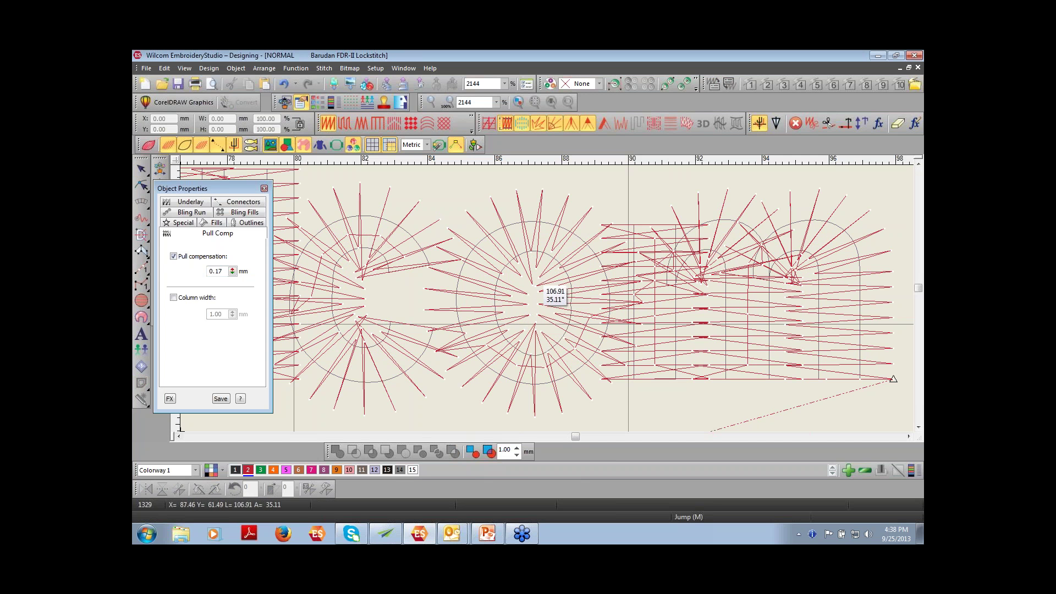
pyautogui.press('Escape')
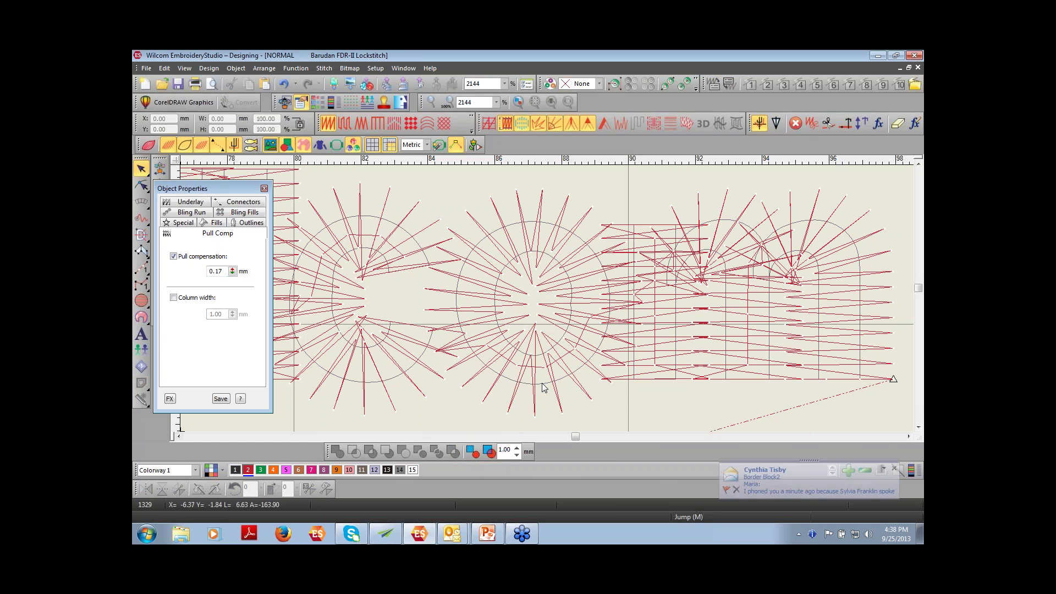
# Step: Dismiss the incoming e-mail notification and close all Outlook windows
pyautogui.click(893, 468)
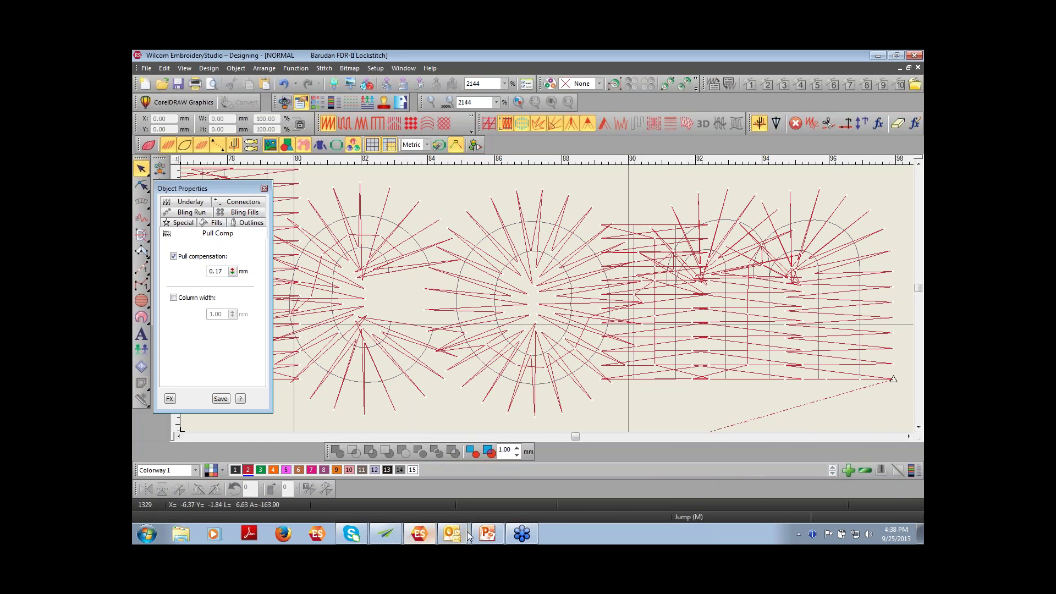
pyautogui.rightClick(449, 536)
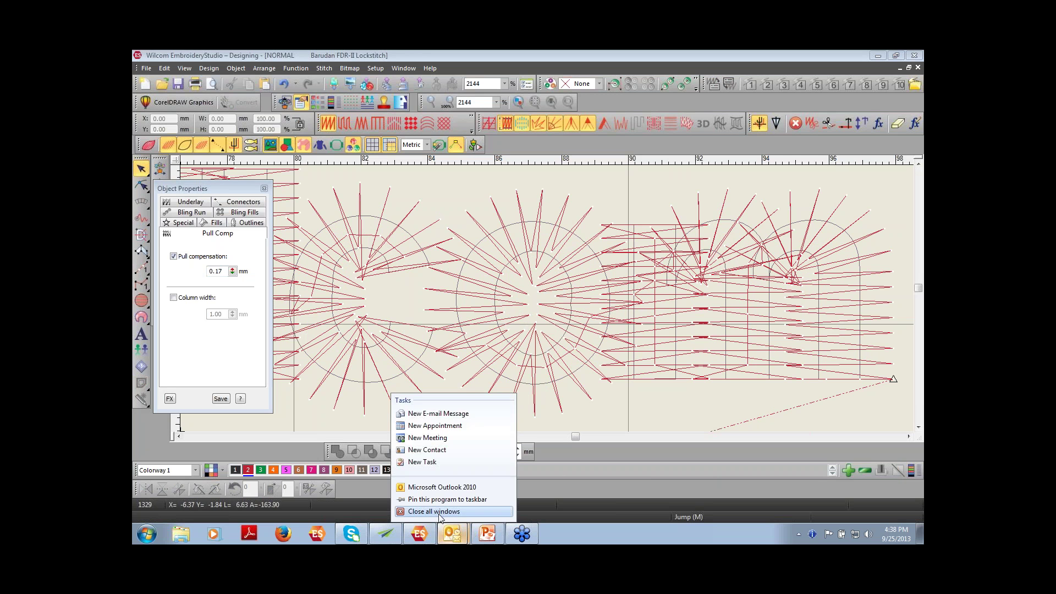
pyautogui.click(440, 512)
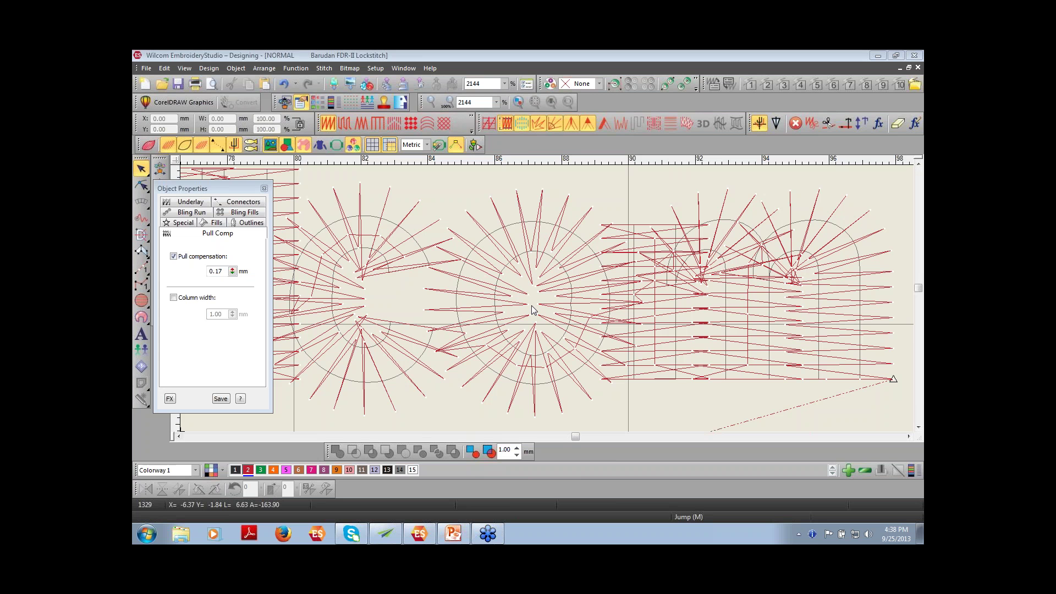
# Step: Turn off pull compensation for the Wilcom lettering and close its object properties
pyautogui.click(566, 341)
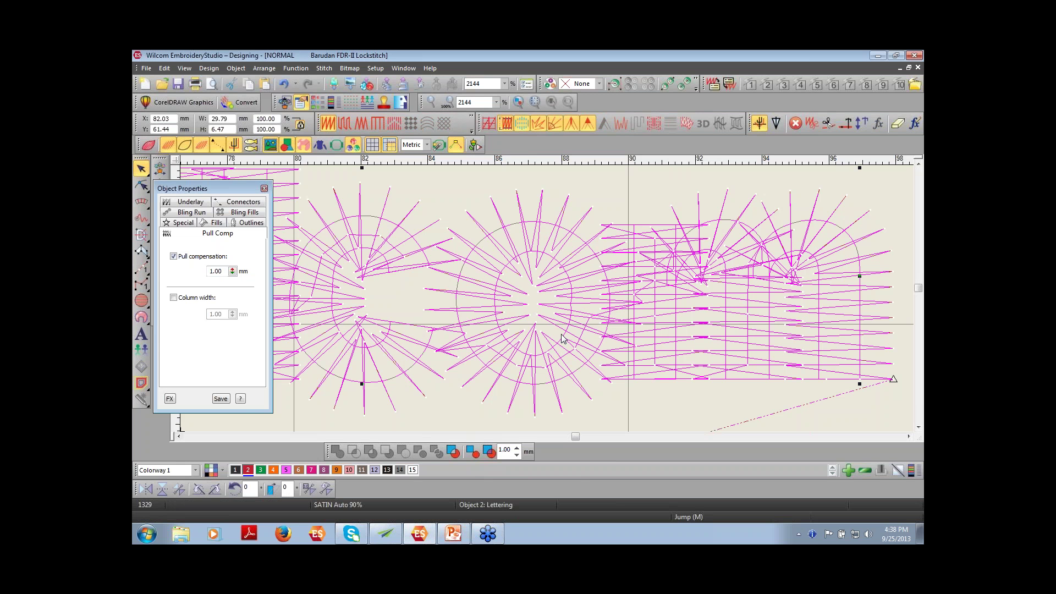
pyautogui.scroll(-1, 354, 190)
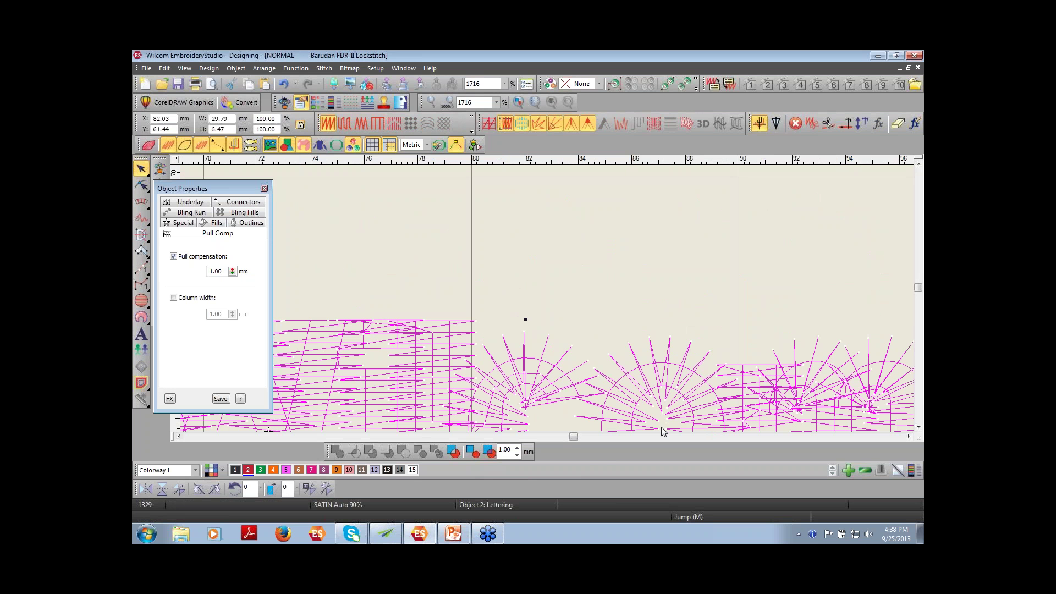
pyautogui.scroll(-4, 632, 477)
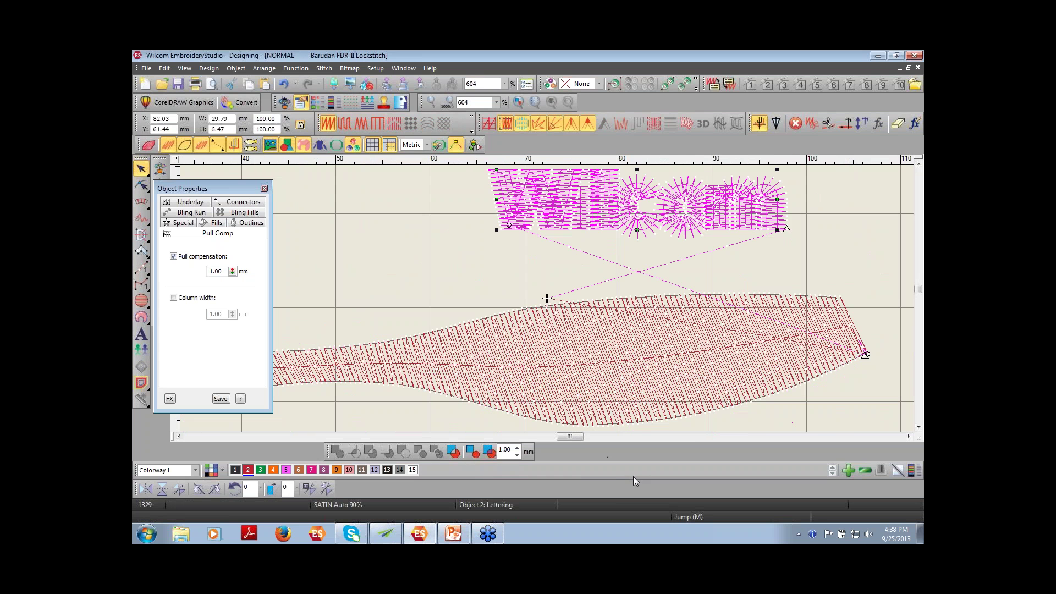
pyautogui.click(174, 256)
pyautogui.click(264, 189)
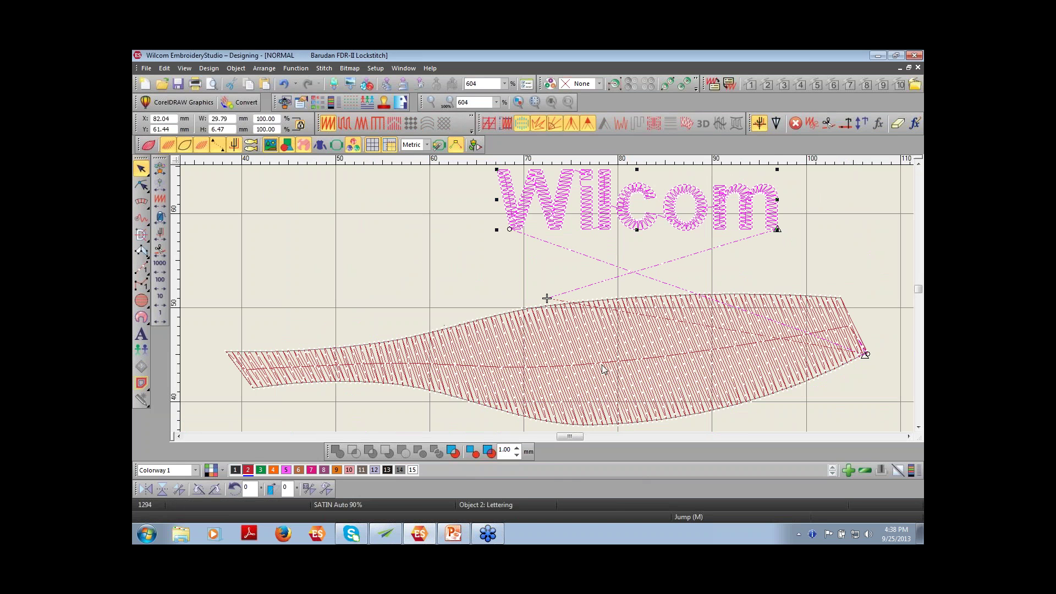
# Step: Reopen the Object Properties docker, clear the selection of the tatami shape and show the underlay settings
pyautogui.press('Escape')
pyautogui.click(667, 415)
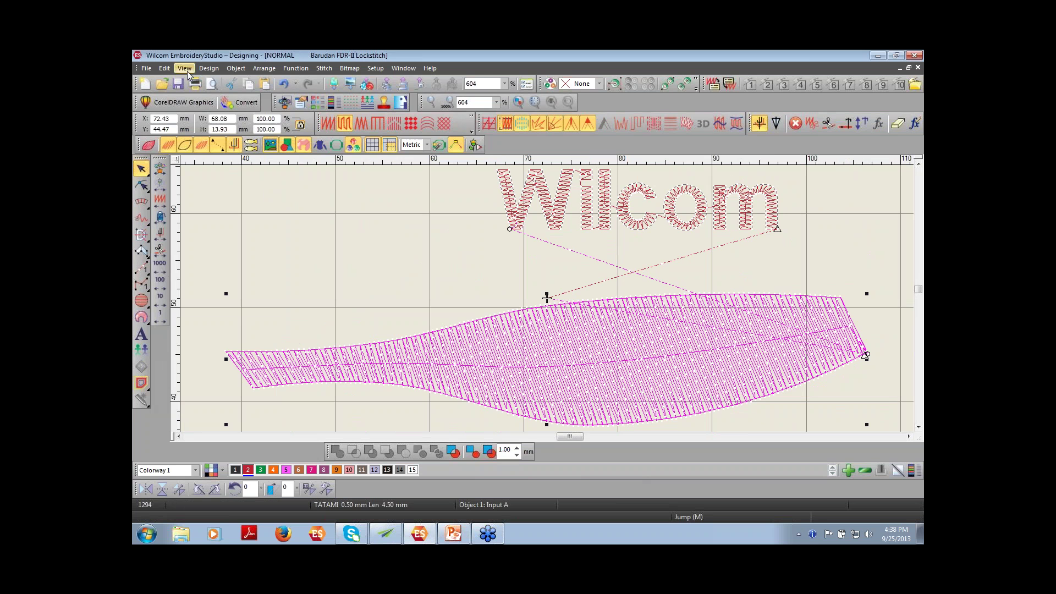
pyautogui.click(375, 68)
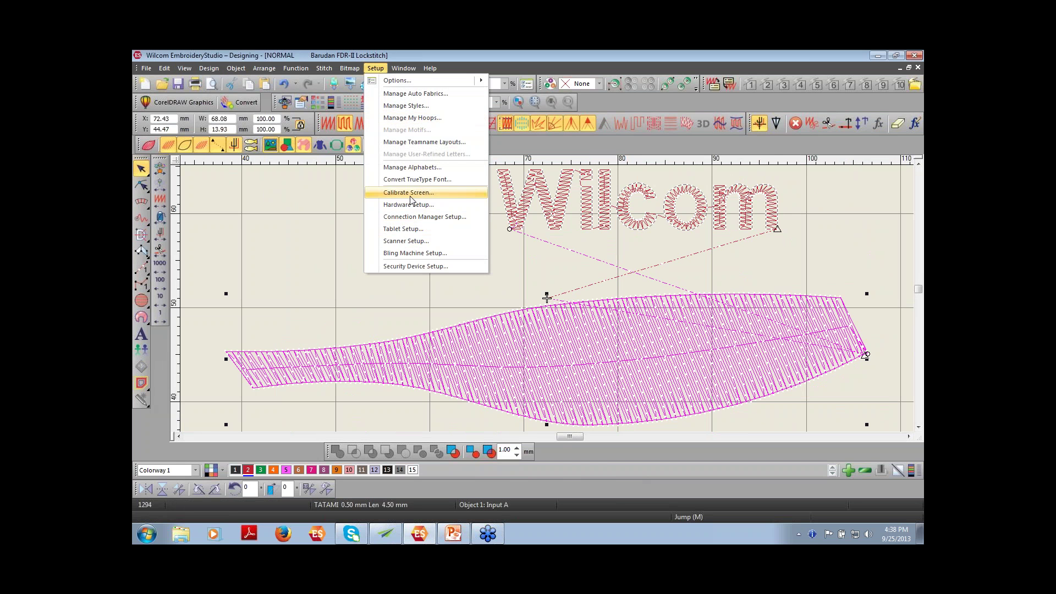
pyautogui.moveTo(404, 68)
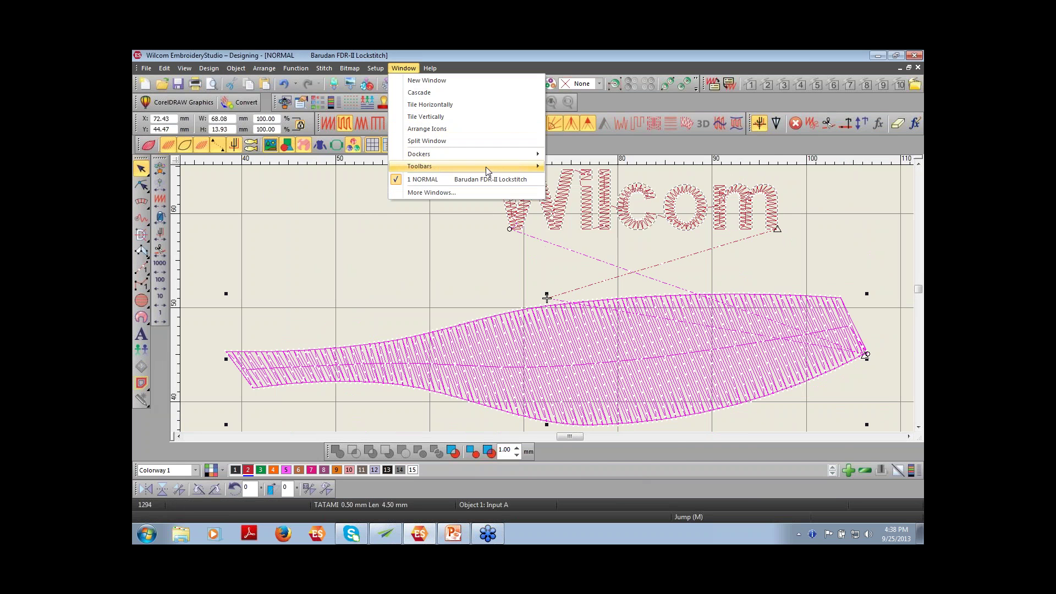
pyautogui.moveTo(516, 167)
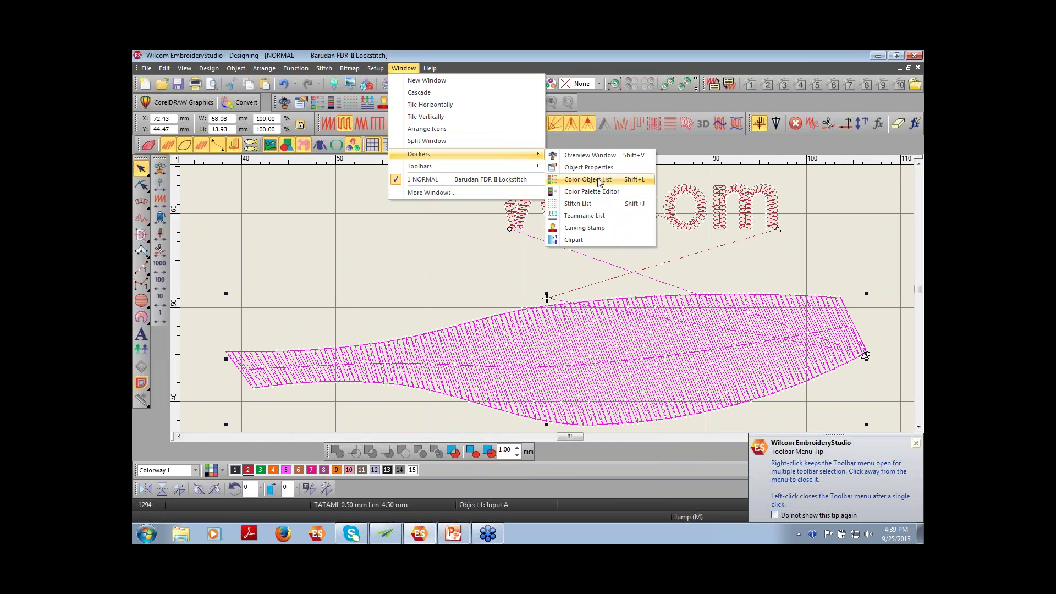
pyautogui.click(599, 167)
pyautogui.click(431, 279)
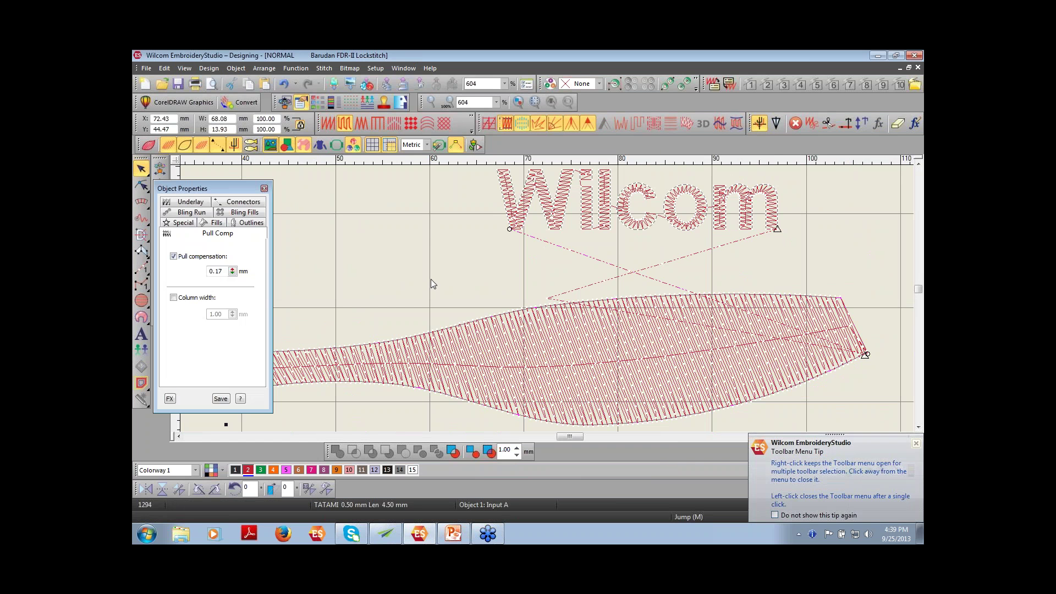
pyautogui.click(189, 202)
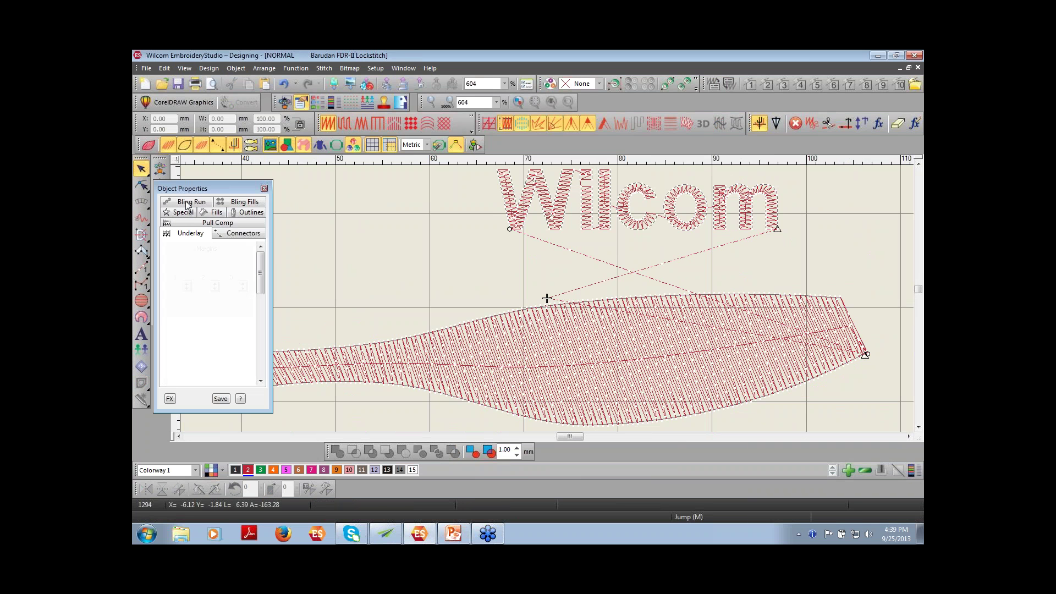
# Step: Turn on a Tatami first underlay with 3.00 mm spacing and 4.00 mm length for the tatami shape, and deselect it
pyautogui.click(483, 331)
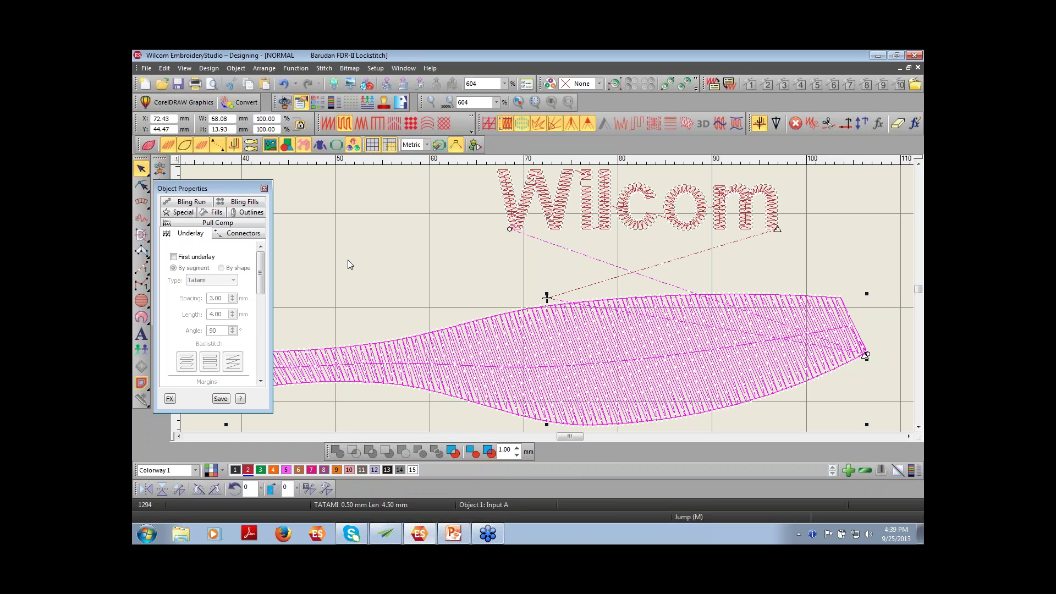
pyautogui.click(174, 257)
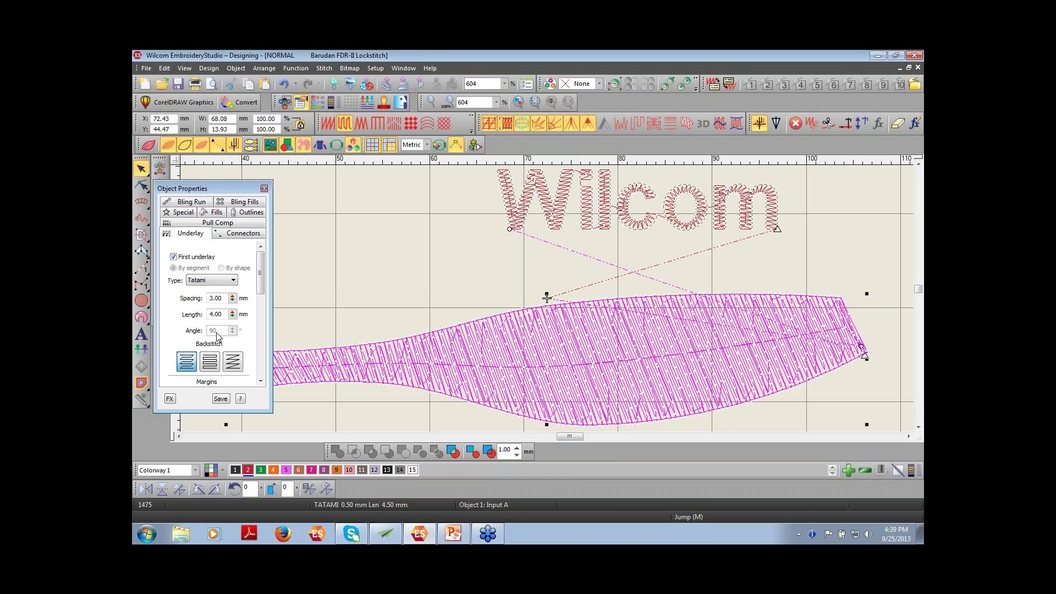
pyautogui.click(472, 246)
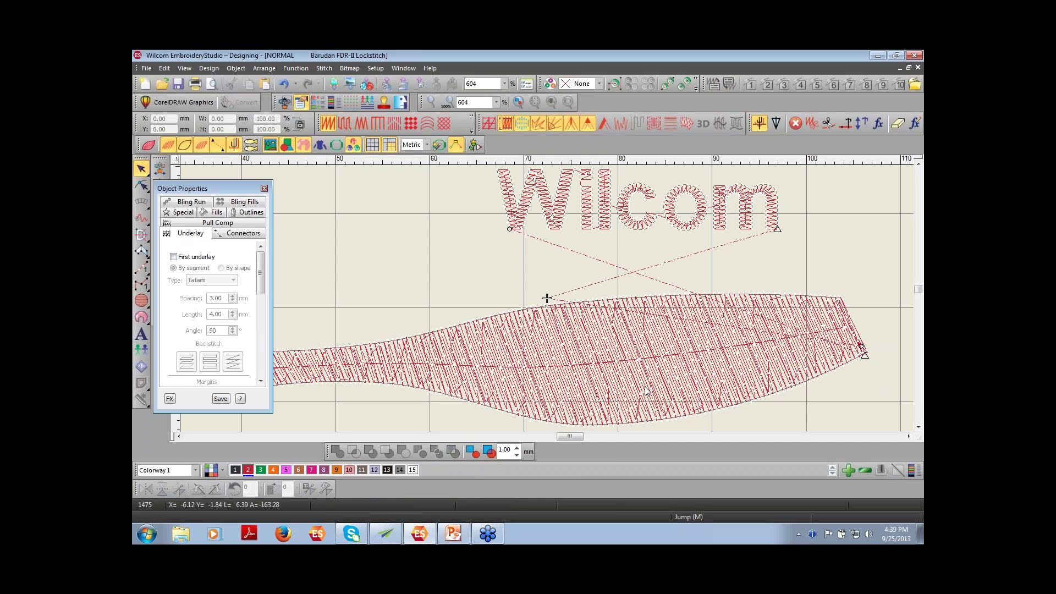
# Step: Inspect the reshape control points of the tatami shape below the lettering and delete the shape
pyautogui.click(657, 421)
pyautogui.moveTo(645, 381); pyautogui.dragTo(664, 328)
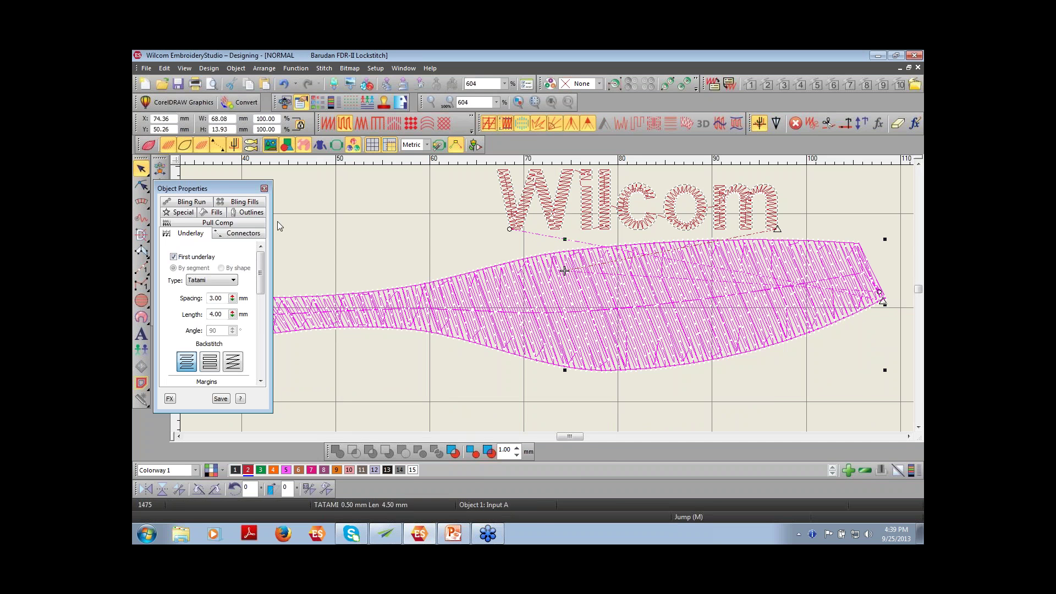
pyautogui.click(142, 188)
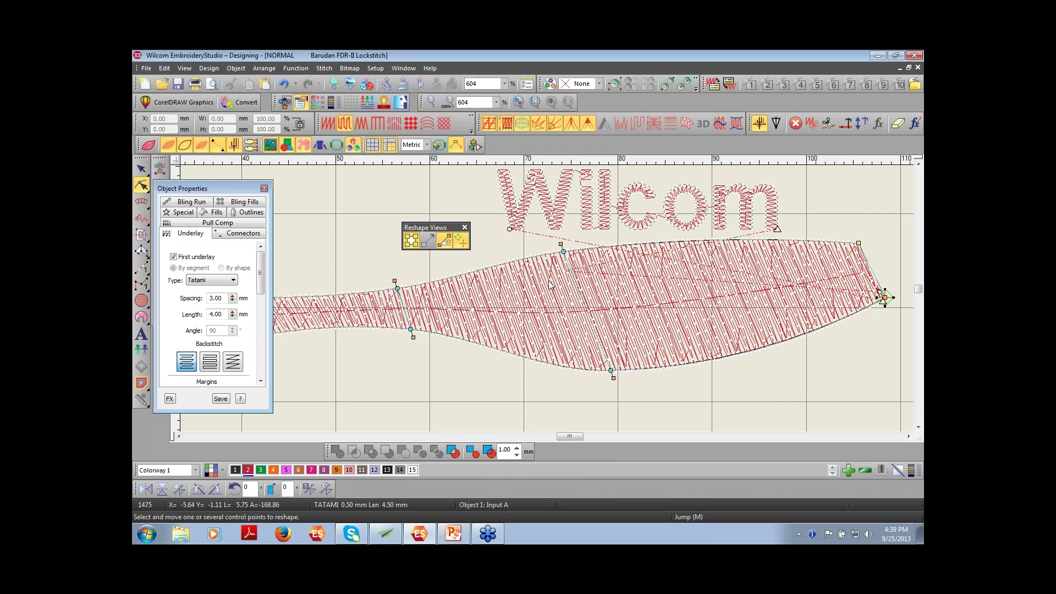
pyautogui.click(140, 170)
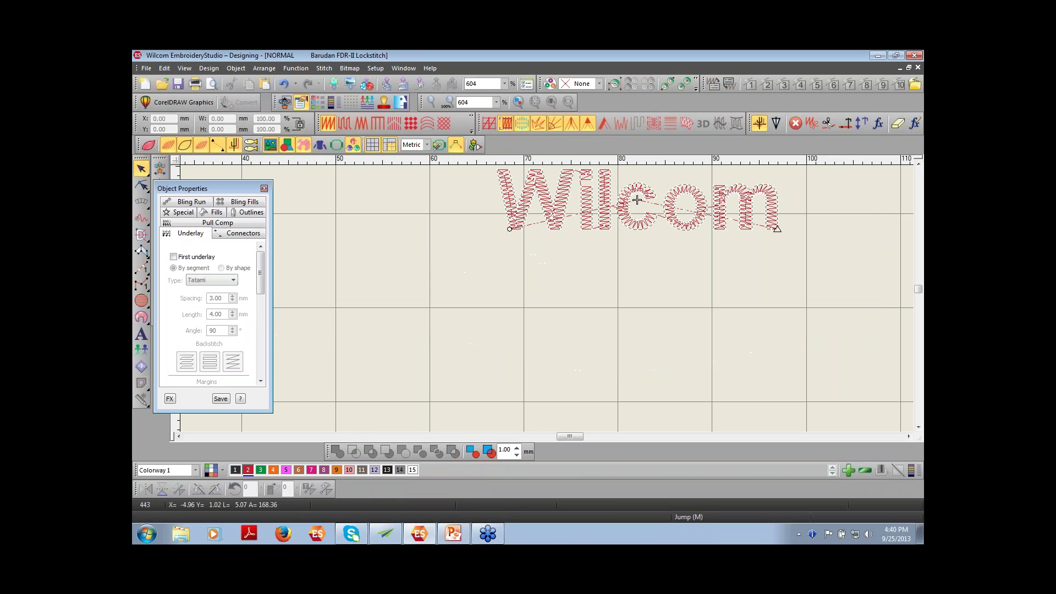
pyautogui.press('Delete')
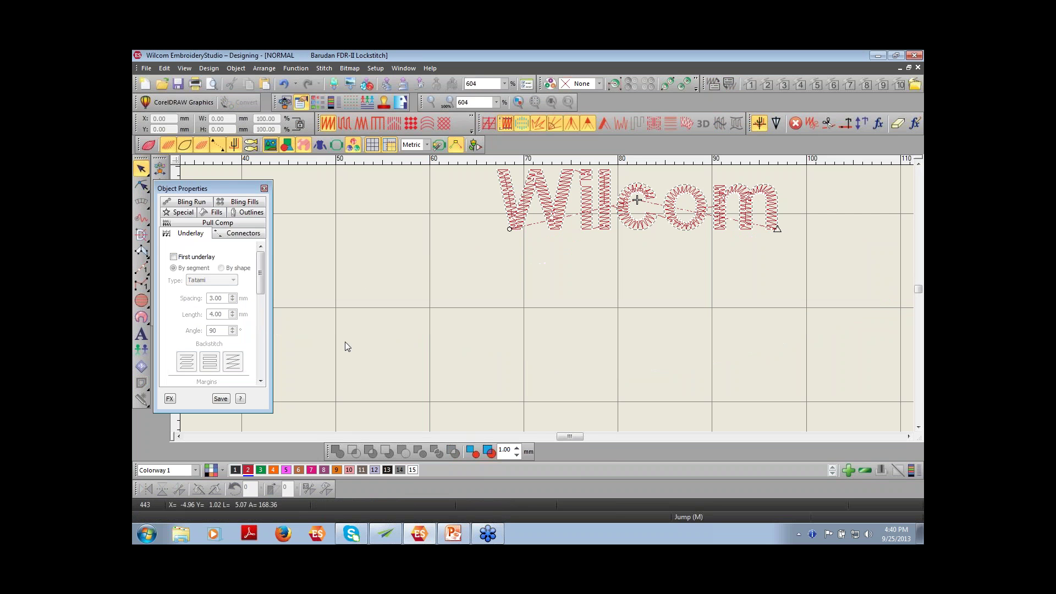
# Step: Digitize a Complex Fill circle about 30 mm in diameter below the Wilcom lettering, keeping the 60° stitch angle
pyautogui.click(145, 242)
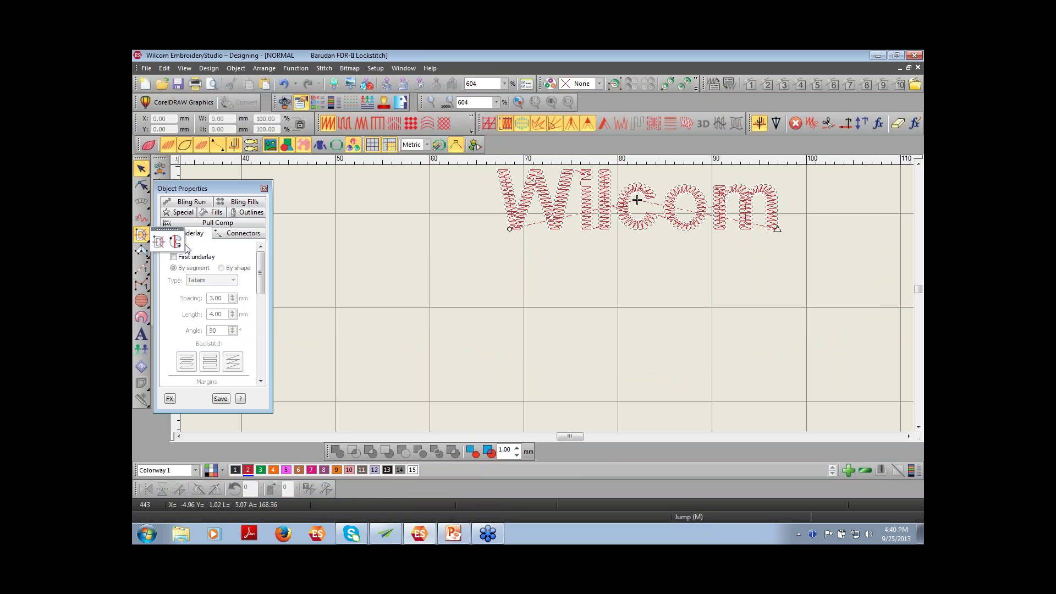
pyautogui.click(177, 245)
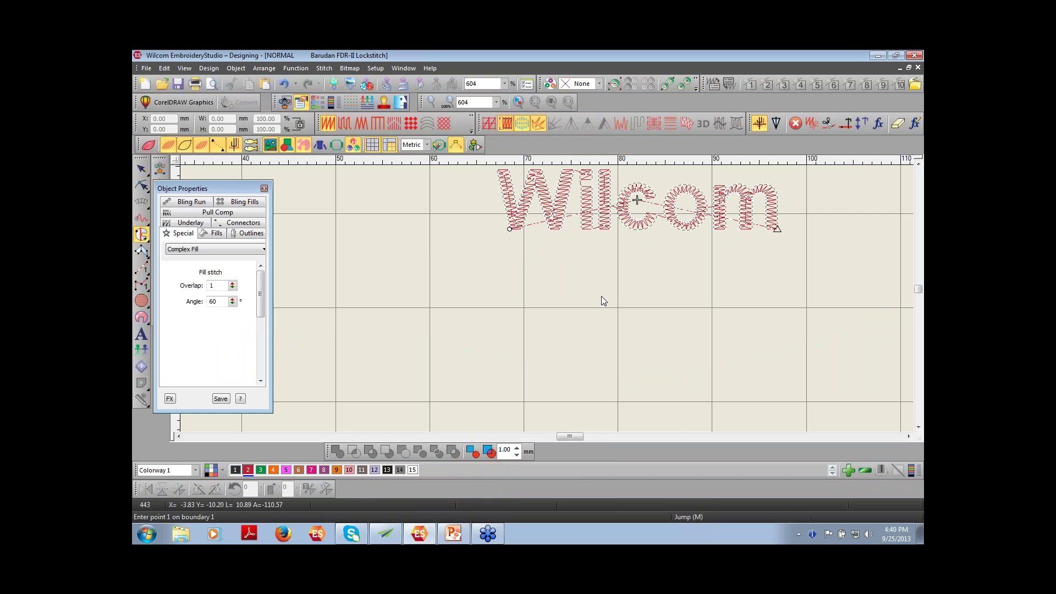
pyautogui.hotkey('shift', 'z')
pyautogui.click(599, 299)
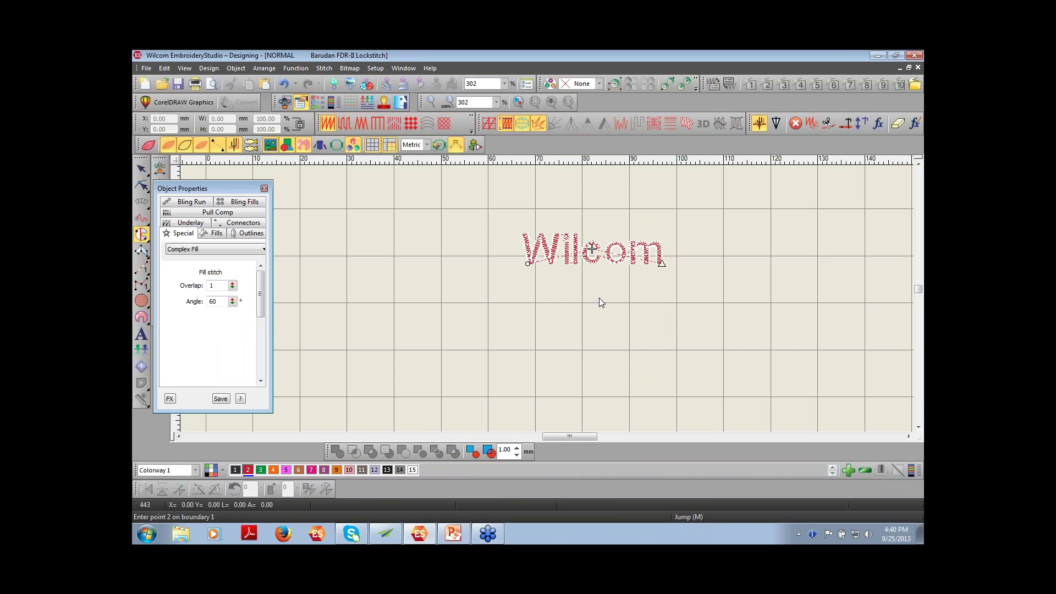
pyautogui.rightClick(514, 362)
pyautogui.rightClick(577, 377)
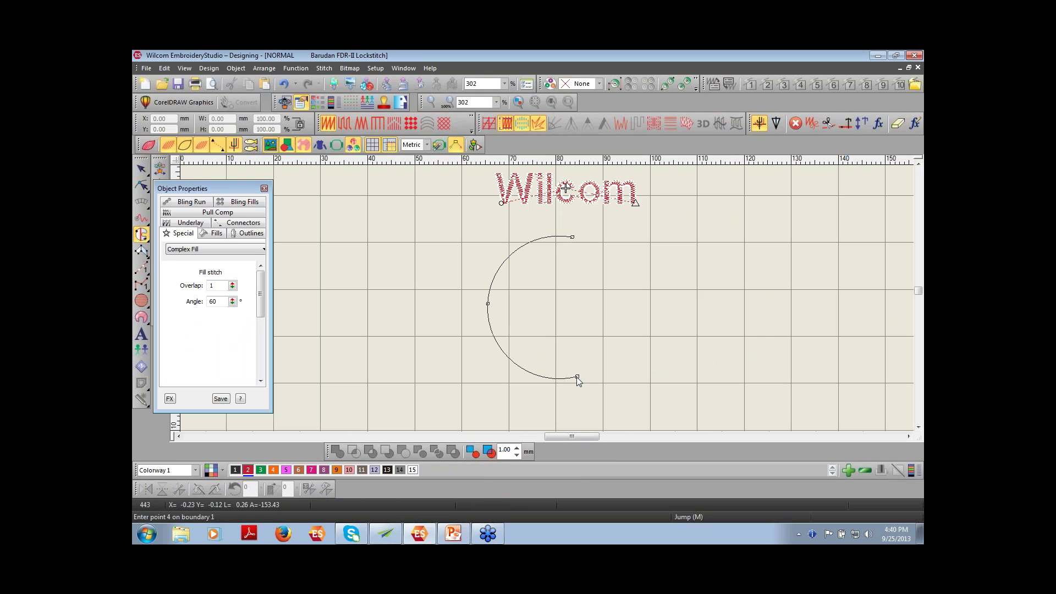
pyautogui.press('Return')
pyautogui.press('Return')
pyautogui.press('Return')
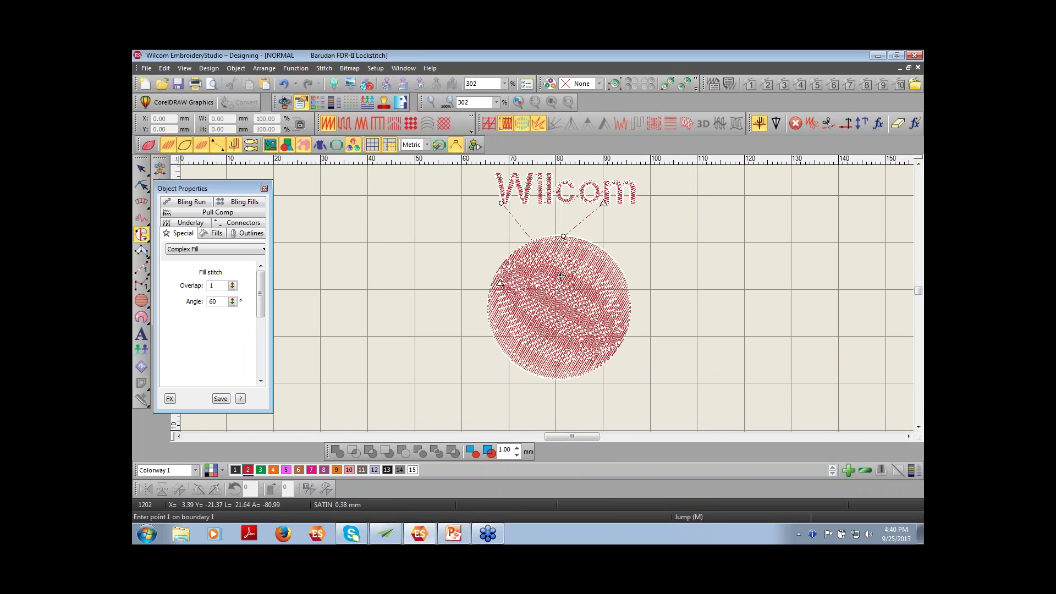
# Step: Change the circle's fill stitch type to Tatami and clear the selection
pyautogui.click(141, 168)
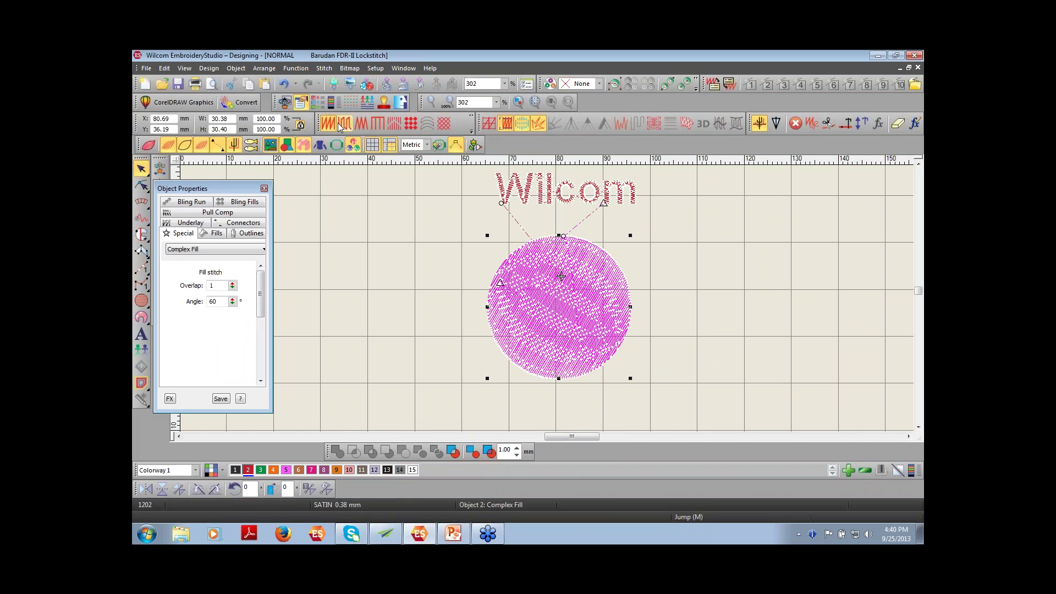
pyautogui.click(342, 128)
pyautogui.click(716, 376)
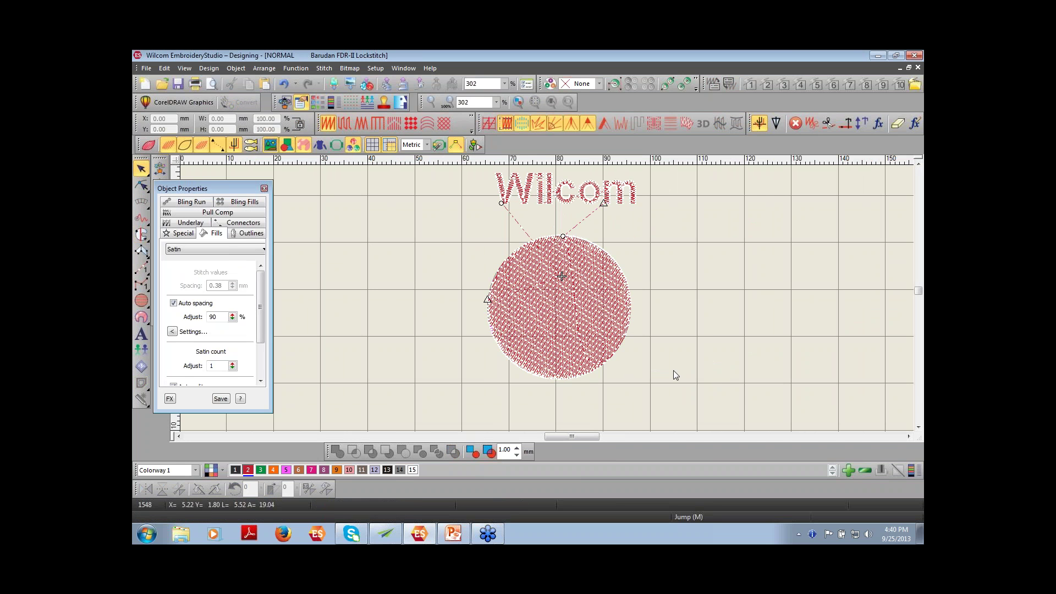
# Step: Turn on the first underlay for the circle with type Tatami at a 90° angle, and deselect the circle
pyautogui.click(521, 293)
pyautogui.click(201, 223)
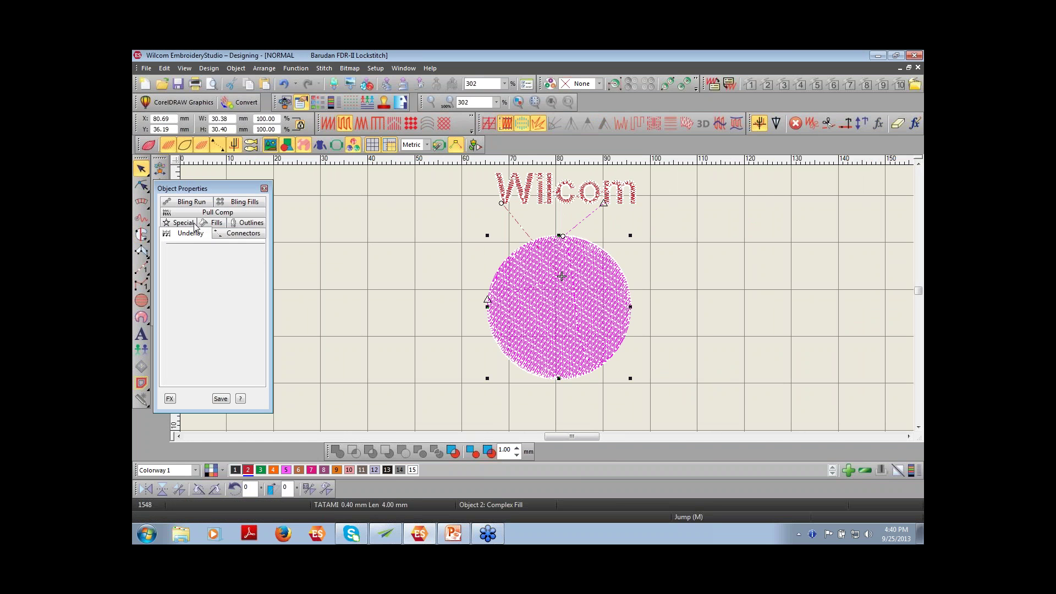
pyautogui.click(173, 256)
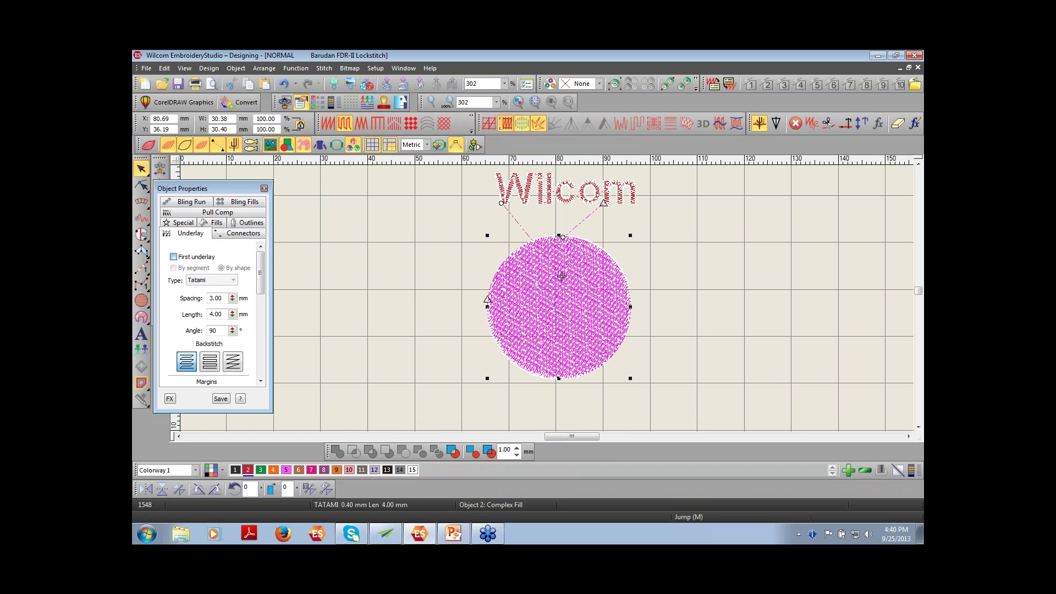
pyautogui.click(354, 327)
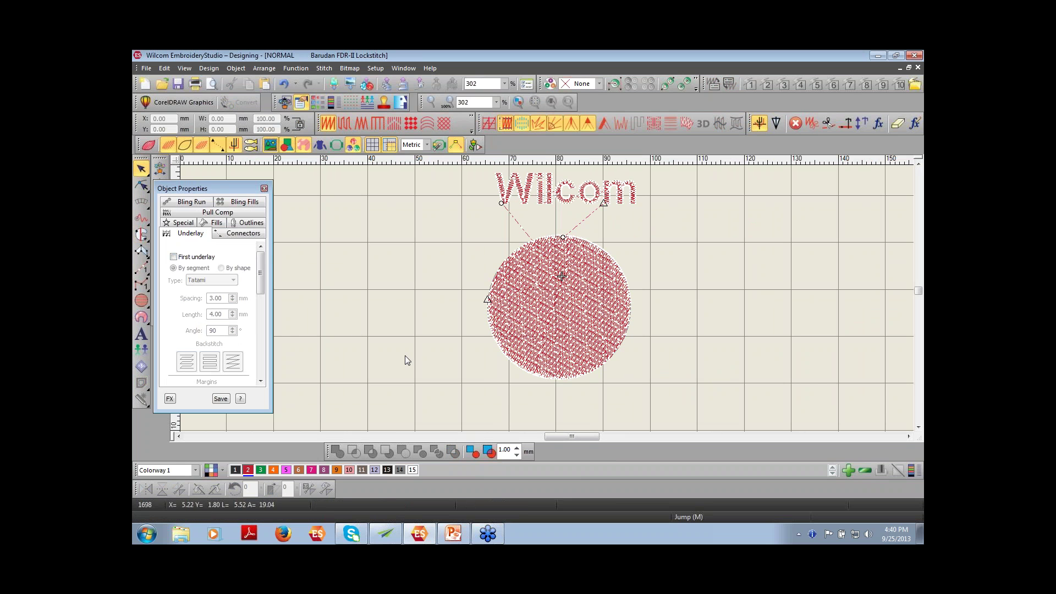
# Step: Travel backwards through the circle's stitches from the end of the design to examine the underlay beneath the fill
pyautogui.press('z')
pyautogui.moveTo(487, 245); pyautogui.dragTo(658, 391)
pyautogui.press('Home')
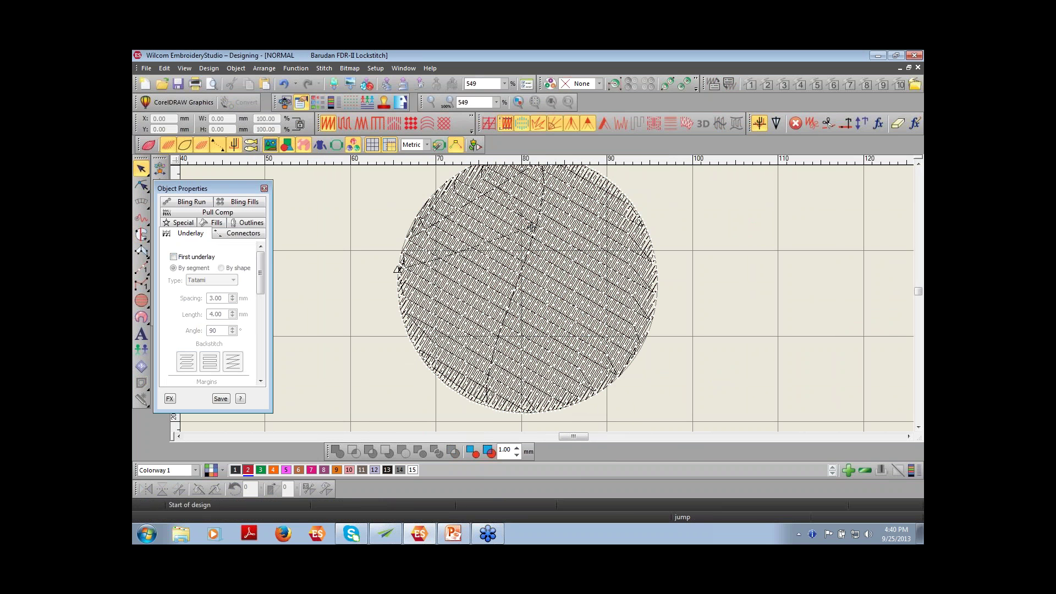
pyautogui.press('End')
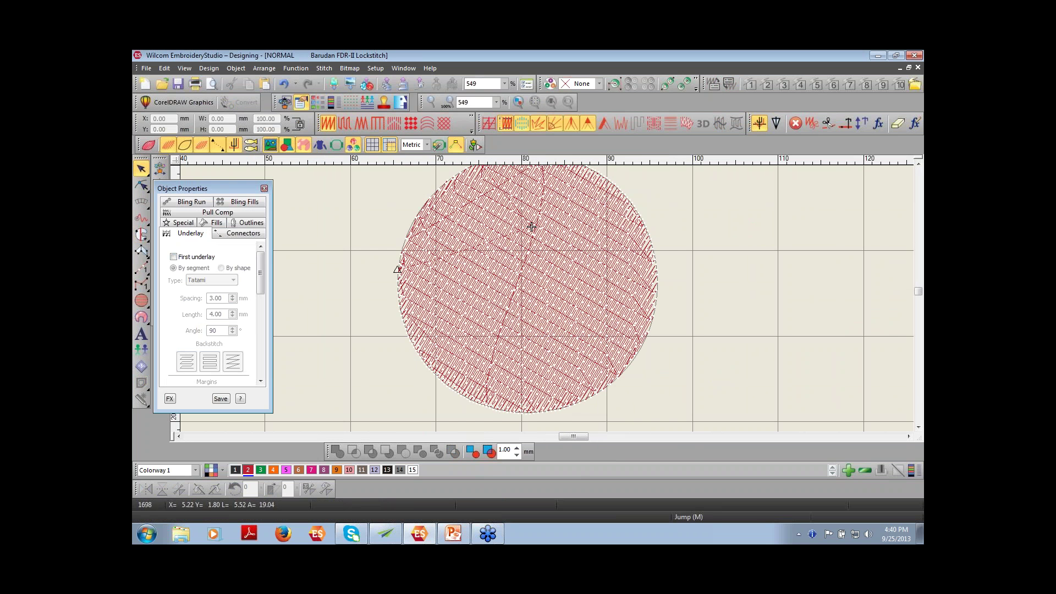
pyautogui.press('Up')
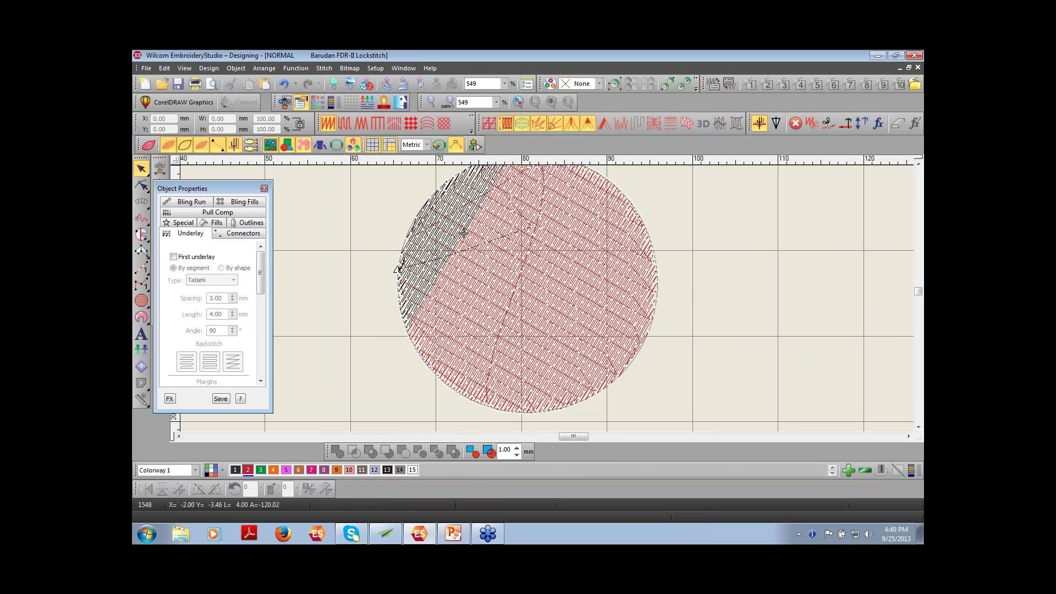
pyautogui.press('Up')
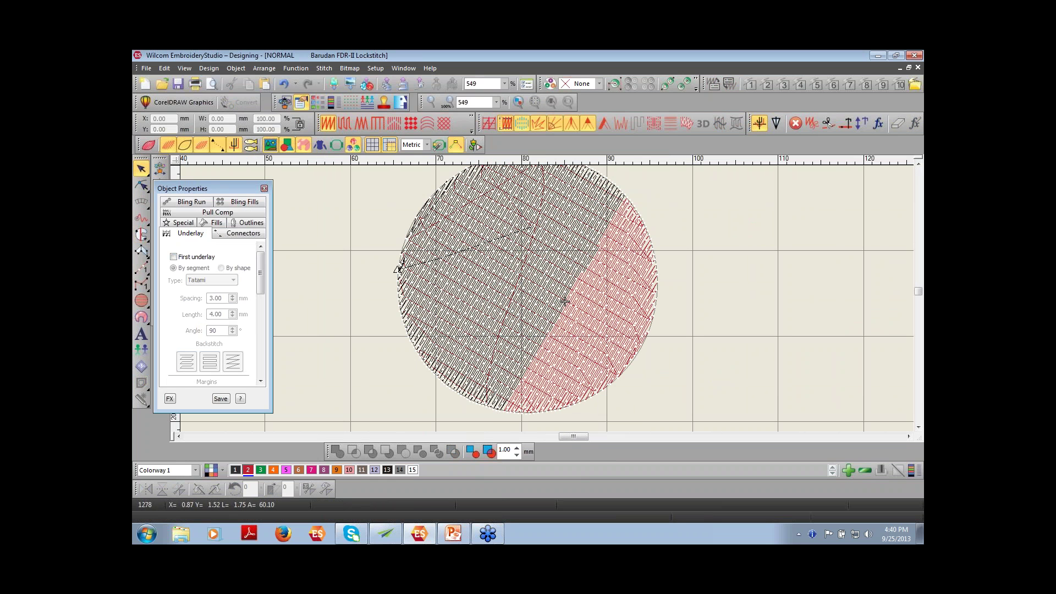
pyautogui.press('Up')
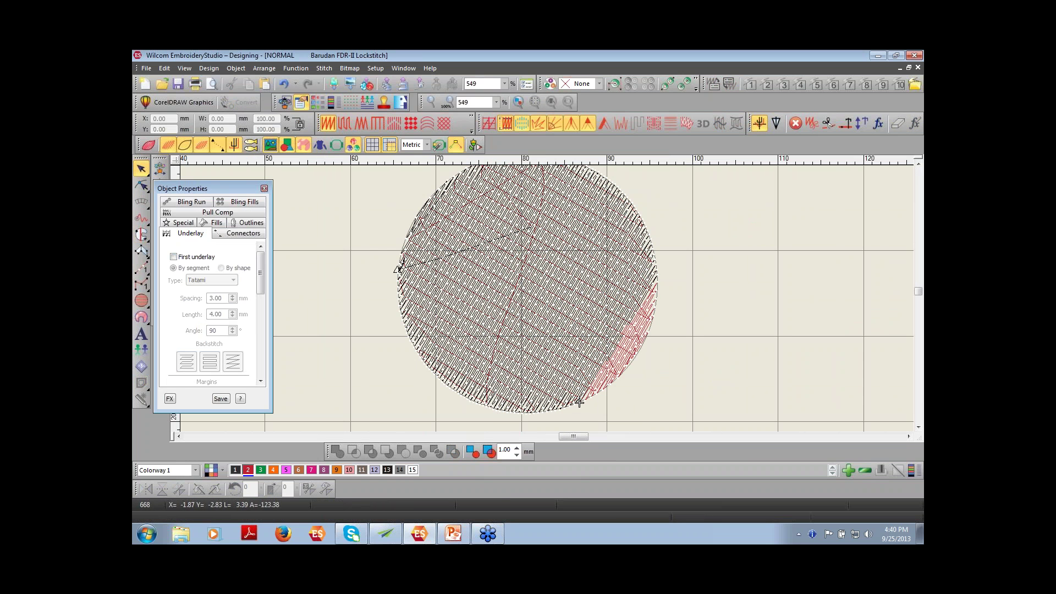
pyautogui.press('Up')
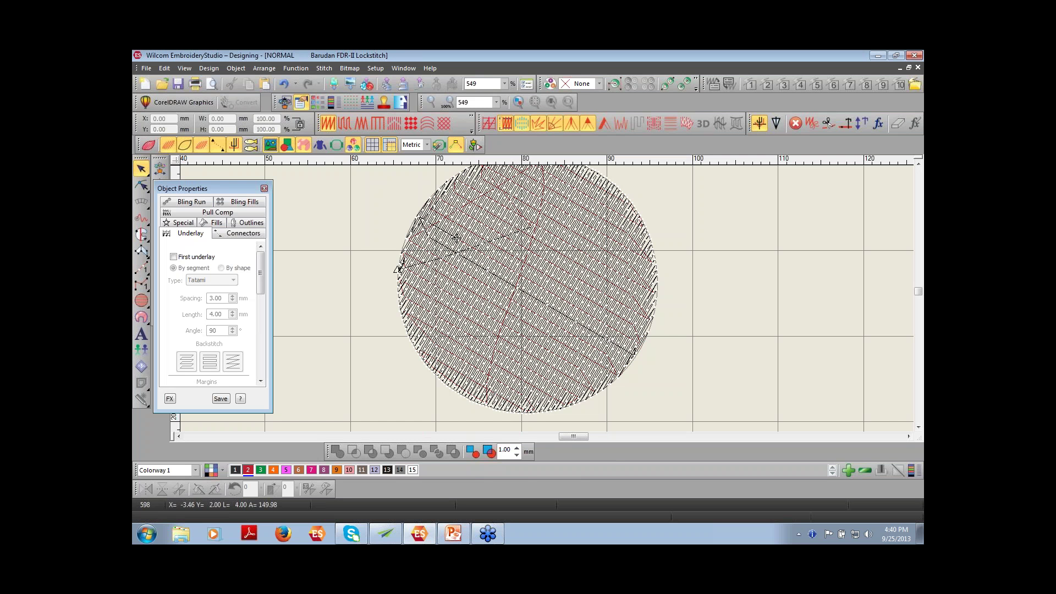
# Step: Select the circle, review its underlay settings and change the first underlay type to Zigzag
pyautogui.click(620, 380)
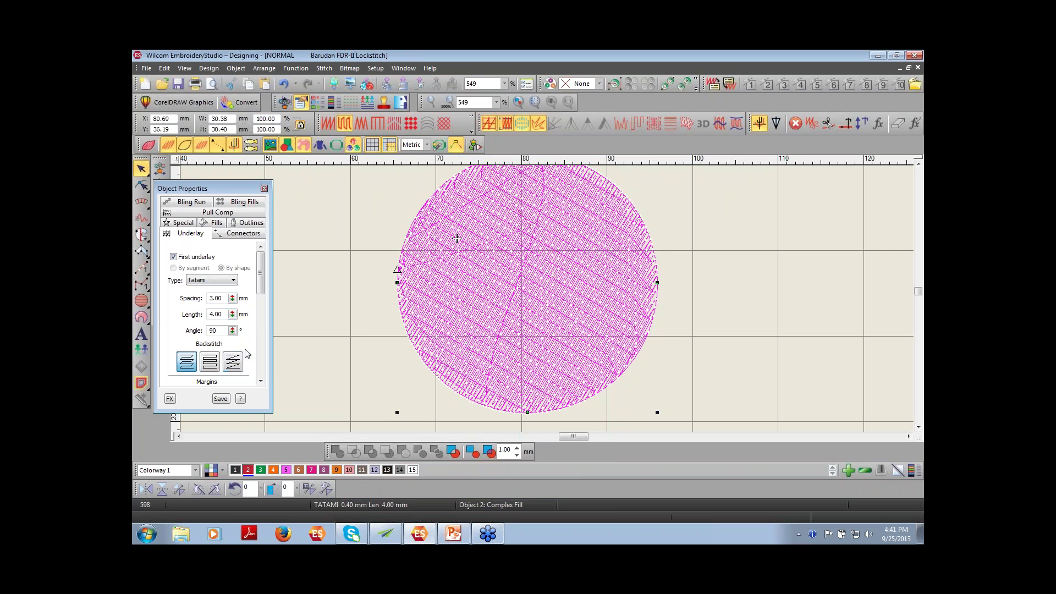
pyautogui.moveTo(262, 290); pyautogui.dragTo(261, 300)
pyautogui.scroll(2, 246, 341)
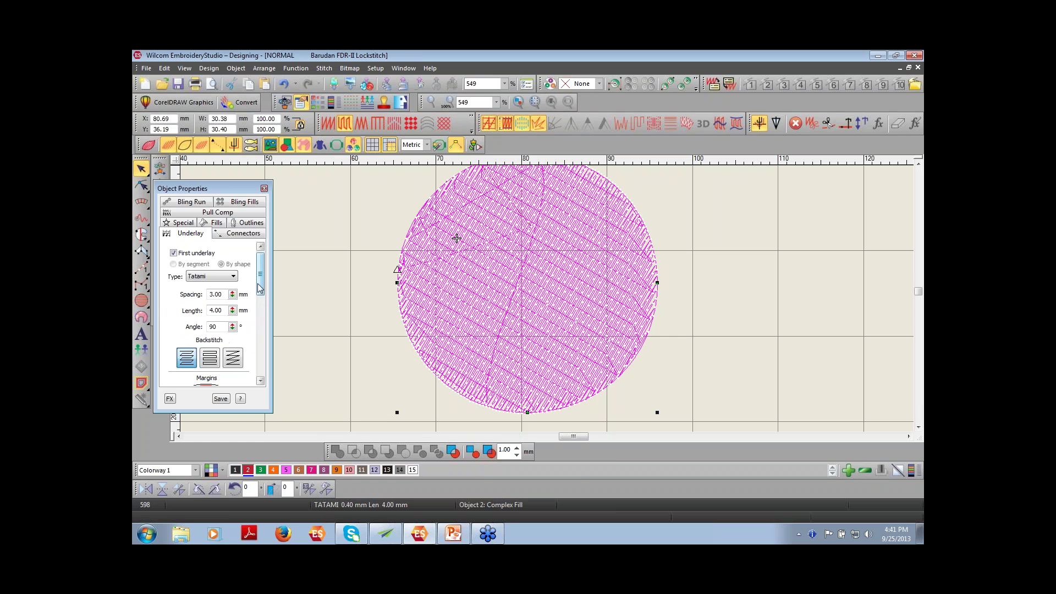
pyautogui.moveTo(261, 292); pyautogui.dragTo(262, 285)
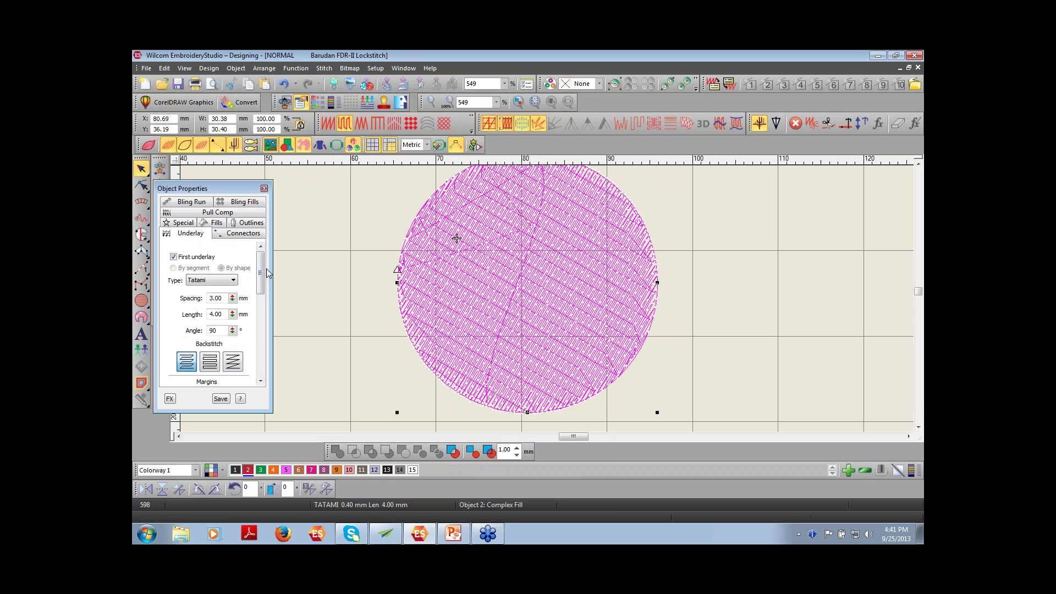
pyautogui.click(216, 280)
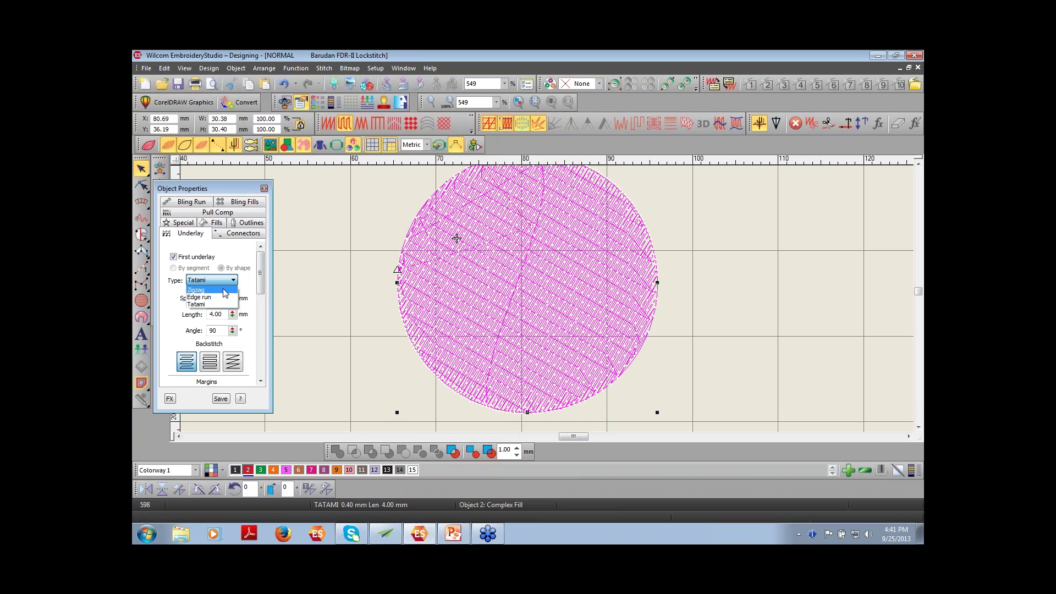
pyautogui.click(224, 290)
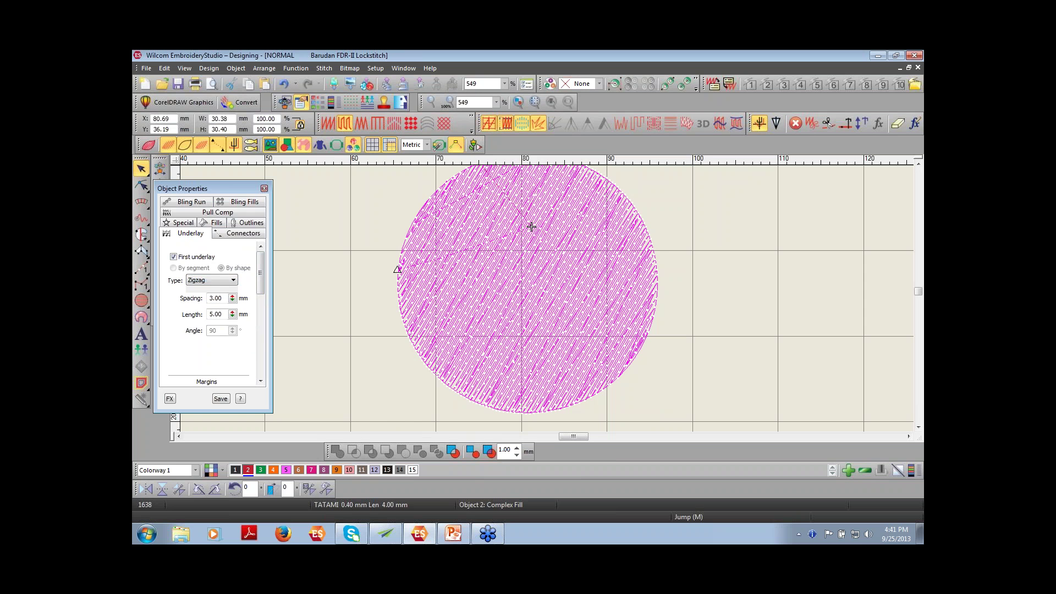
# Step: Turn on the second underlay for the circle and set its type to Edge run
pyautogui.moveTo(260, 274); pyautogui.dragTo(262, 325)
pyautogui.click(175, 293)
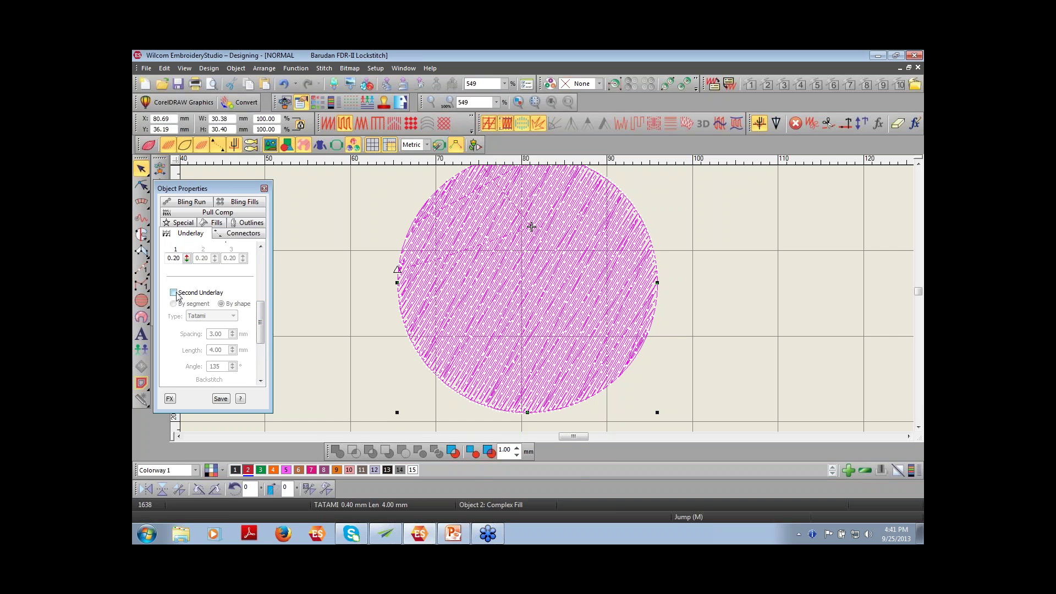
pyautogui.click(233, 315)
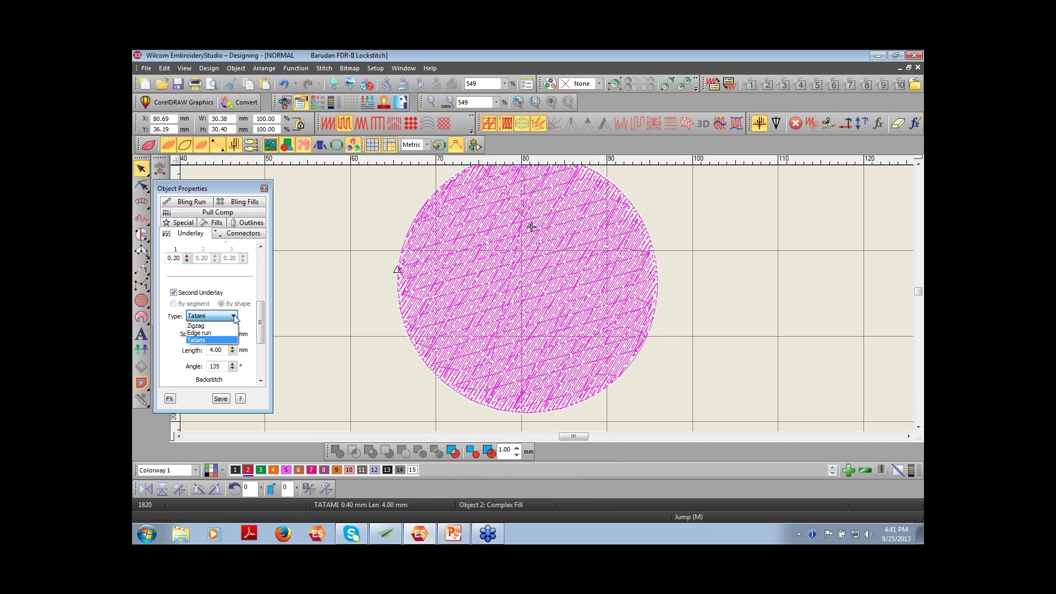
pyautogui.click(231, 334)
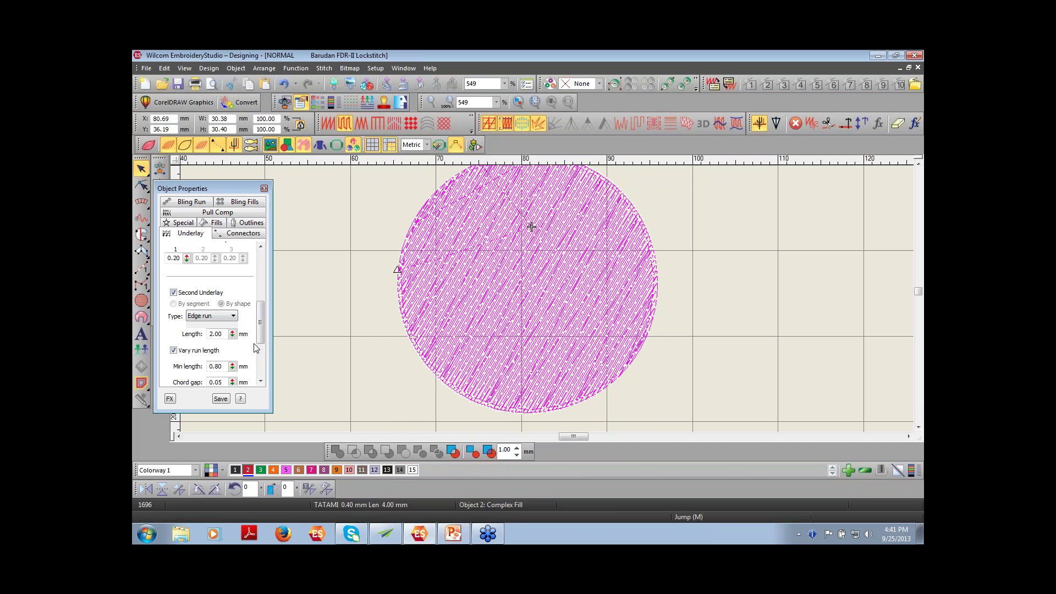
# Step: Reselect the circle, increase its first underlay's margin 1 to 2.25 and review the other underlay settings
pyautogui.moveTo(261, 331); pyautogui.dragTo(267, 306)
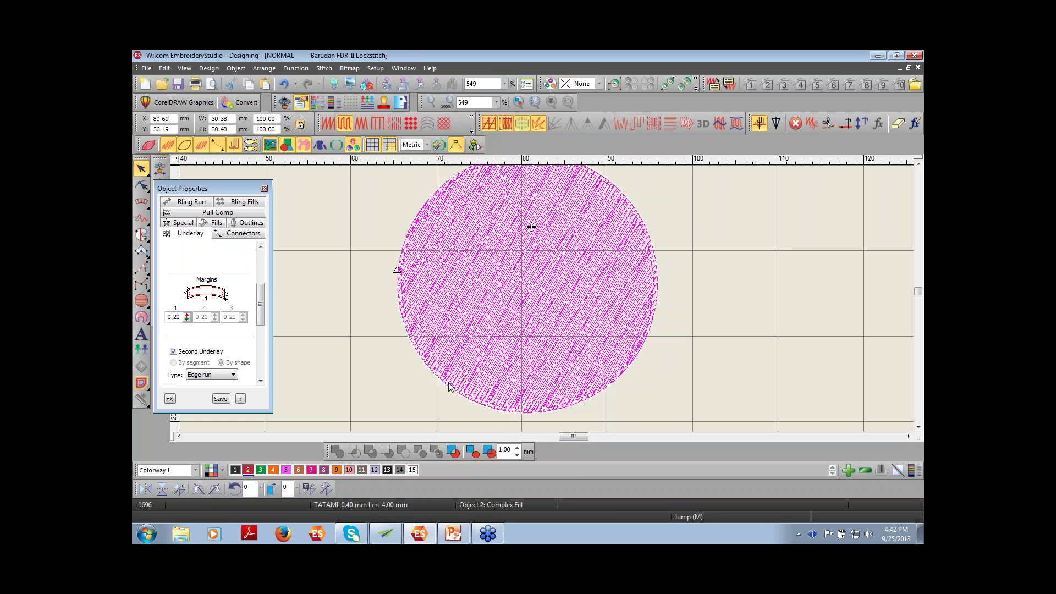
pyautogui.click(714, 394)
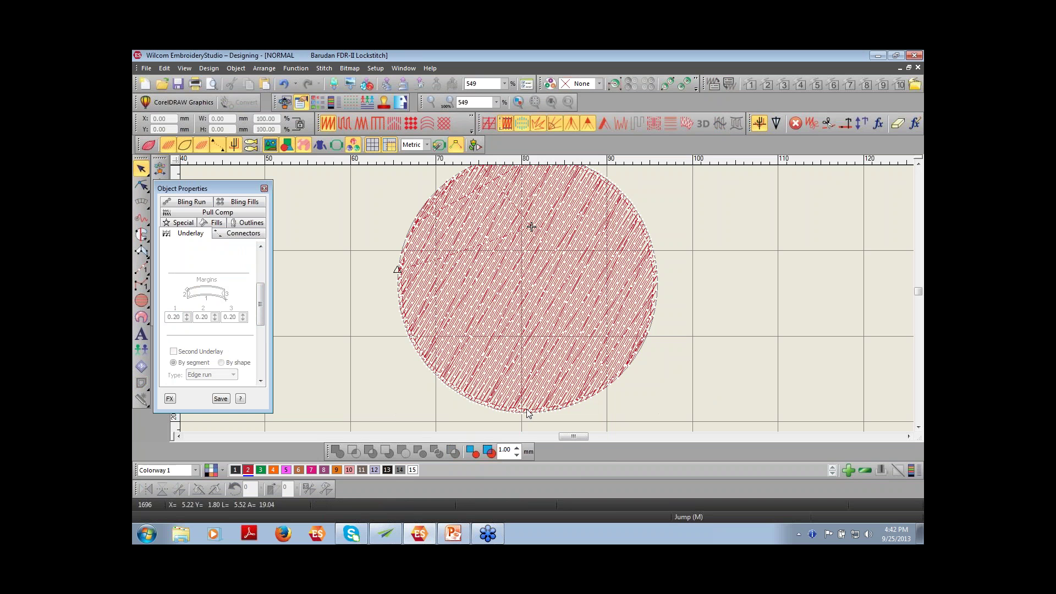
pyautogui.click(447, 355)
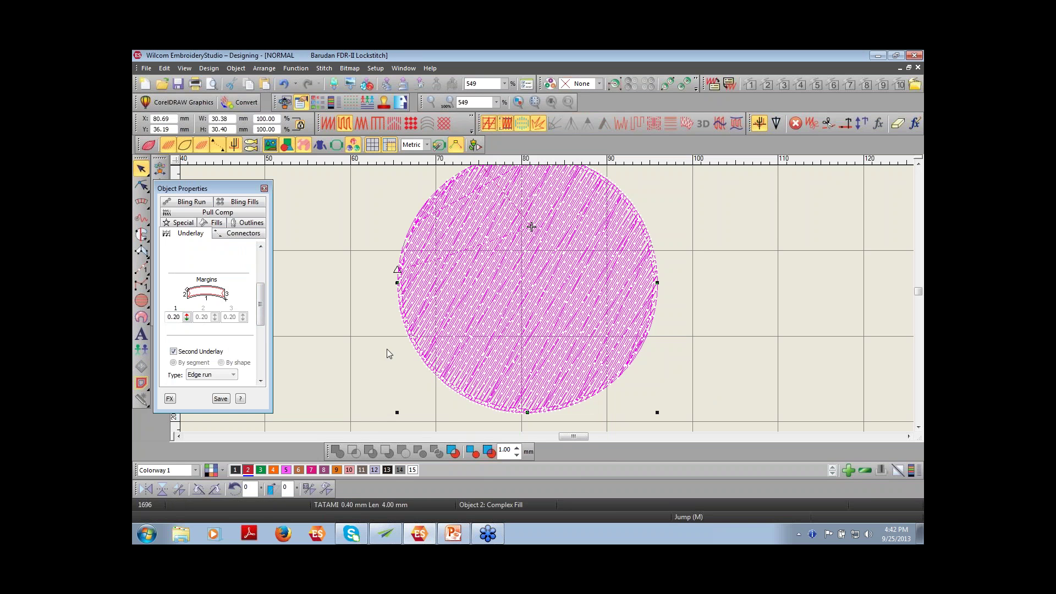
pyautogui.click(187, 318)
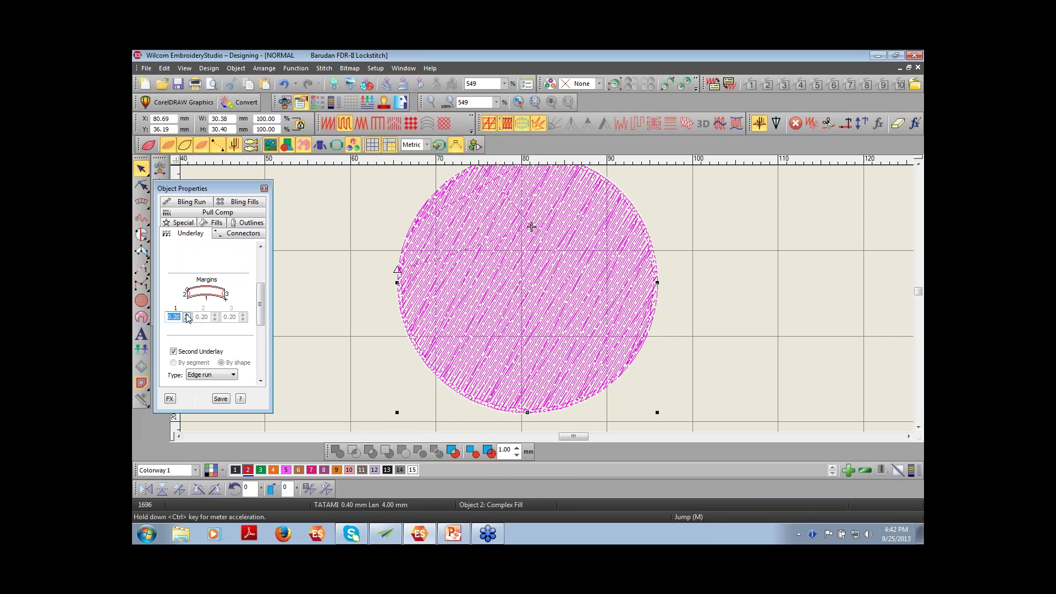
pyautogui.moveTo(188, 318); pyautogui.dragTo(188, 319)
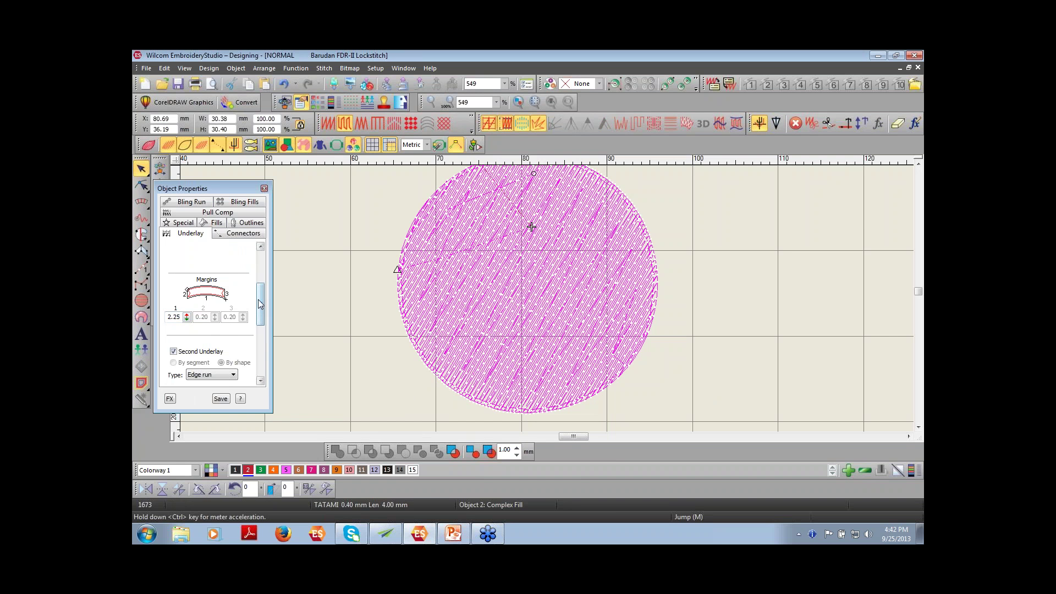
pyautogui.moveTo(257, 305)
pyautogui.mouseDown()
pyautogui.moveTo(256, 277)
pyautogui.moveTo(257, 318)
pyautogui.mouseUp()
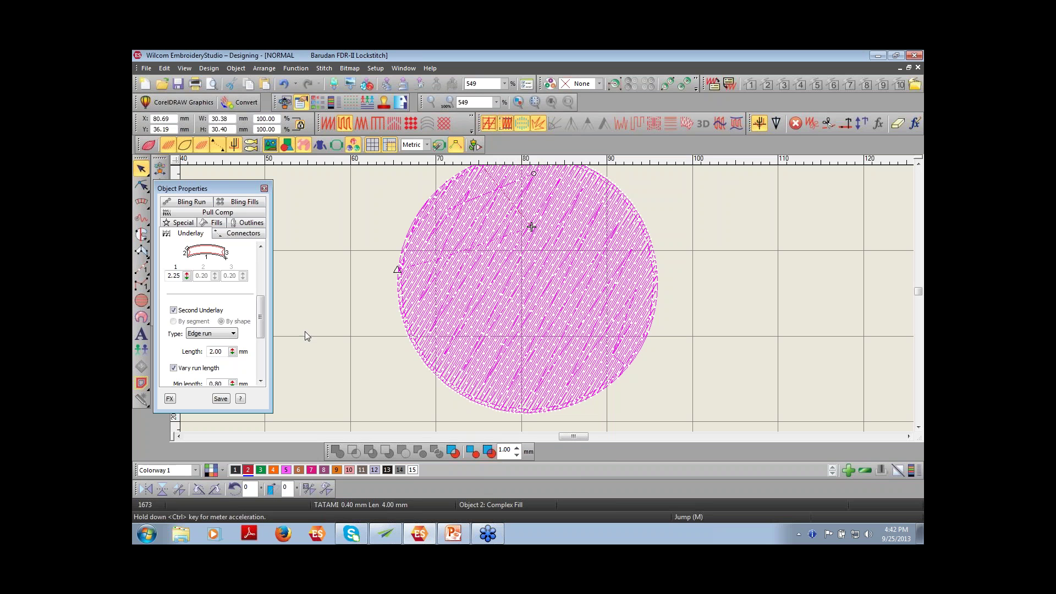
pyautogui.moveTo(260, 318); pyautogui.dragTo(260, 282)
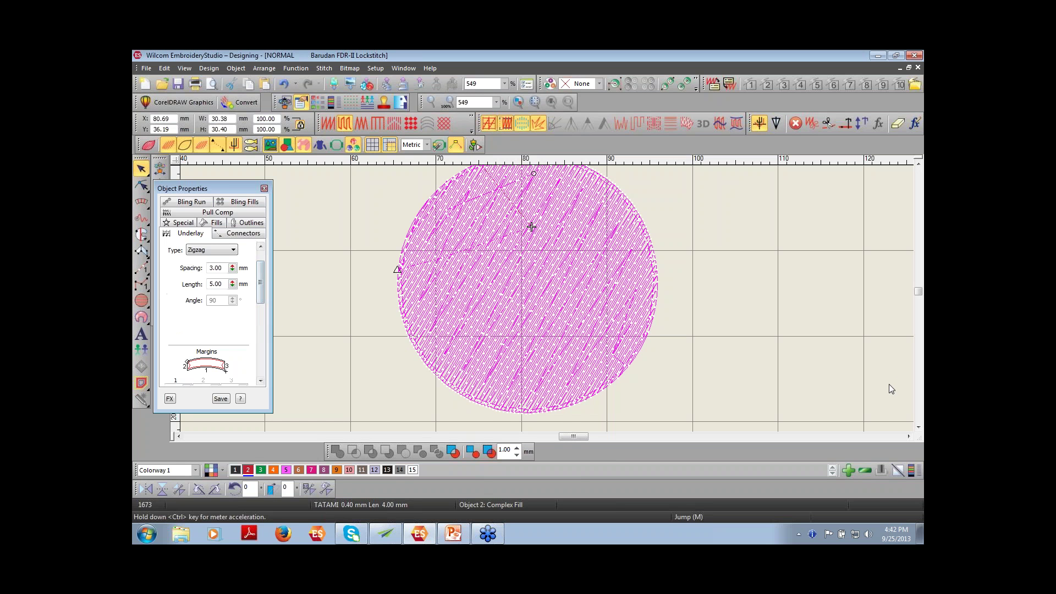
# Step: Select the Wilcom lettering, turn on its first underlay with type Center Run and inspect the letters up close
pyautogui.scroll(5, 918, 286)
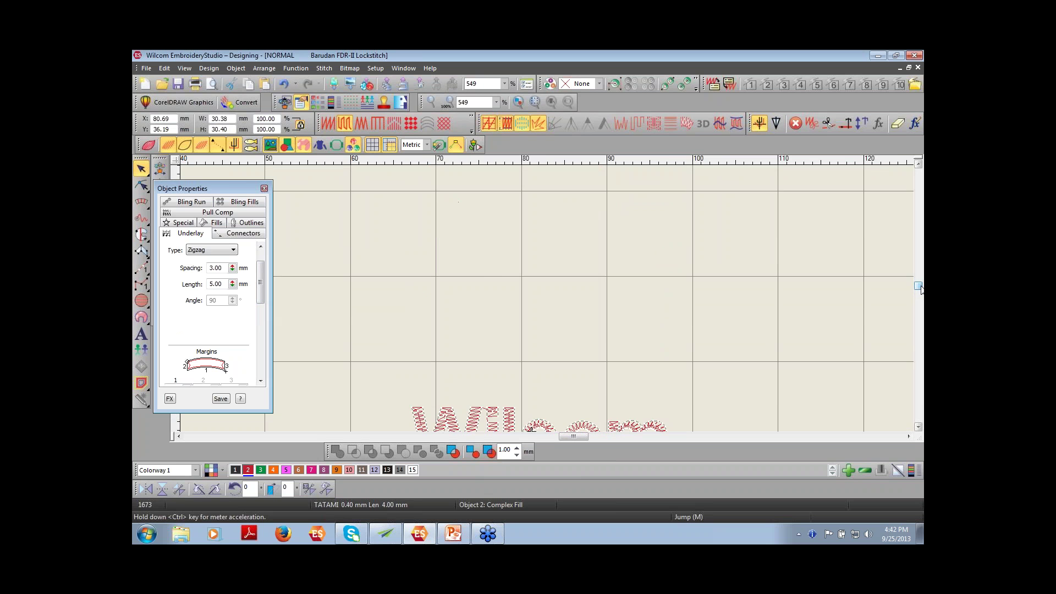
pyautogui.scroll(-1, 546, 298)
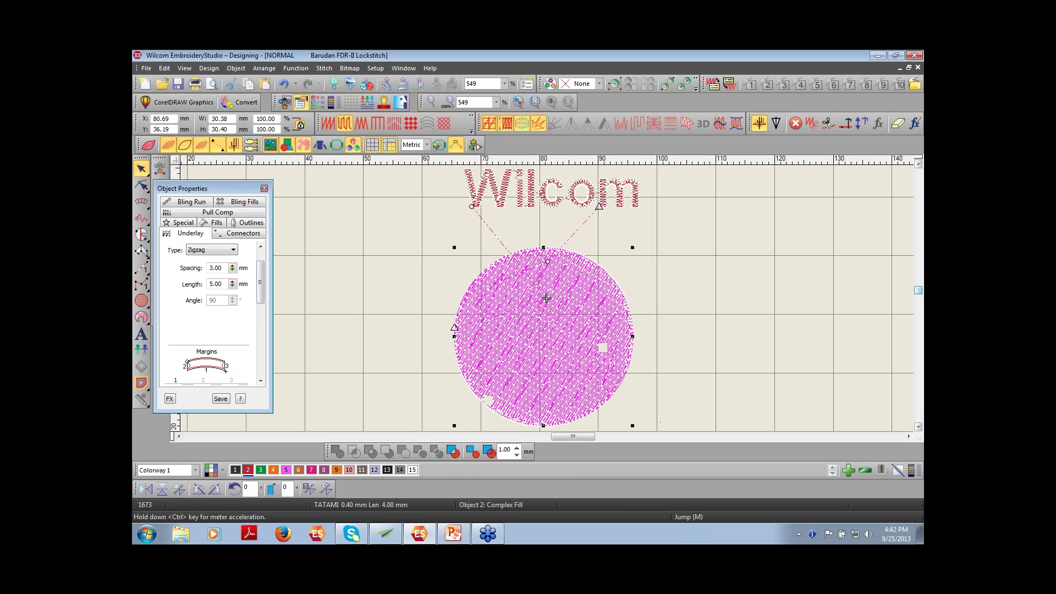
pyautogui.click(626, 204)
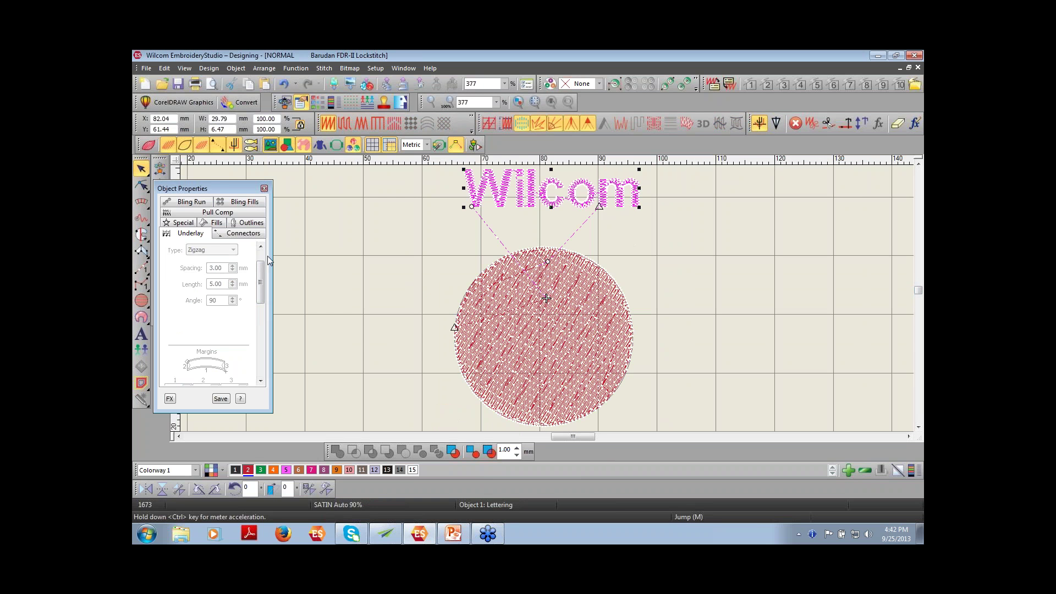
pyautogui.scroll(2, 260, 275)
pyautogui.click(174, 257)
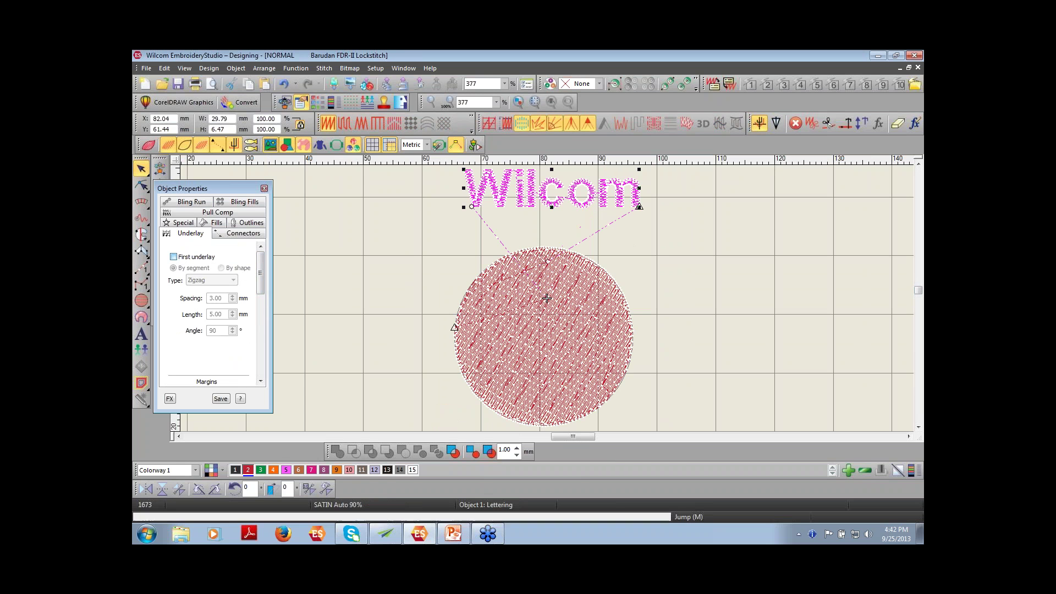
pyautogui.click(233, 280)
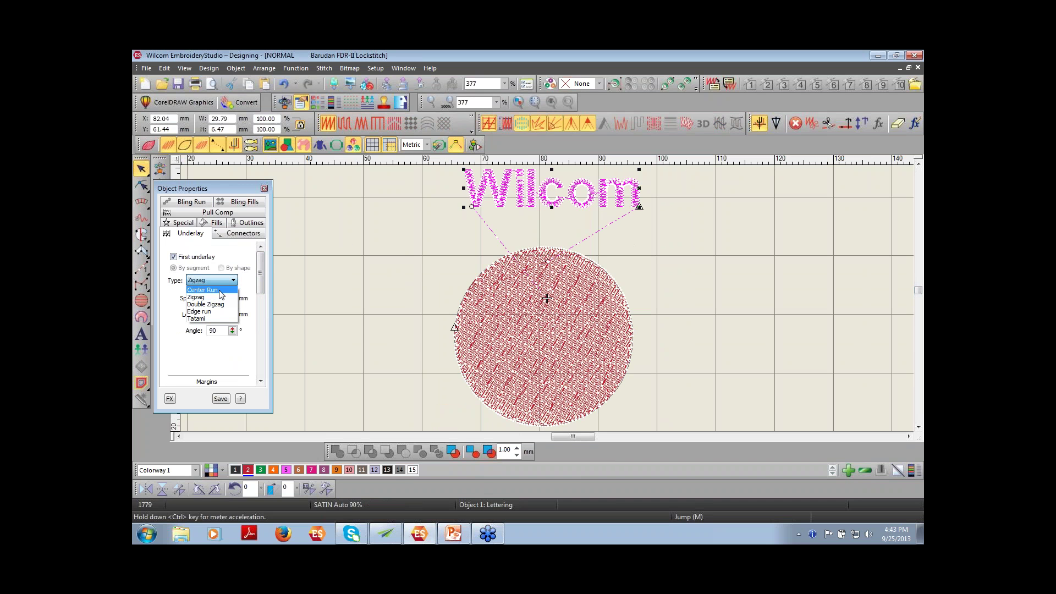
pyautogui.click(202, 290)
pyautogui.press('b')
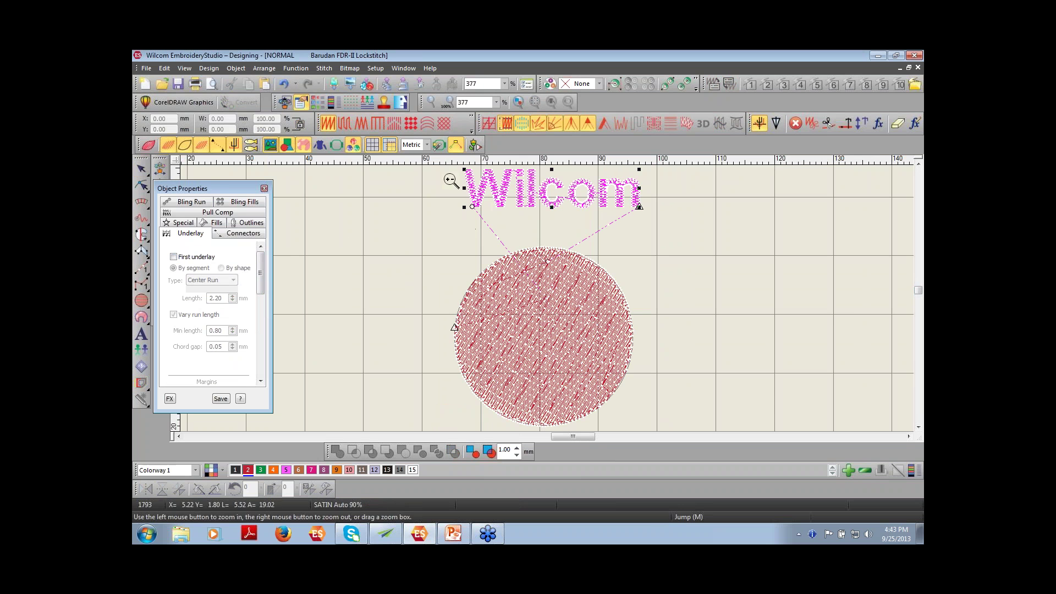
pyautogui.moveTo(462, 179); pyautogui.dragTo(525, 220)
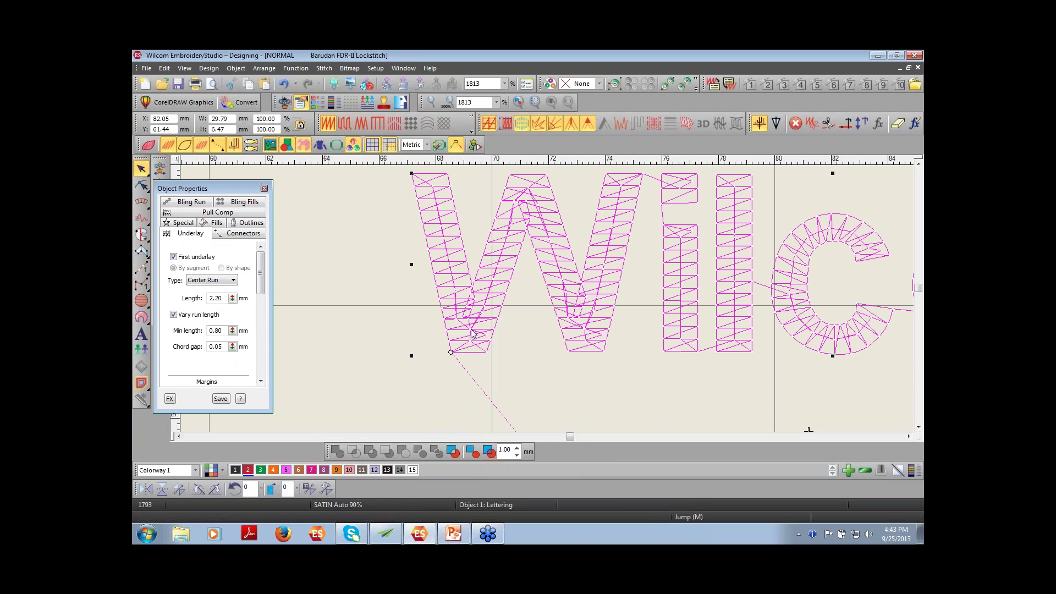
pyautogui.click(229, 282)
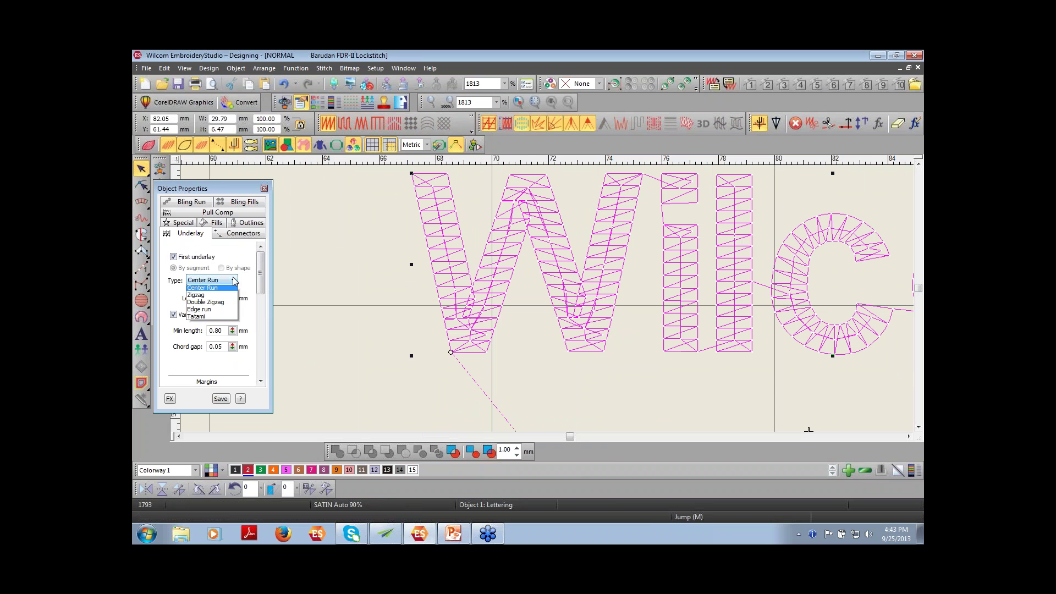
pyautogui.click(203, 290)
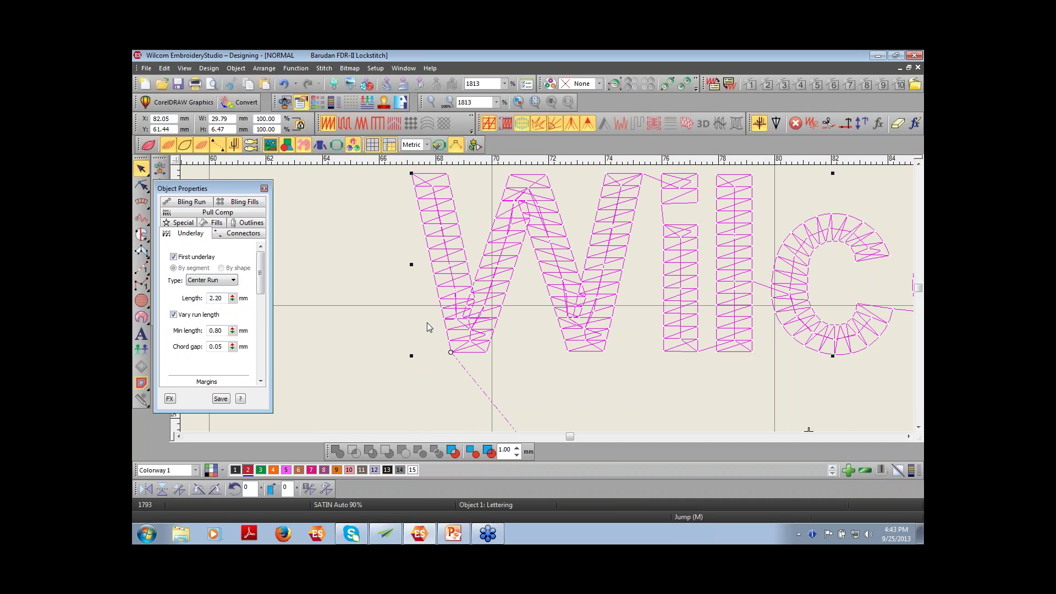
# Step: Change the lettering's first underlay type to Zigzag and deselect the lettering to inspect the stitches
pyautogui.click(233, 280)
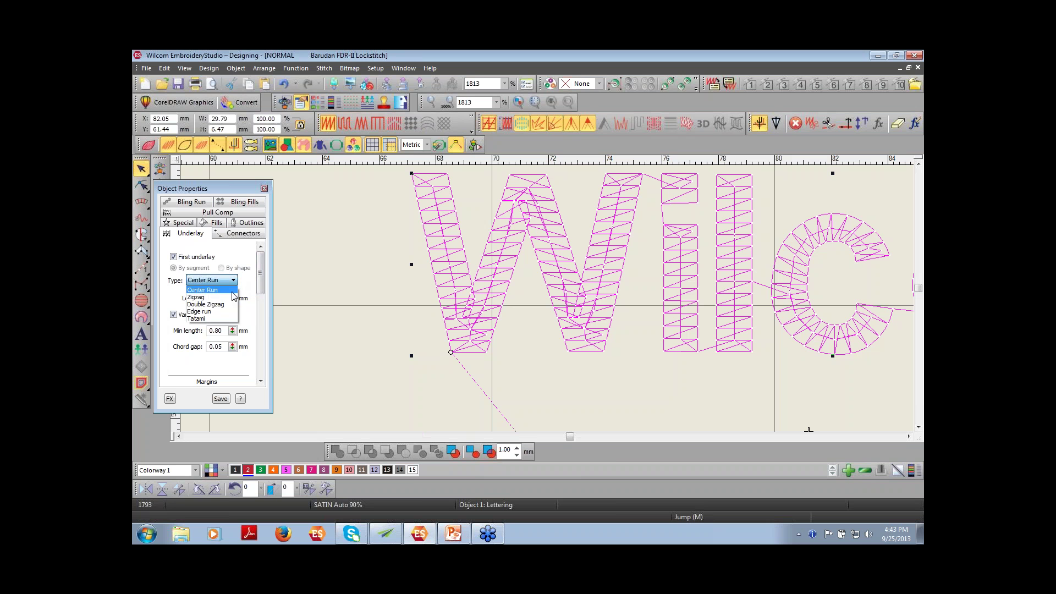
pyautogui.click(209, 300)
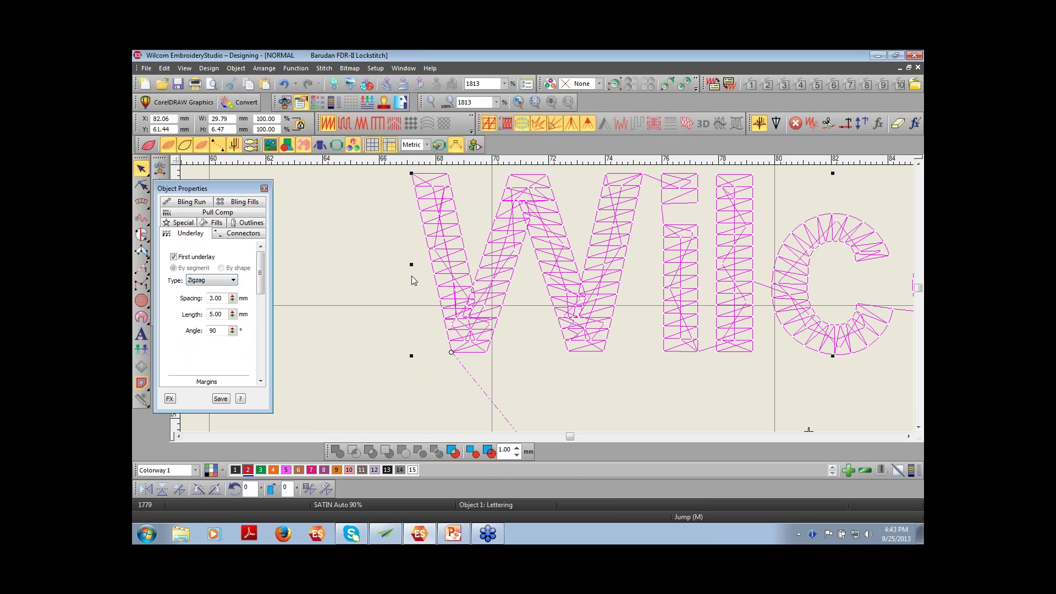
pyautogui.click(326, 301)
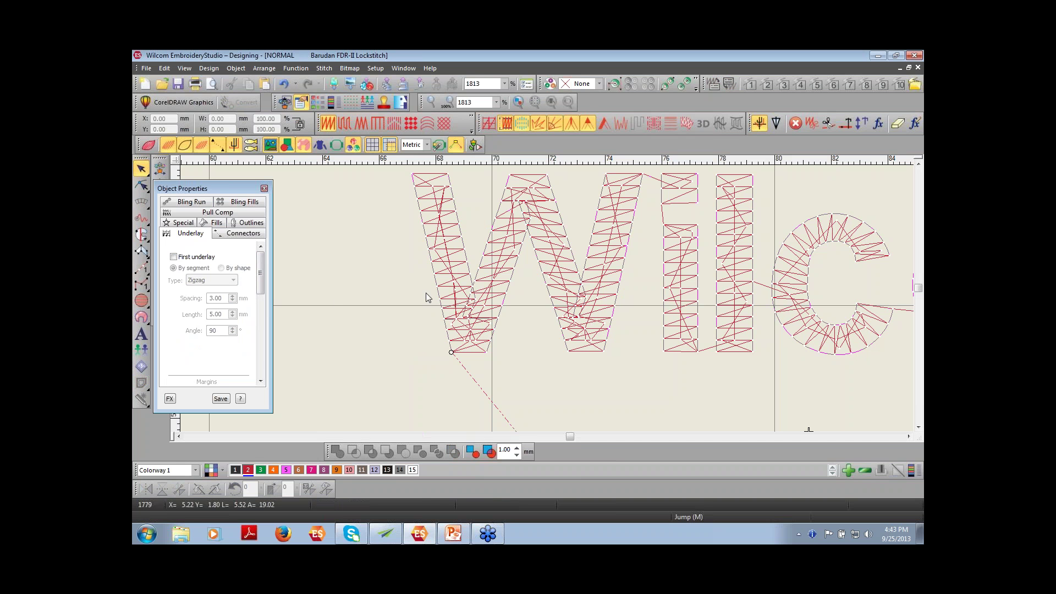
# Step: Reselect the lettering and change its first underlay type to Double Zigzag
pyautogui.click(440, 304)
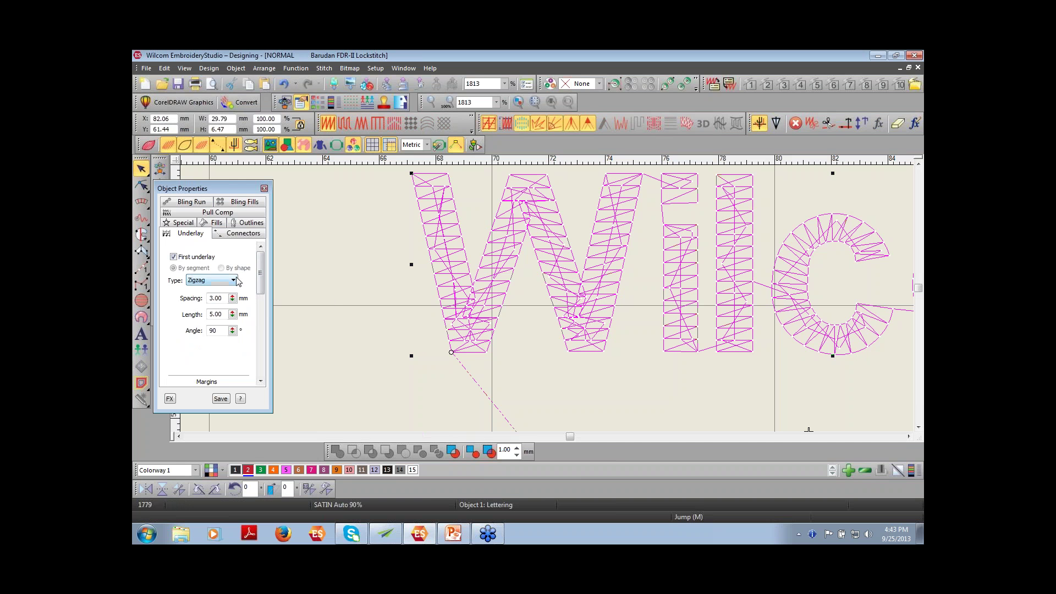
pyautogui.click(233, 280)
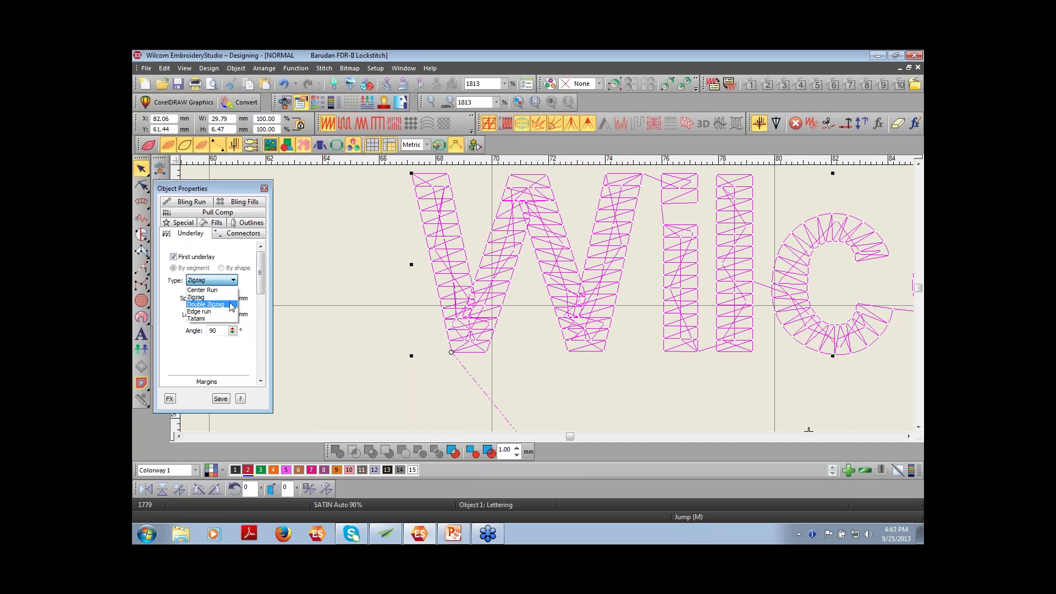
pyautogui.click(207, 304)
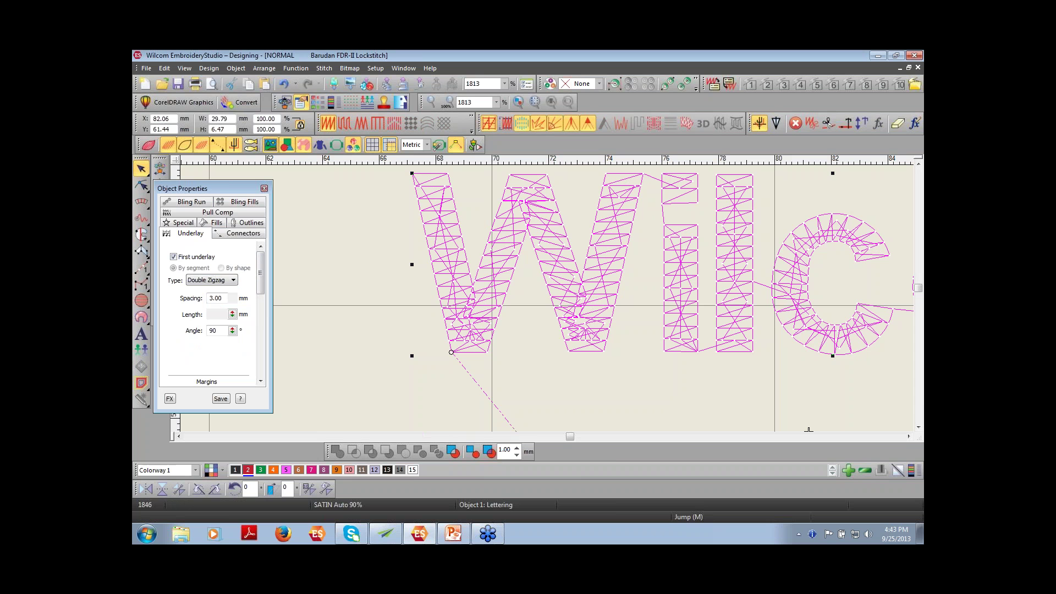
# Step: Change the lettering's first underlay type to Edge run, deselect it and view the whole design
pyautogui.click(233, 280)
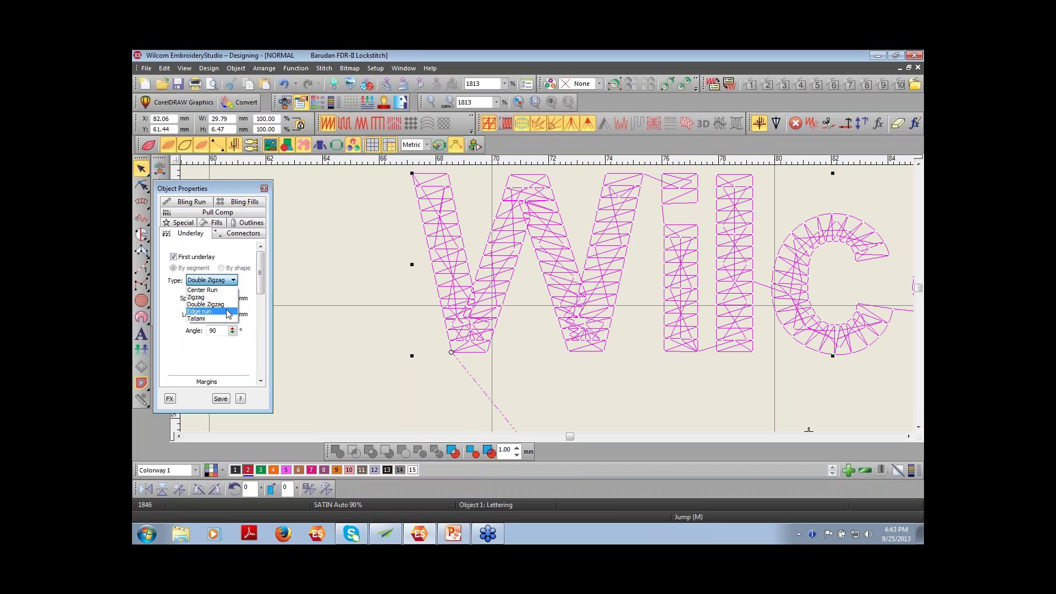
pyautogui.click(227, 311)
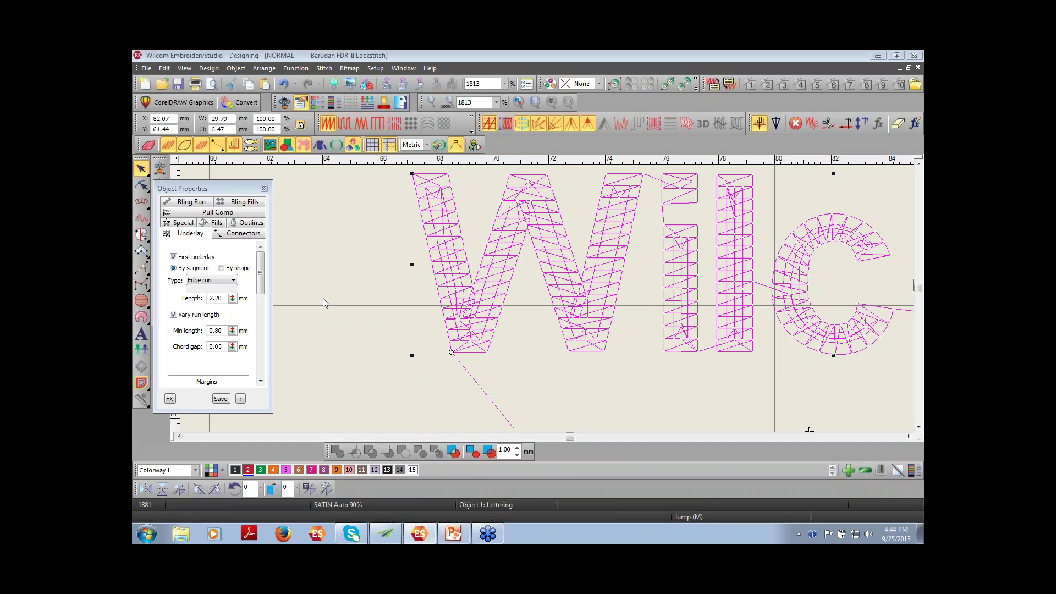
pyautogui.click(375, 279)
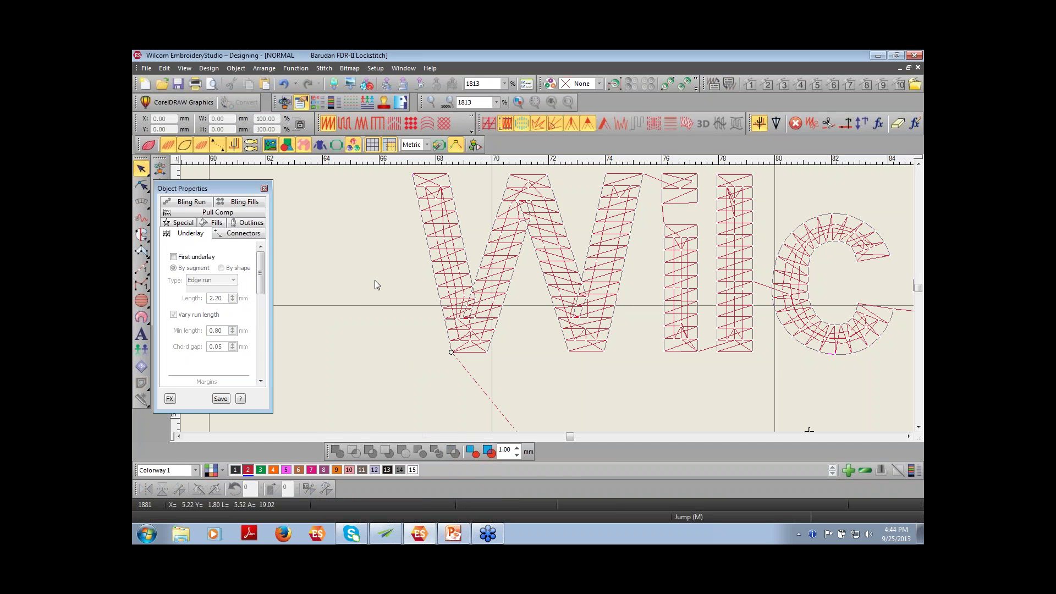
pyautogui.press('0')
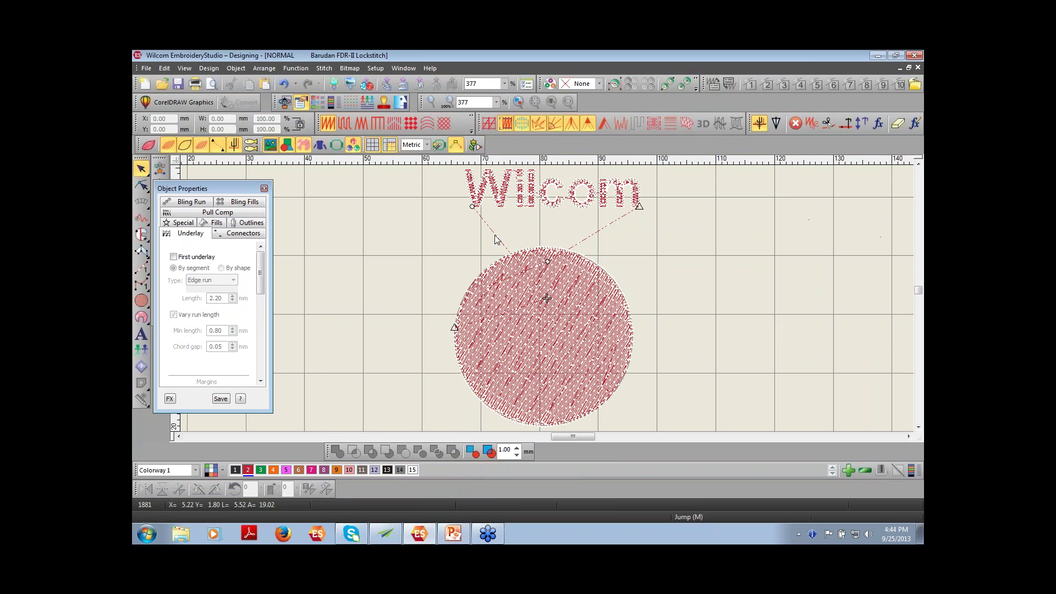
# Step: Delete the Complex Fill circle and turn off the first underlay of the Wilcom lettering
pyautogui.click(521, 201)
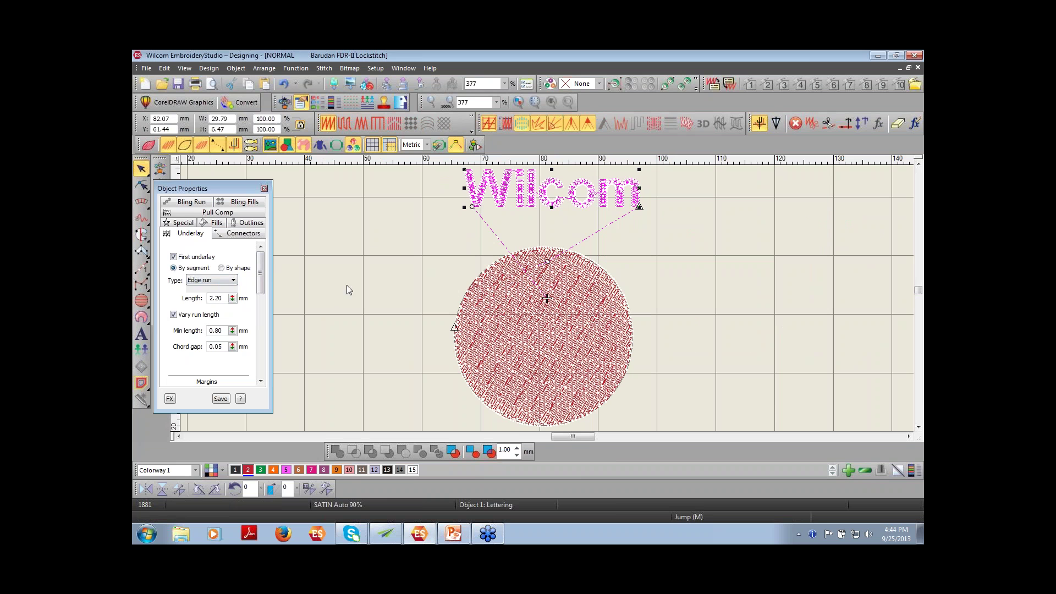
pyautogui.click(598, 279)
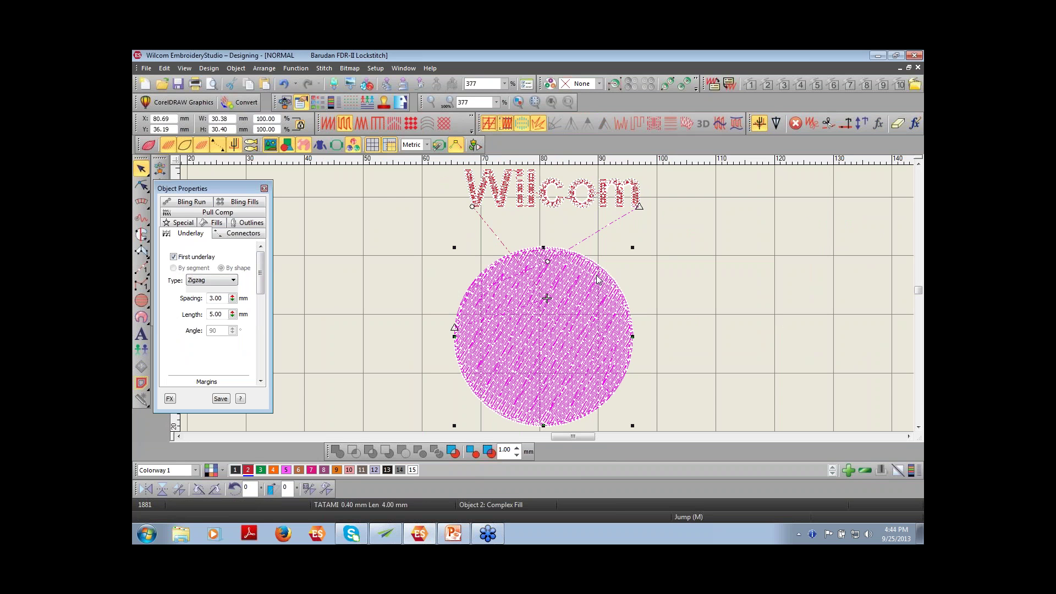
pyautogui.press('Delete')
pyautogui.click(552, 209)
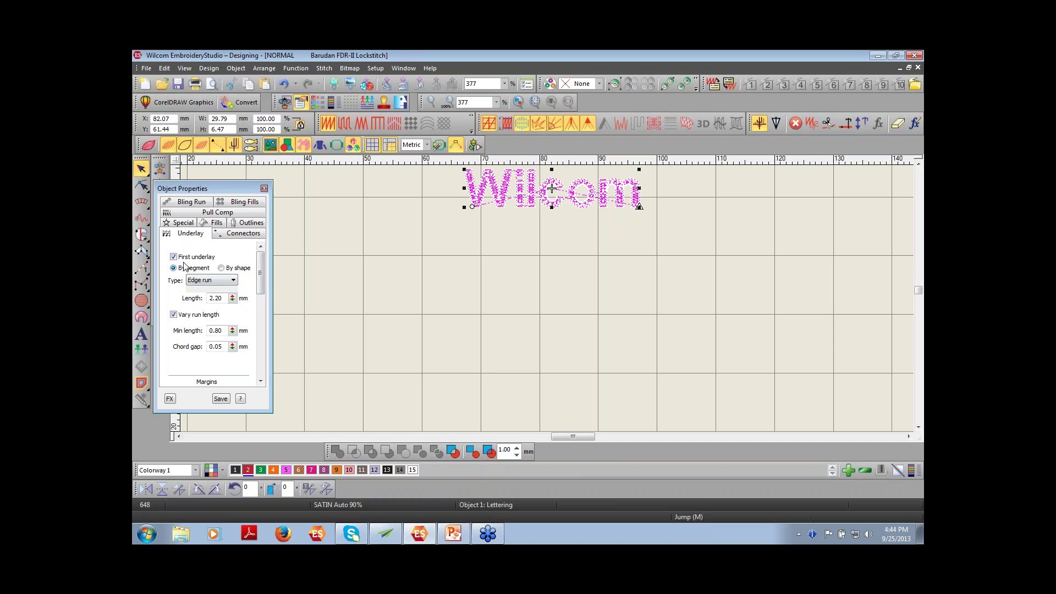
pyautogui.click(173, 256)
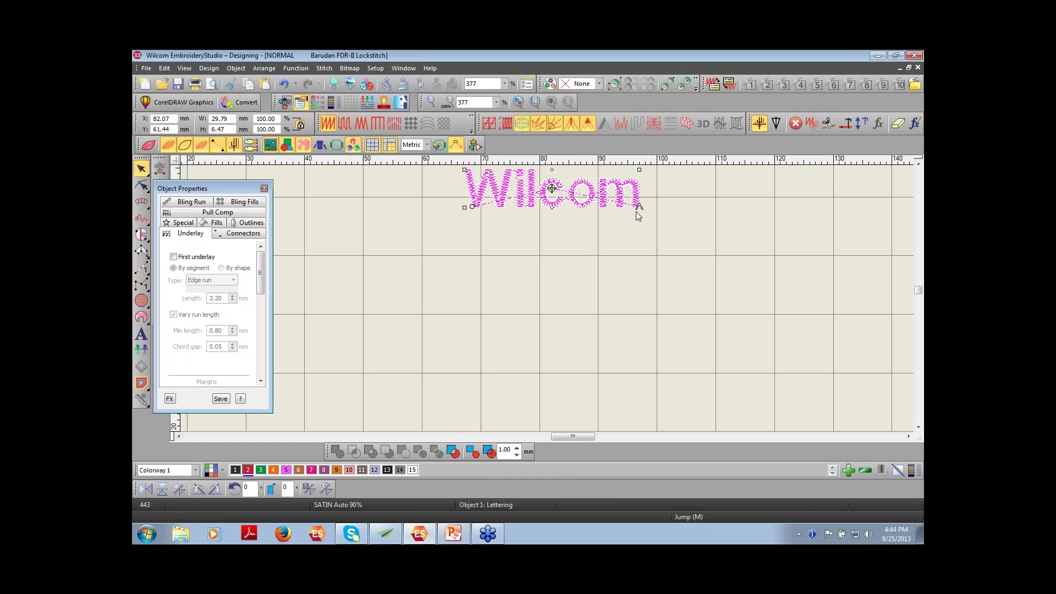
# Step: Enlarge the lettering to about 48.6 × 10.5 mm, move it to about X 85.8, Y 50.6 mm and deselect it
pyautogui.moveTo(639, 207); pyautogui.dragTo(708, 245)
pyautogui.moveTo(605, 209); pyautogui.dragTo(572, 262)
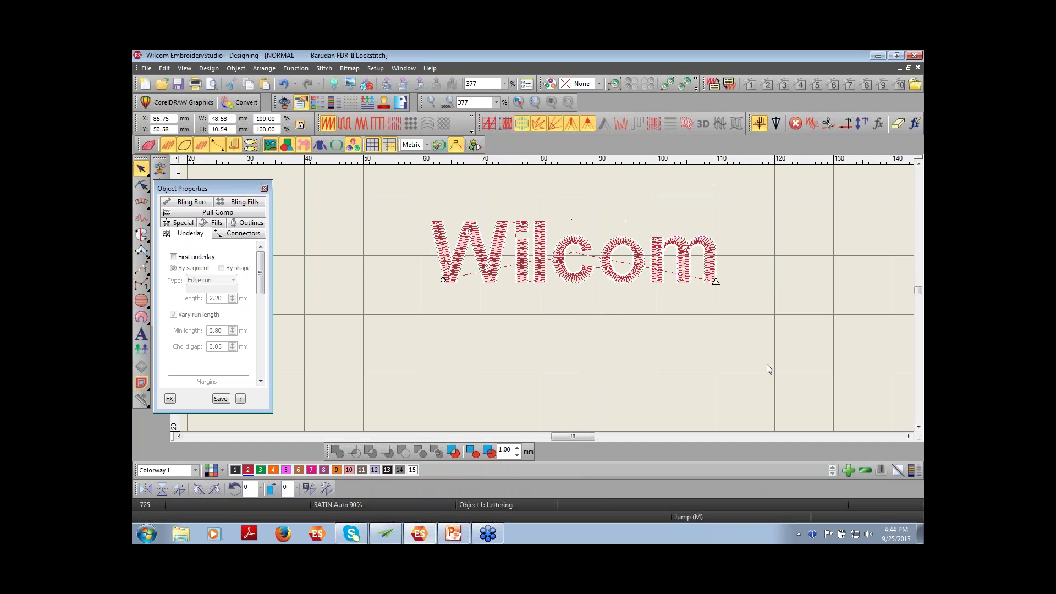
pyautogui.click(766, 364)
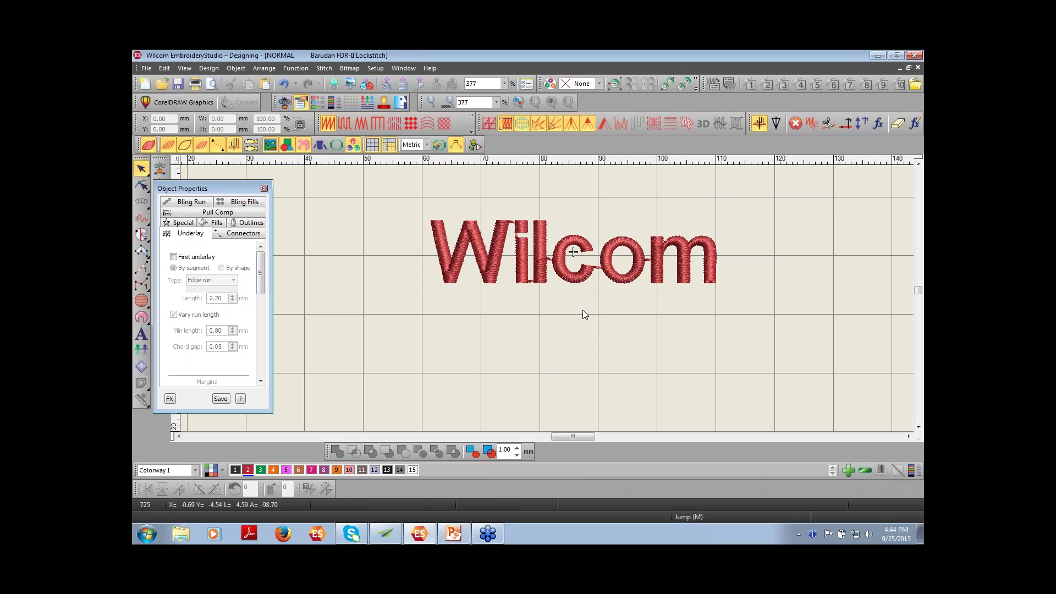
# Step: Select the lettering and display its complete connector settings, including the trim and tie-in options
pyautogui.click(560, 270)
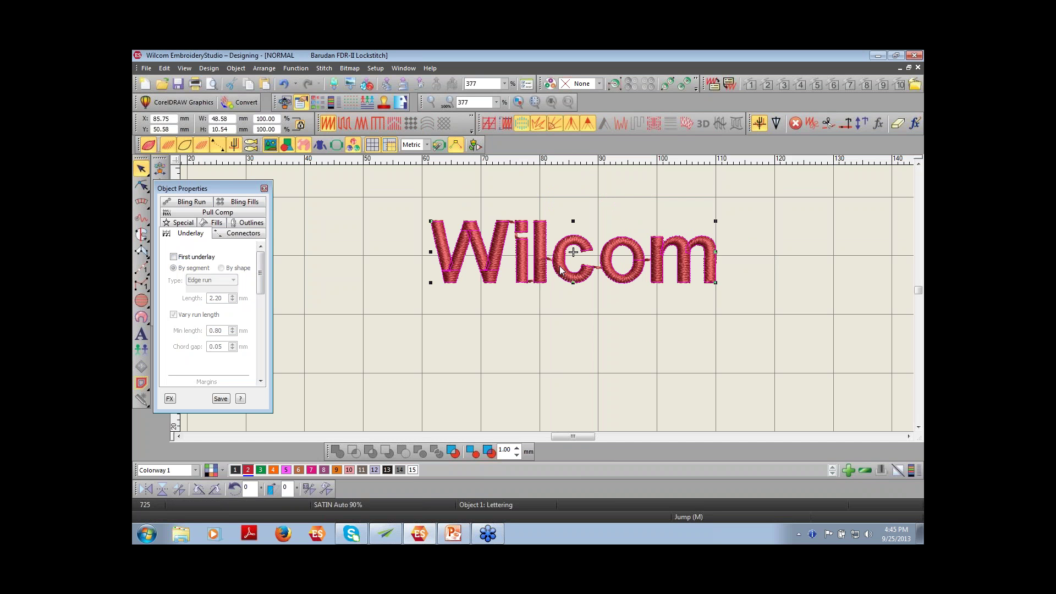
pyautogui.click(240, 234)
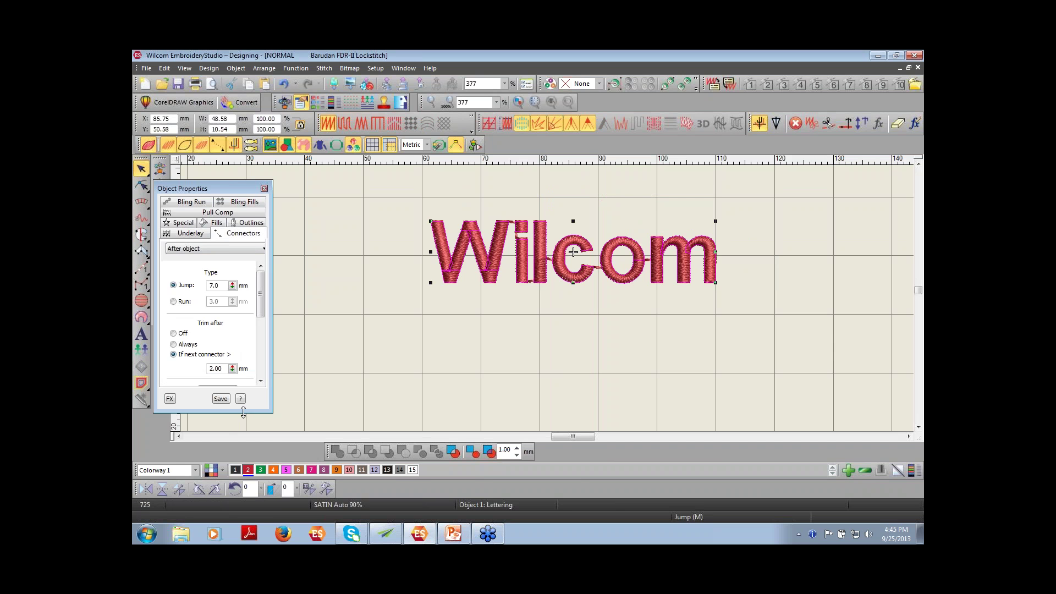
pyautogui.moveTo(243, 413); pyautogui.dragTo(243, 519)
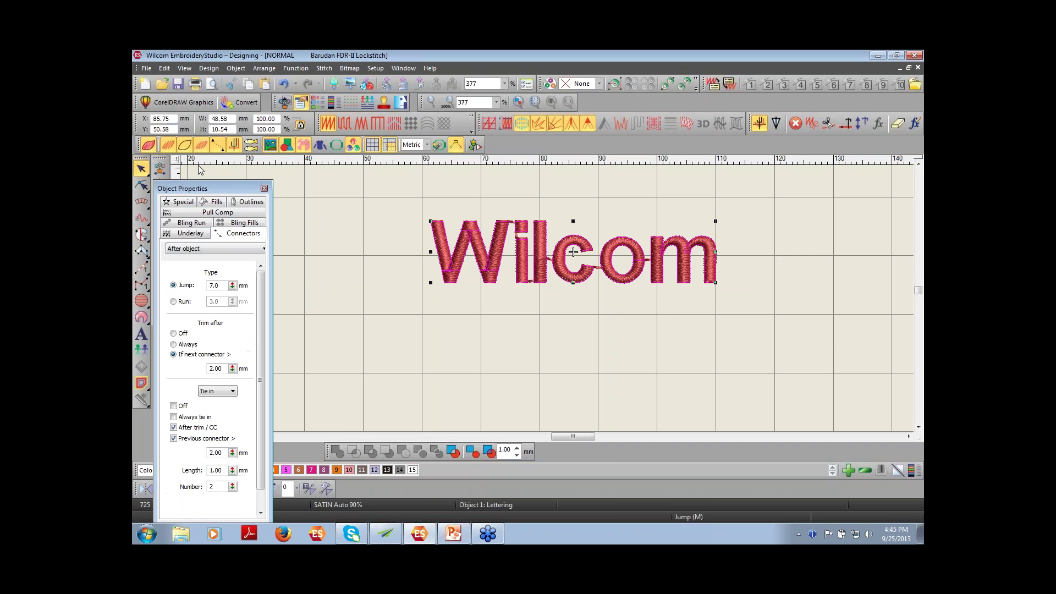
# Step: Move and widen the object properties window, and set the lettering's after-object connectors to always trim
pyautogui.moveTo(215, 189); pyautogui.dragTo(223, 126)
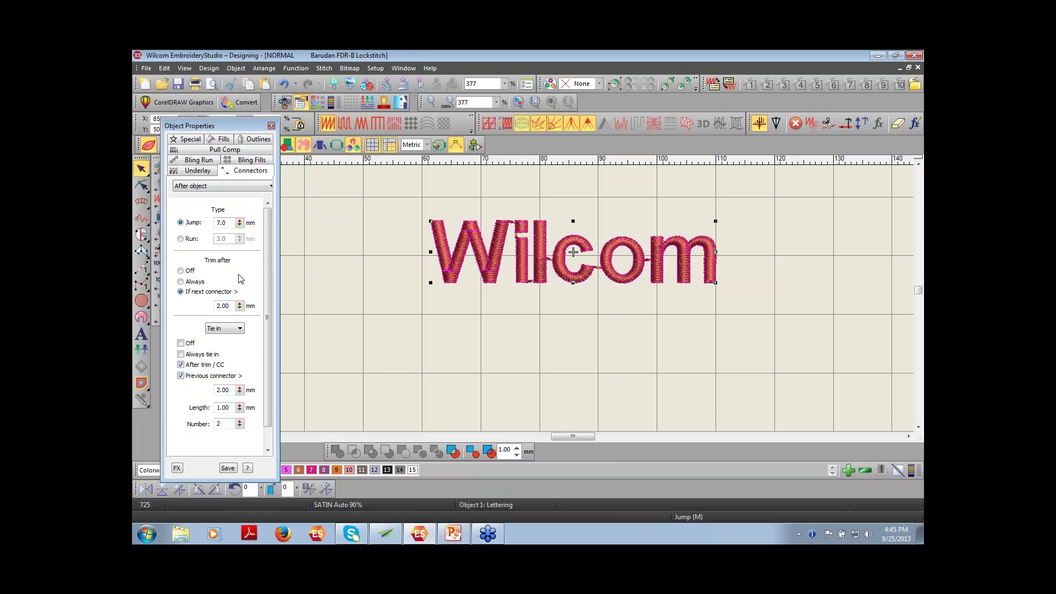
pyautogui.click(187, 282)
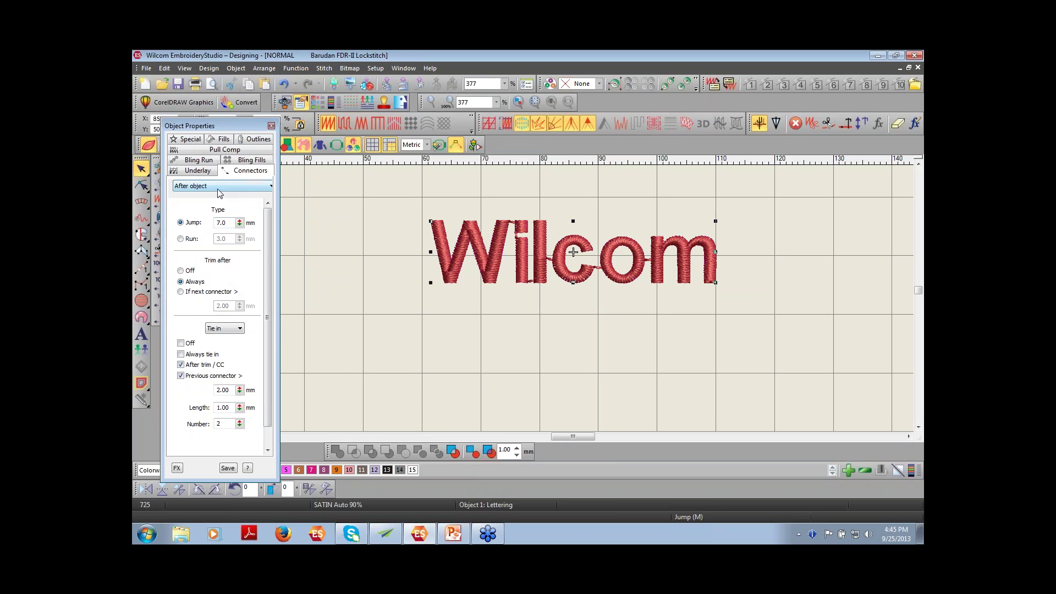
pyautogui.moveTo(278, 207); pyautogui.dragTo(315, 207)
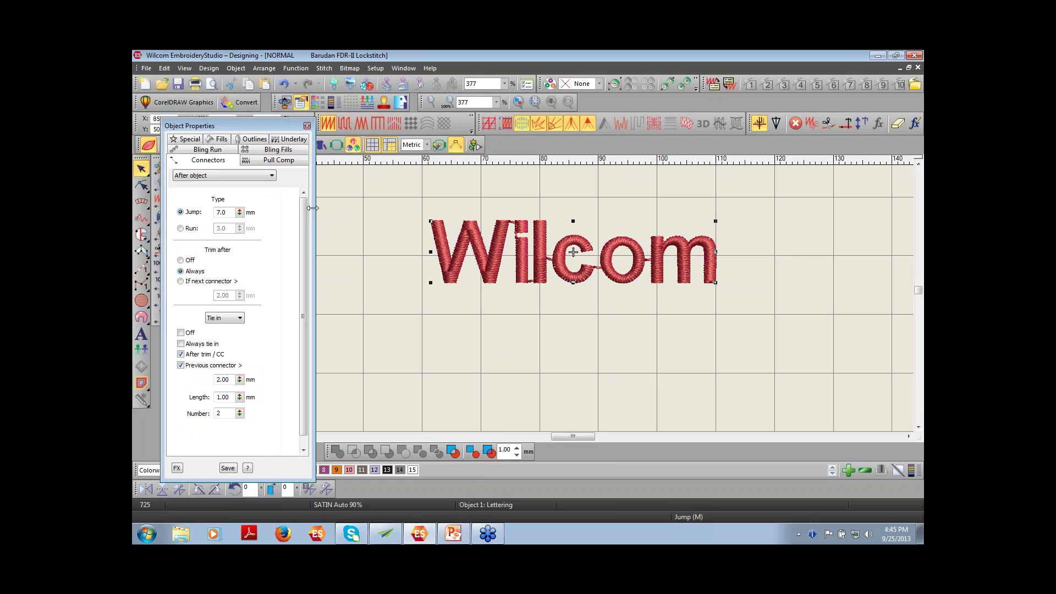
# Step: Display the lettering's inside-object connector settings, try the Run connector type and switch back to Jump
pyautogui.click(272, 176)
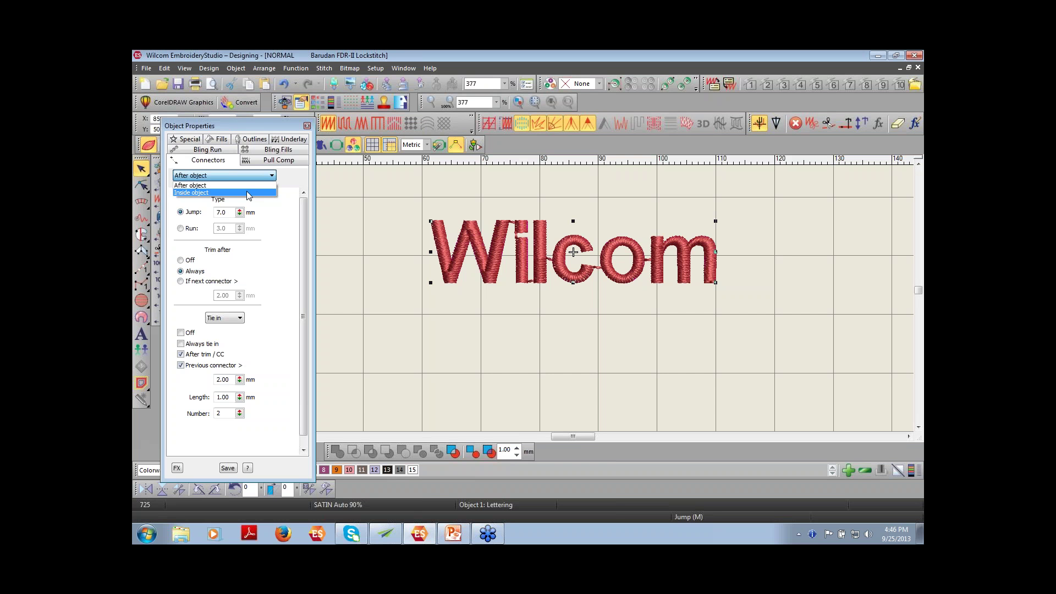
pyautogui.click(200, 193)
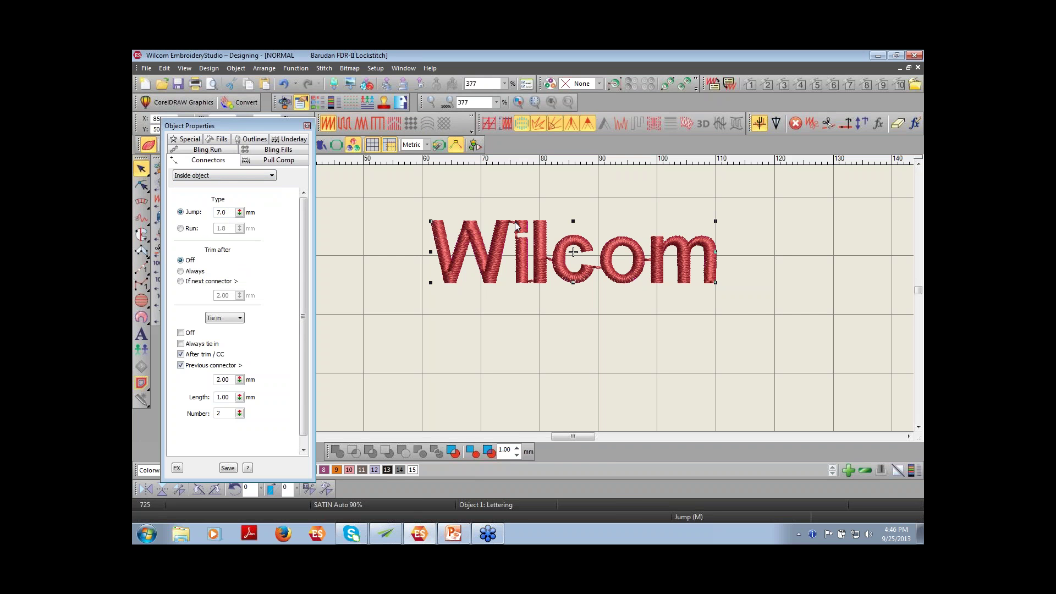
pyautogui.click(180, 228)
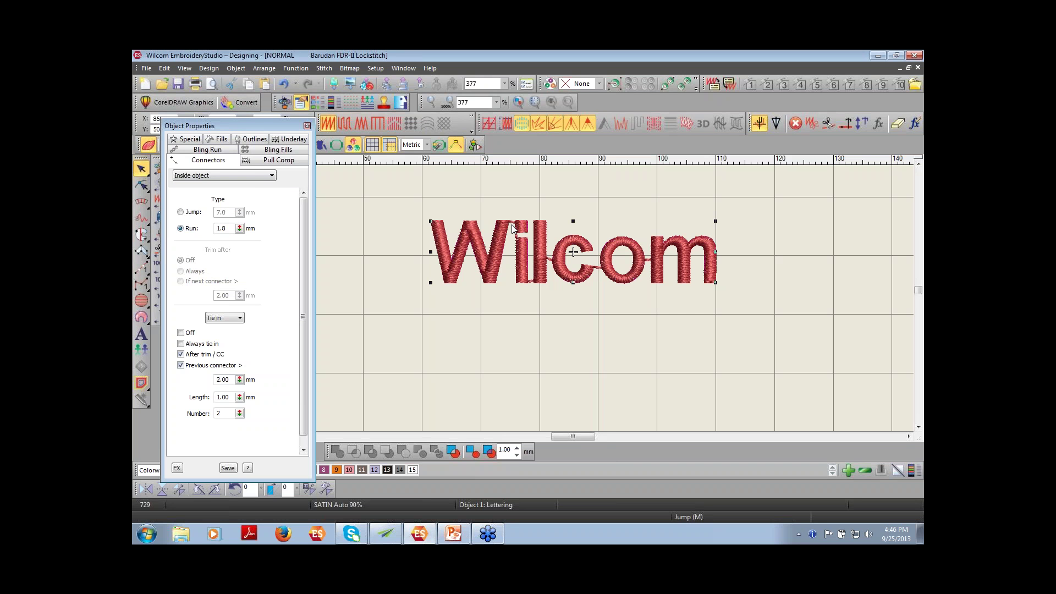
pyautogui.click(181, 212)
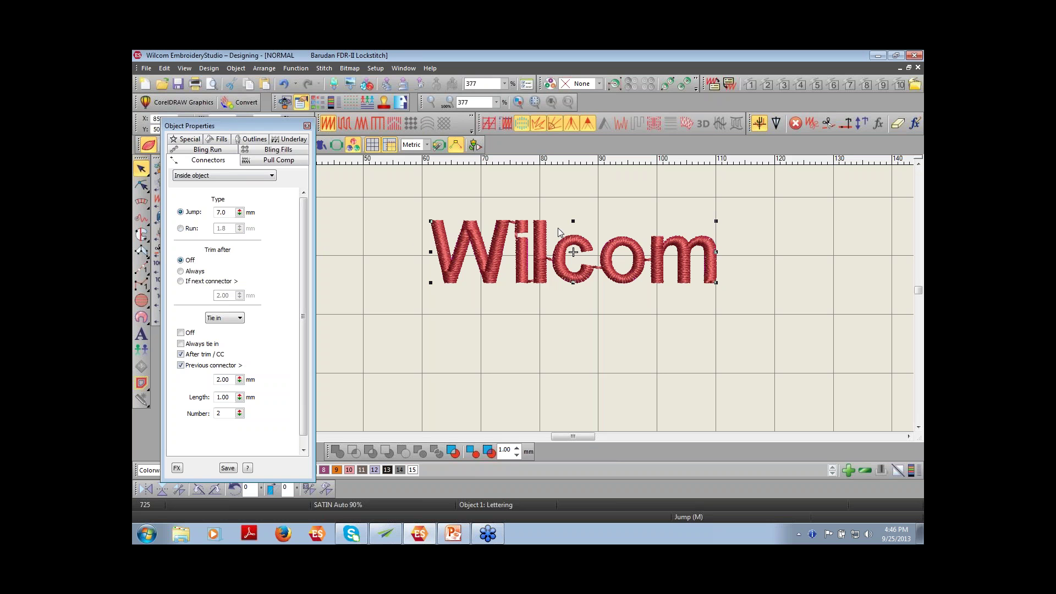
# Step: Set the lettering's inside-object trims to occur only if the next connector exceeds 1.5 mm
pyautogui.click(180, 282)
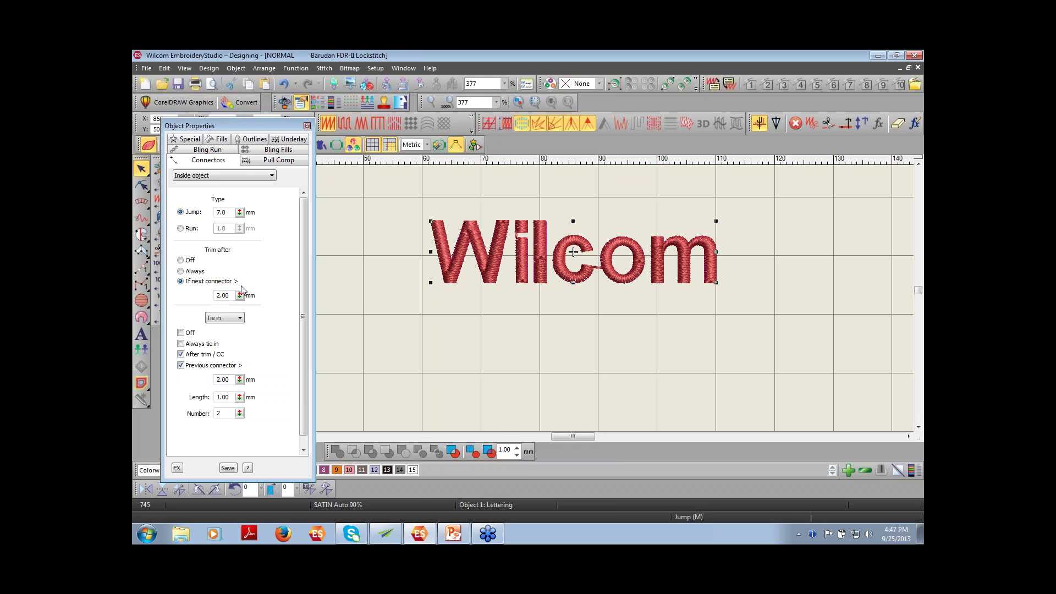
pyautogui.moveTo(234, 296); pyautogui.dragTo(216, 295)
pyautogui.write('1.5')
pyautogui.press('Return')
# Step: Try inside-object trim thresholds of 1.0 mm, 1.25 mm and finally 1 mm for the lettering
pyautogui.moveTo(235, 295); pyautogui.dragTo(199, 297)
pyautogui.write('1.0')
pyautogui.moveTo(234, 295); pyautogui.dragTo(202, 297)
pyautogui.write('1.25')
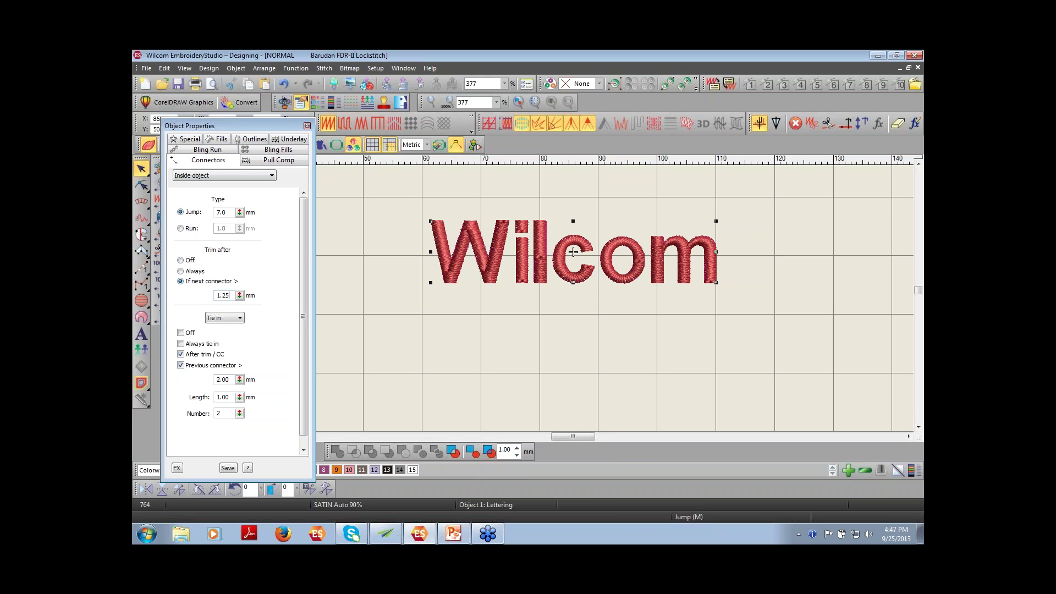
pyautogui.press('Return')
pyautogui.moveTo(235, 296); pyautogui.dragTo(216, 297)
pyautogui.write('1')
pyautogui.press('Return')
# Step: Review the lettering's after-object connector settings
pyautogui.click(272, 175)
pyautogui.click(245, 186)
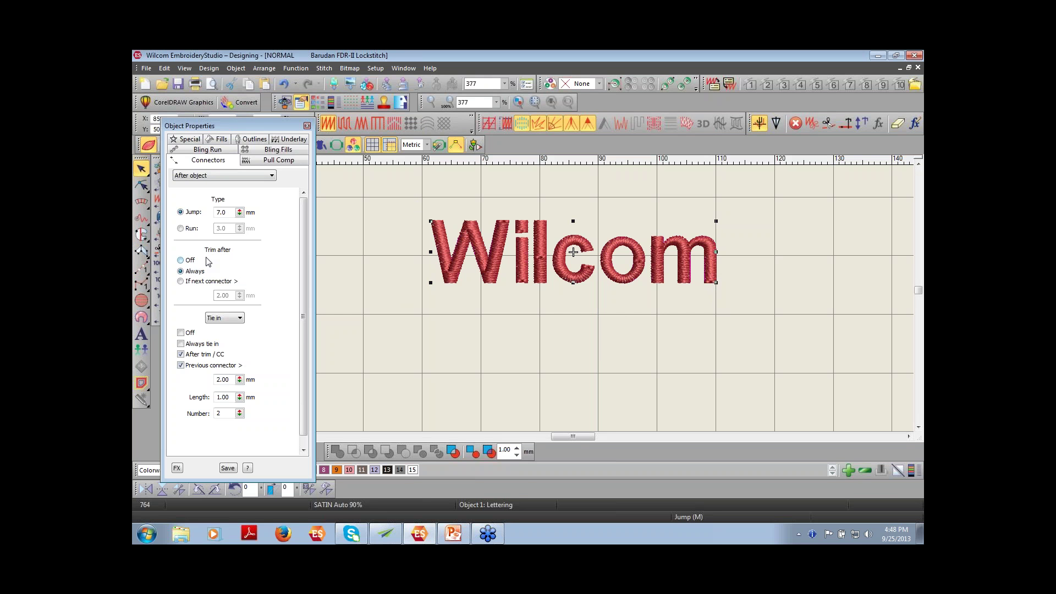
pyautogui.click(491, 275)
# Step: Return to the inside-object connector settings, set the trim threshold to 2 mm and deselect the lettering
pyautogui.click(271, 175)
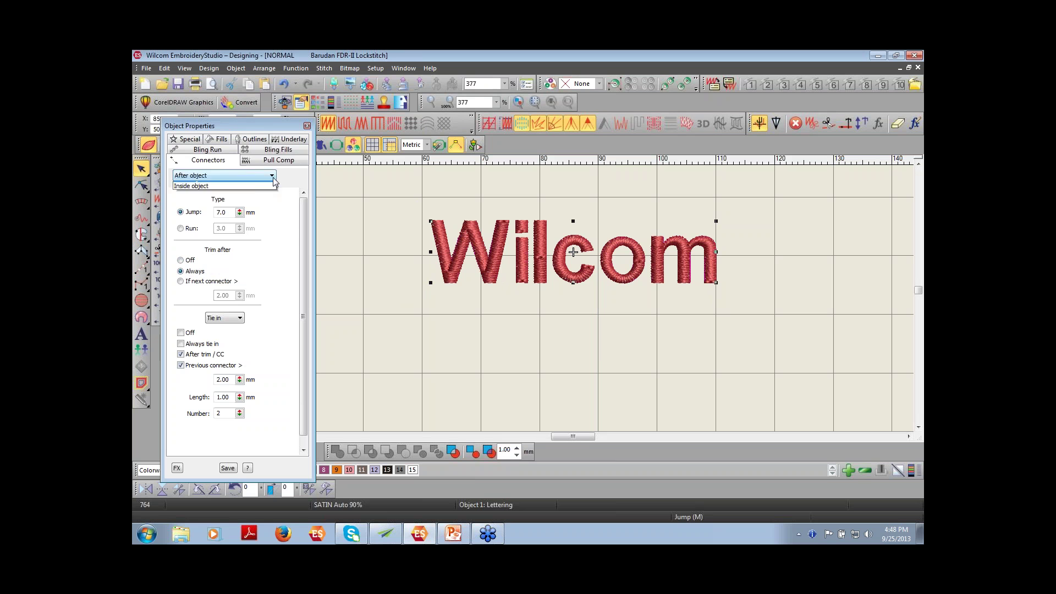
pyautogui.click(238, 193)
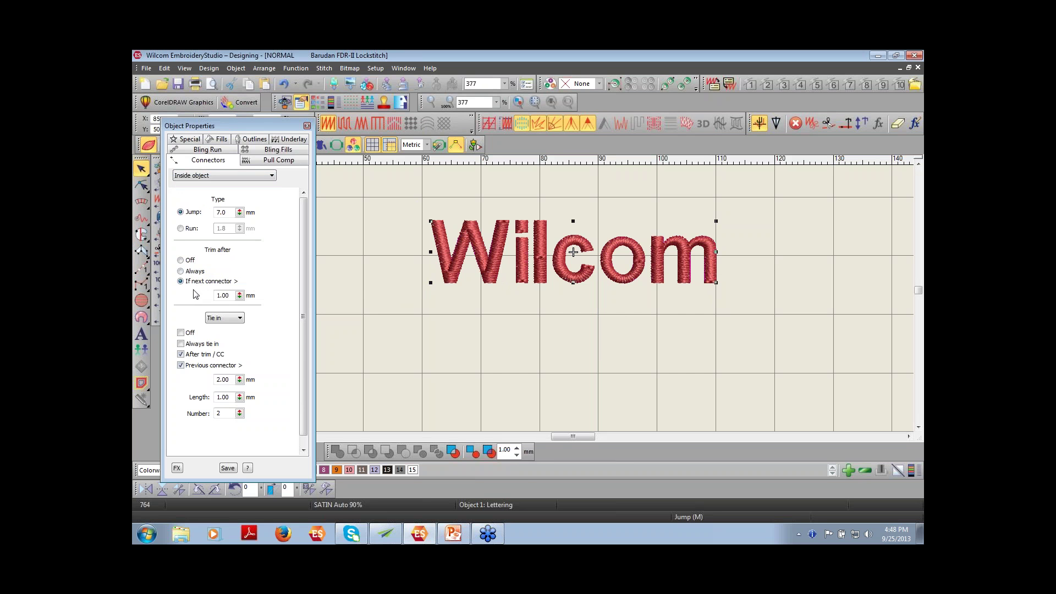
pyautogui.moveTo(234, 294); pyautogui.dragTo(207, 294)
pyautogui.write('2')
pyautogui.press('Return')
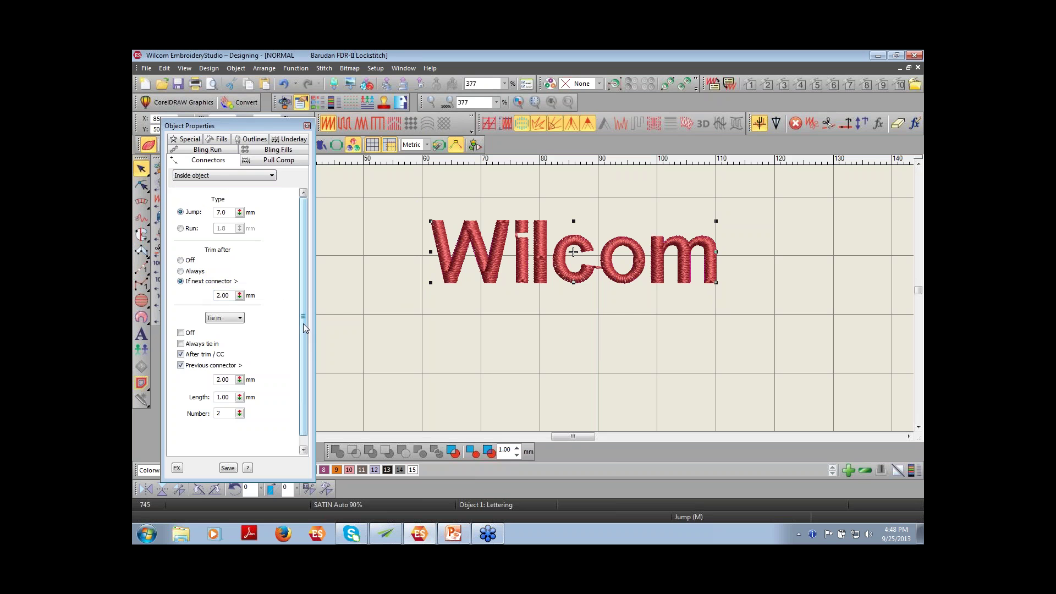
pyautogui.moveTo(302, 323); pyautogui.dragTo(303, 302)
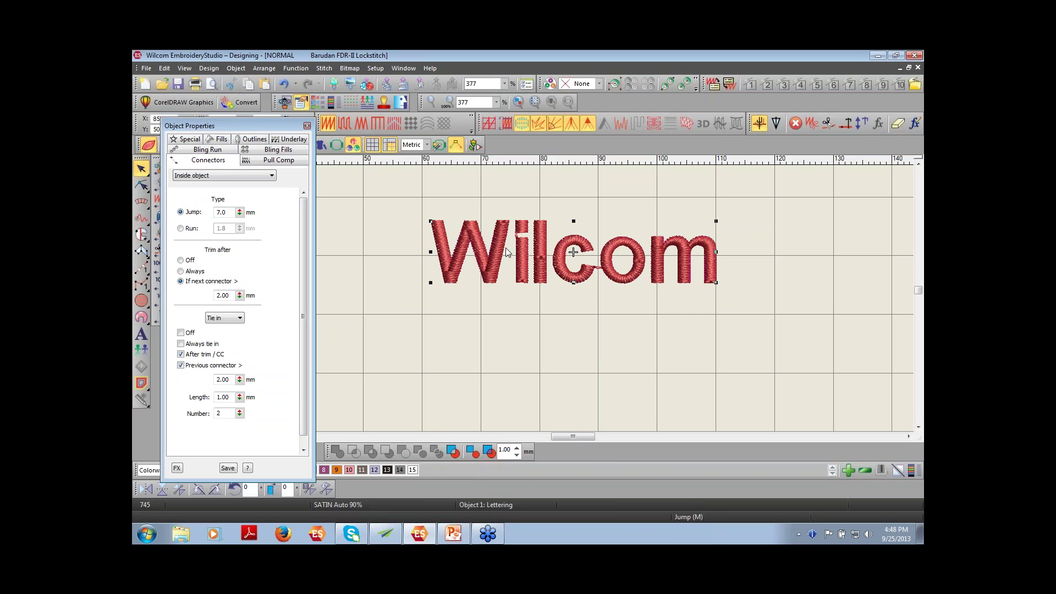
pyautogui.click(503, 331)
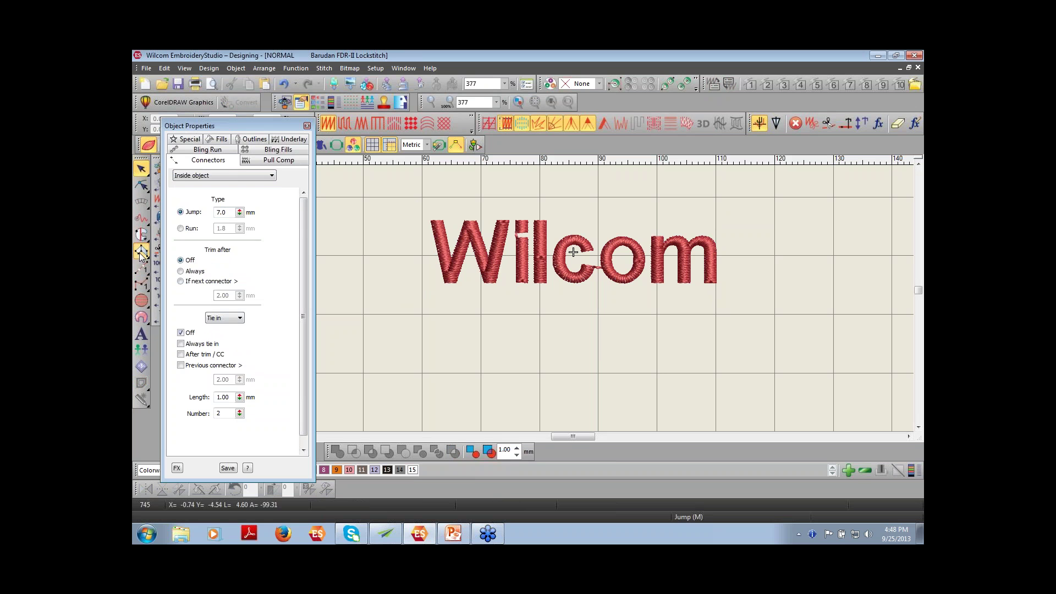
# Step: Digitize a wavy satin column about 13 mm long below the lettering with Input A
pyautogui.click(141, 251)
pyautogui.click(459, 337)
pyautogui.click(468, 350)
pyautogui.click(494, 331)
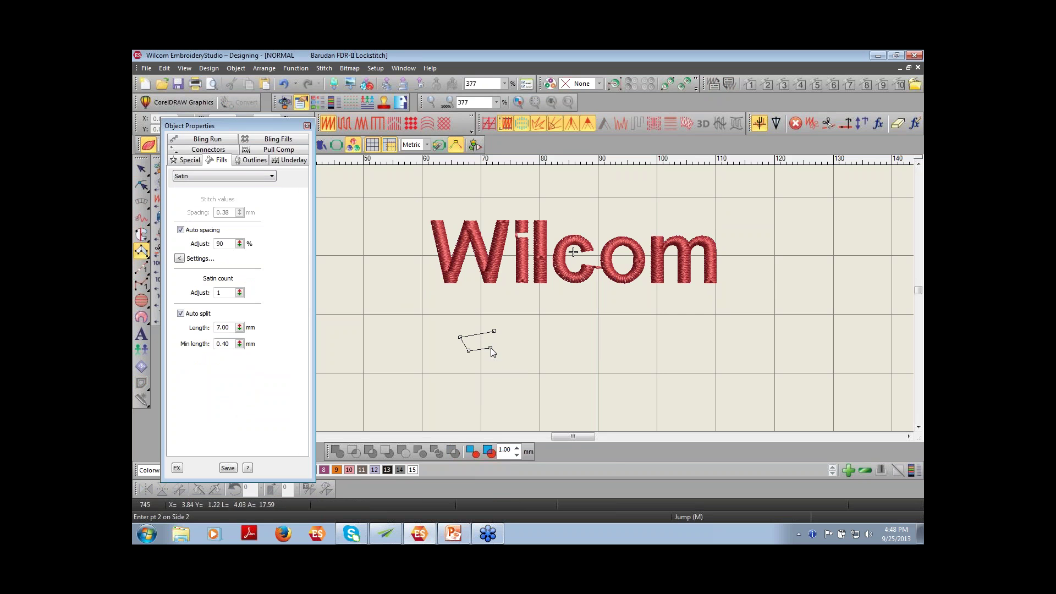
pyautogui.click(490, 348)
pyautogui.click(516, 340)
pyautogui.click(513, 358)
pyautogui.click(535, 336)
pyautogui.click(536, 355)
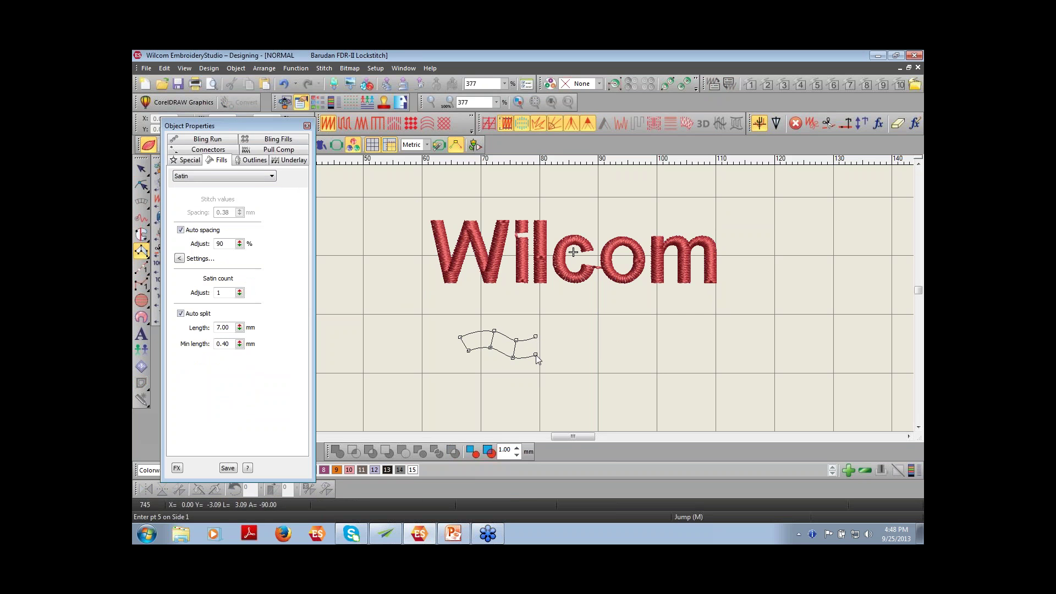
pyautogui.press('Return')
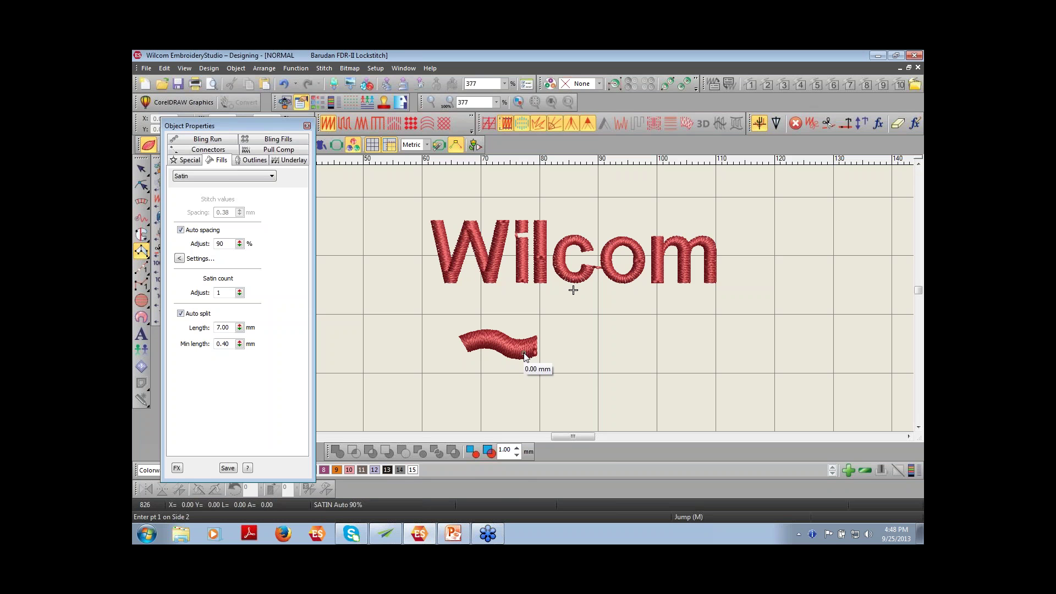
# Step: Duplicate the wavy satin column twice, arrange the three columns staggered below the lettering and deselect them
pyautogui.click(141, 169)
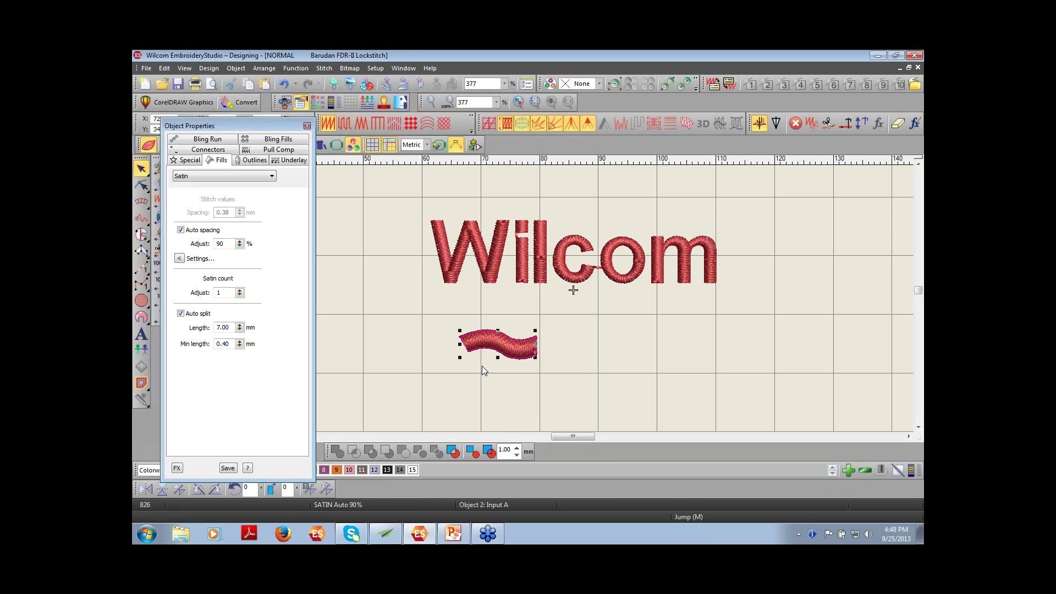
pyautogui.moveTo(520, 352); pyautogui.dragTo(580, 334)
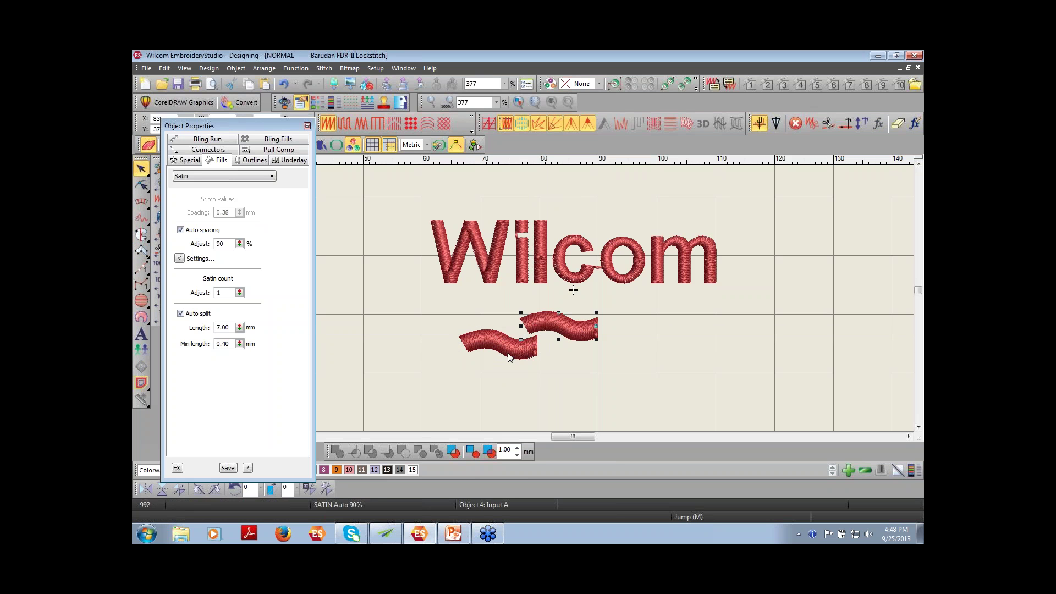
pyautogui.moveTo(510, 353)
pyautogui.mouseDown()
pyautogui.moveTo(598, 377)
pyautogui.moveTo(500, 348)
pyautogui.moveTo(511, 392)
pyautogui.moveTo(525, 384)
pyautogui.moveTo(525, 359)
pyautogui.mouseUp()
pyautogui.click(646, 341)
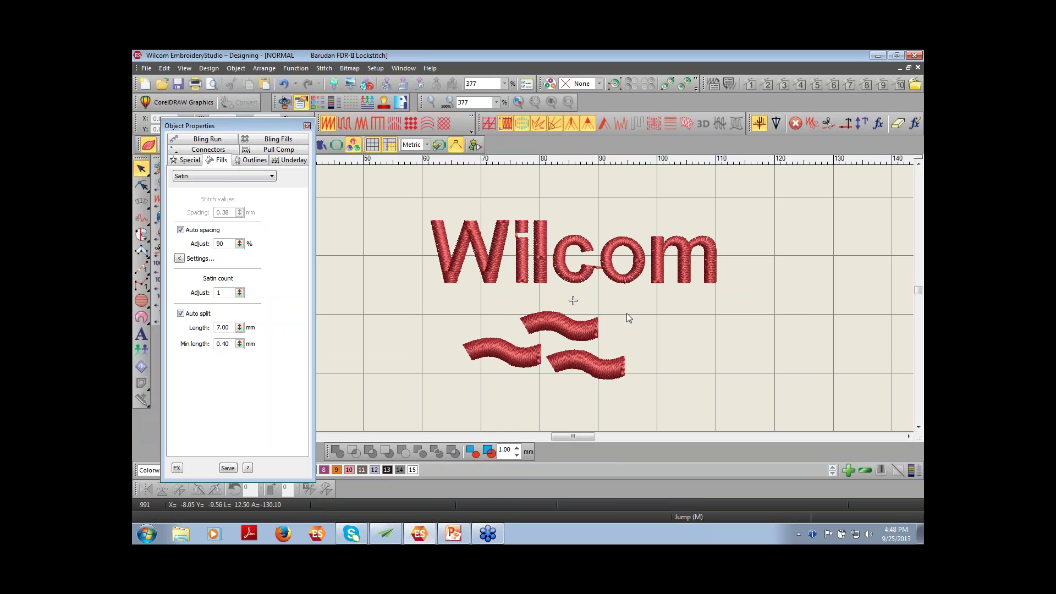
# Step: Display the design as plain stitches with its connectors, turn off the lettering's inside-object trims and deselect it
pyautogui.hotkey('ctrl', 'a')
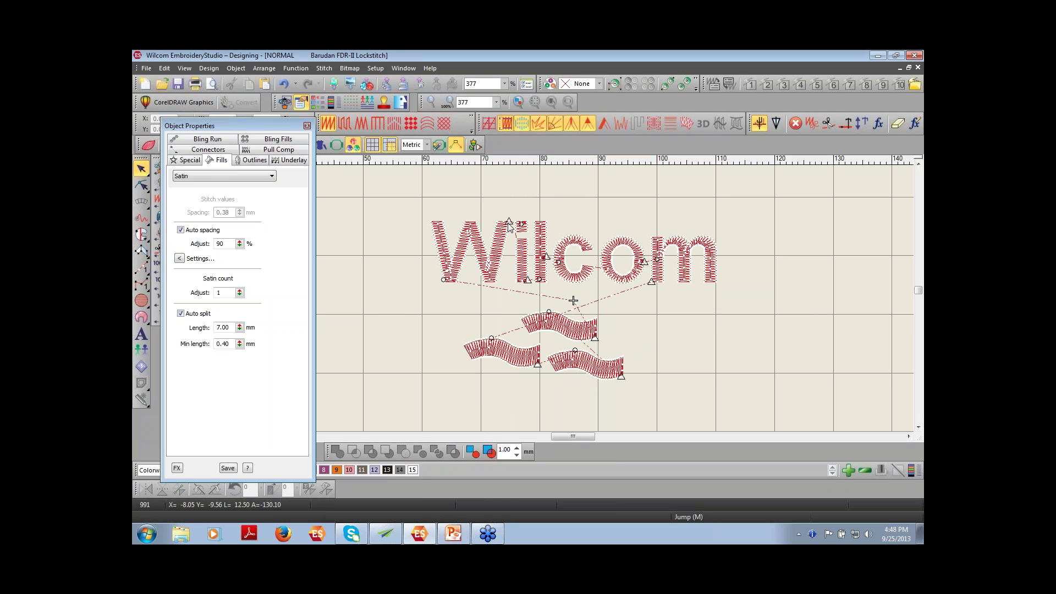
pyautogui.click(578, 280)
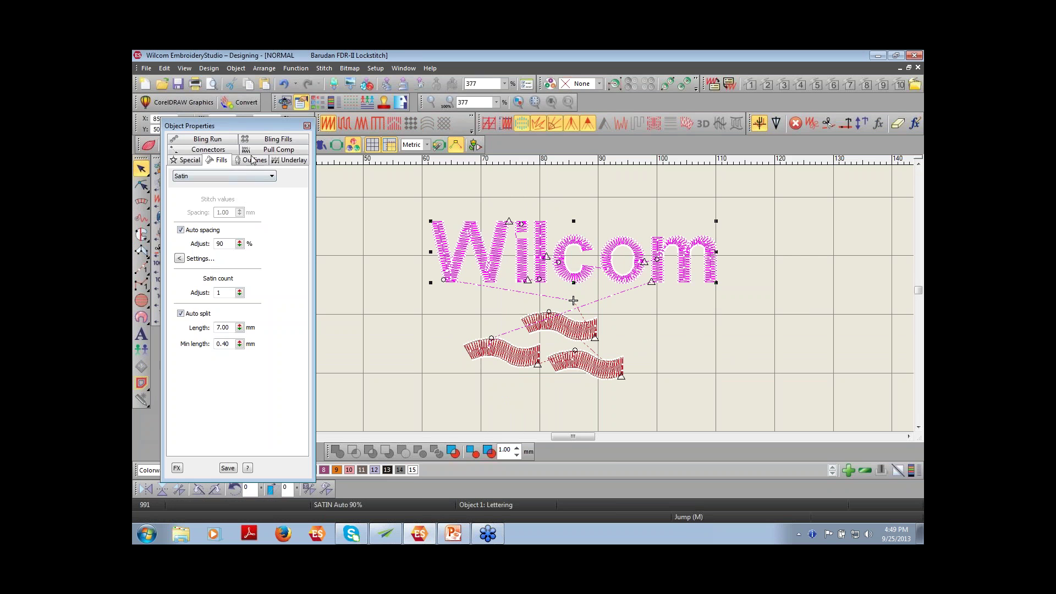
pyautogui.click(206, 150)
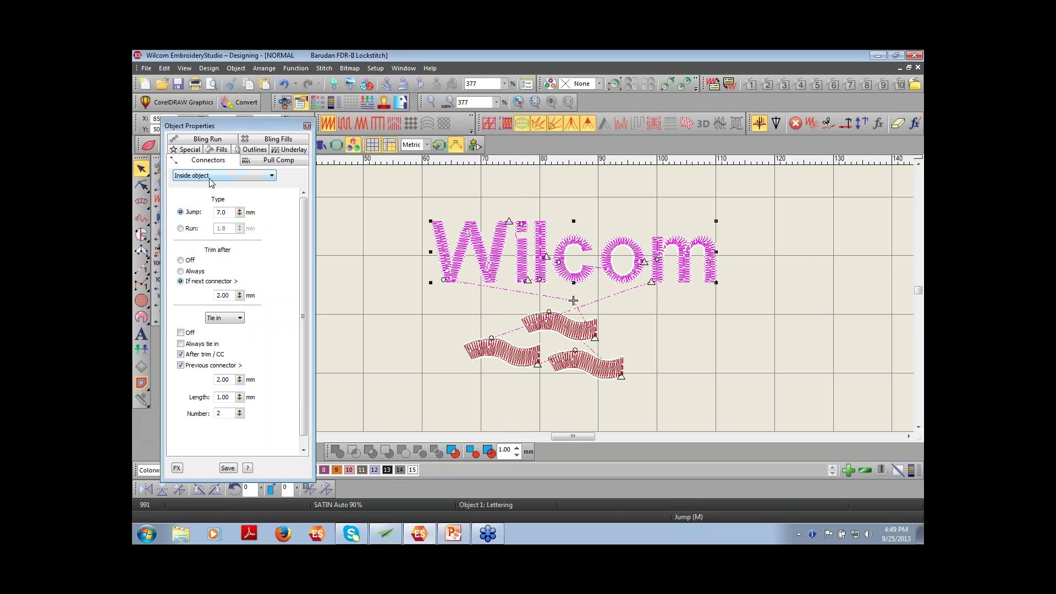
pyautogui.click(180, 260)
pyautogui.click(731, 323)
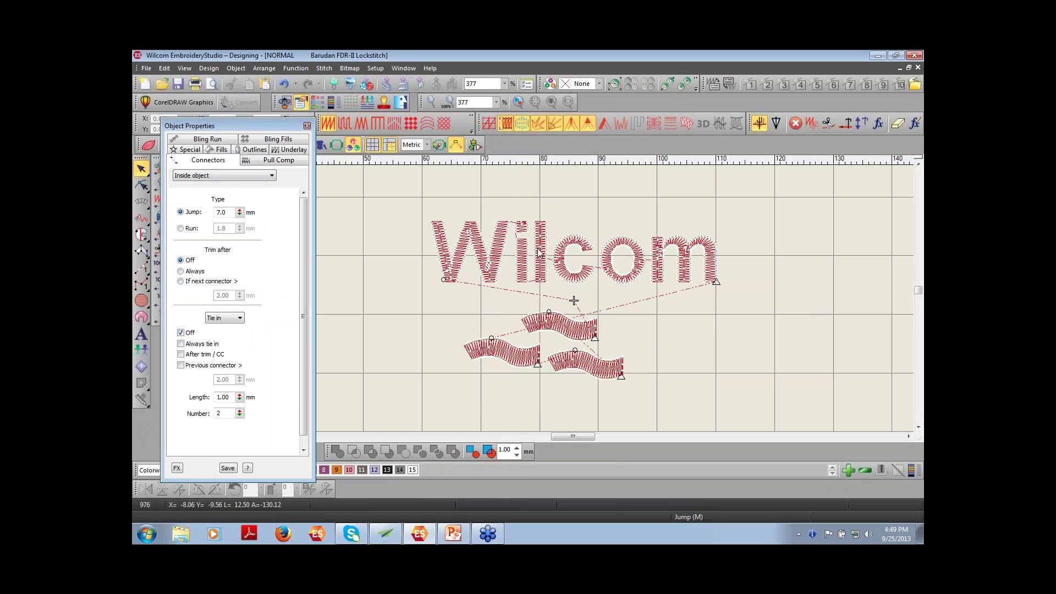
# Step: Examine the tie-in stitches at the start of the W up close, stitch by stitch, and zoom back out
pyautogui.click(519, 258)
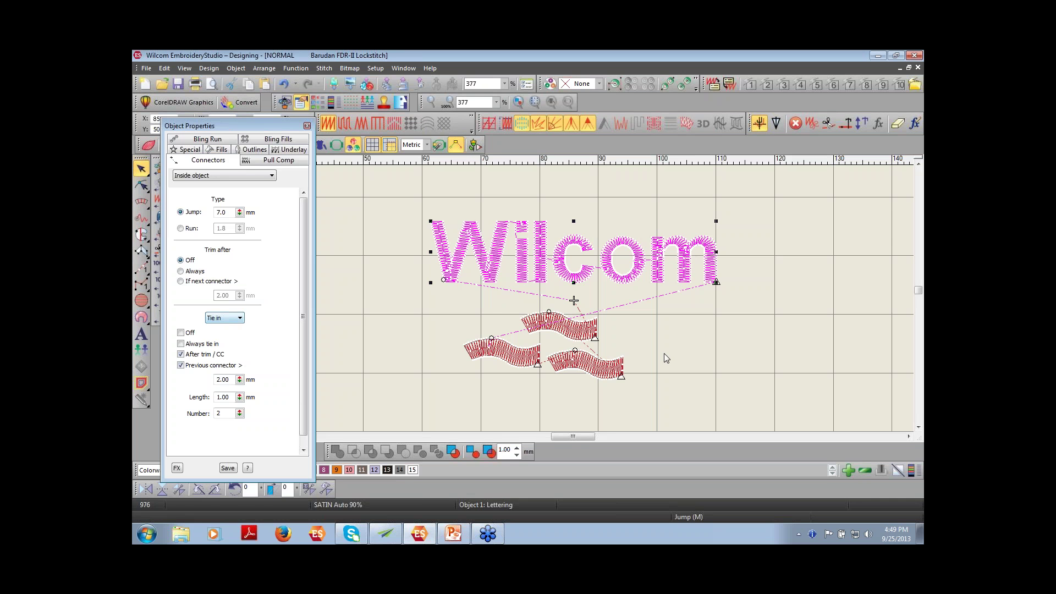
pyautogui.click(687, 361)
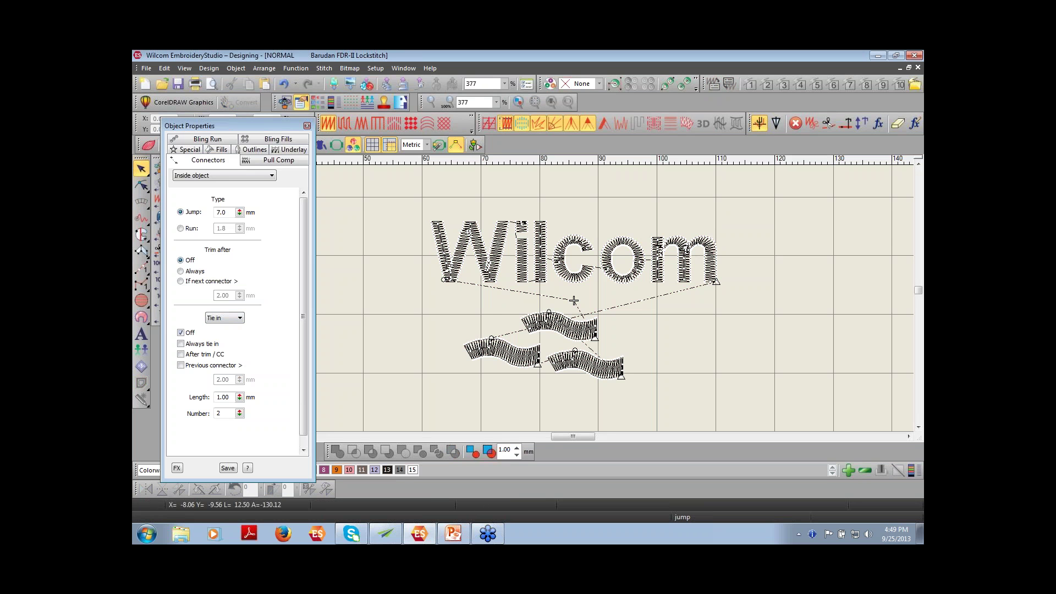
pyautogui.moveTo(573, 301); pyautogui.dragTo(444, 279)
pyautogui.press('z')
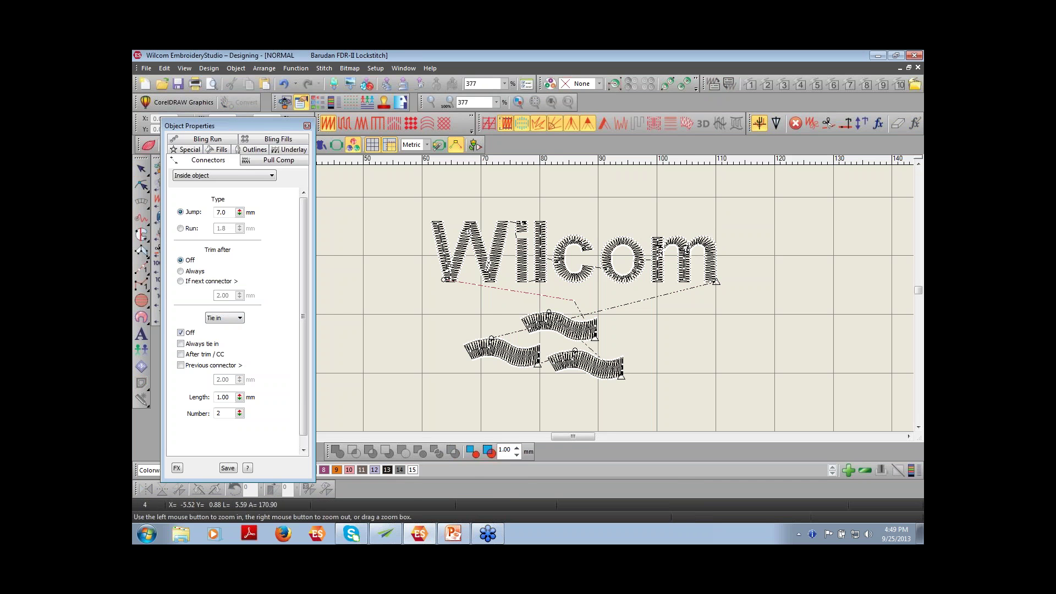
pyautogui.moveTo(434, 269); pyautogui.dragTo(480, 291)
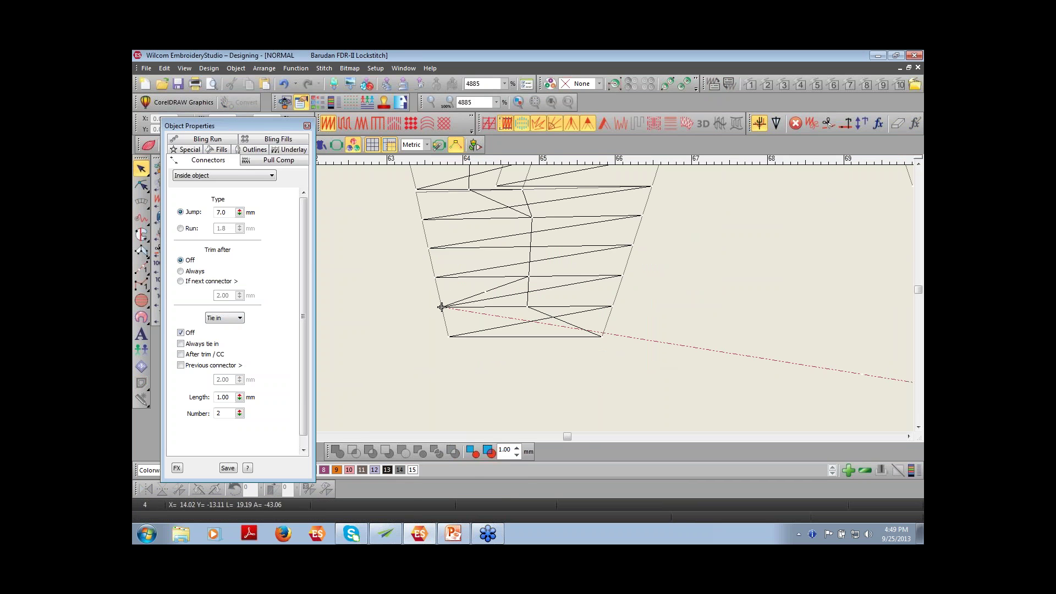
pyautogui.click(441, 306)
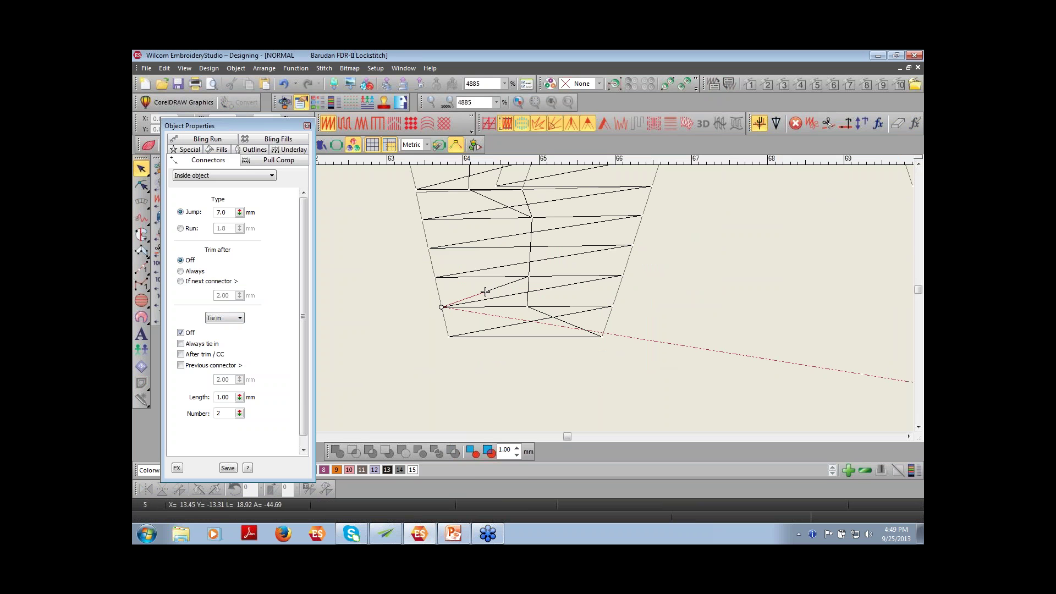
pyautogui.click(528, 277)
pyautogui.press('Return')
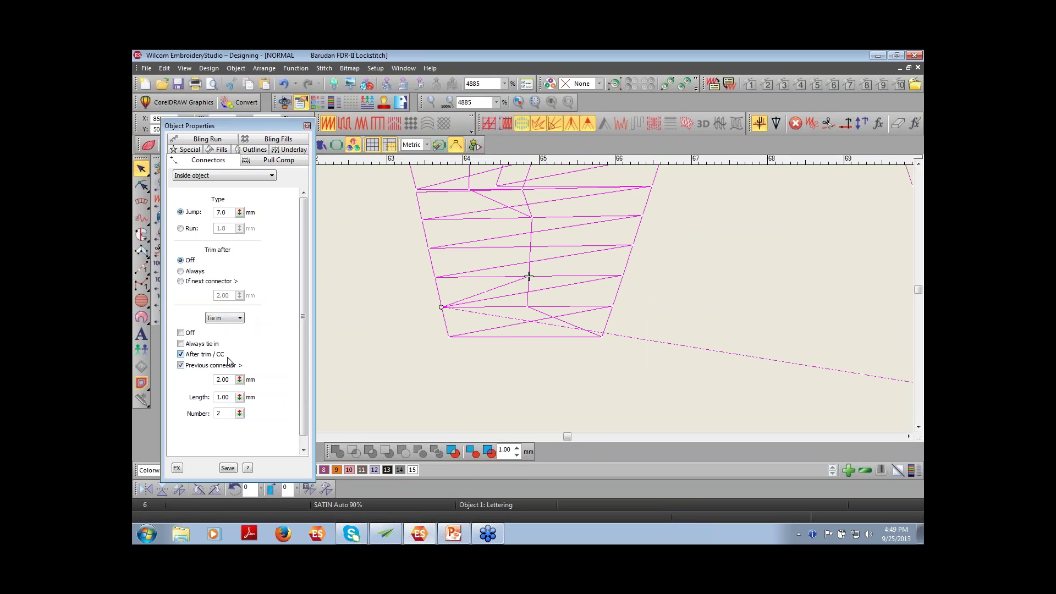
pyautogui.press('0')
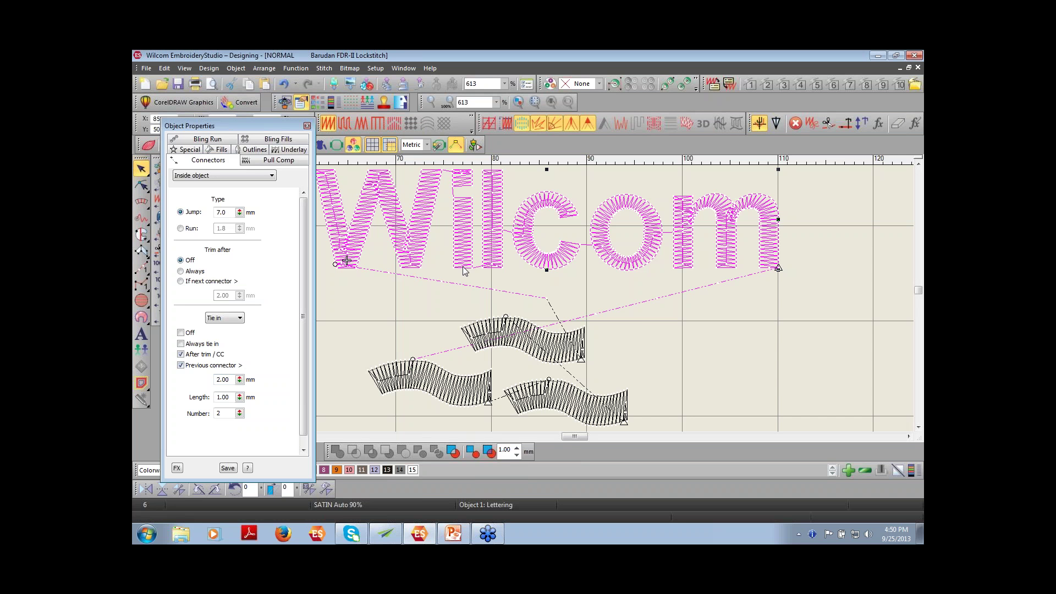
# Step: Display the lettering's tie-off settings, set inside-object trims to connectors longer than 2.00 mm and deselect it
pyautogui.click(239, 318)
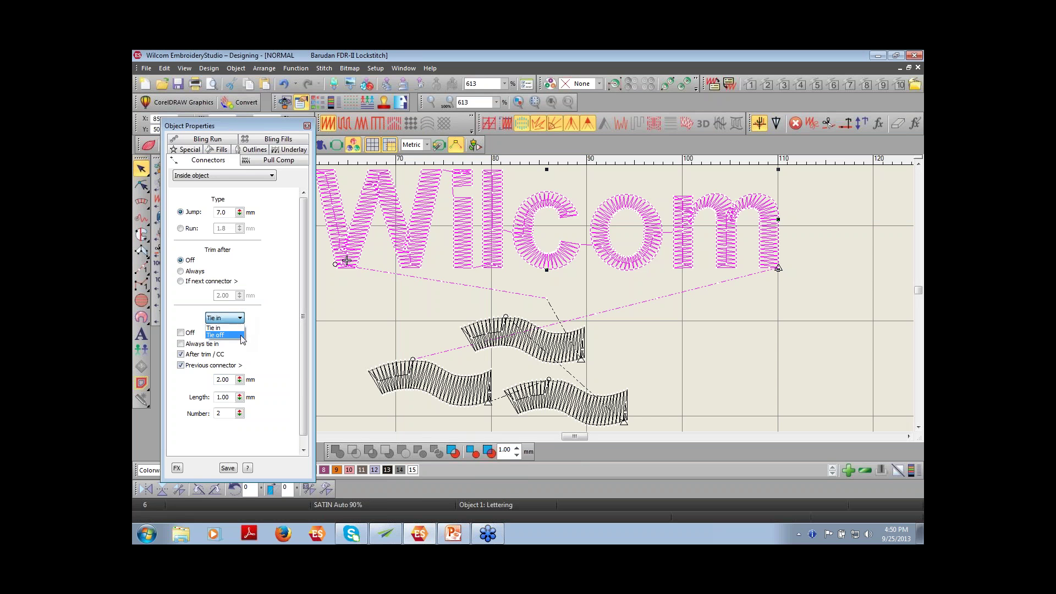
pyautogui.click(241, 335)
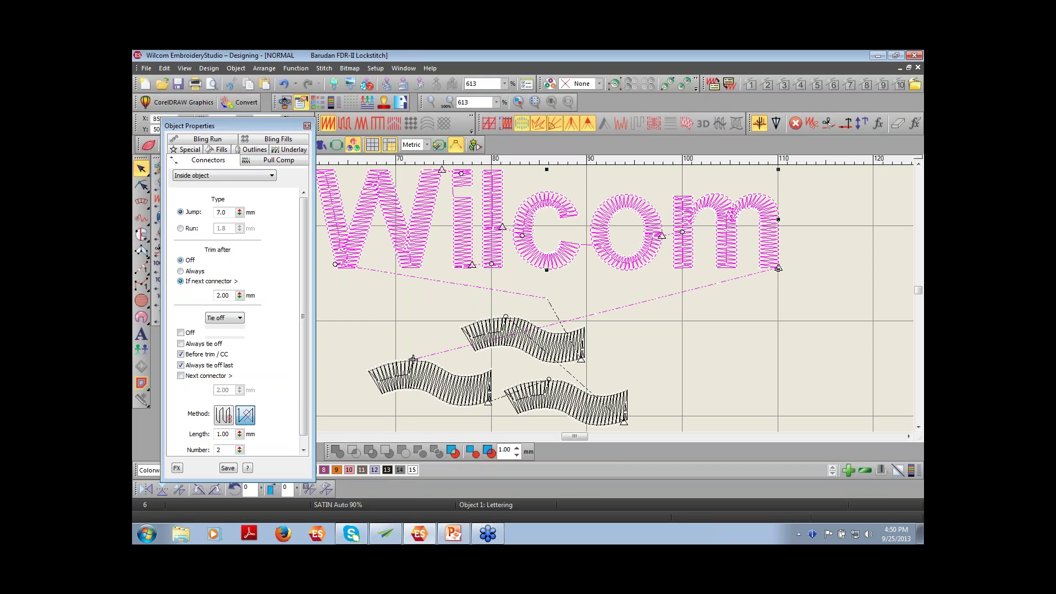
pyautogui.click(379, 314)
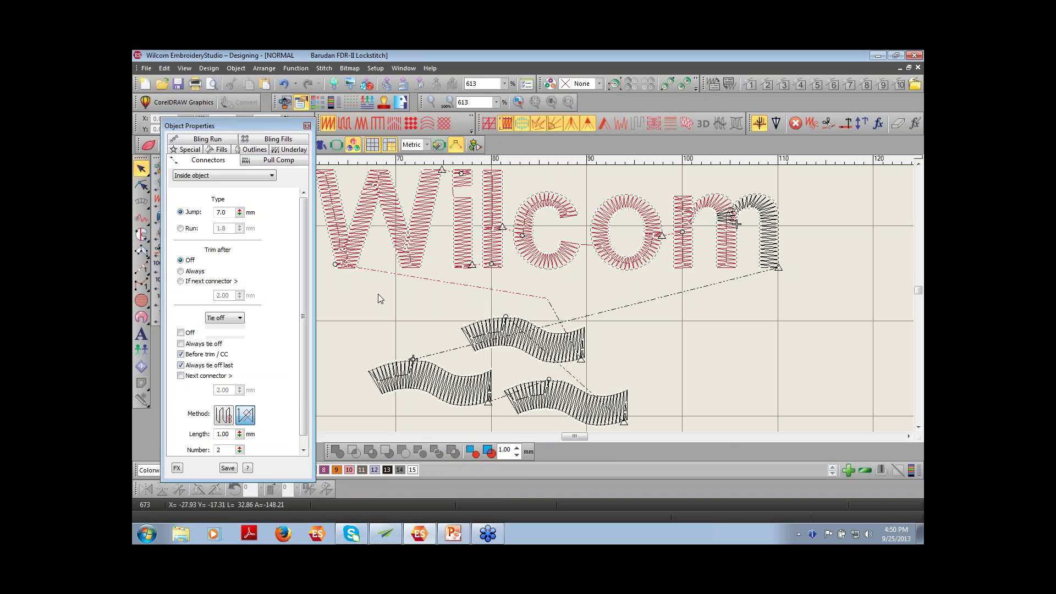
# Step: Examine the tie-off, trim and jump at the end of the m up close, stitch by stitch, and zoom back out
pyautogui.press('b')
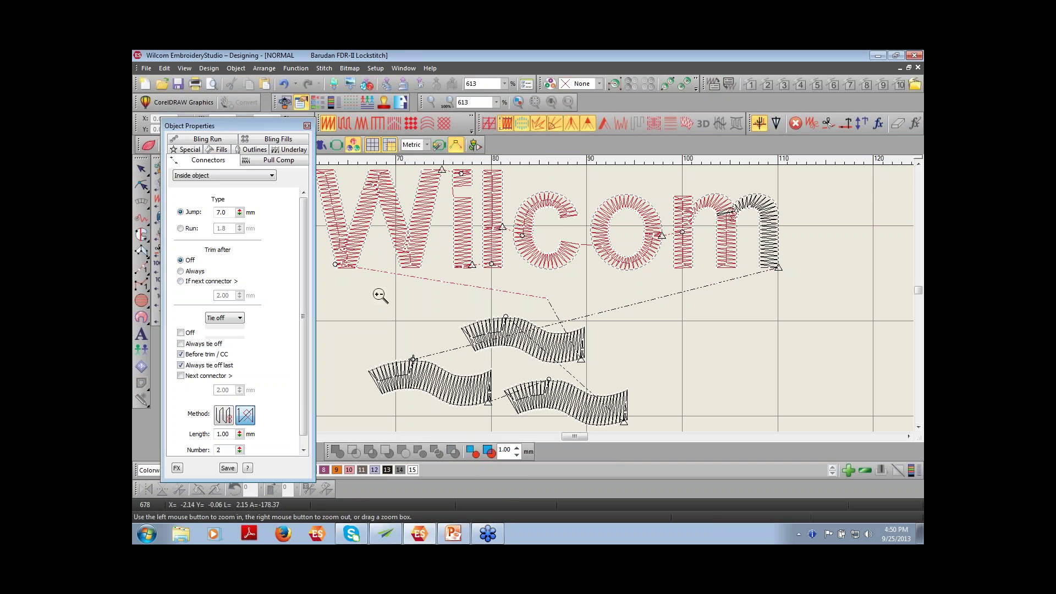
pyautogui.moveTo(749, 252); pyautogui.dragTo(793, 288)
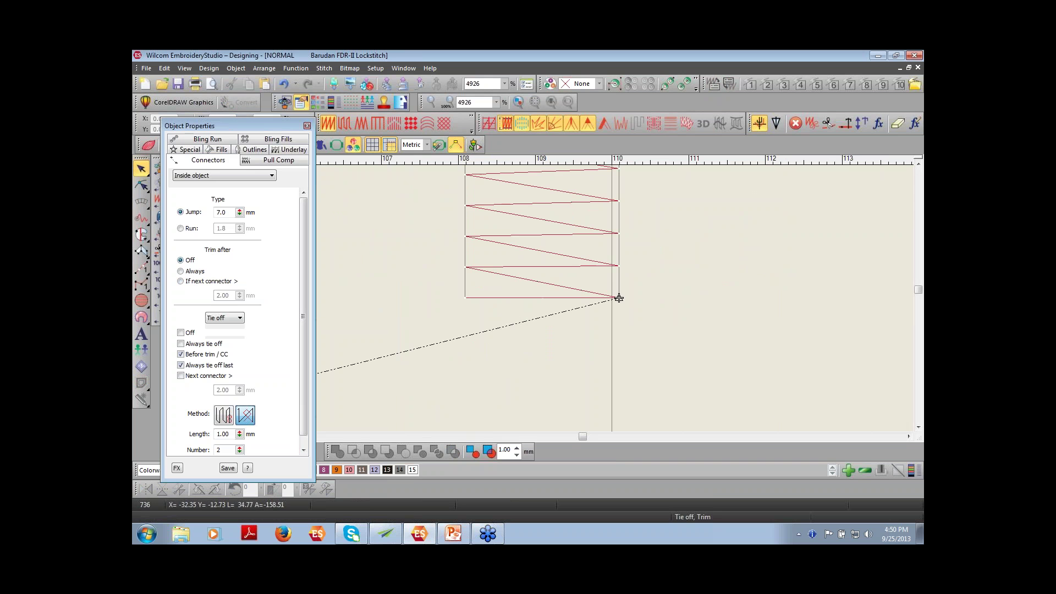
pyautogui.press('Left')
pyautogui.press('Left')
pyautogui.press('Left')
pyautogui.press('Left')
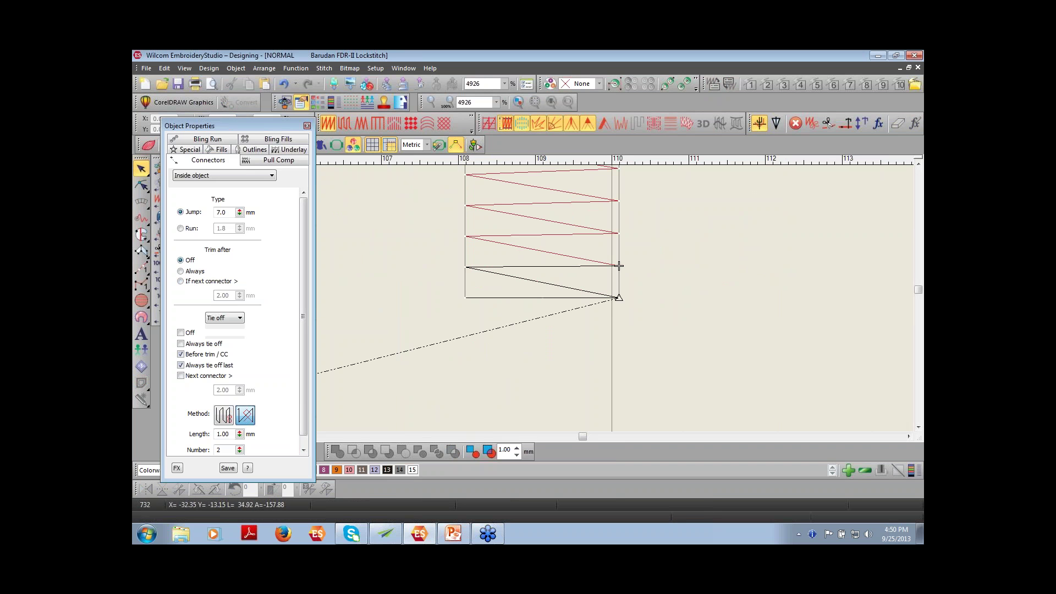
pyautogui.press('Right')
pyautogui.press('Right')
pyautogui.press('Right')
pyautogui.press('Right')
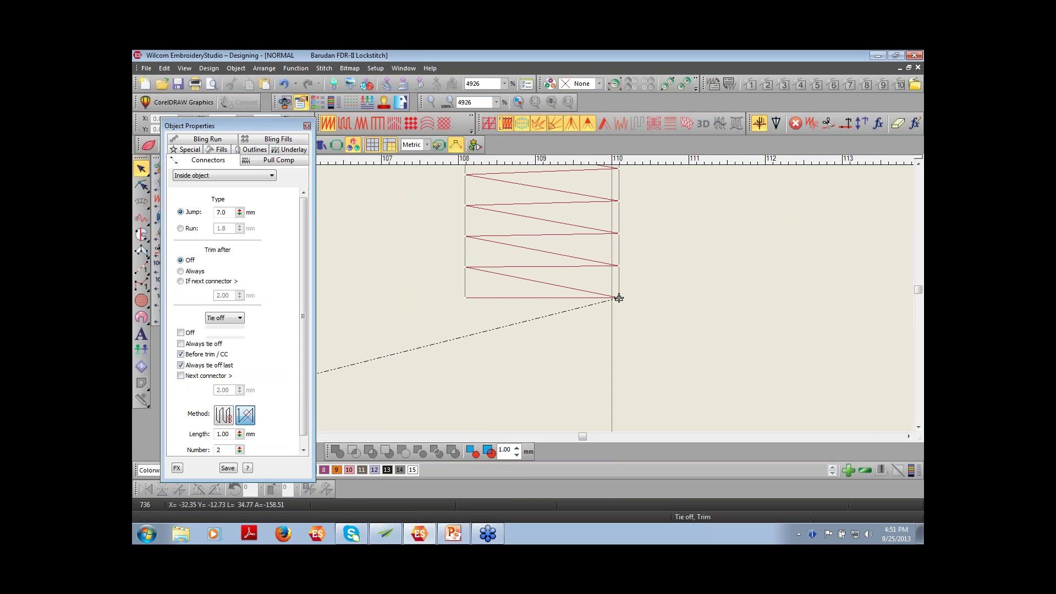
pyautogui.press('Right')
pyautogui.press('Right')
pyautogui.press('Right')
pyautogui.press('Right')
pyautogui.press('Left')
pyautogui.press('Left')
pyautogui.press('Left')
pyautogui.press('Left')
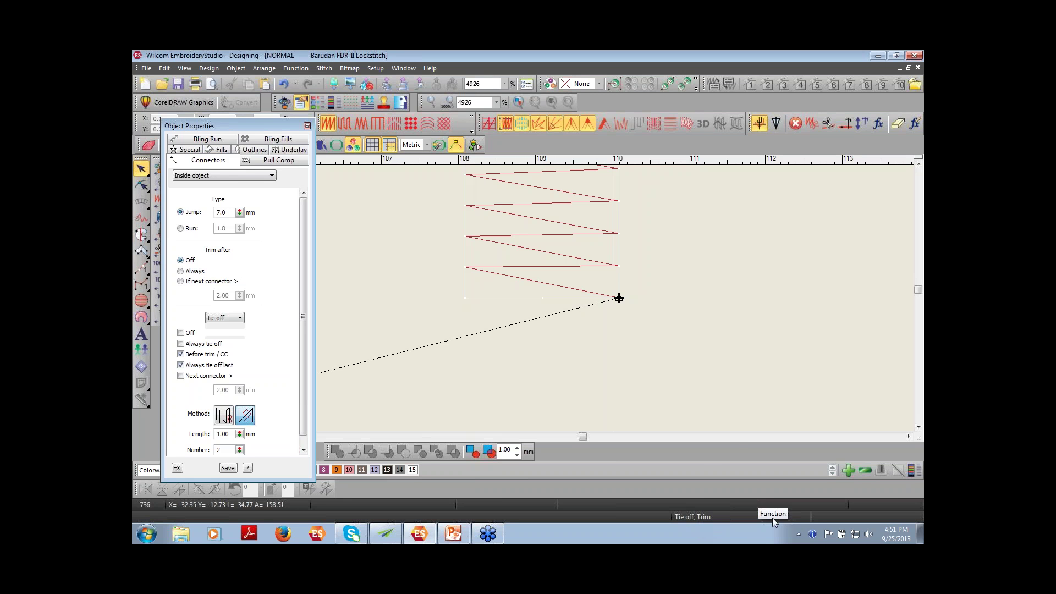
pyautogui.press('Right')
pyautogui.press('Right')
pyautogui.press('Right')
pyautogui.press('Right')
pyautogui.press('Right')
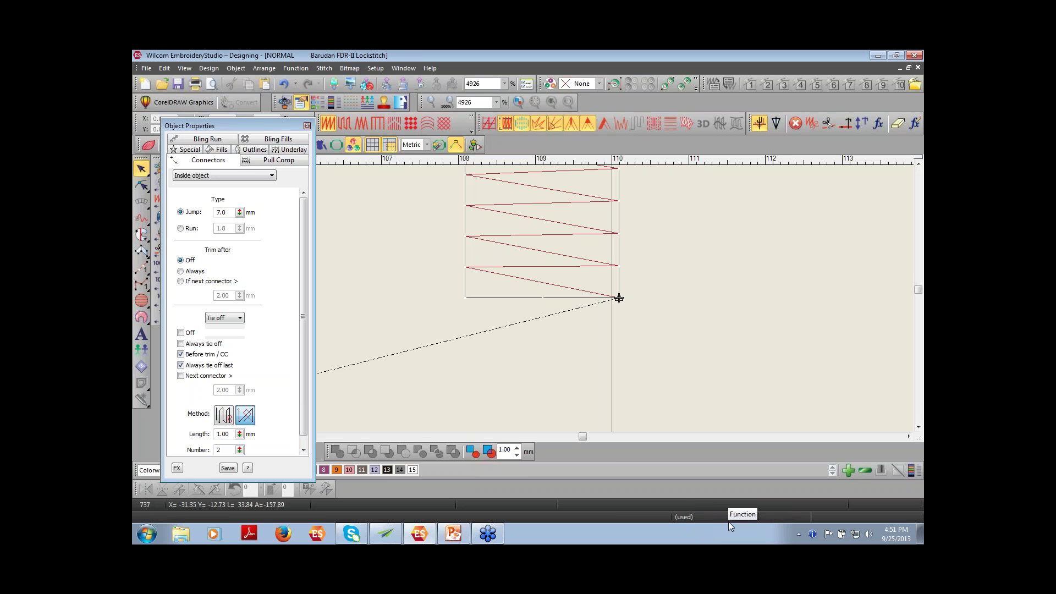
pyautogui.press('Right')
pyautogui.press('Right')
pyautogui.press('Right')
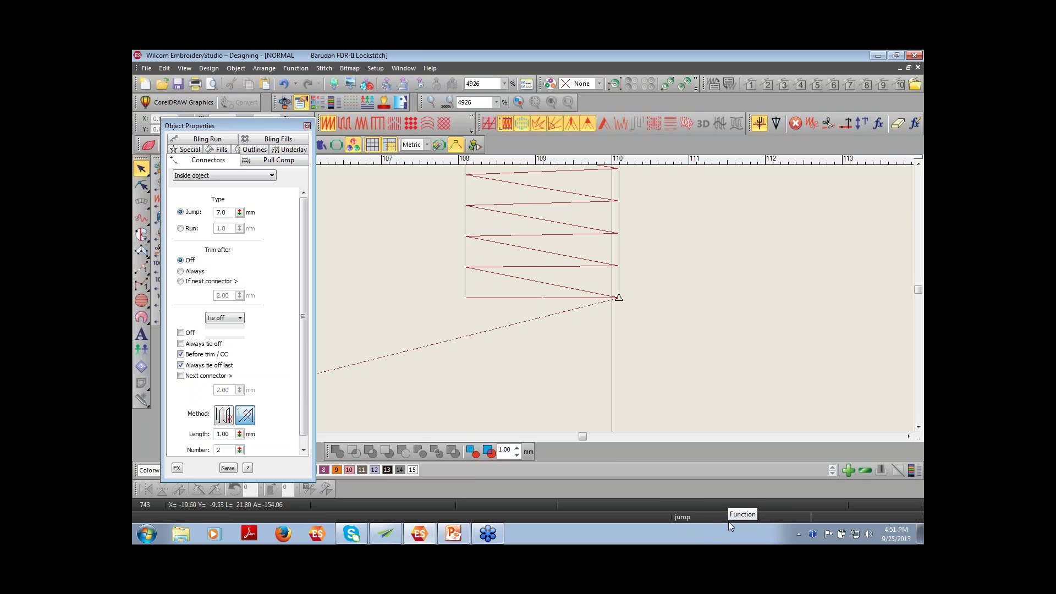
pyautogui.press('0')
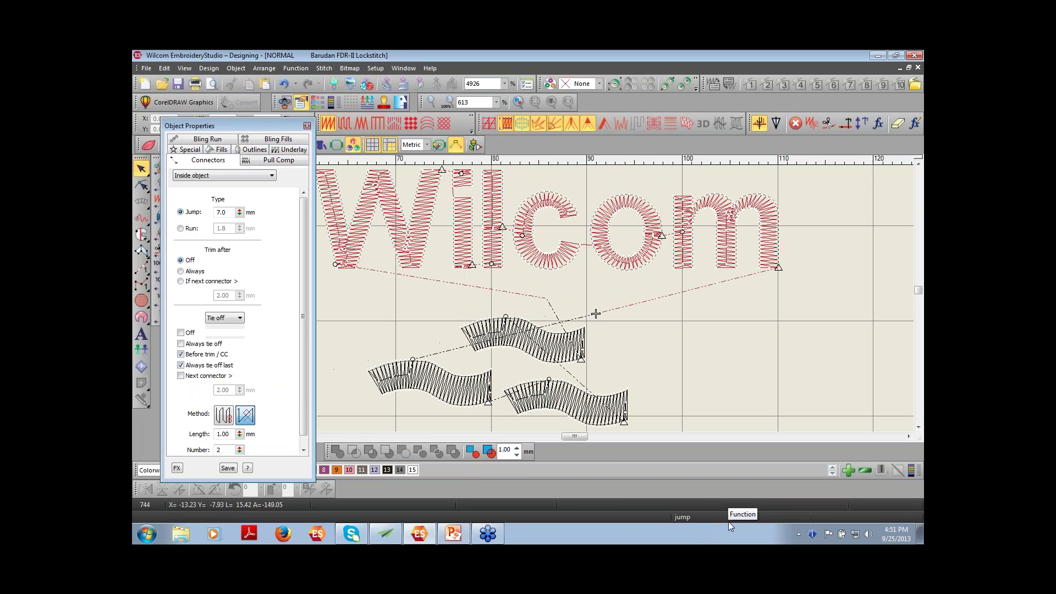
# Step: Review the after-object connector settings of the lettering and of the upper and leftmost wavy columns, and deselect
pyautogui.click(653, 259)
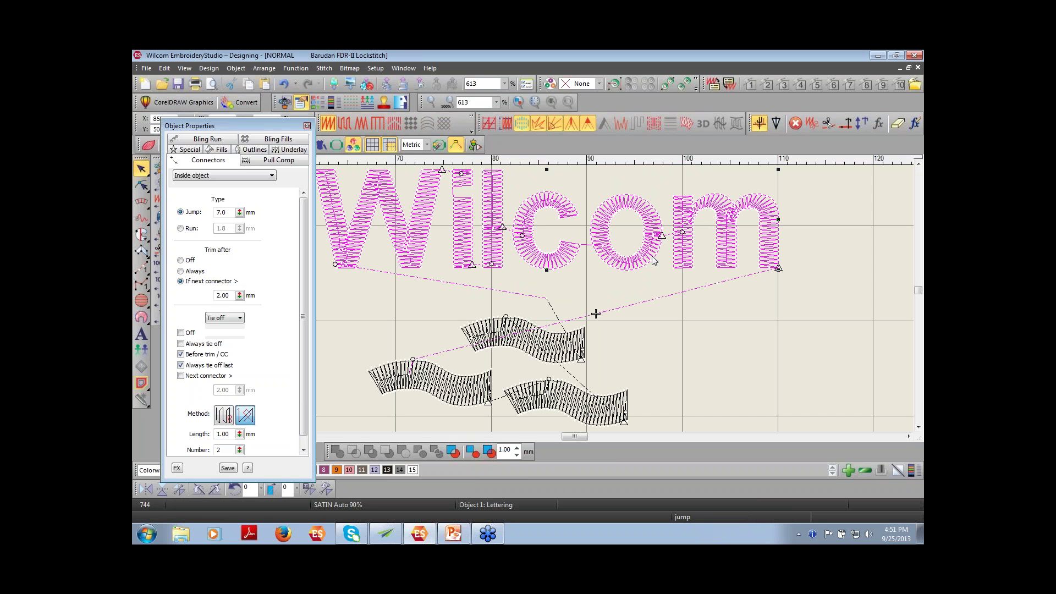
pyautogui.click(208, 178)
pyautogui.click(211, 188)
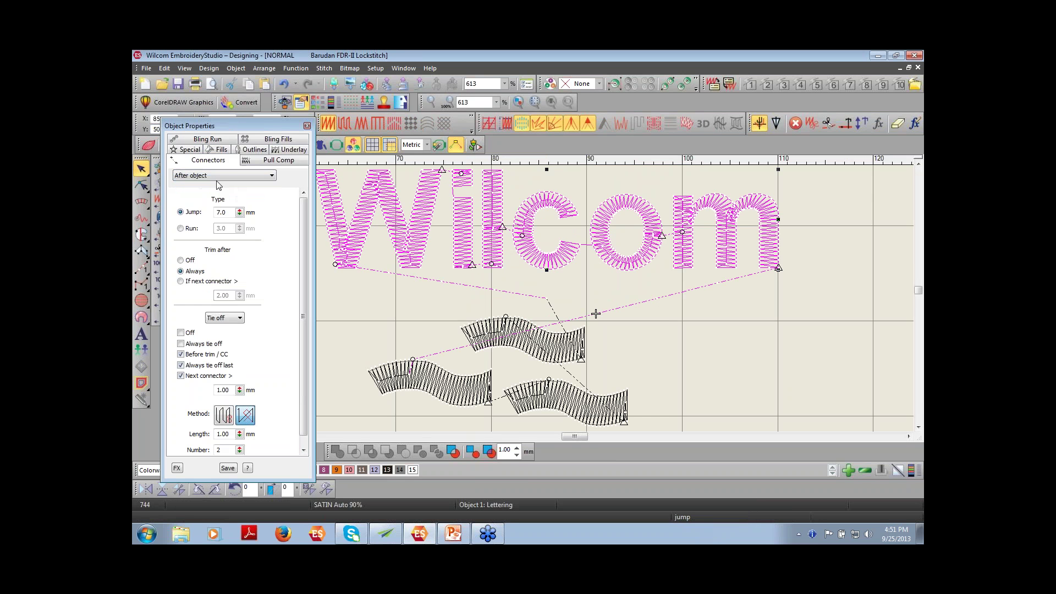
pyautogui.click(570, 352)
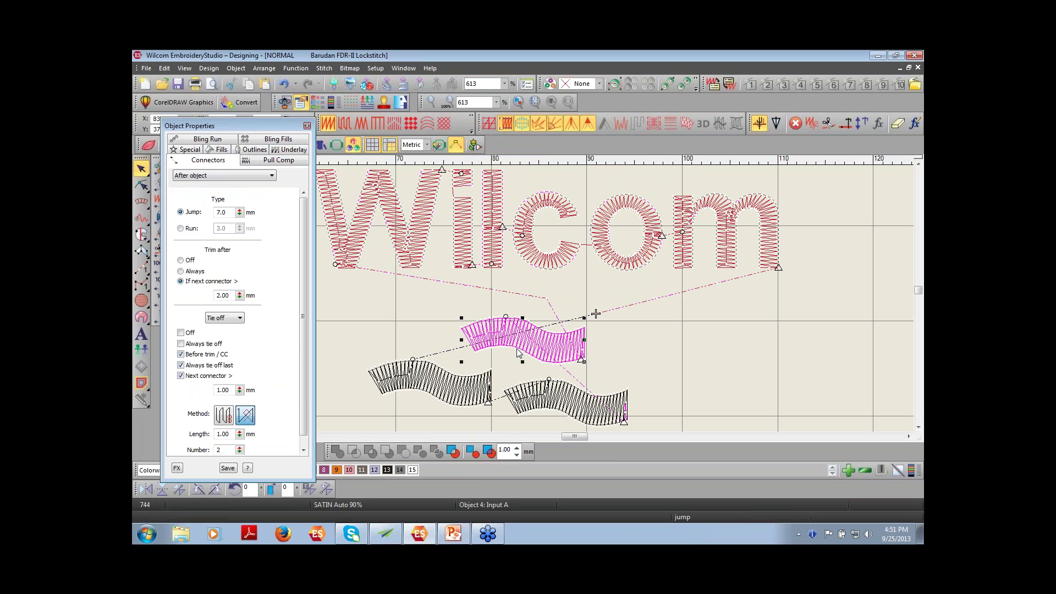
pyautogui.click(454, 392)
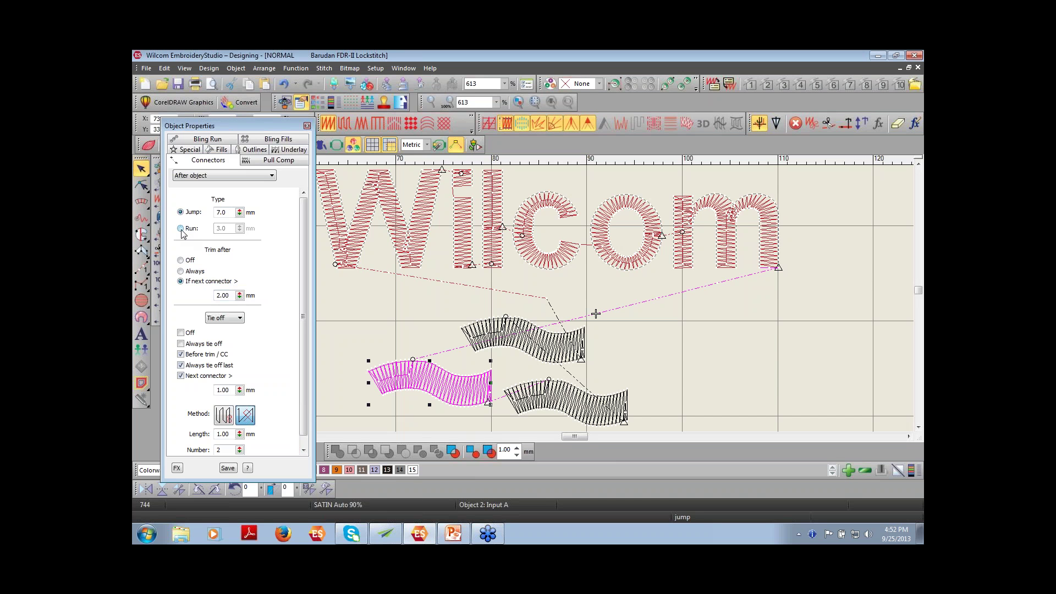
pyautogui.click(347, 303)
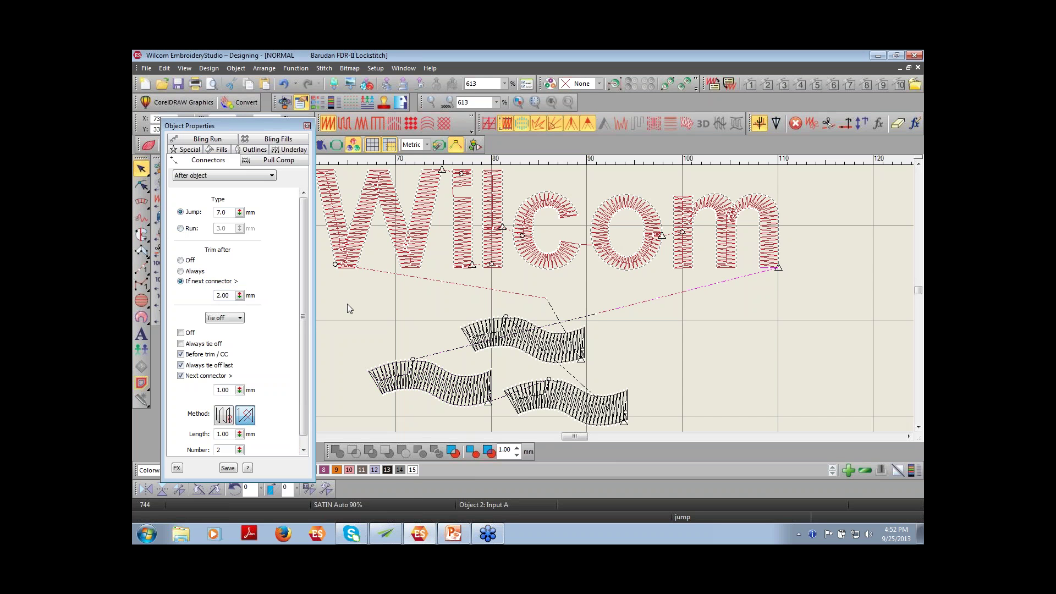
# Step: Set the after-object connectors of all three wavy columns to Run and display the design in TrueView
pyautogui.moveTo(348, 303); pyautogui.dragTo(601, 365)
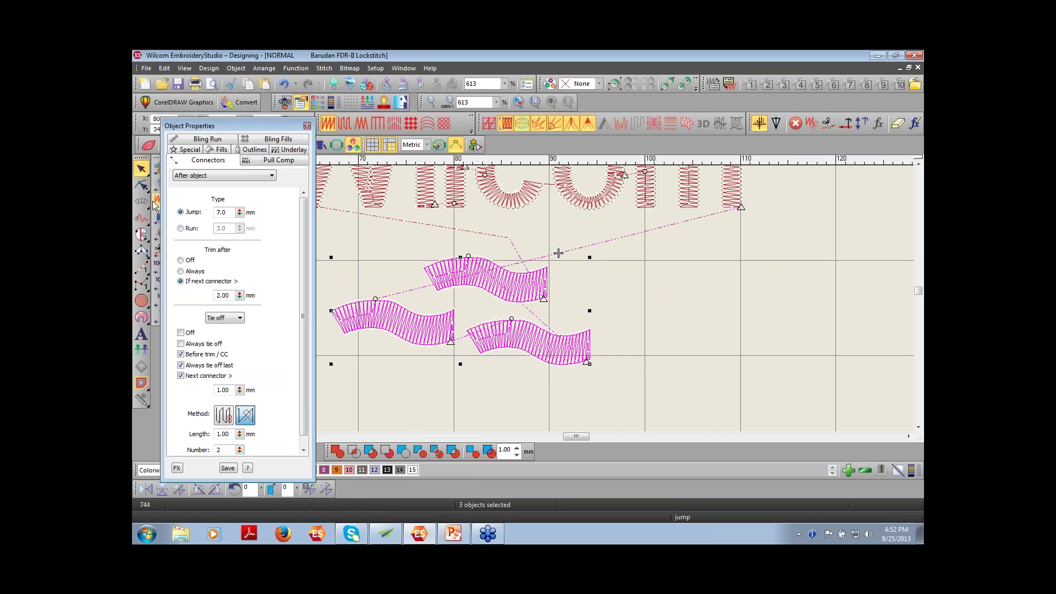
pyautogui.click(180, 228)
pyautogui.click(352, 244)
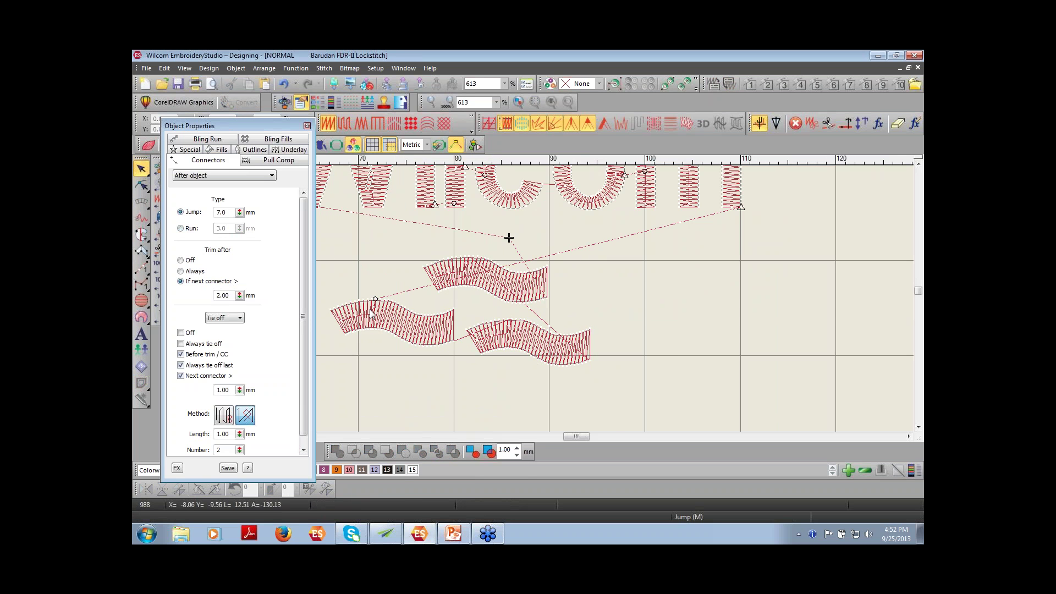
pyautogui.press('t')
pyautogui.click(401, 324)
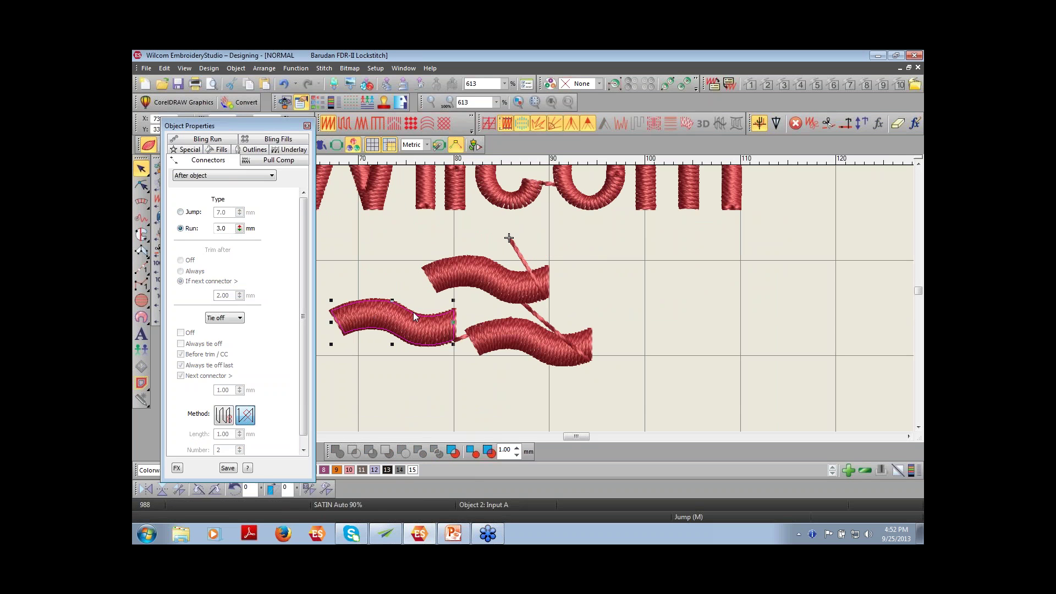
# Step: Check the connector settings of the individual wavy columns and set the lettering's after-object connector to Run
pyautogui.click(525, 286)
pyautogui.click(408, 317)
pyautogui.click(493, 344)
pyautogui.click(652, 206)
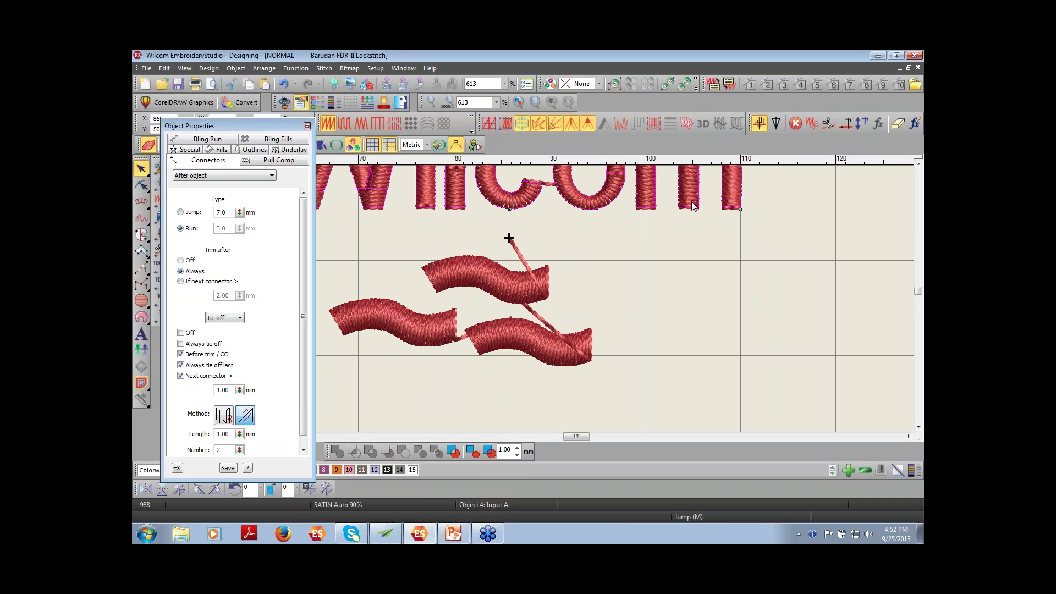
pyautogui.click(192, 229)
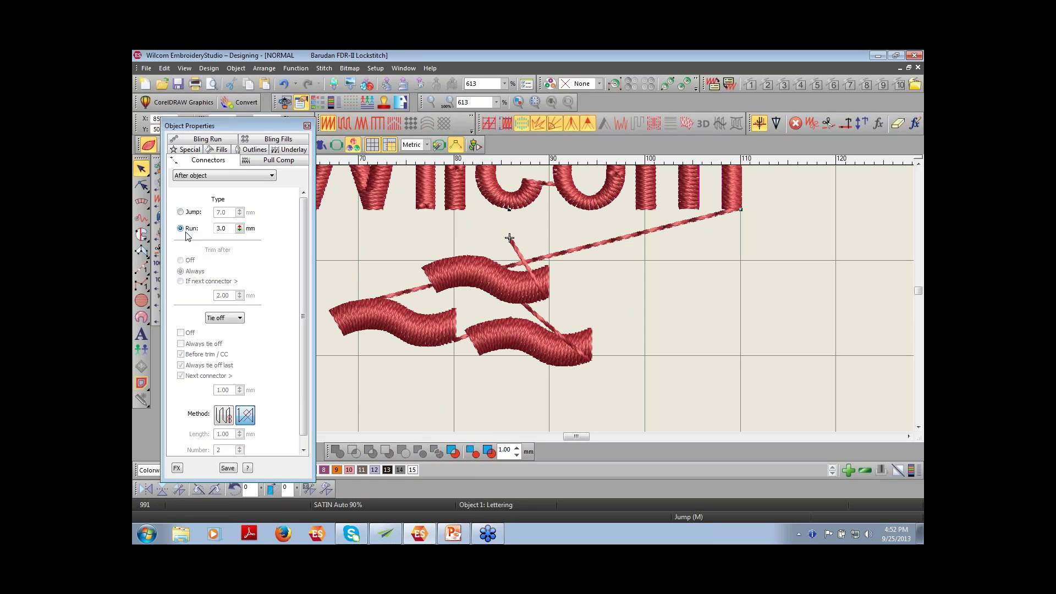
# Step: Return to the plain stitch display and set the lettering's after-object connector back to Jump
pyautogui.press('t')
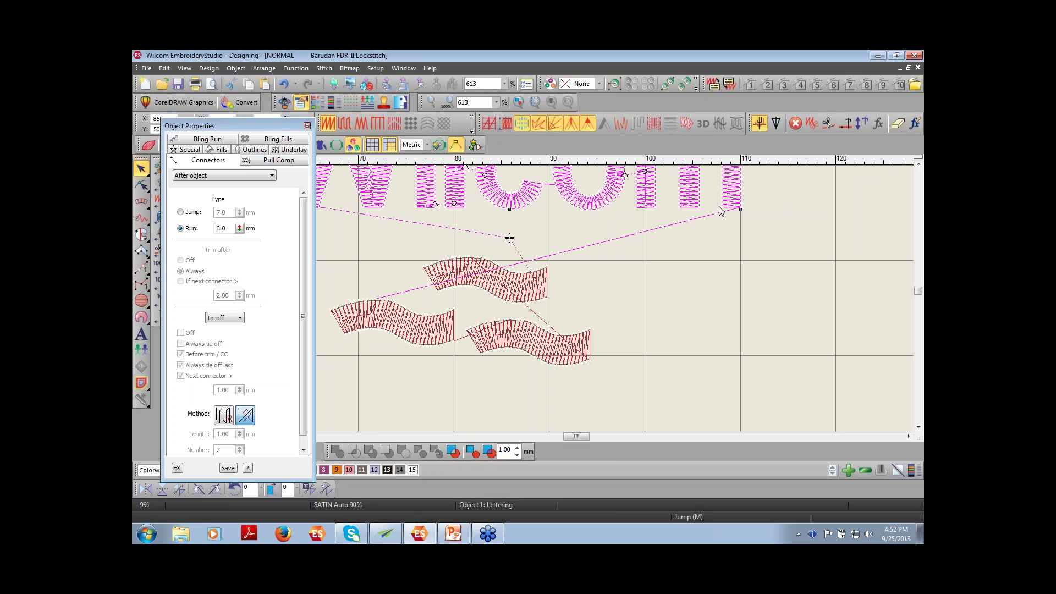
pyautogui.click(181, 212)
pyautogui.click(180, 212)
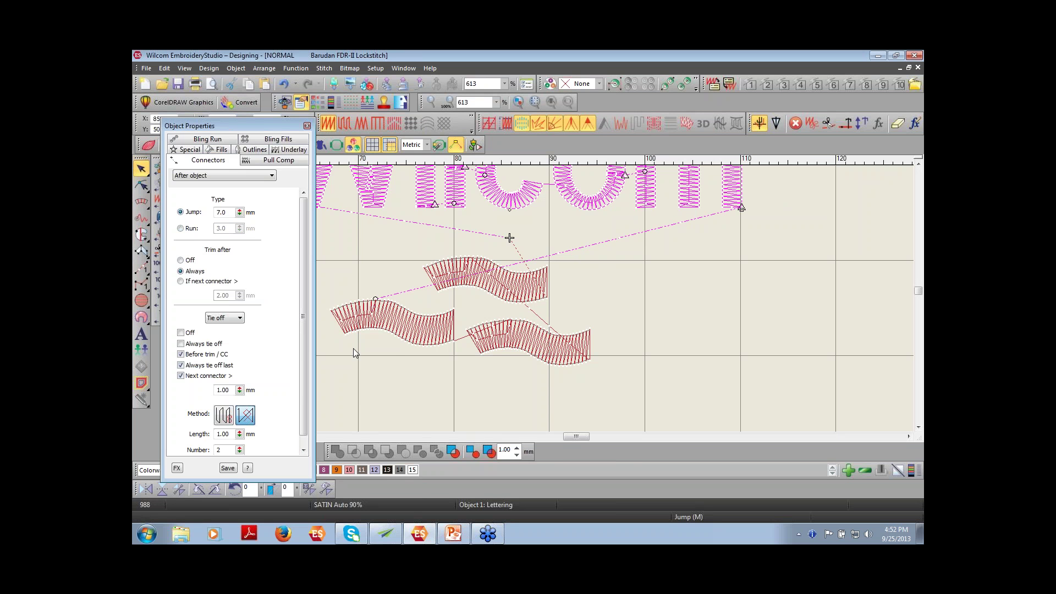
# Step: Set the leftmost wavy column's after-object connector to Jump, add the other two columns to the selection and deselect everything
pyautogui.click(399, 342)
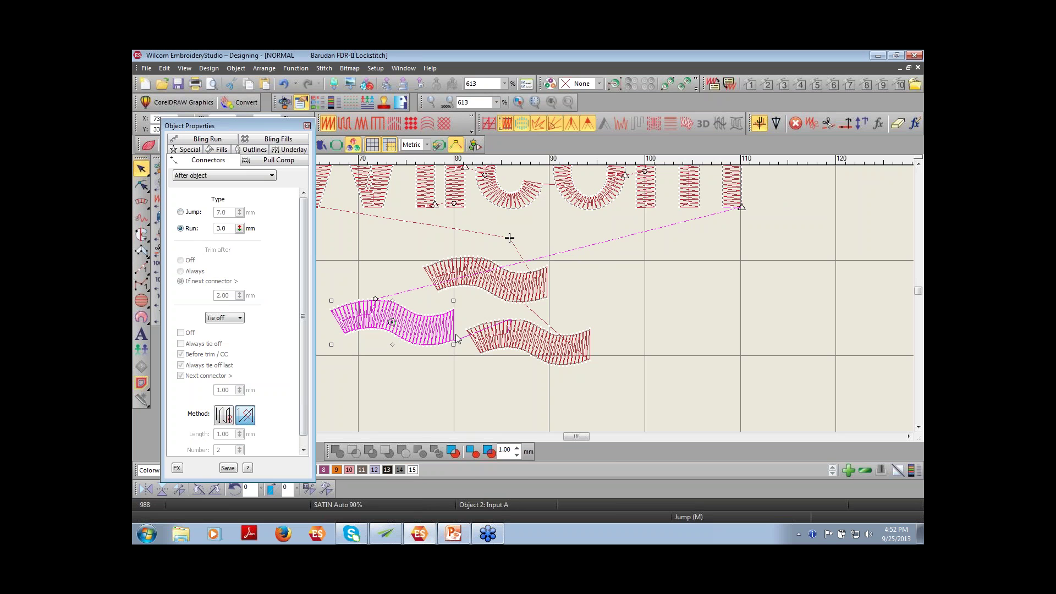
pyautogui.click(193, 213)
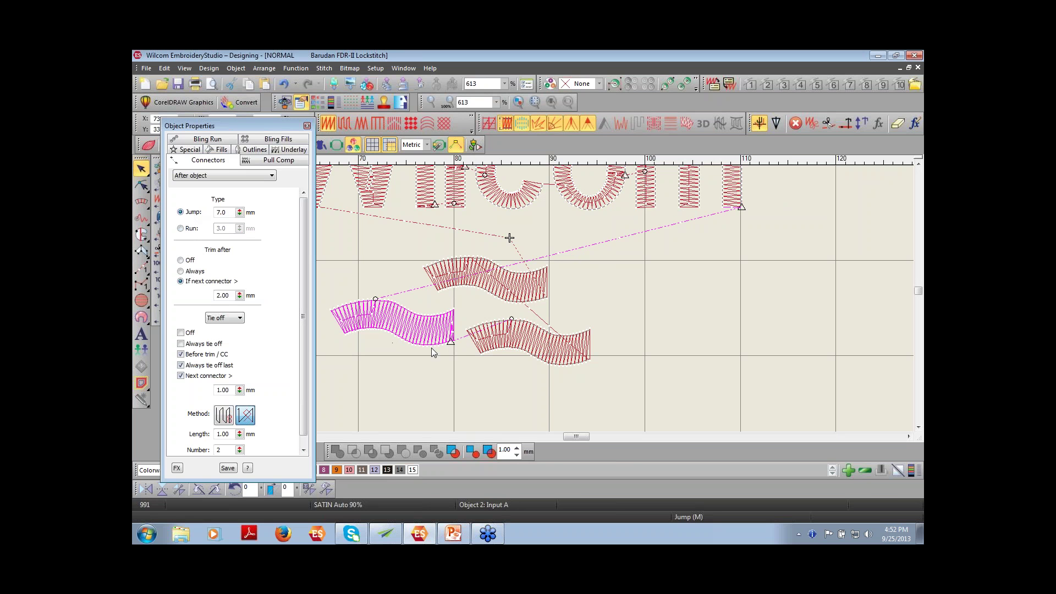
pyautogui.keyDown('ctrl'); pyautogui.click(503, 349); pyautogui.keyUp('ctrl')
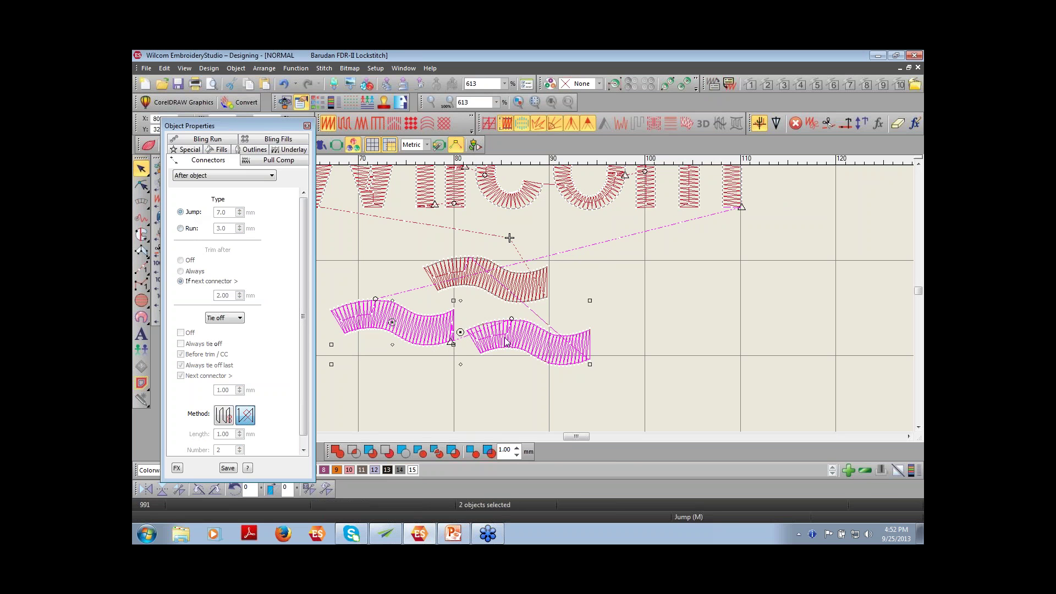
pyautogui.keyDown('ctrl'); pyautogui.click(505, 300); pyautogui.keyUp('ctrl')
pyautogui.click(633, 301)
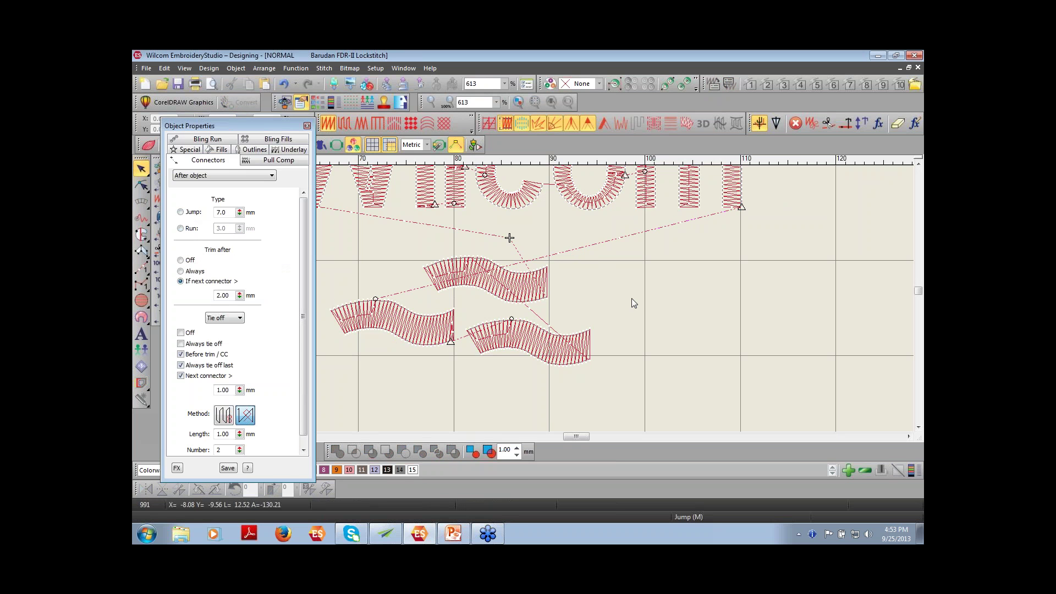
# Step: Set the after-object connectors of all three wavy columns to Jump with their trims off and deselect them
pyautogui.click(484, 288)
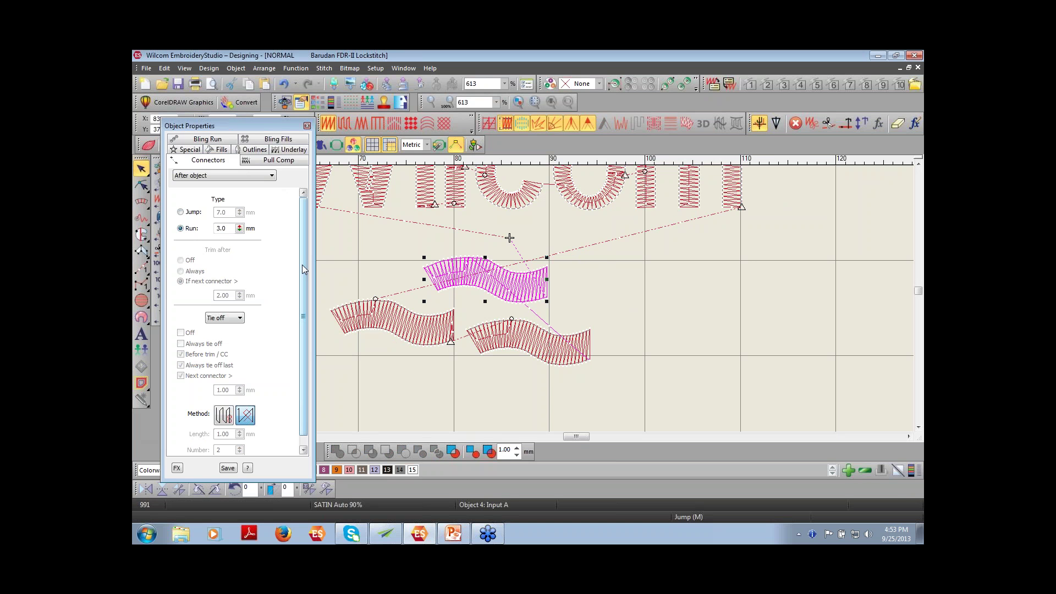
pyautogui.click(181, 212)
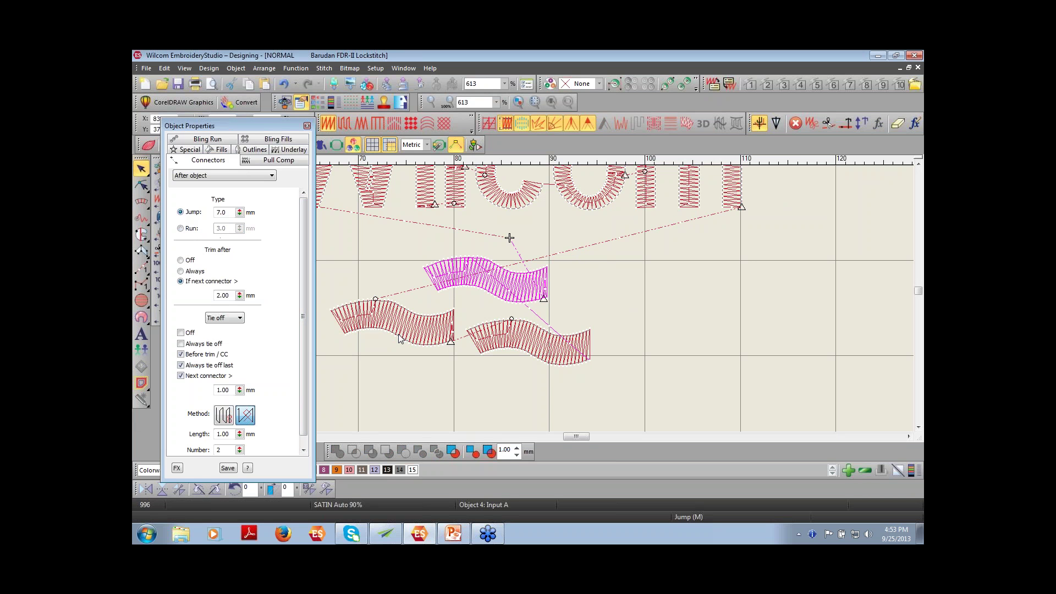
pyautogui.keyDown('shift'); pyautogui.click(456, 341); pyautogui.keyUp('shift')
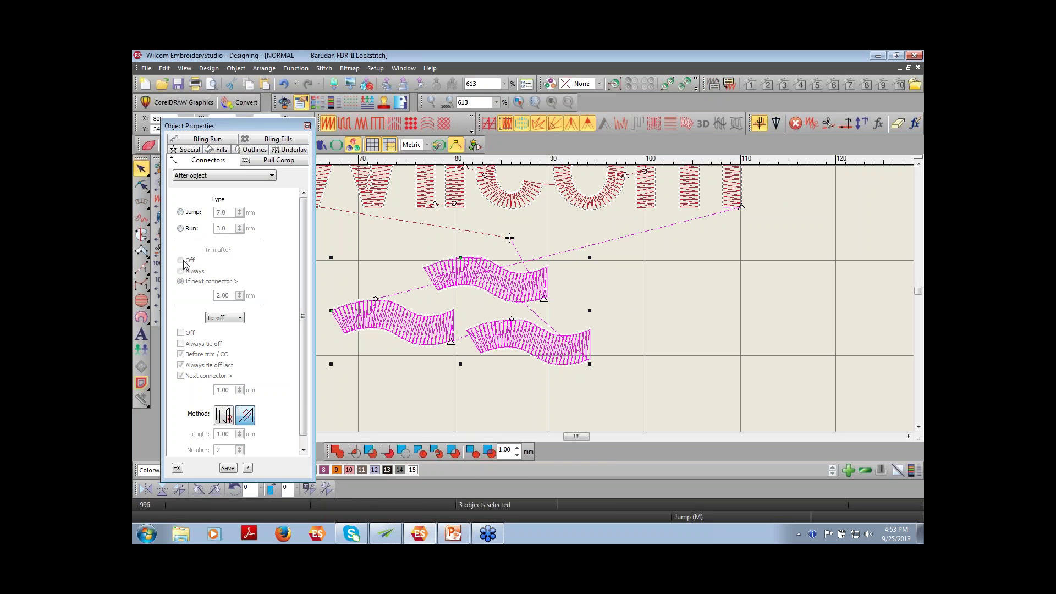
pyautogui.click(181, 213)
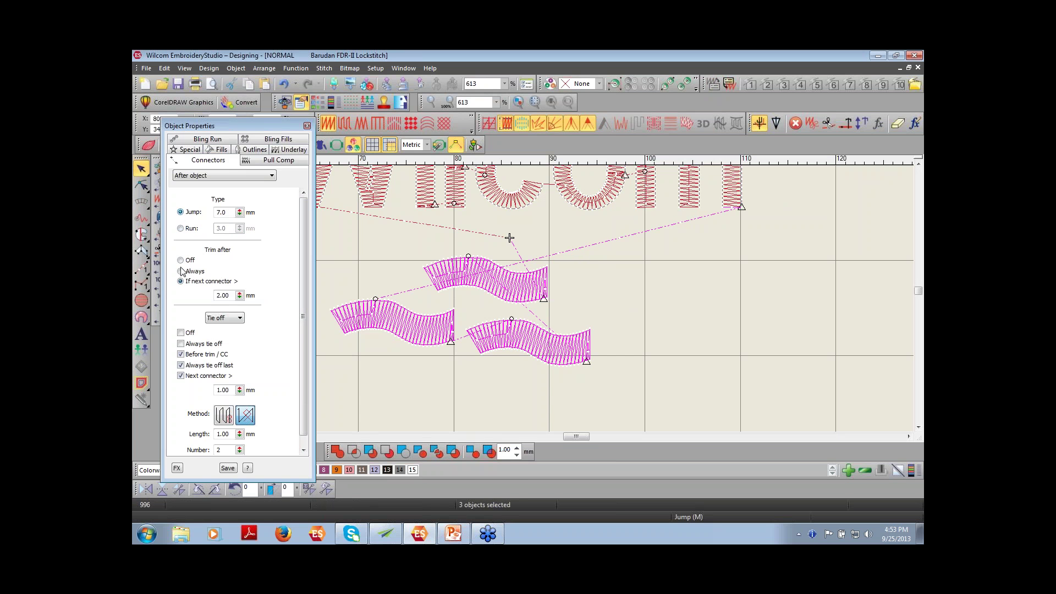
pyautogui.click(691, 350)
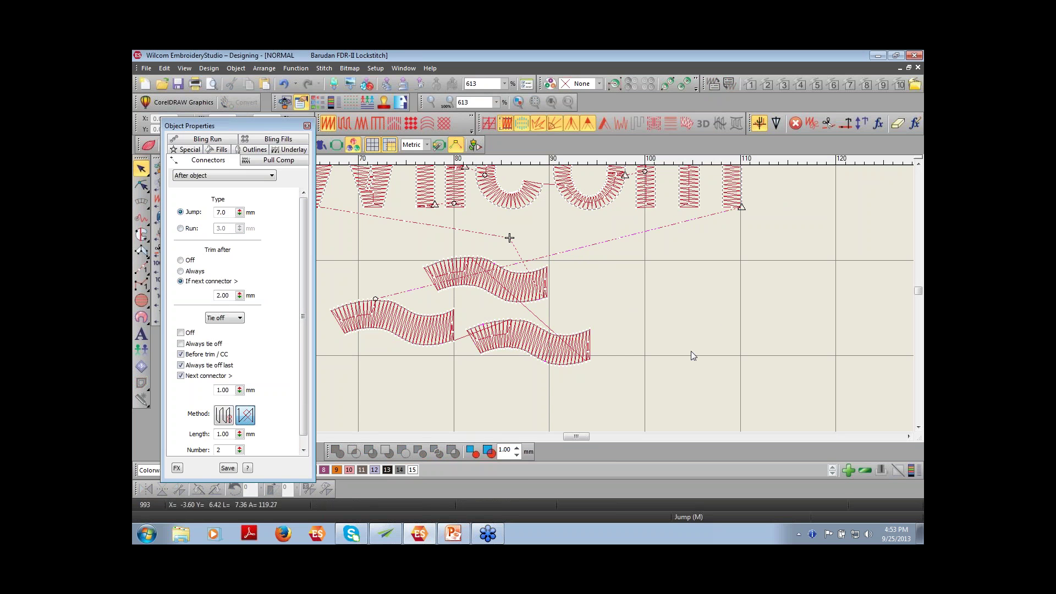
# Step: Display the design in TrueView with the whole lettering and the untrimmed connectors between the columns in view
pyautogui.press('t')
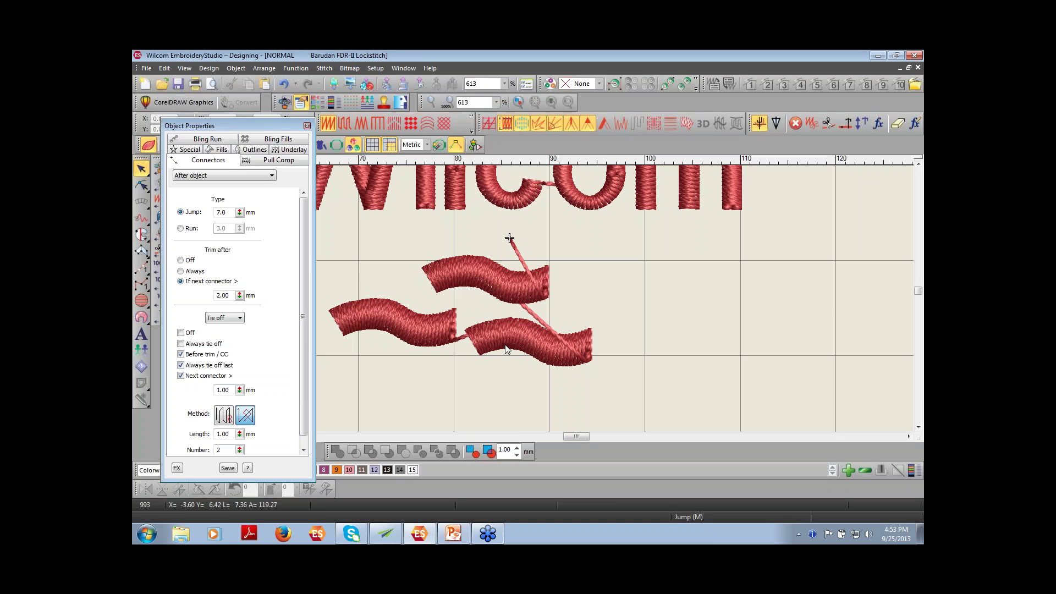
pyautogui.scroll(2, 506, 349)
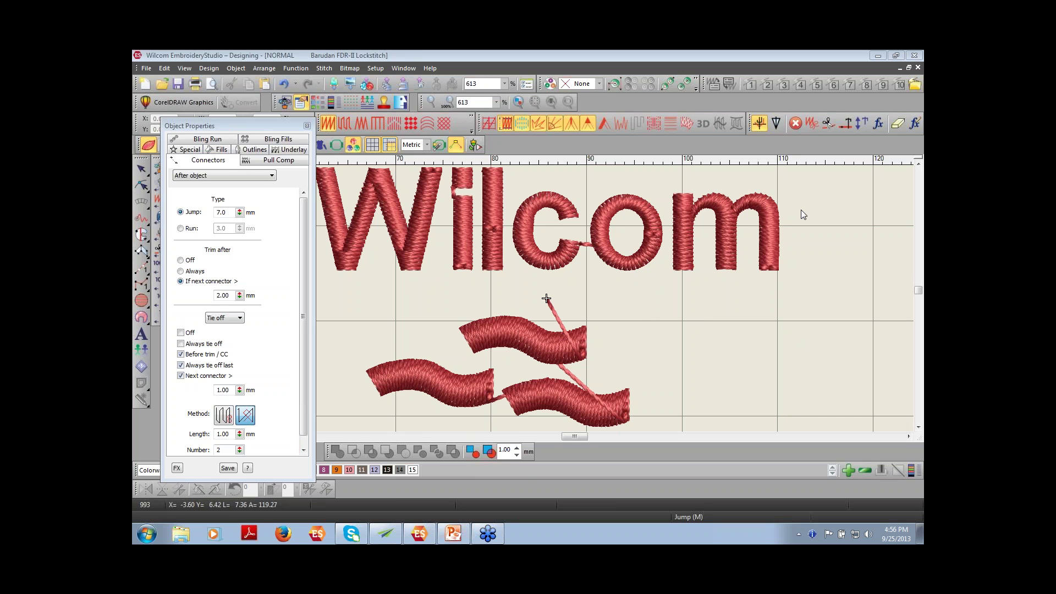
pyautogui.press('Escape')
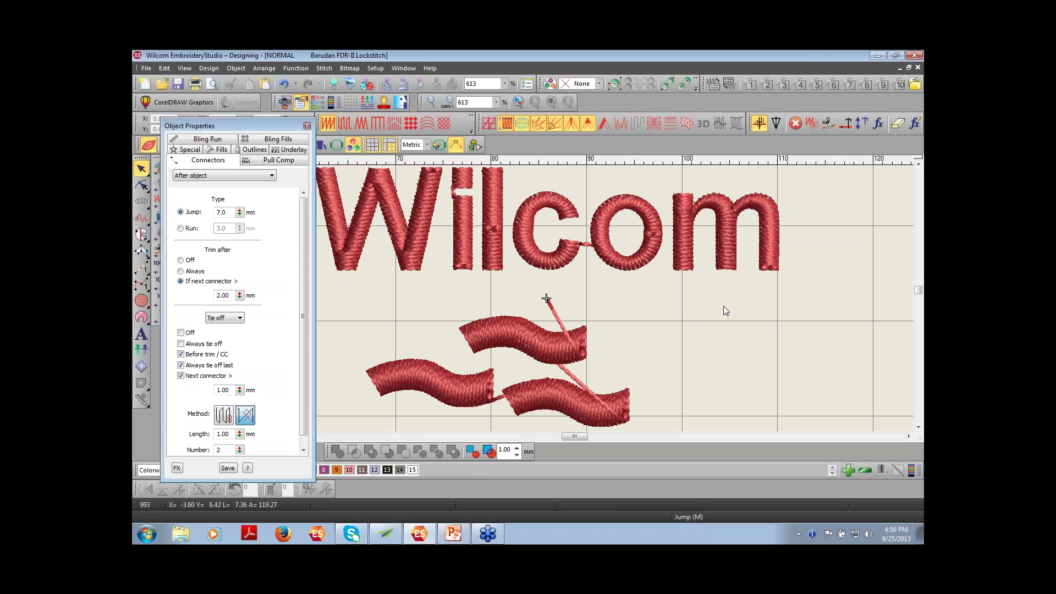